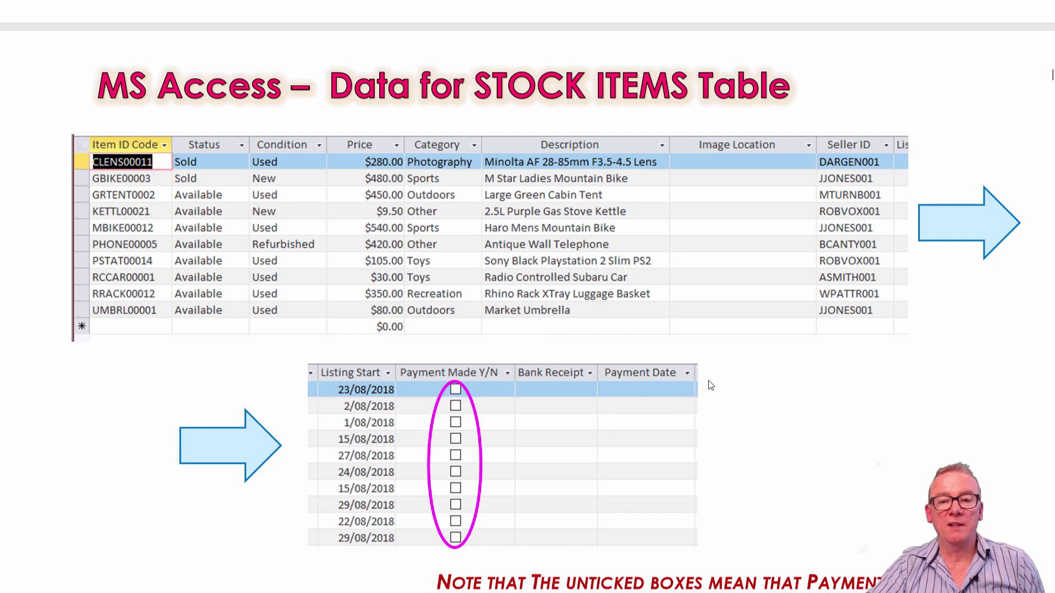
Read through the guide's stock items, sellers and buyers table data up to the Simple Query using Query Wizard page
scroll(709, 385, down, 10)
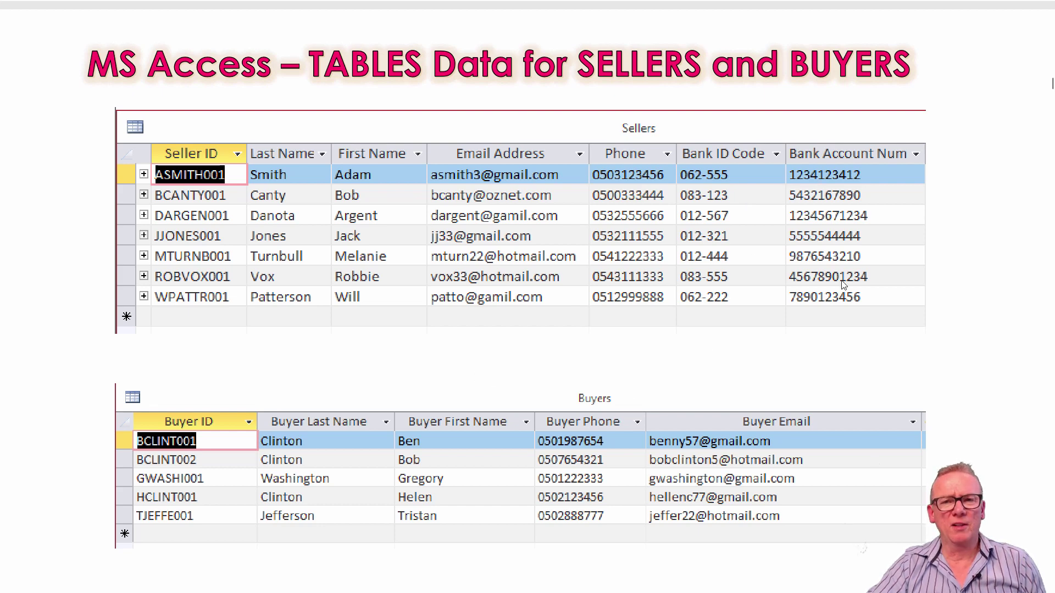
scroll(942, 228, down, 7)
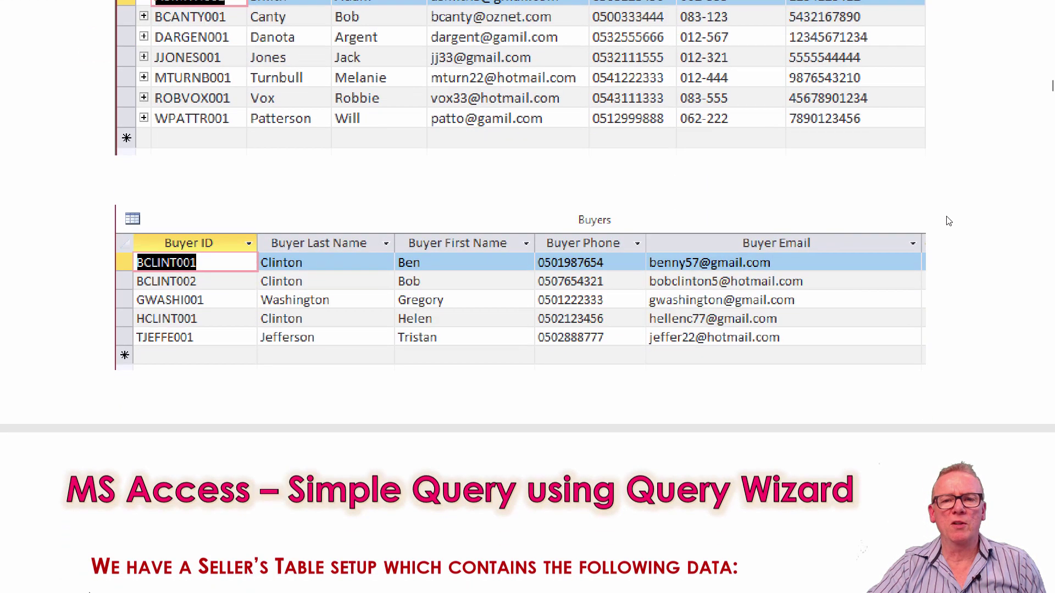
scroll(948, 221, down, 4)
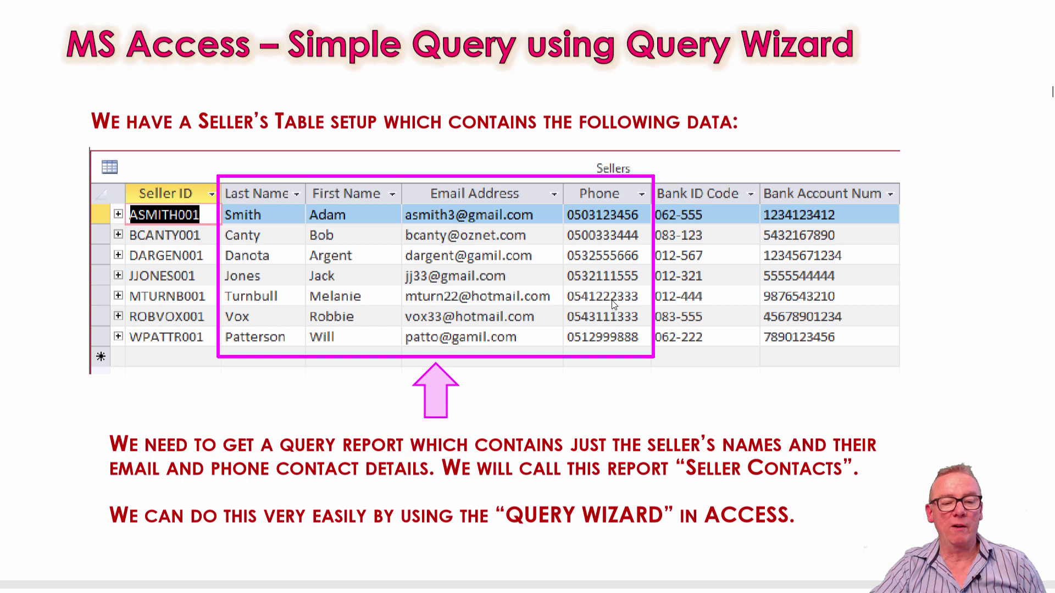
Switch to the PBB Queries Lesson START database in Access, view the Sellers table's records and close the table
key(alt+Tab)
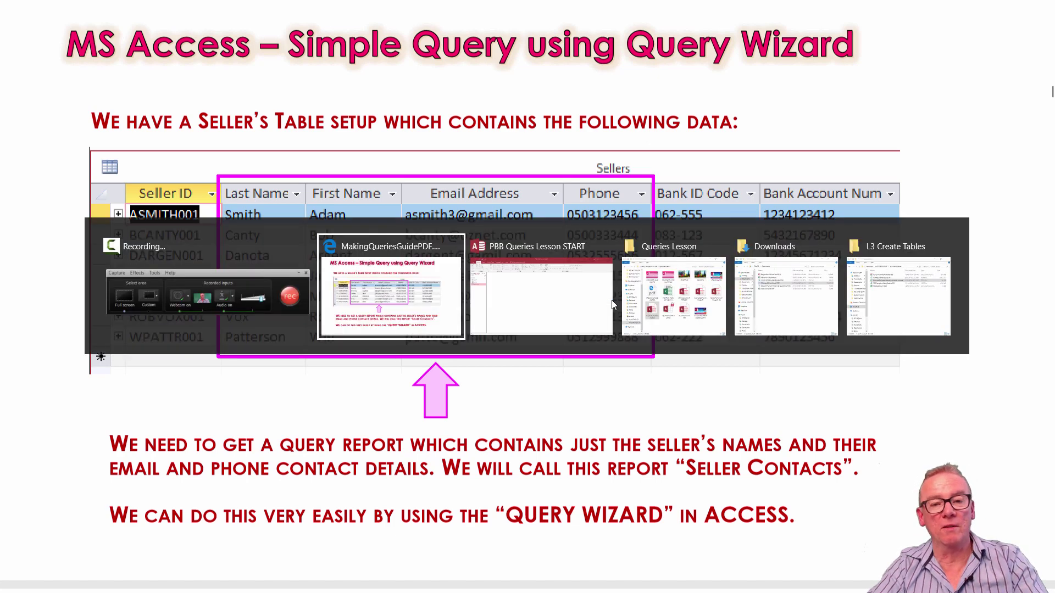
click(610, 304)
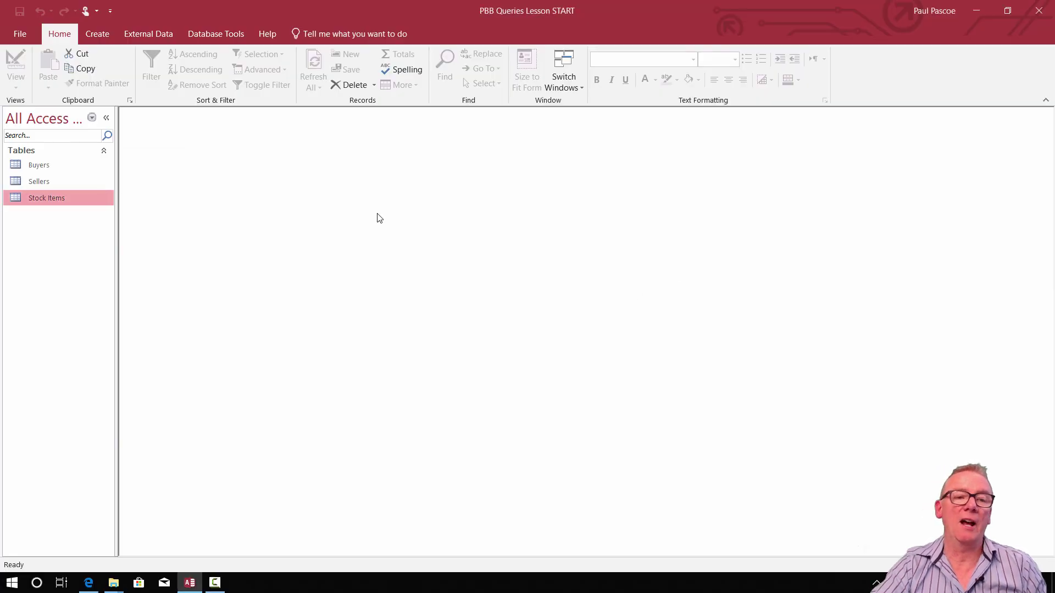
double_click(43, 183)
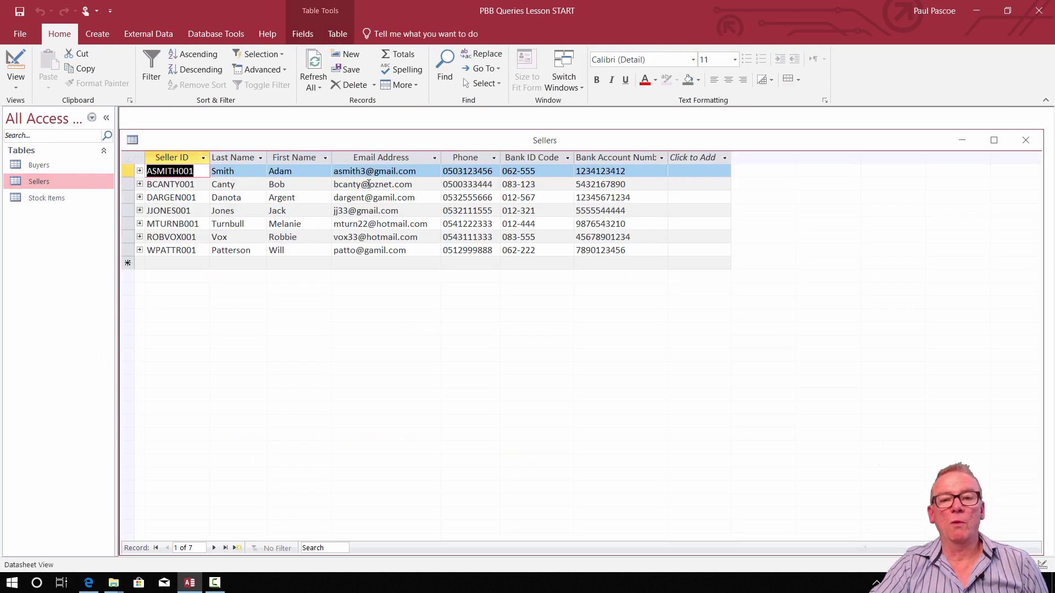
click(1023, 141)
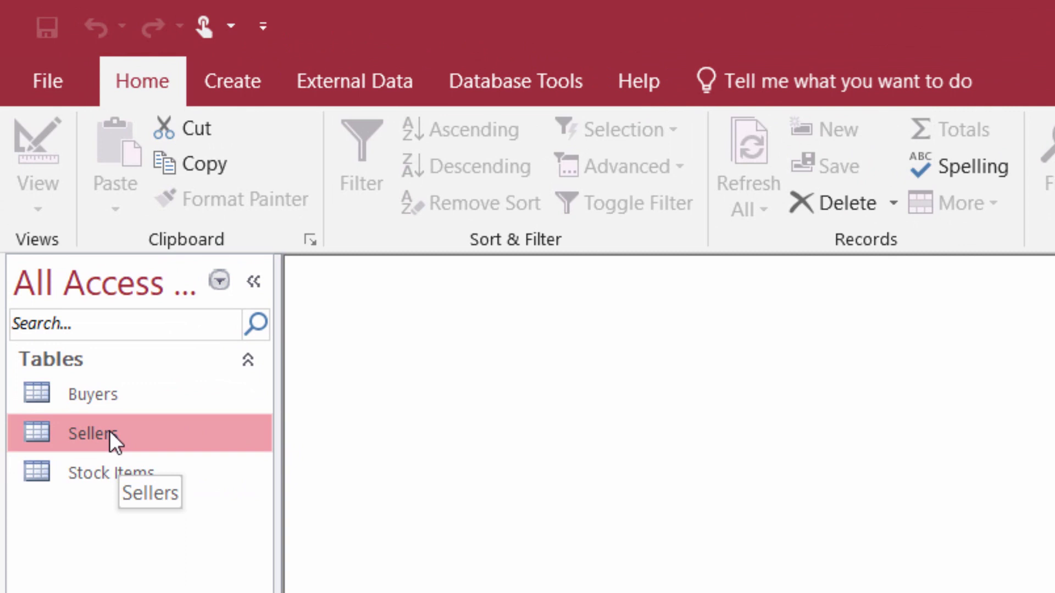
Start a new query based on the Sellers table with the Simple Query Wizard
click(254, 92)
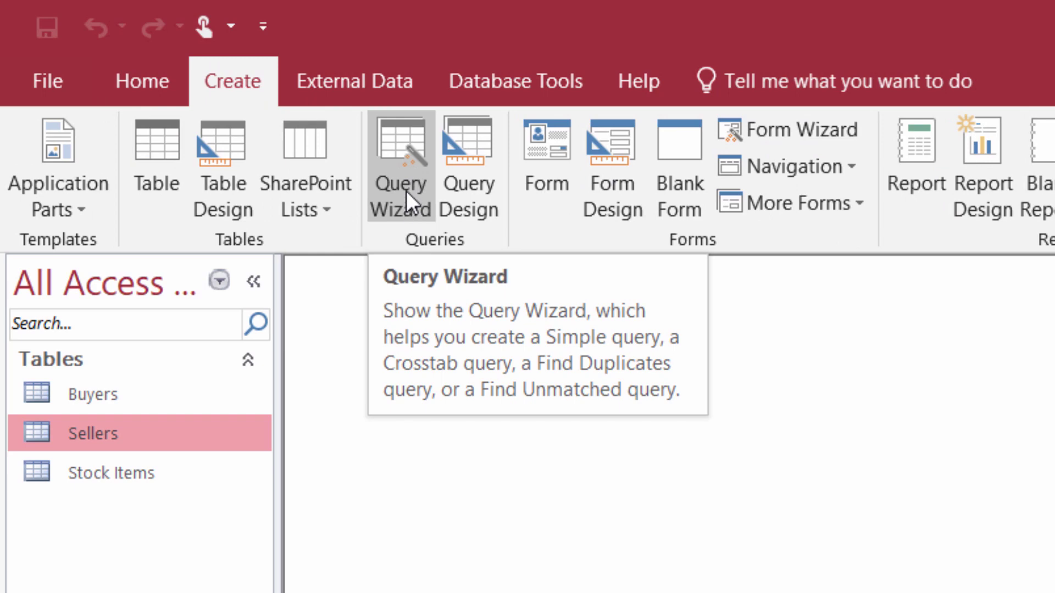
click(407, 190)
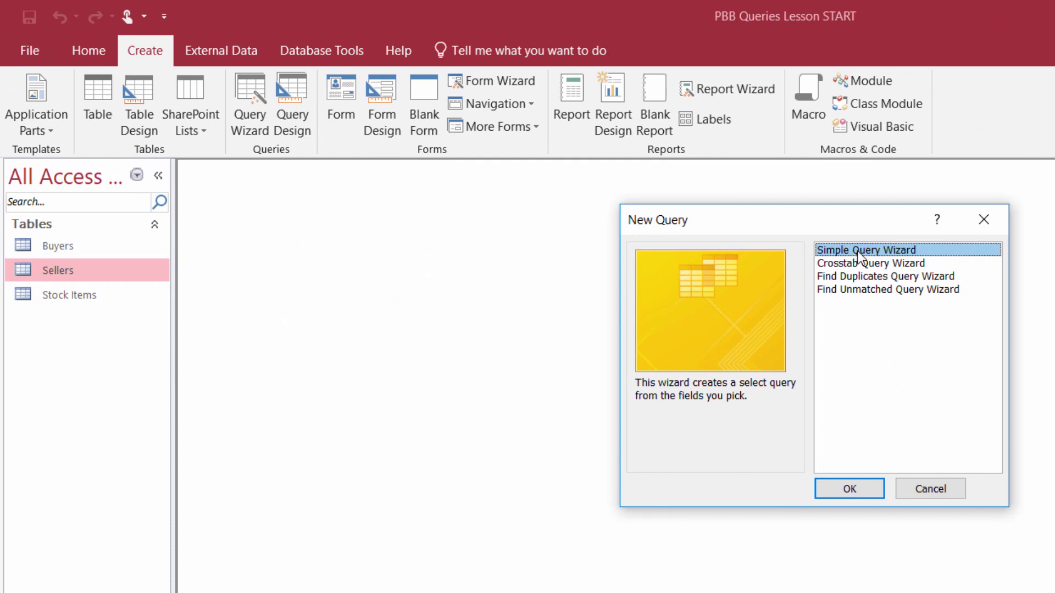
click(853, 489)
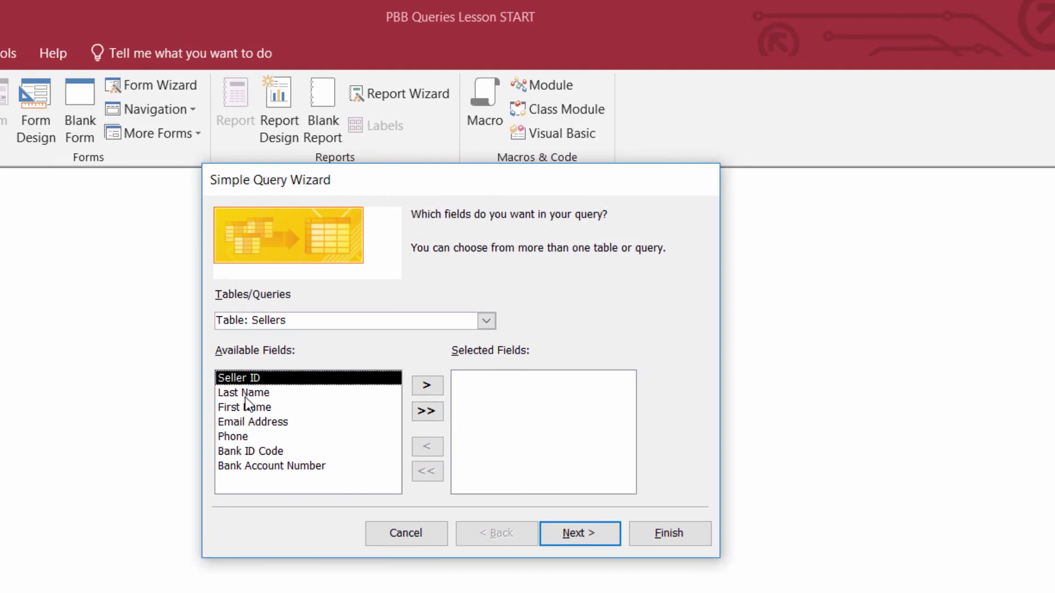
click(425, 388)
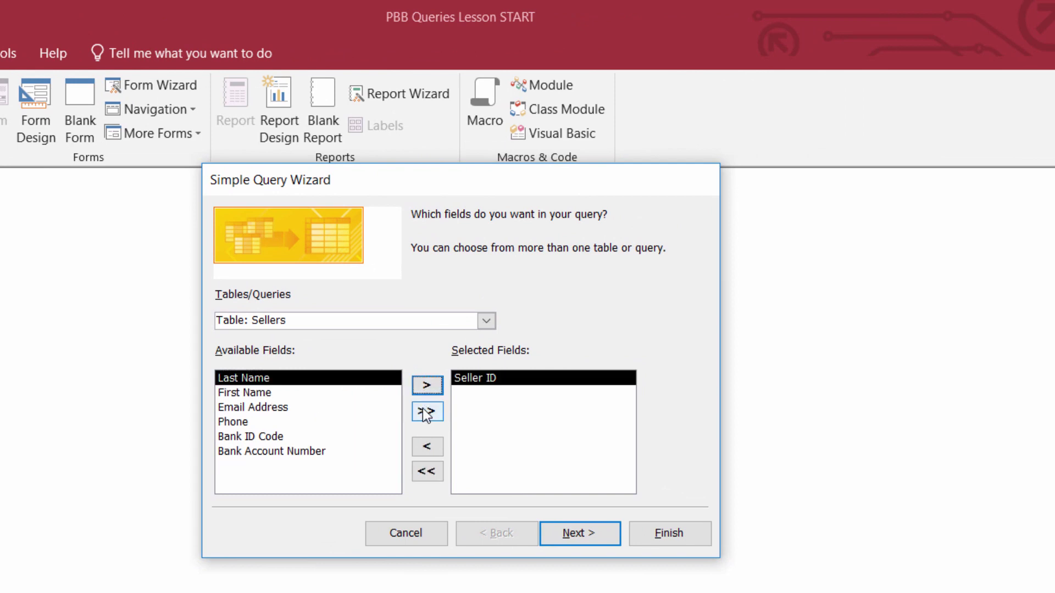
click(423, 410)
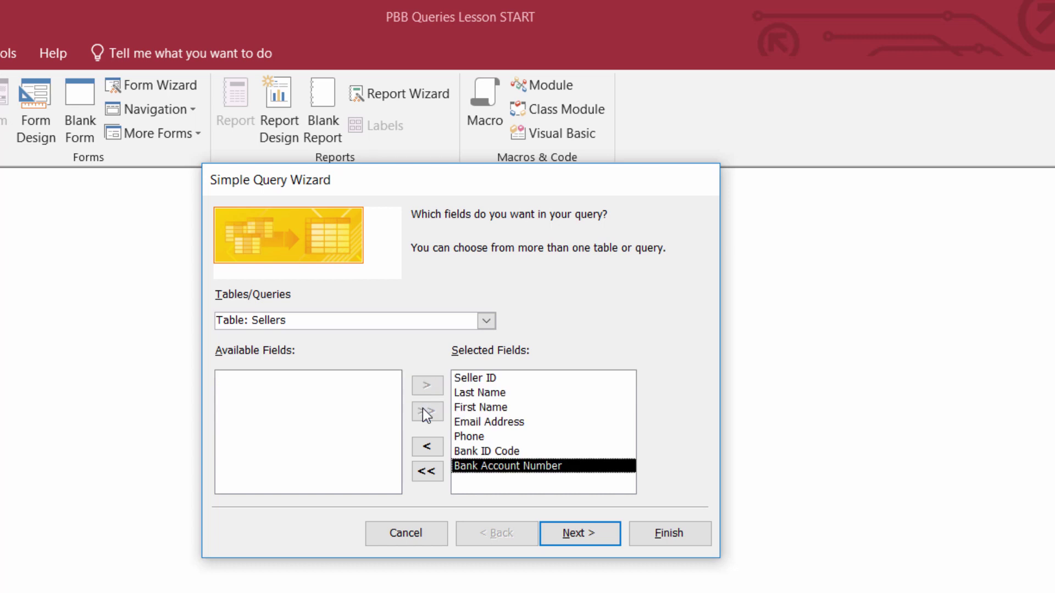
click(427, 472)
Add the Last Name, First Name, Email Address and Phone fields from the Sellers table to the query
click(323, 394)
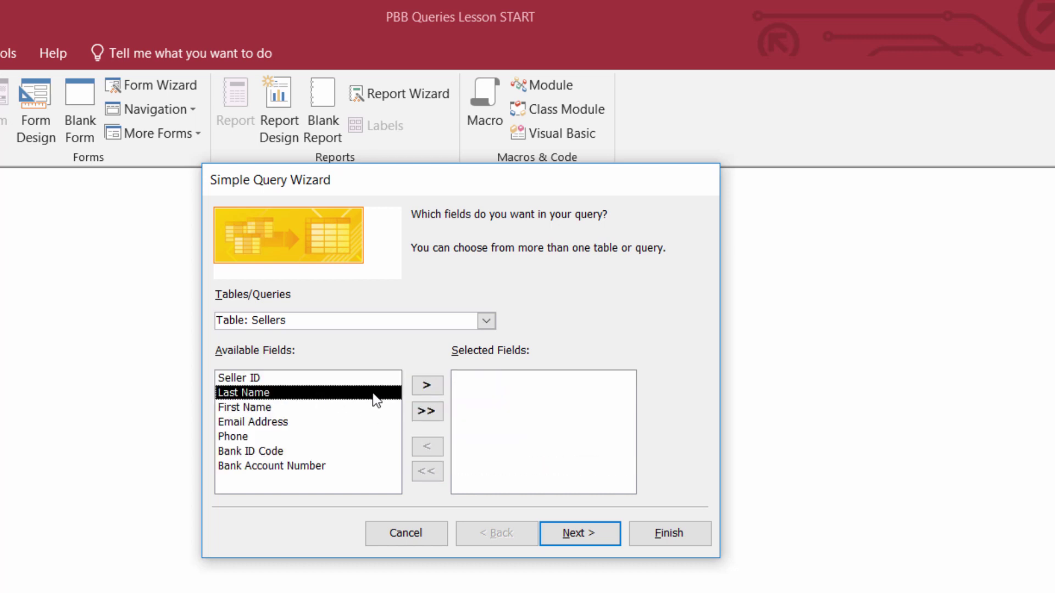
click(424, 387)
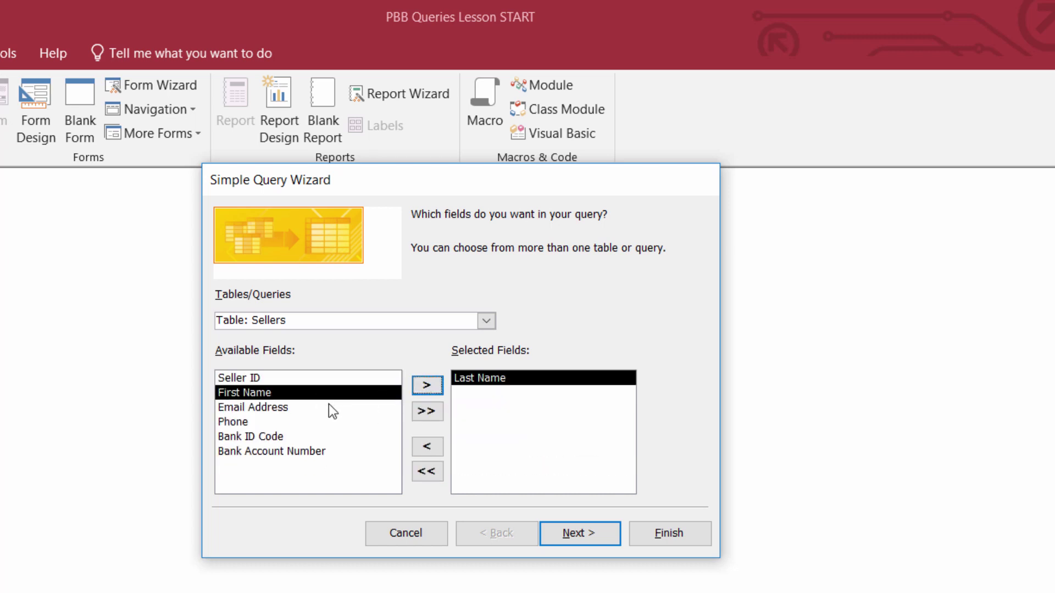
click(428, 386)
click(428, 387)
click(427, 387)
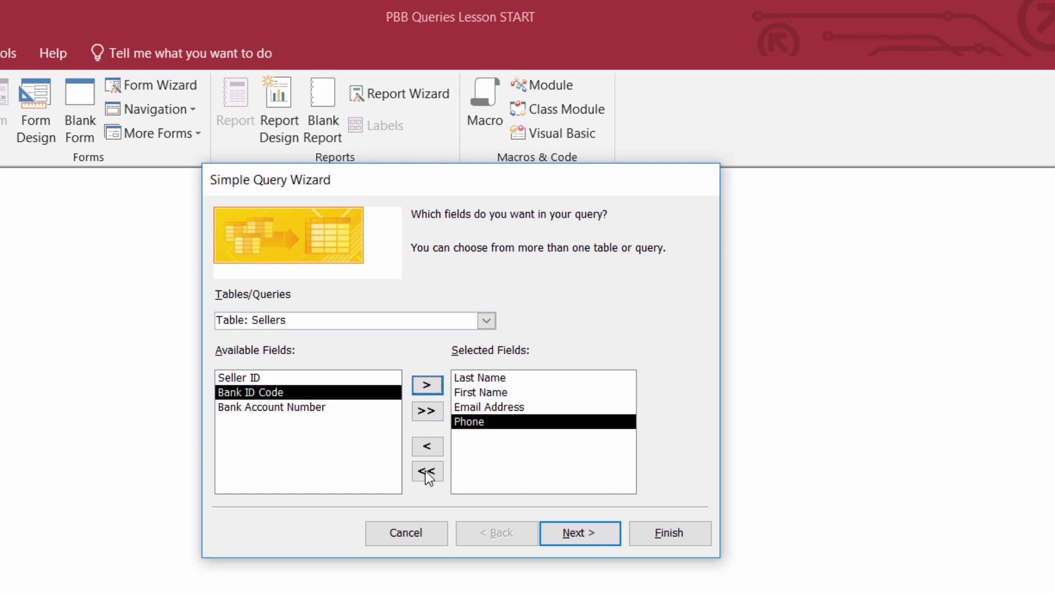
Finish the wizard with the suggested title and the option to open the query for viewing, and close the resulting datasheet
click(593, 538)
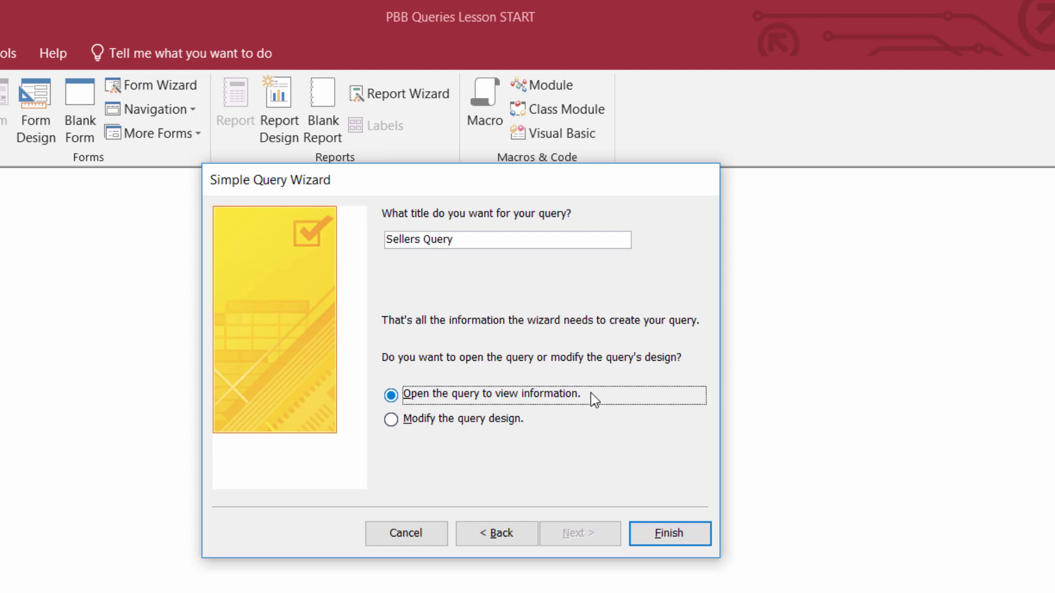
click(668, 533)
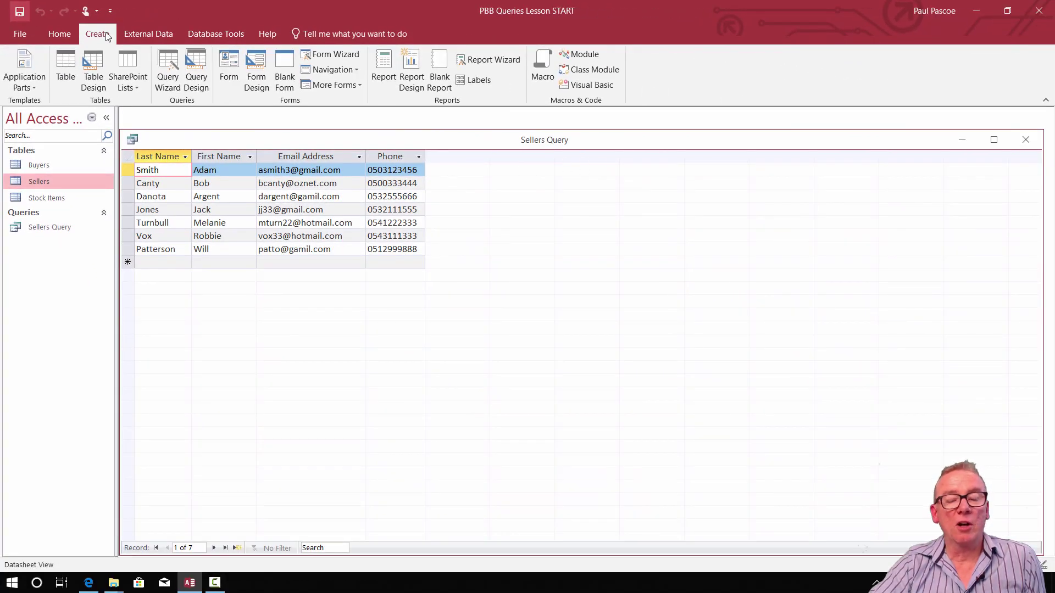
click(1025, 139)
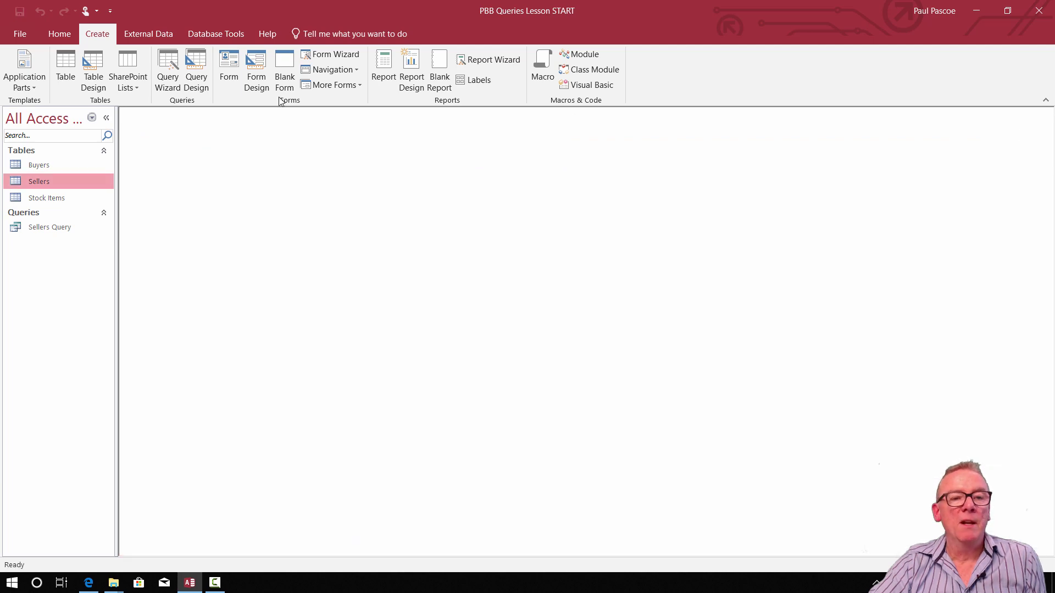
Group the database objects by Tables and Related Views with All Tables shown
click(92, 117)
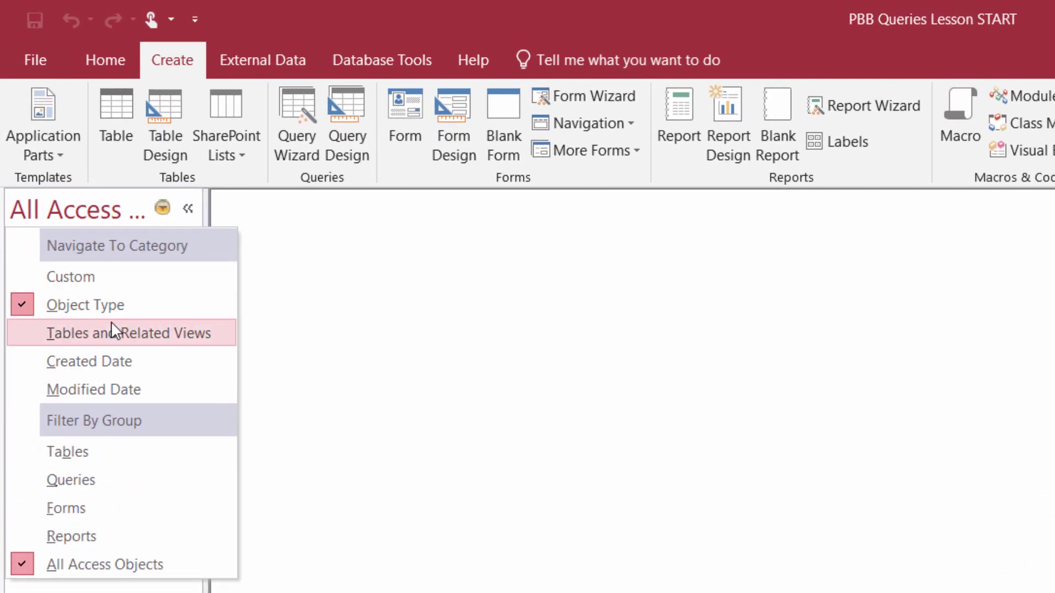
click(111, 329)
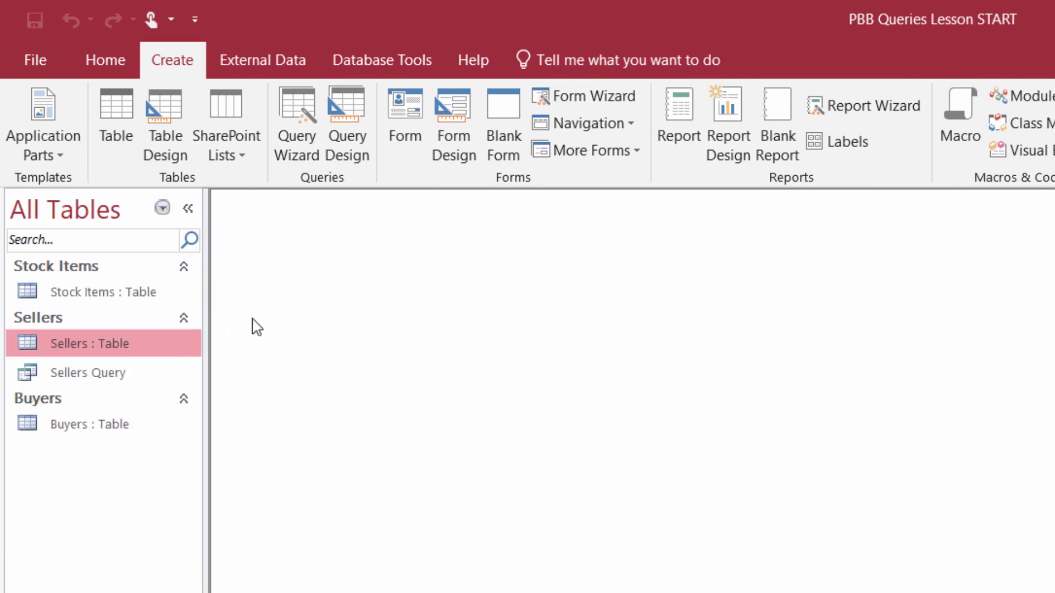
click(162, 209)
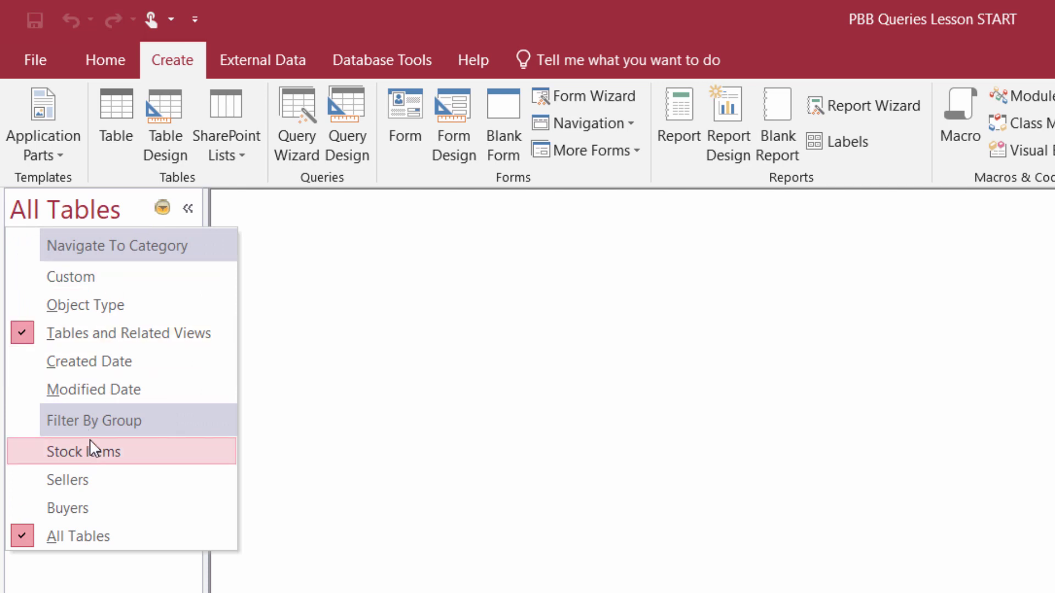
click(87, 531)
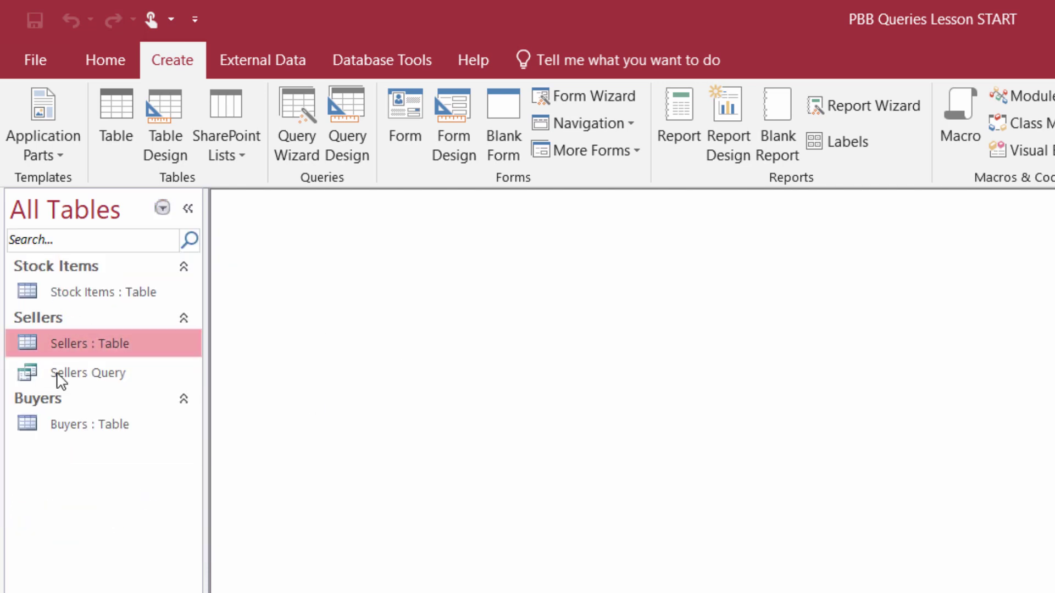
Restore the database object grouping to Object Type with All Access Objects shown
click(163, 208)
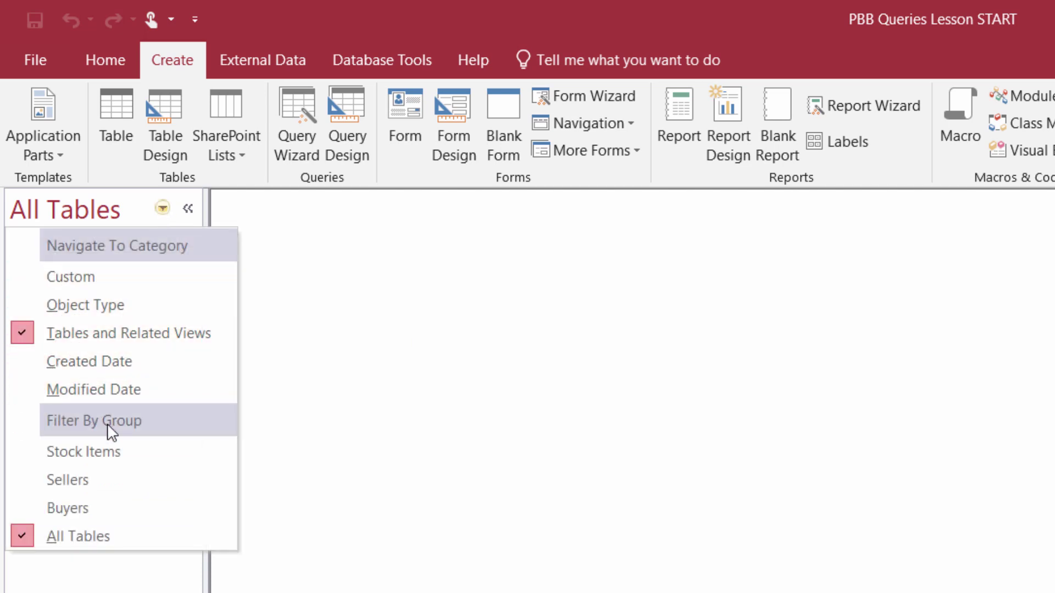
click(104, 312)
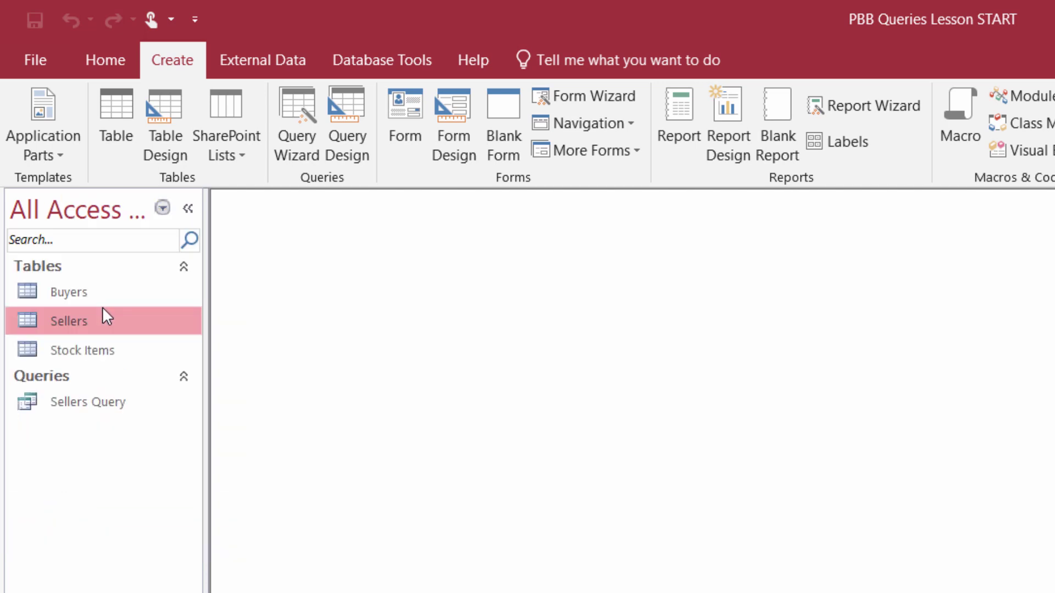
click(161, 212)
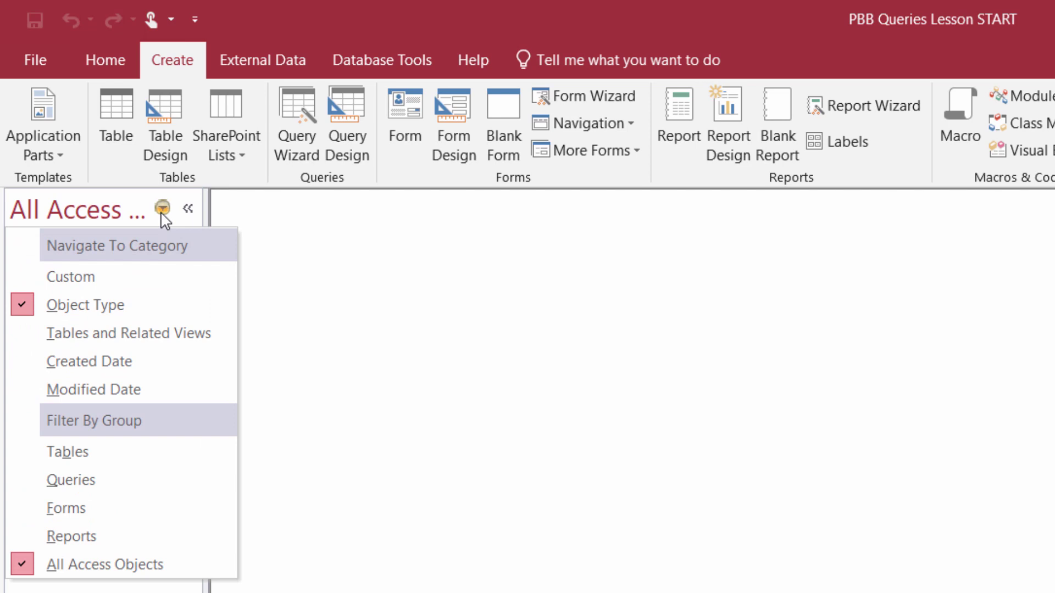
click(98, 571)
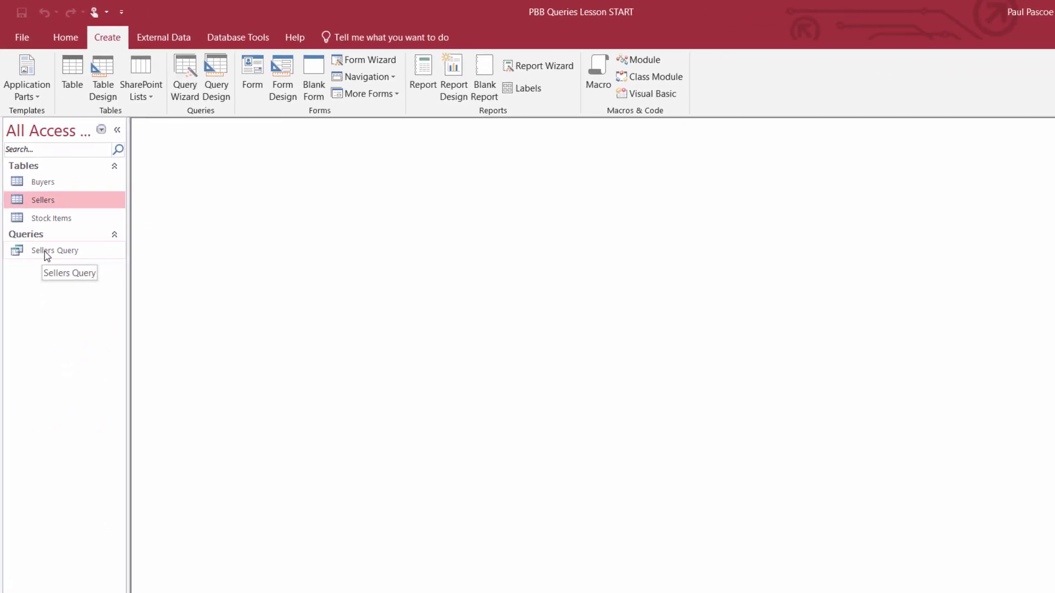
Open Sellers Query to review its seller contact records and close it
double_click(41, 227)
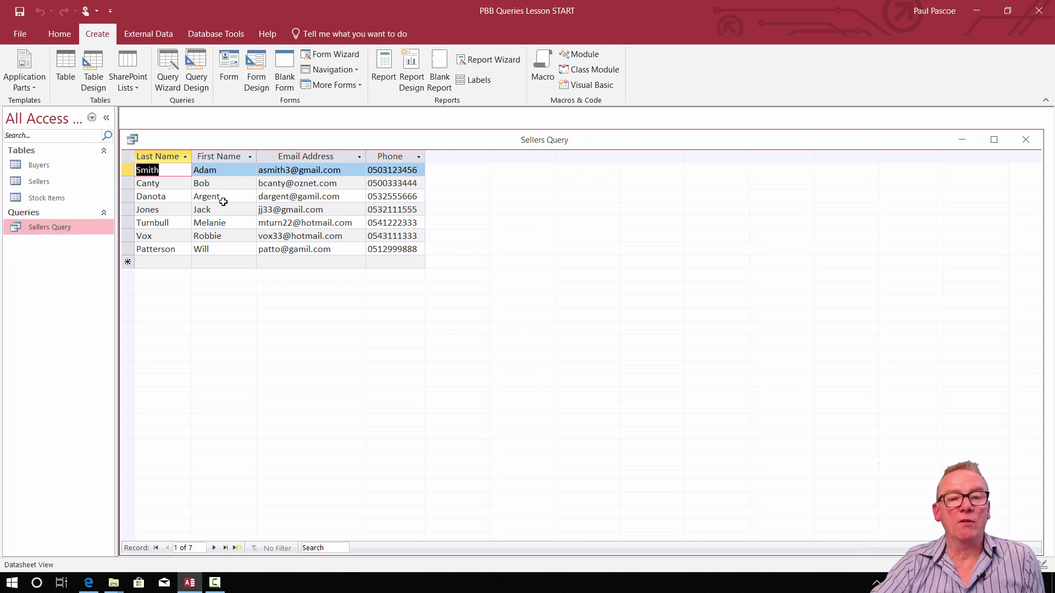
click(67, 42)
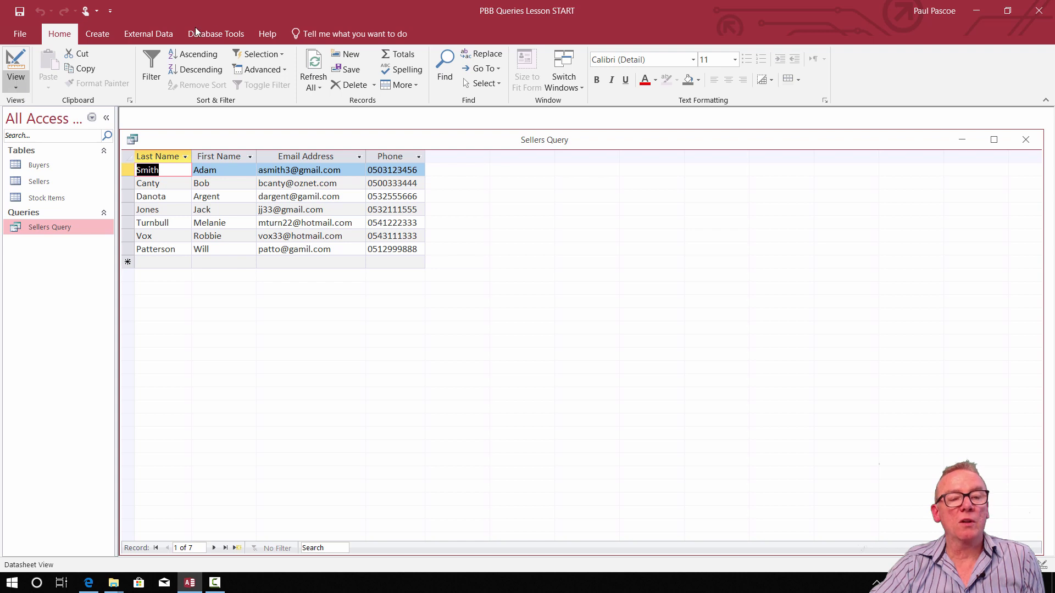
click(1025, 139)
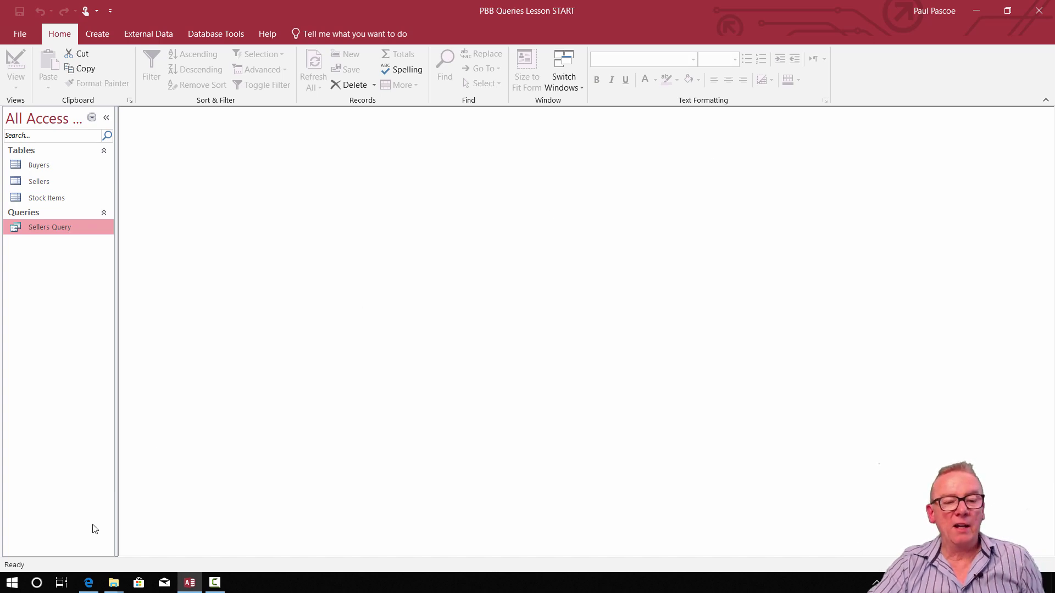
Switch to the queries guide in Edge and read on to the Using QUERY DESIGN page about the Available Items report
click(88, 582)
scroll(1016, 269, down, 6)
scroll(1016, 270, down, 20)
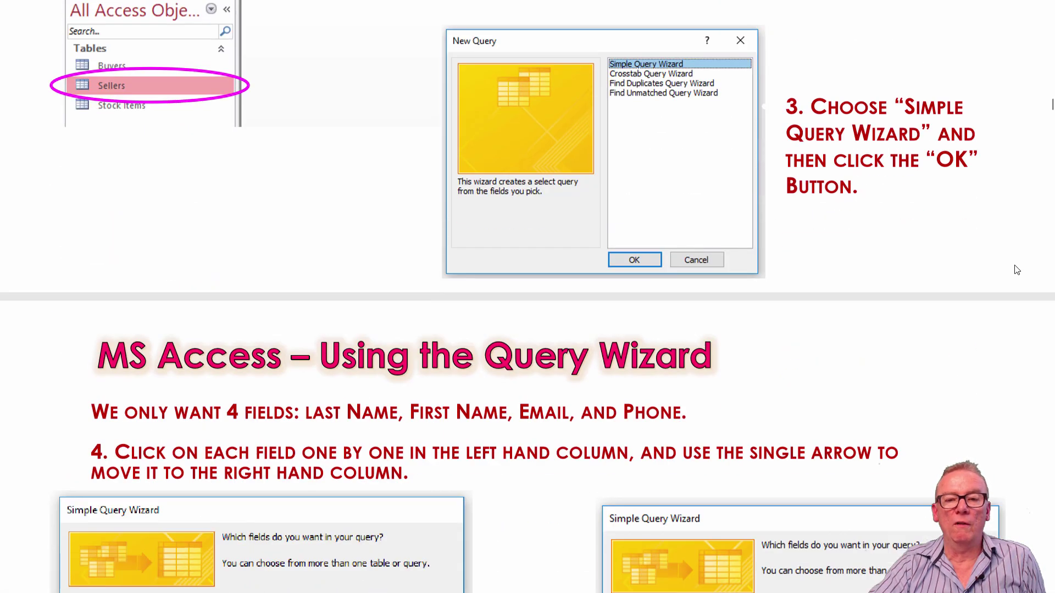
scroll(1016, 269, down, 15)
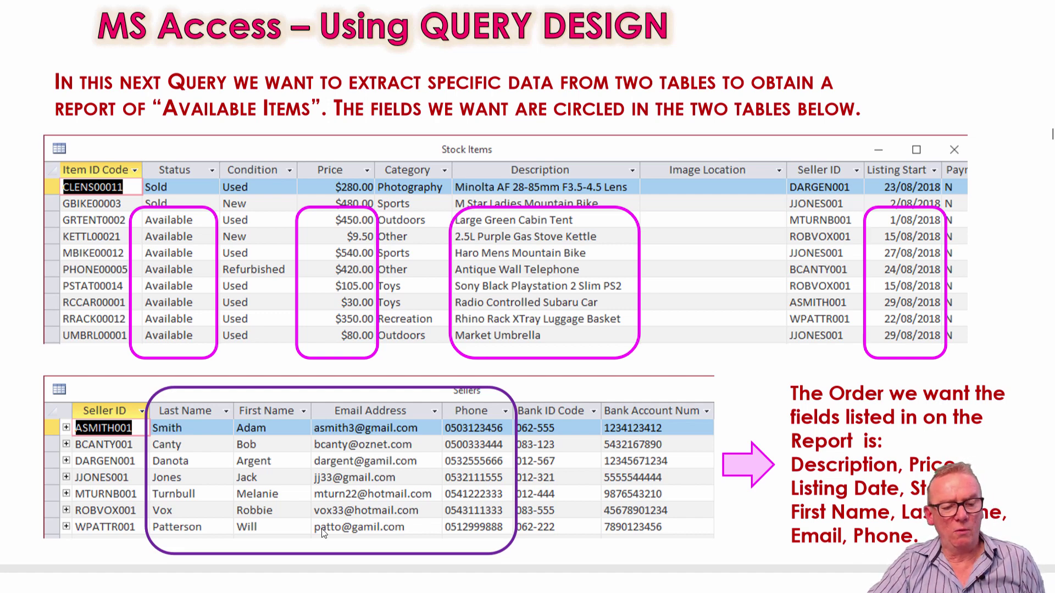
Switch back to the Access database, select the Stock Items table and start a new query in Query Design, moving the Show Table dialog higher
key(alt+Tab)
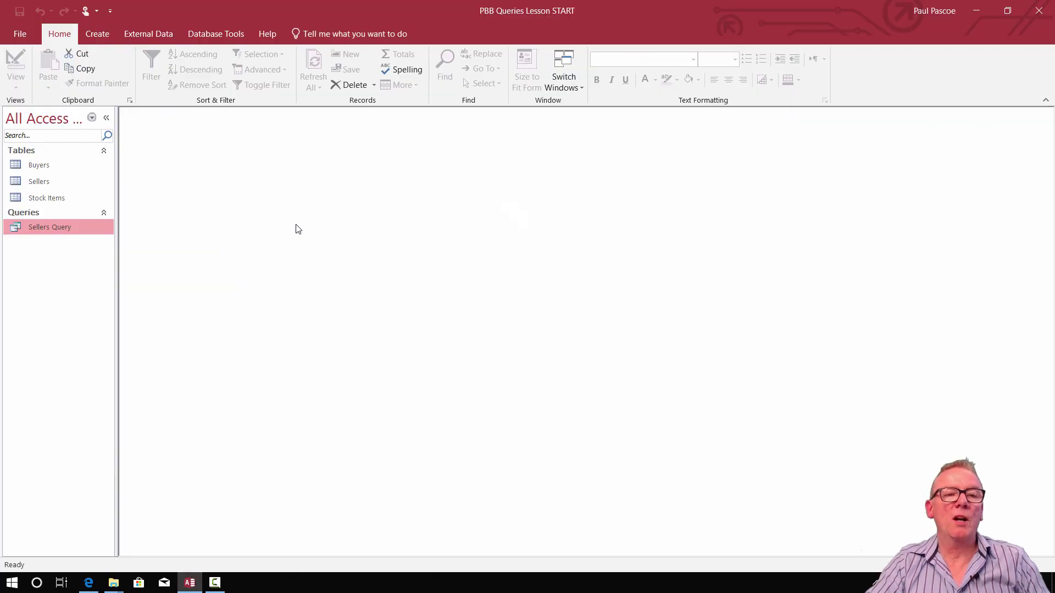
click(58, 201)
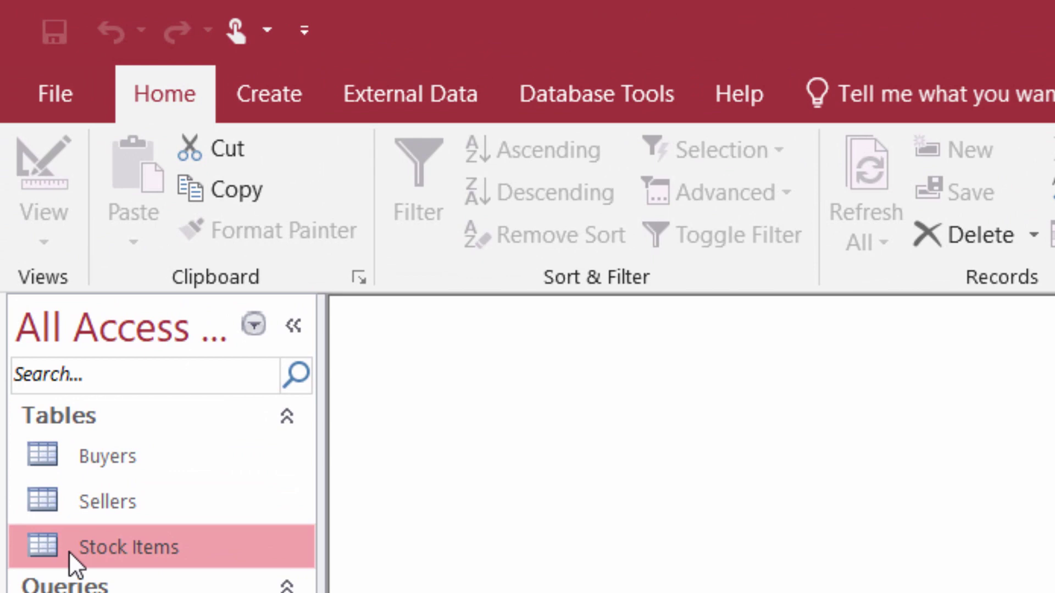
click(263, 89)
click(556, 184)
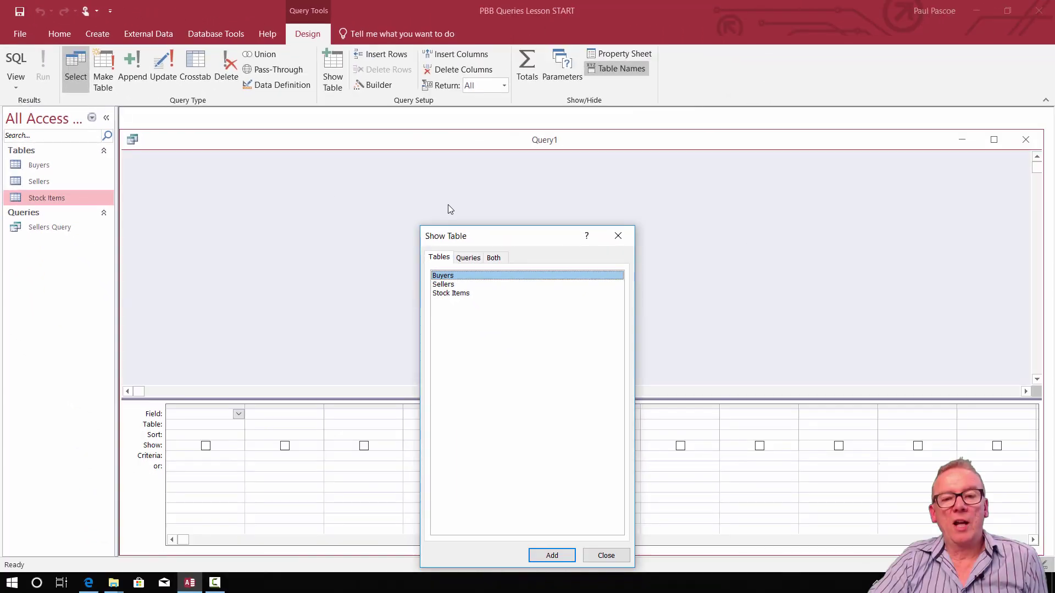
drag(497, 235, 510, 160)
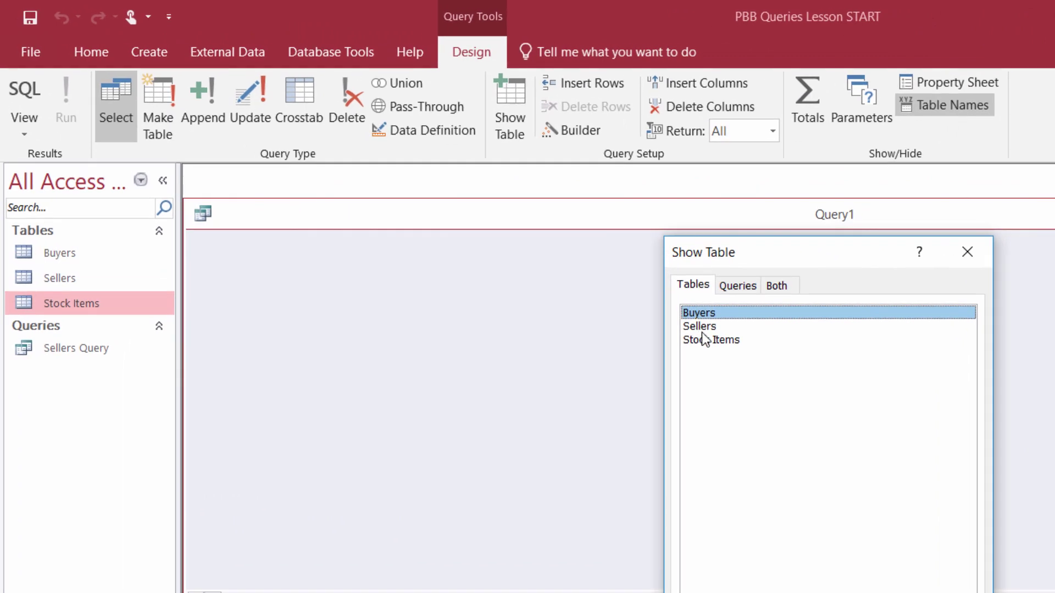
Add the Sellers, Stock Items and Buyers tables to the new query and close the Show Table dialog
click(700, 327)
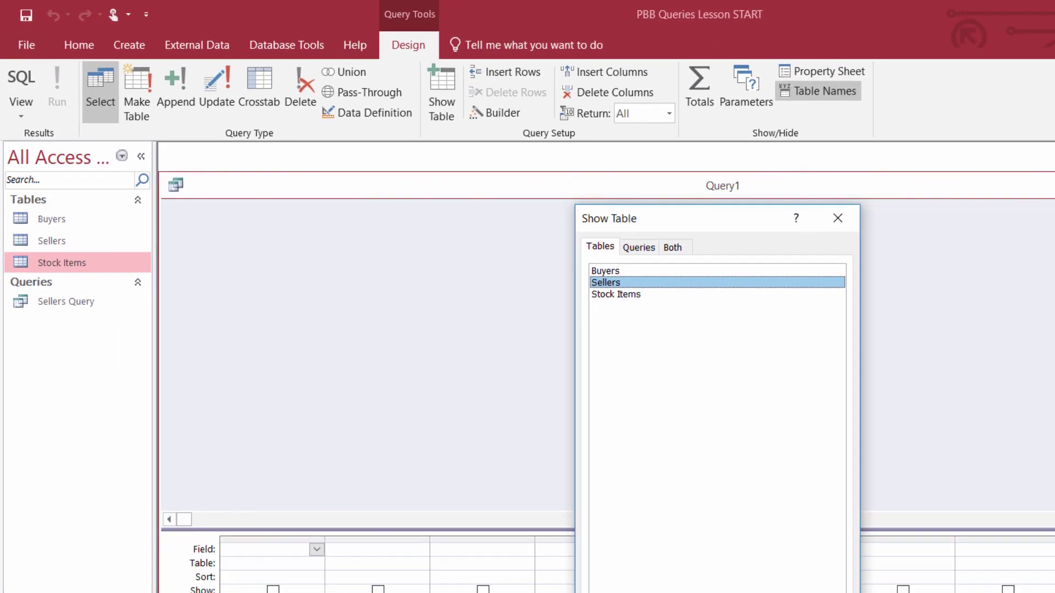
click(661, 567)
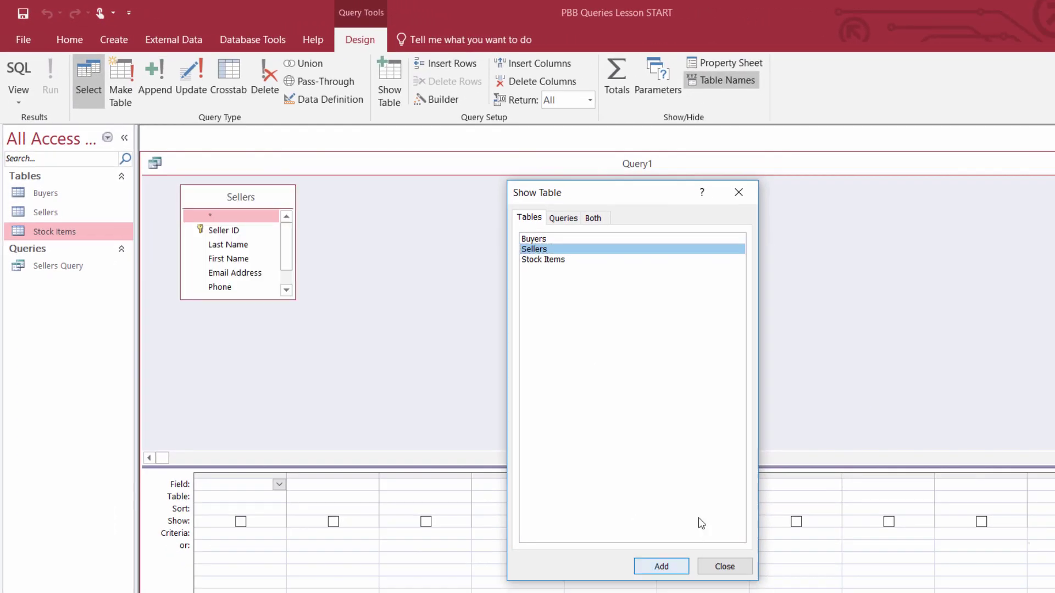
click(551, 262)
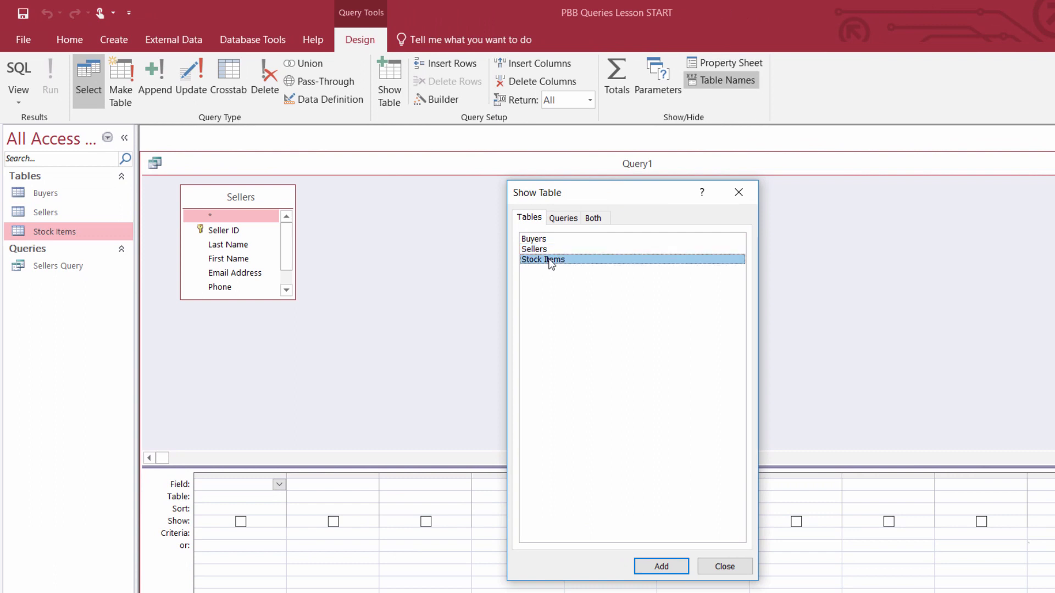
click(661, 567)
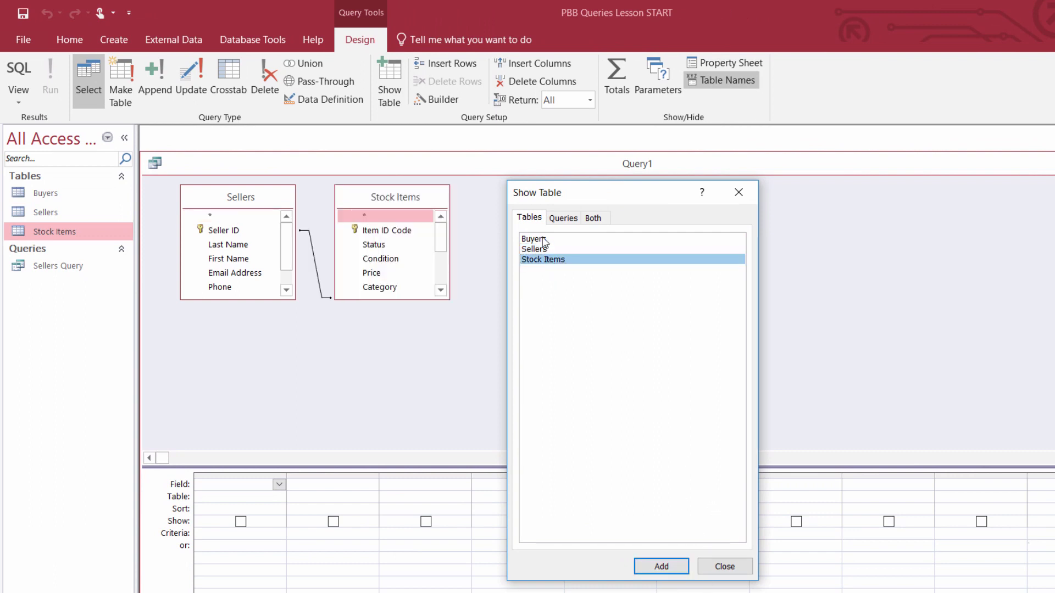
click(544, 240)
click(670, 568)
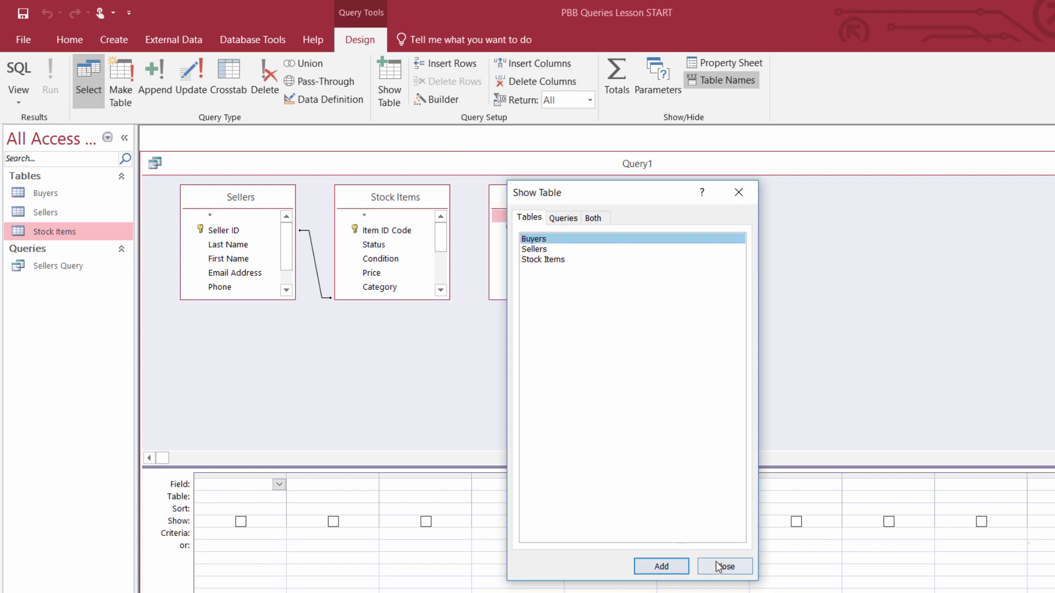
click(724, 567)
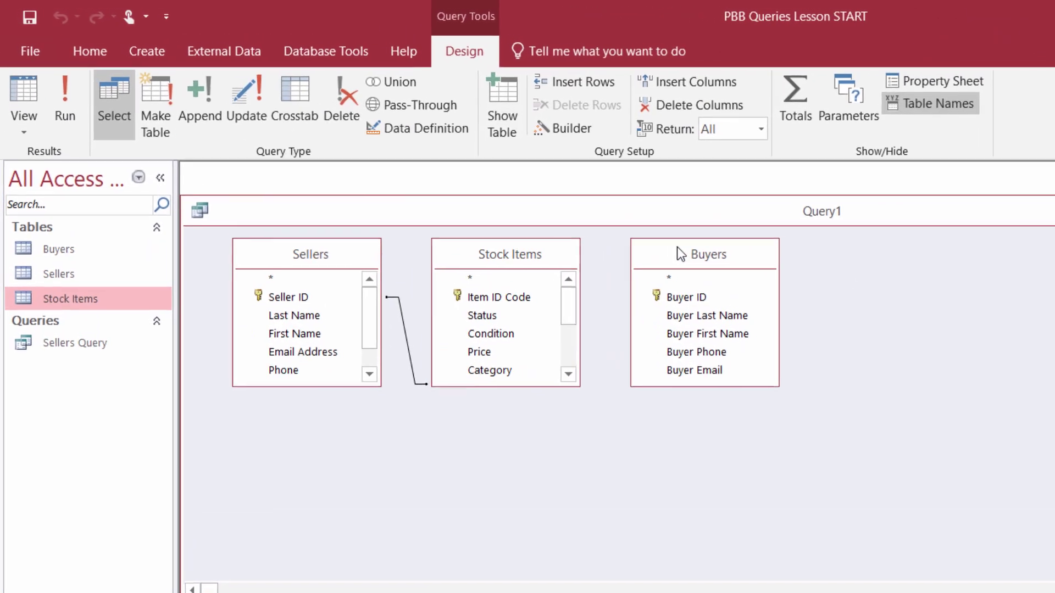
Remove the Buyers table from the query design
right_click(528, 196)
click(769, 271)
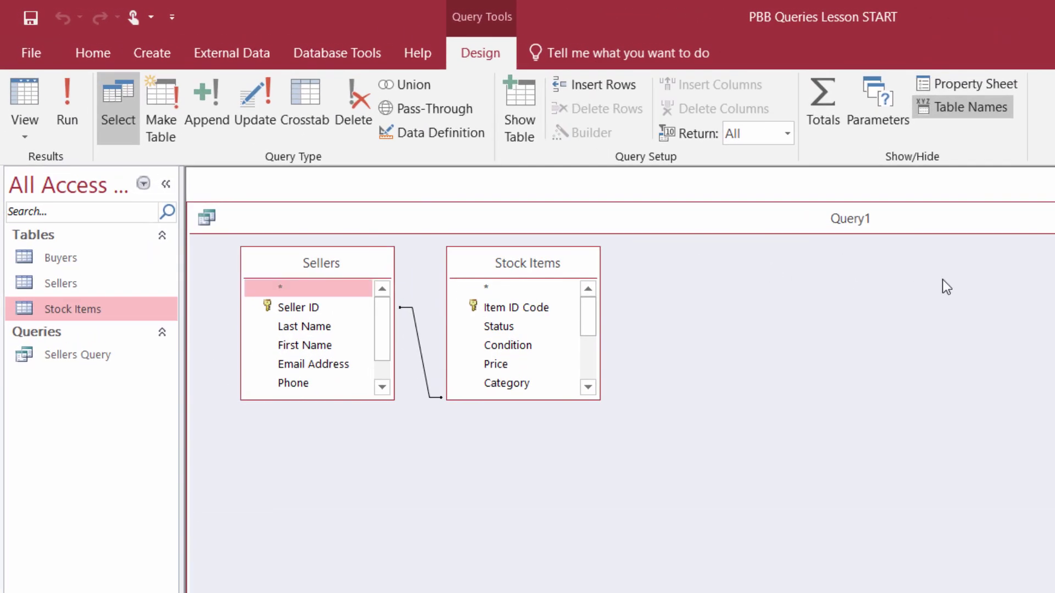
Add the Buyers table to the query again through Show Table, close the dialog and remove the table once more
right_click(748, 294)
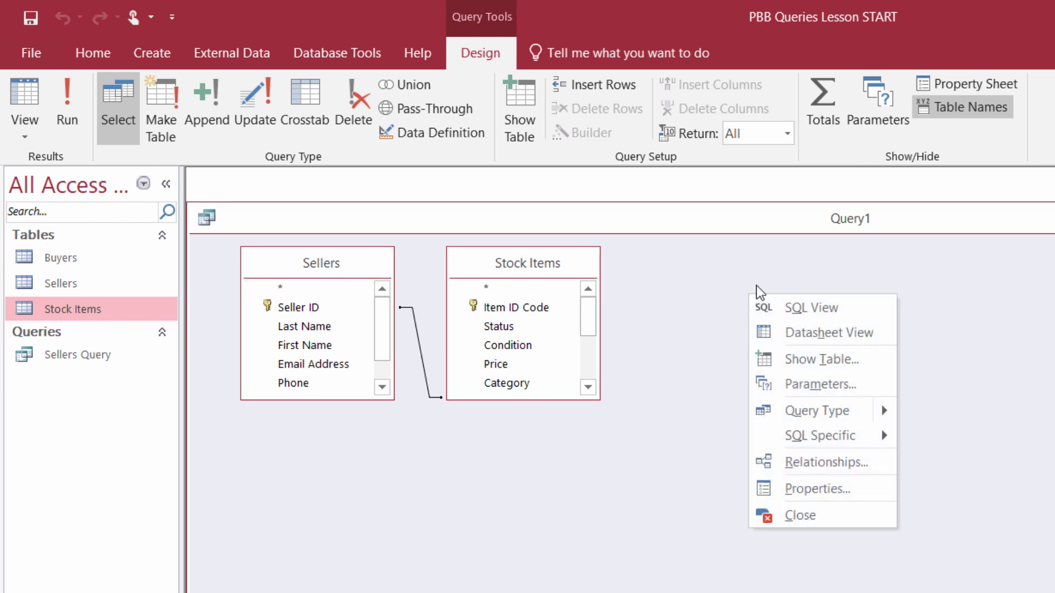
click(833, 363)
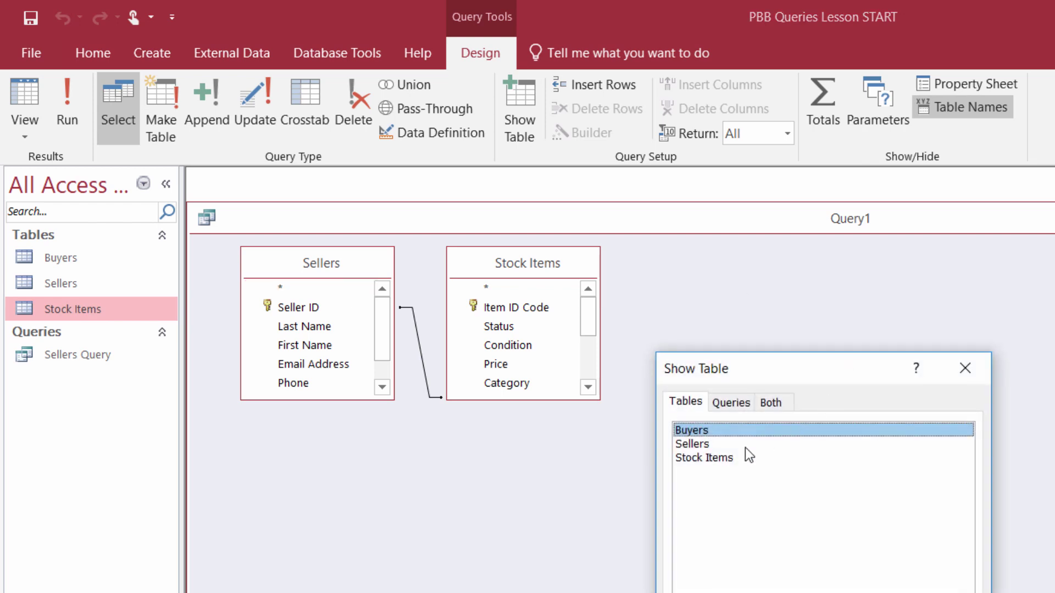
click(873, 592)
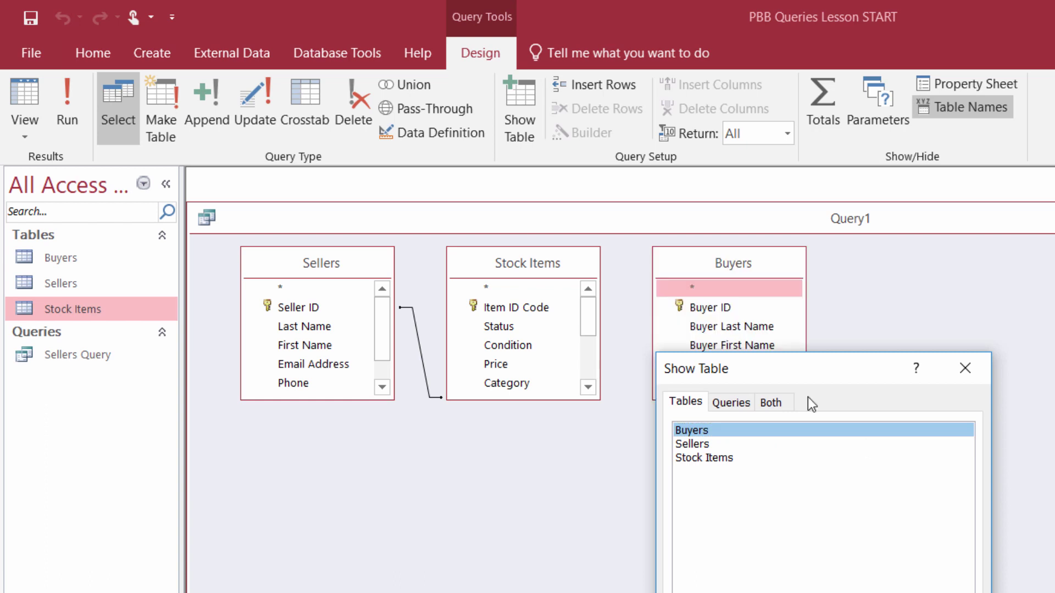
click(943, 592)
right_click(771, 262)
click(830, 272)
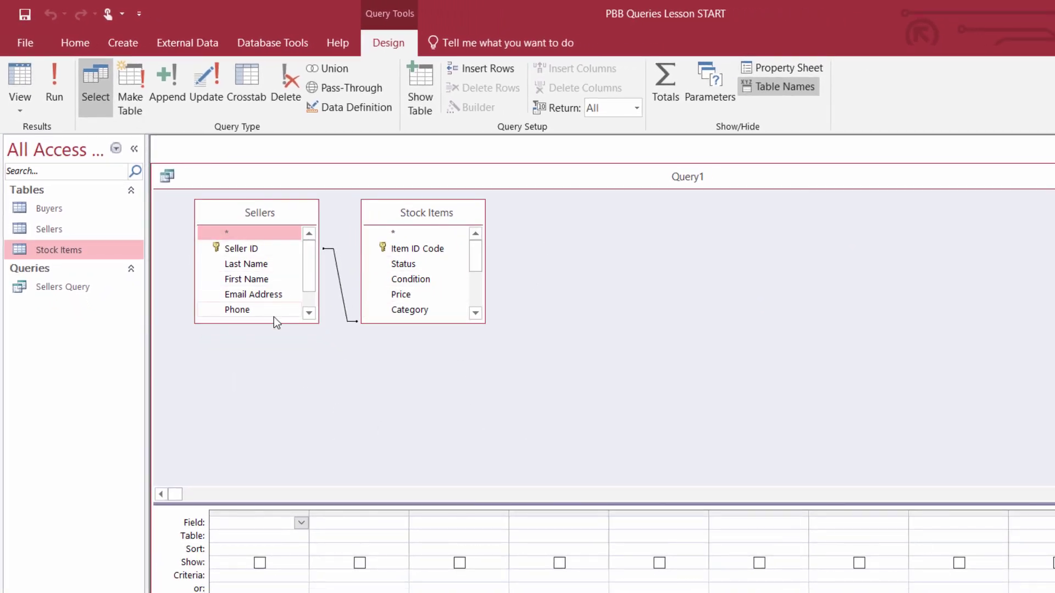
Enlarge the Sellers and Stock Items field lists so that all their fields show
drag(276, 323, 277, 395)
drag(419, 321, 432, 472)
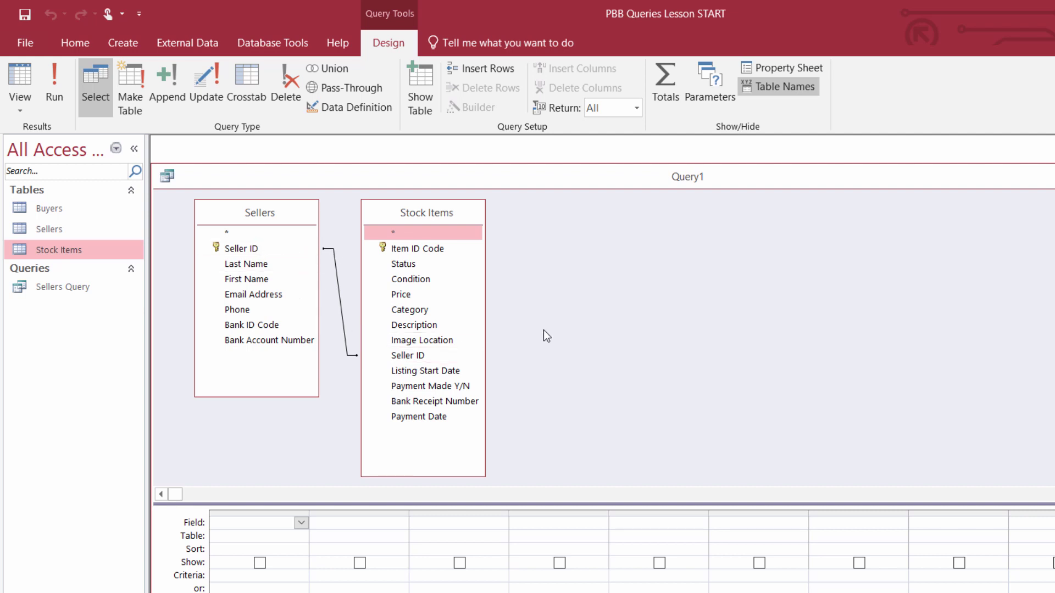
Add Description, Price, Status and Listing Start Date from Stock Items to the query grid, checking the field order in the guide
click(408, 327)
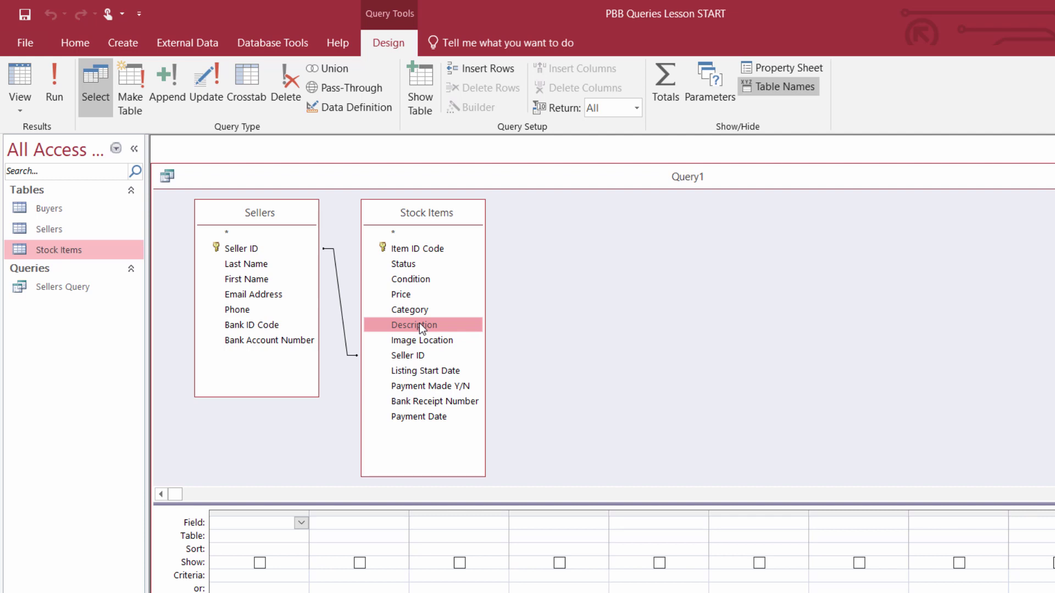
double_click(420, 325)
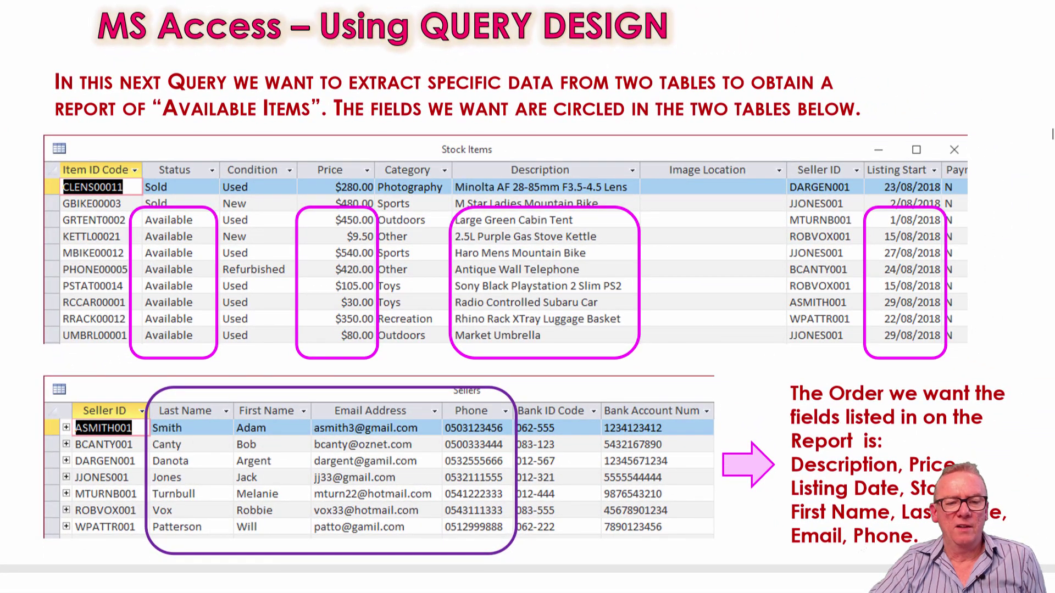
key(alt+Tab)
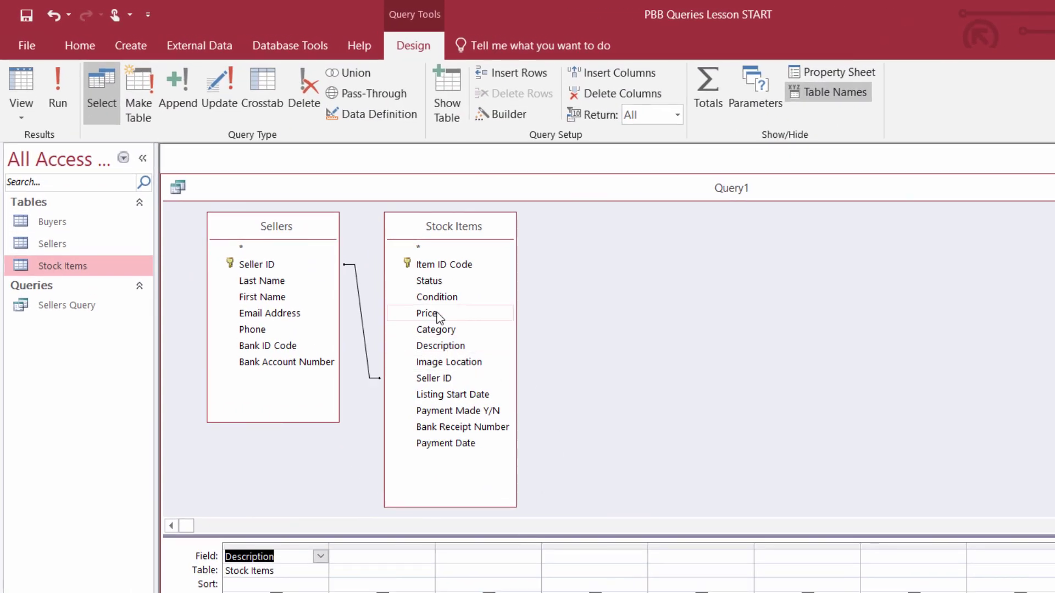
drag(437, 314, 373, 563)
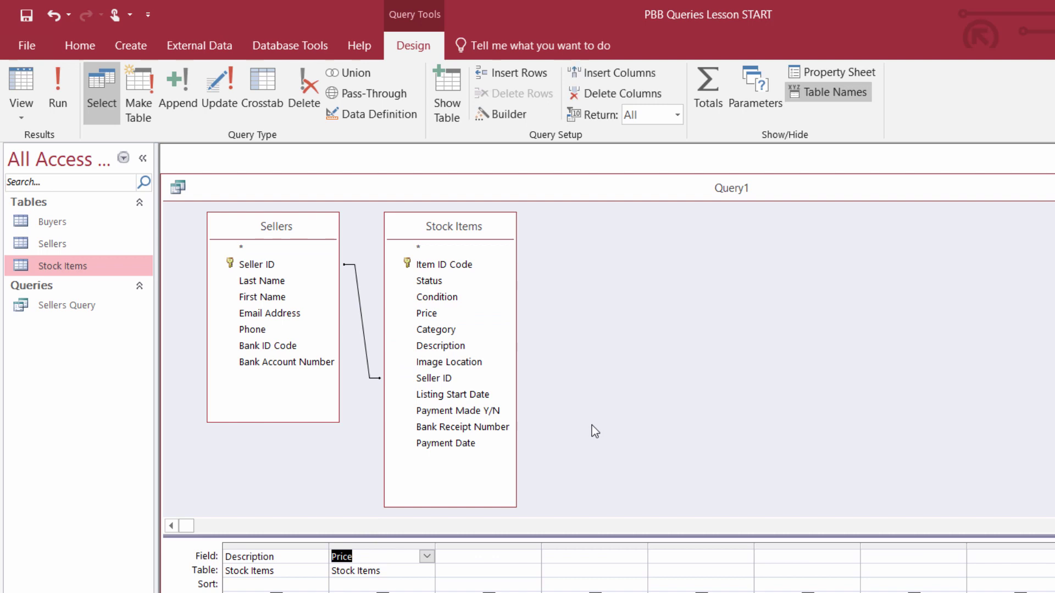
double_click(446, 284)
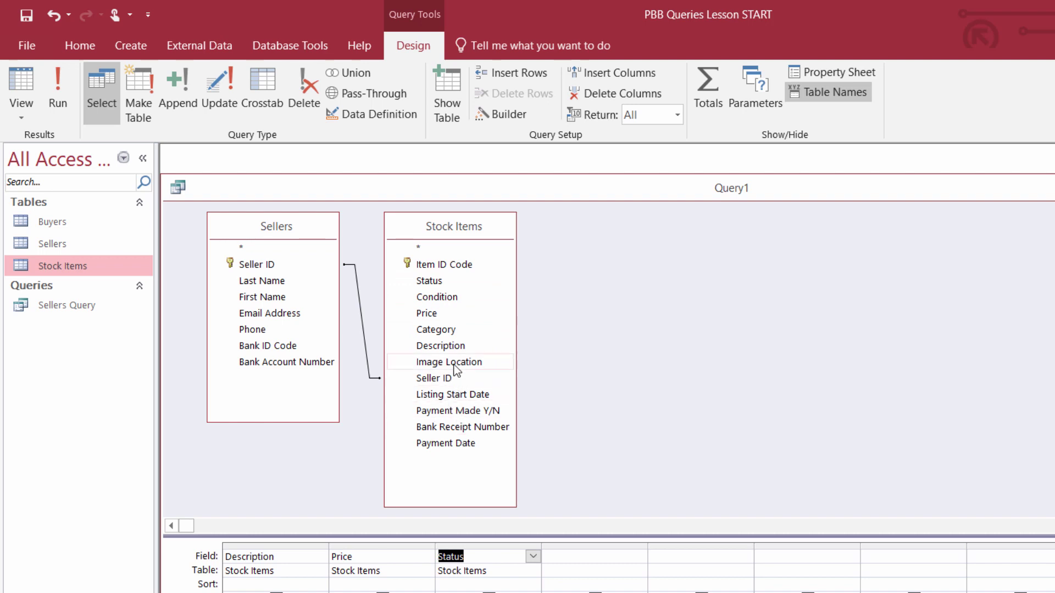
double_click(461, 394)
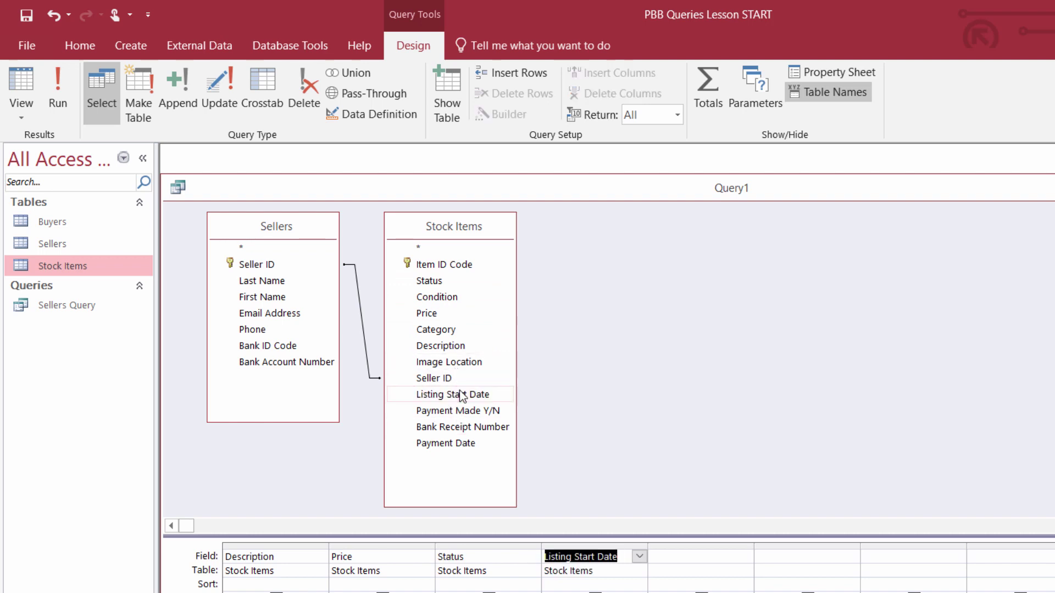
Add First Name, Last Name, Email Address and Phone from the Sellers table to the query grid
double_click(265, 297)
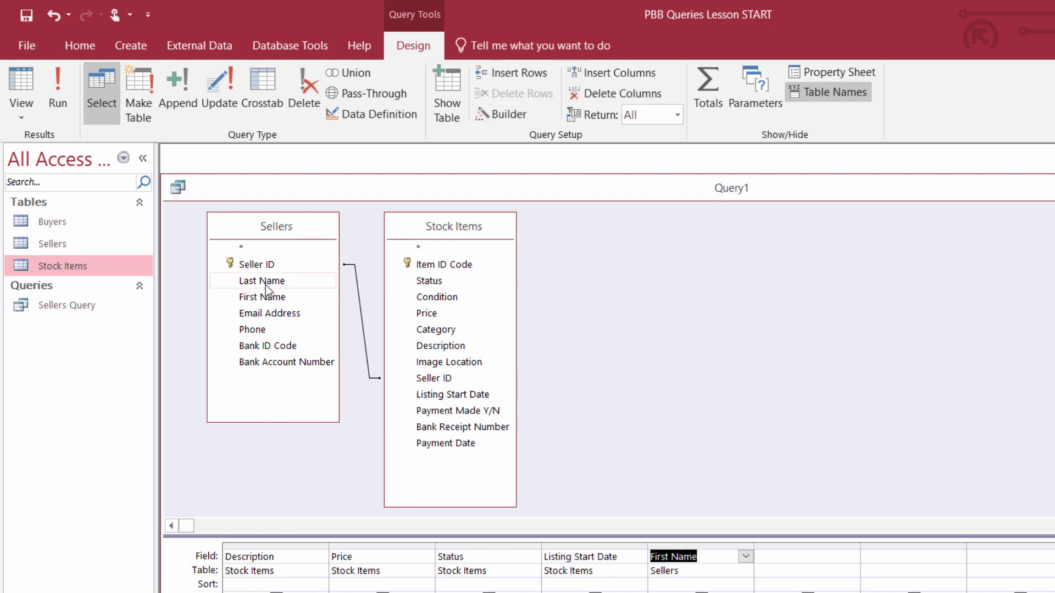
double_click(266, 281)
double_click(267, 313)
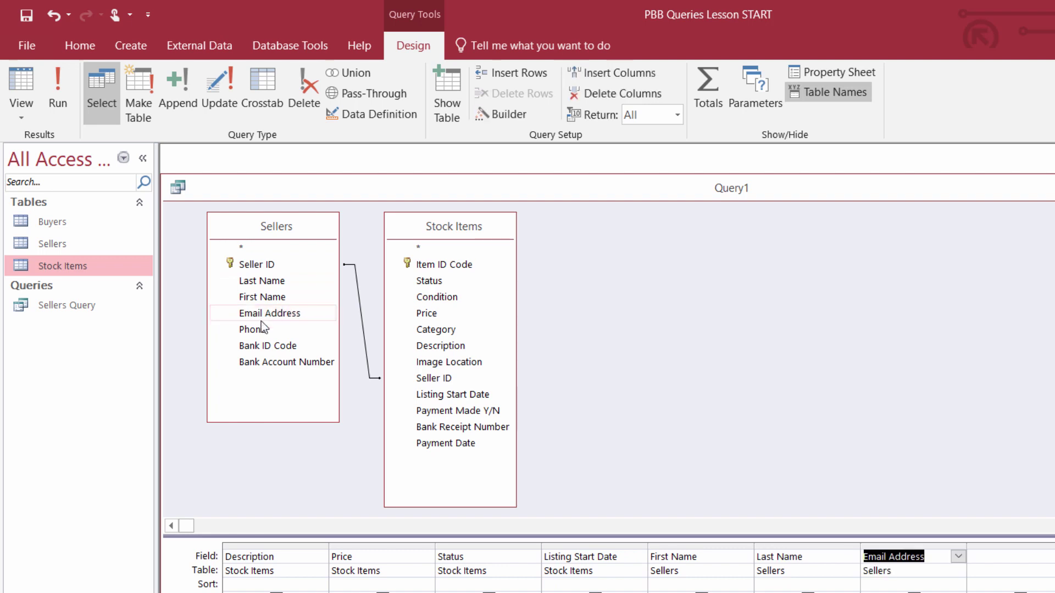
double_click(262, 330)
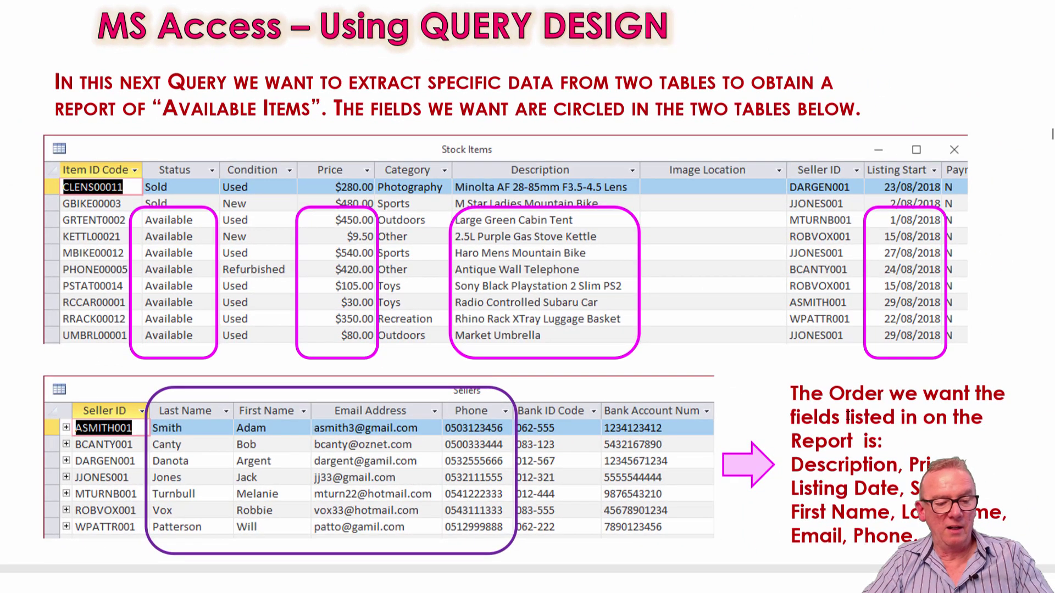
Switch from the guide back to Access and display the query in Datasheet View
key(alt+Tab)
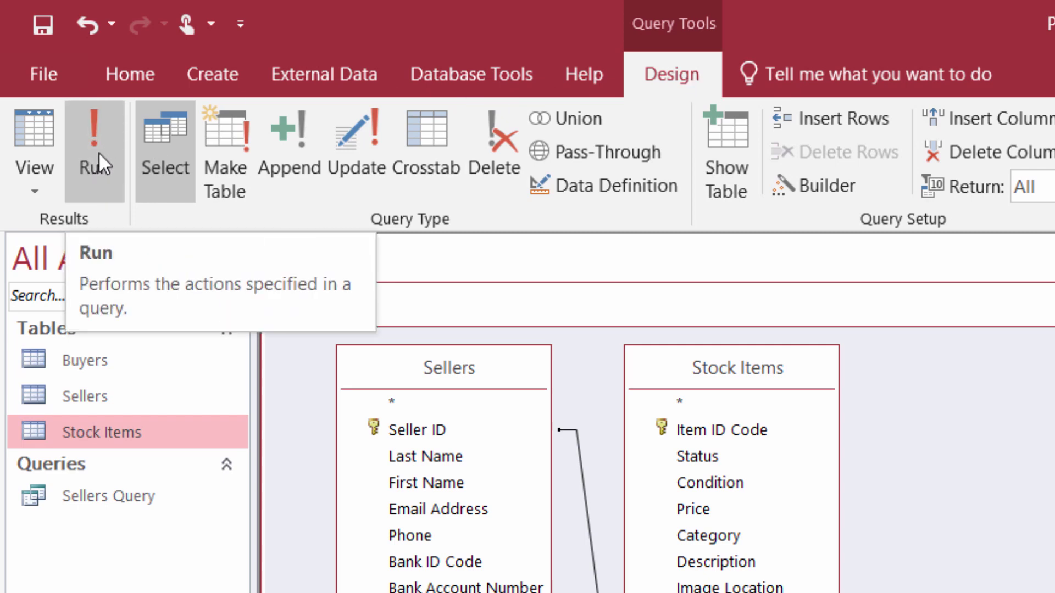
click(31, 192)
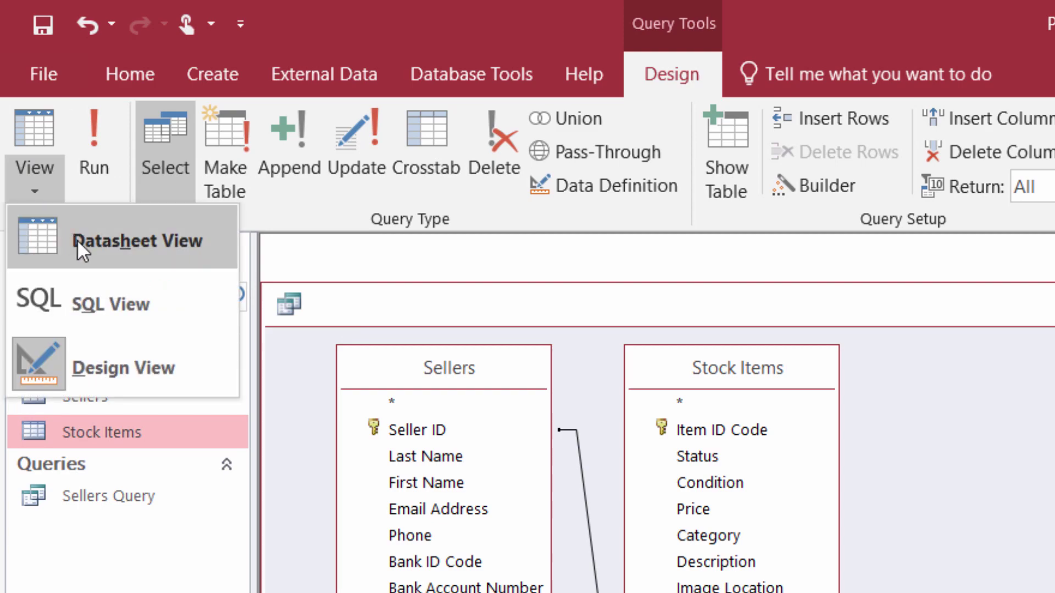
click(1006, 421)
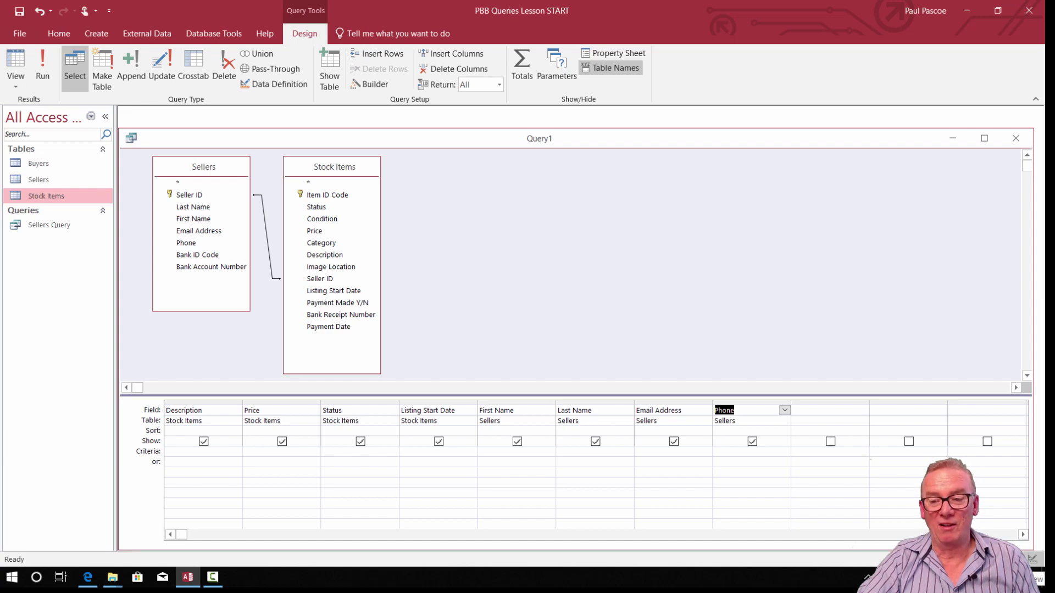
click(990, 560)
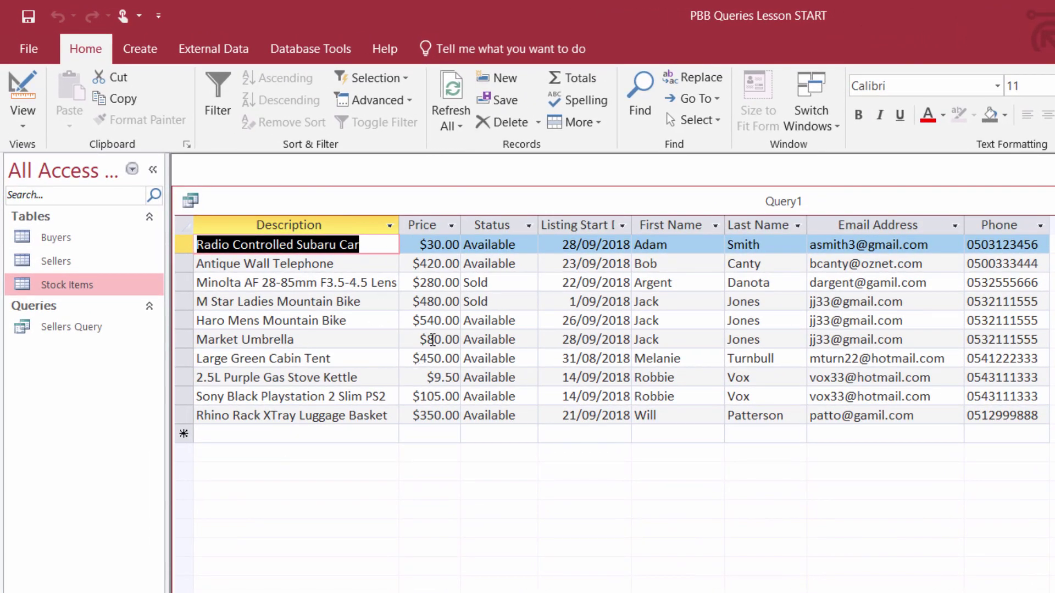
Widen the Price column slightly and the Listing Start Date column until its full heading shows
drag(460, 224, 467, 221)
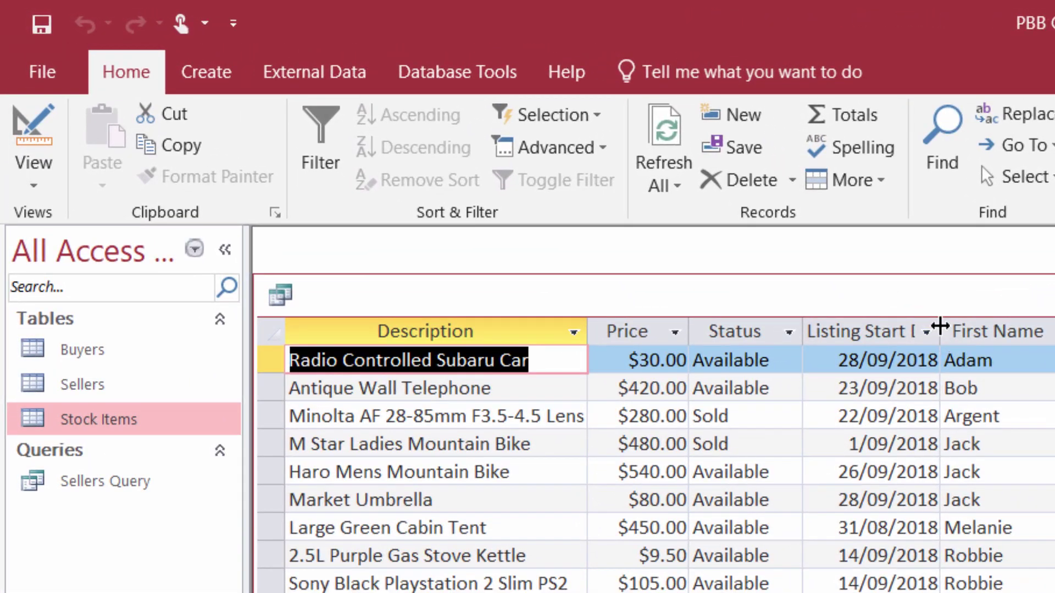
drag(940, 327, 940, 326)
drag(943, 324, 1020, 326)
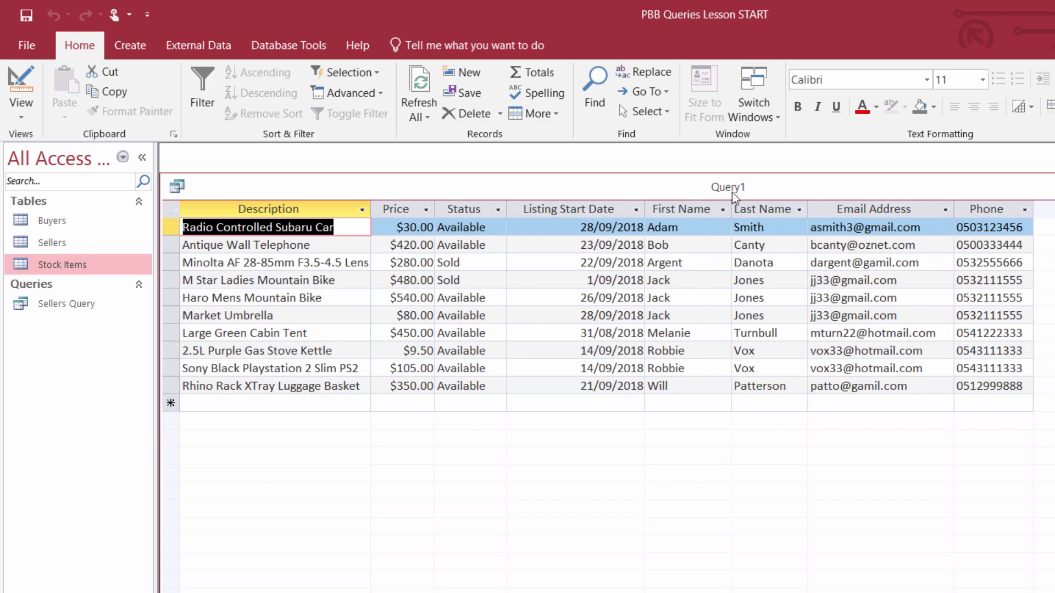
Save the query under the name Available Items
click(26, 15)
click(645, 271)
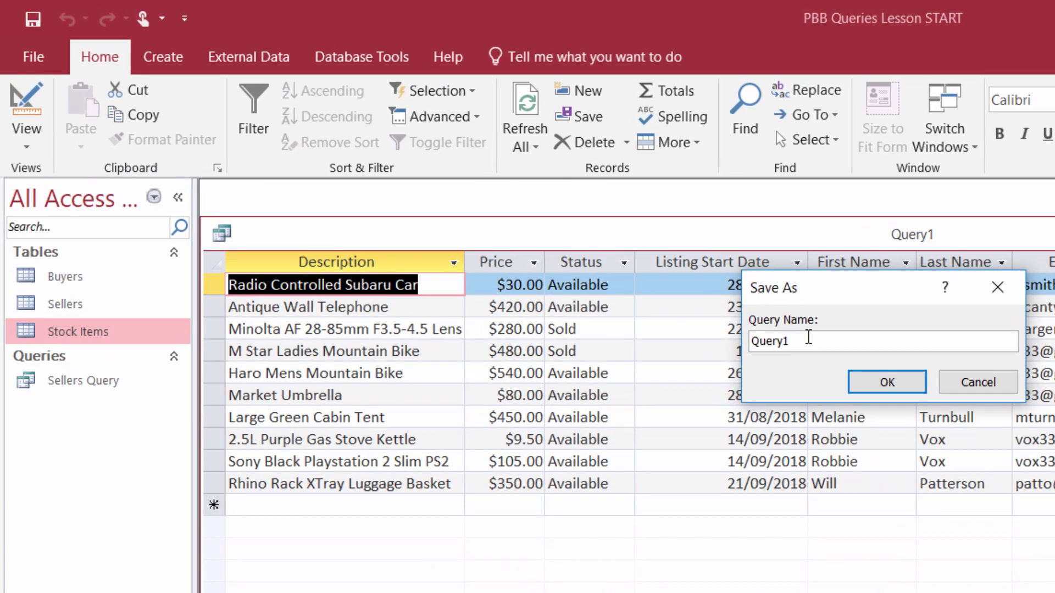
key(BackSpace)
key(BackSpace)
key(BackSpace)
key(BackSpace)
key(BackSpace)
key(BackSpace)
text(Availa)
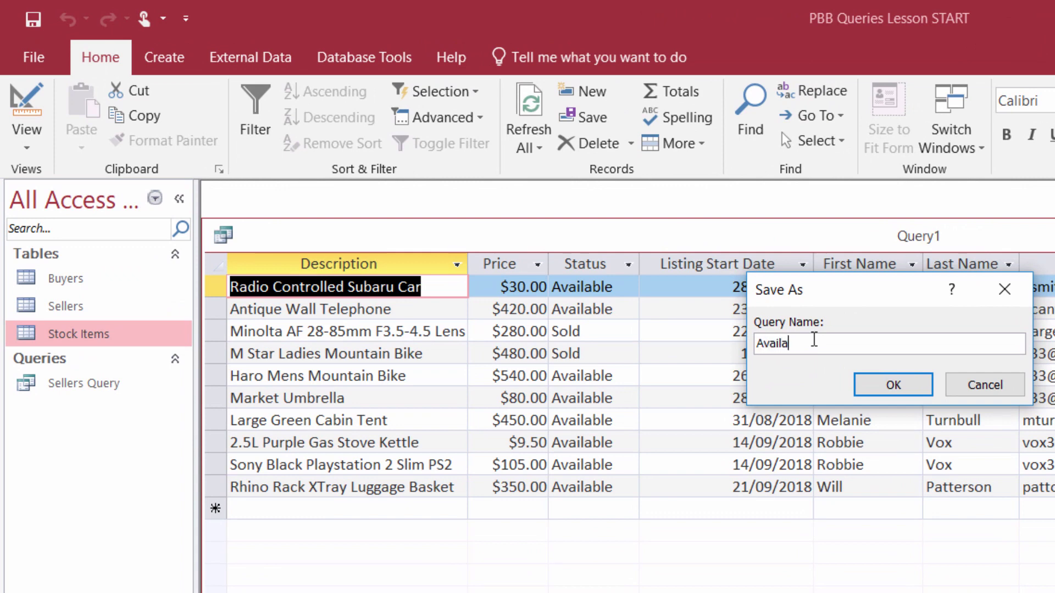
text(ble Items)
click(909, 388)
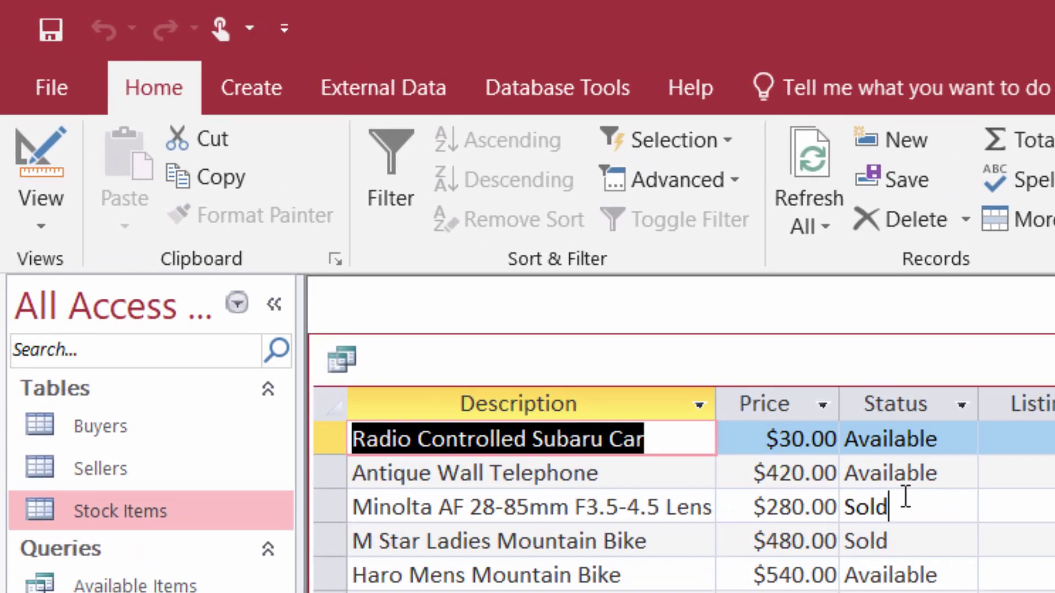
Check the Status values of the Minolta AF lens and M Star Ladies Mountain Bike records
click(622, 345)
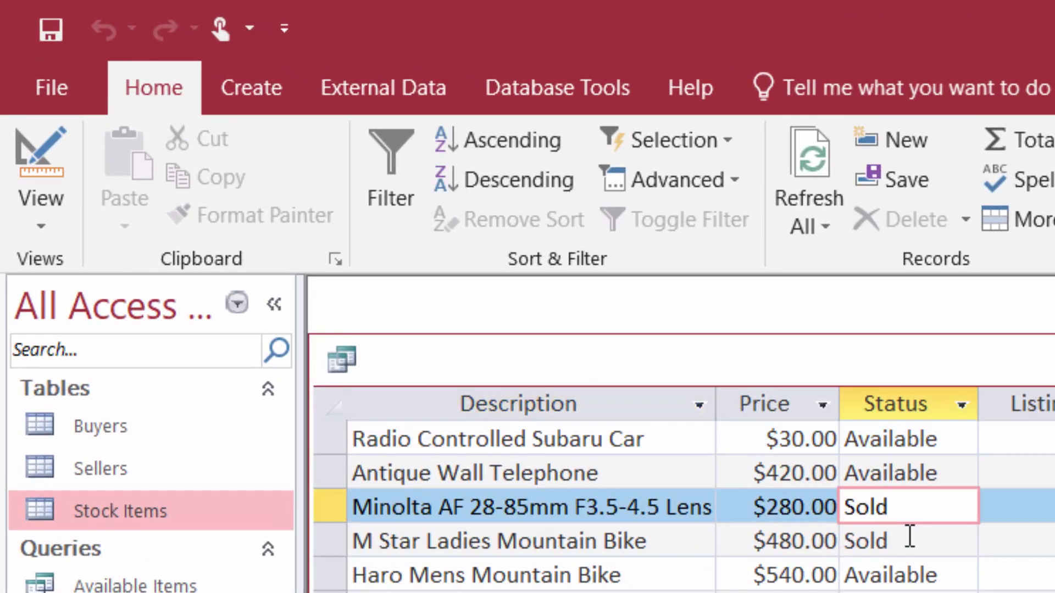
click(625, 370)
click(901, 505)
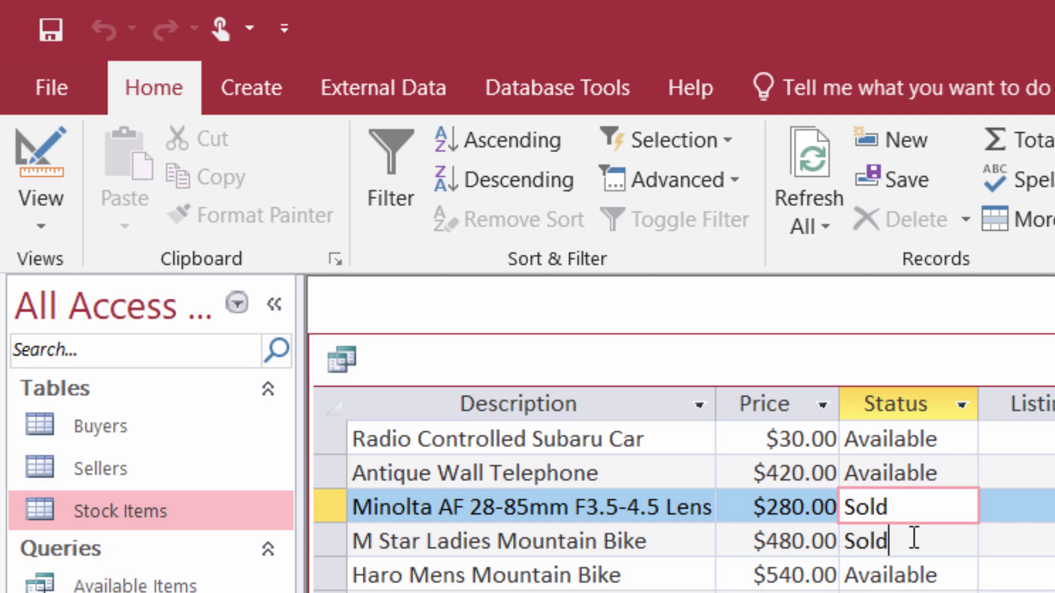
click(913, 538)
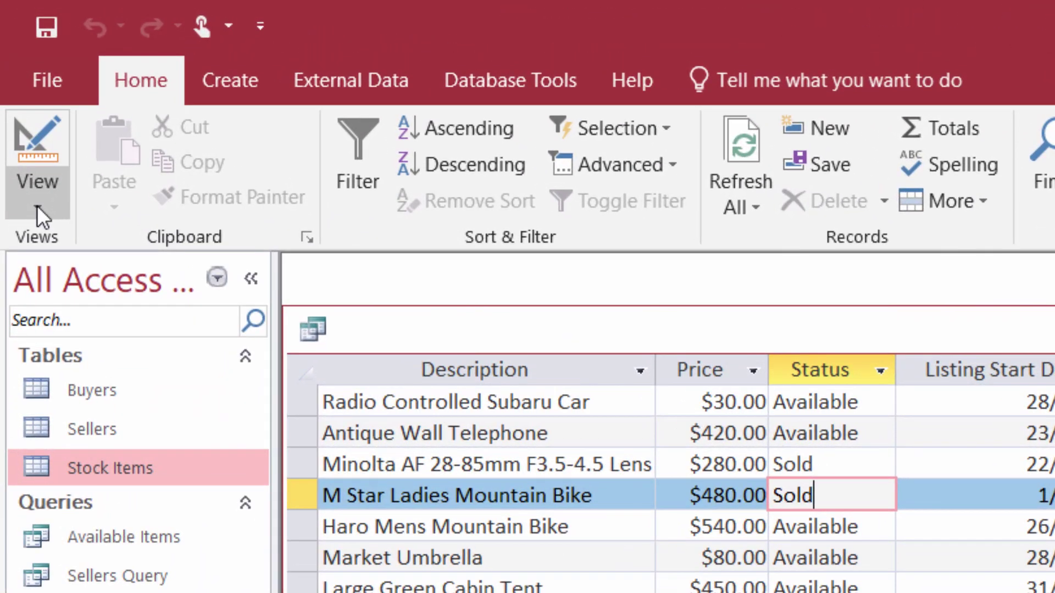
Switch the Available Items query back to Design View
click(37, 206)
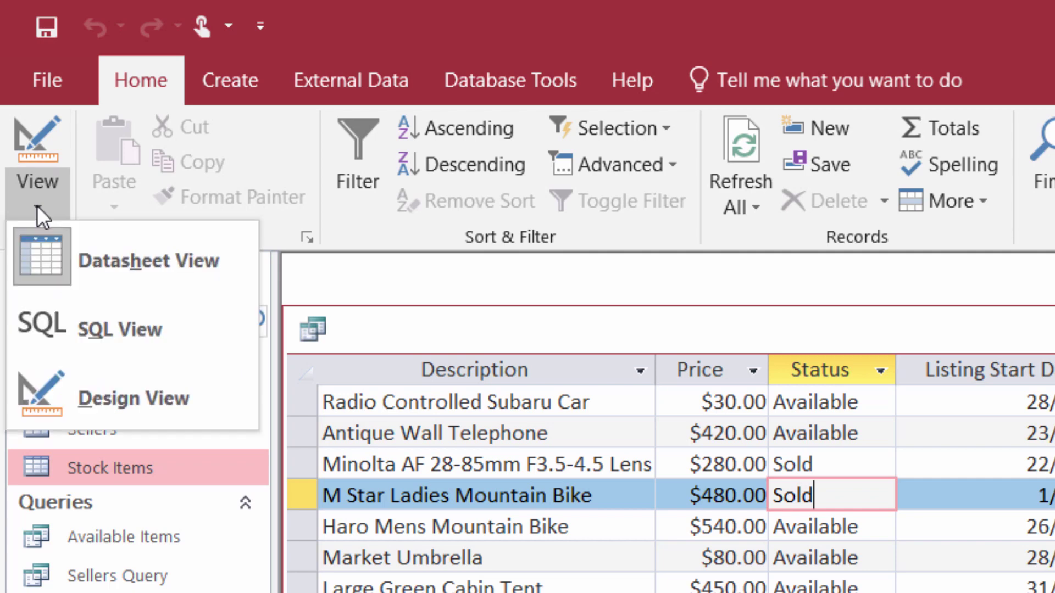
click(132, 403)
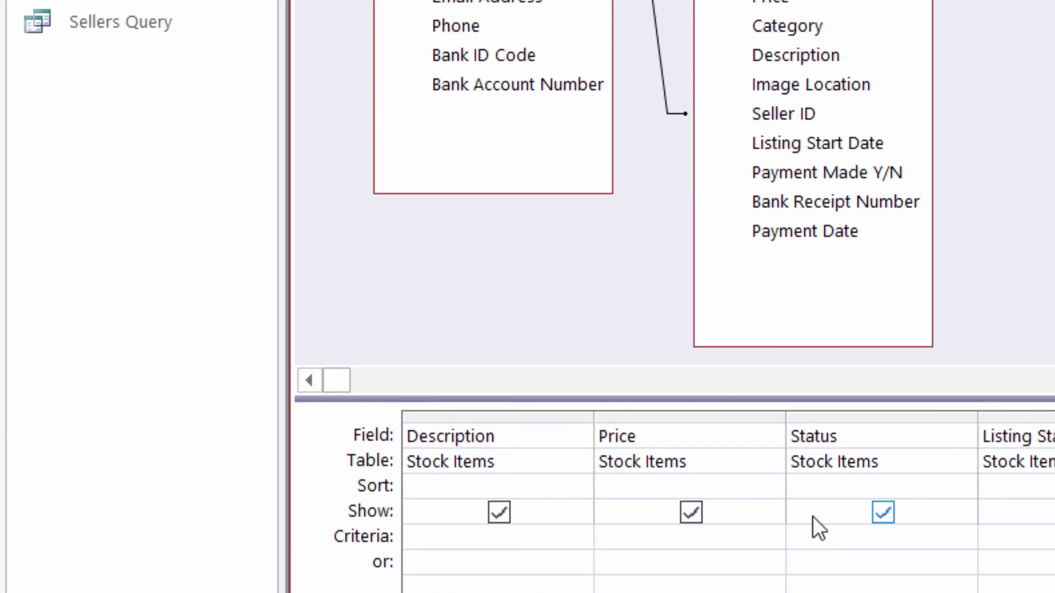
Enter ="Available" as the criterion for the Status field of the Available Items query
click(816, 536)
text(=Ava)
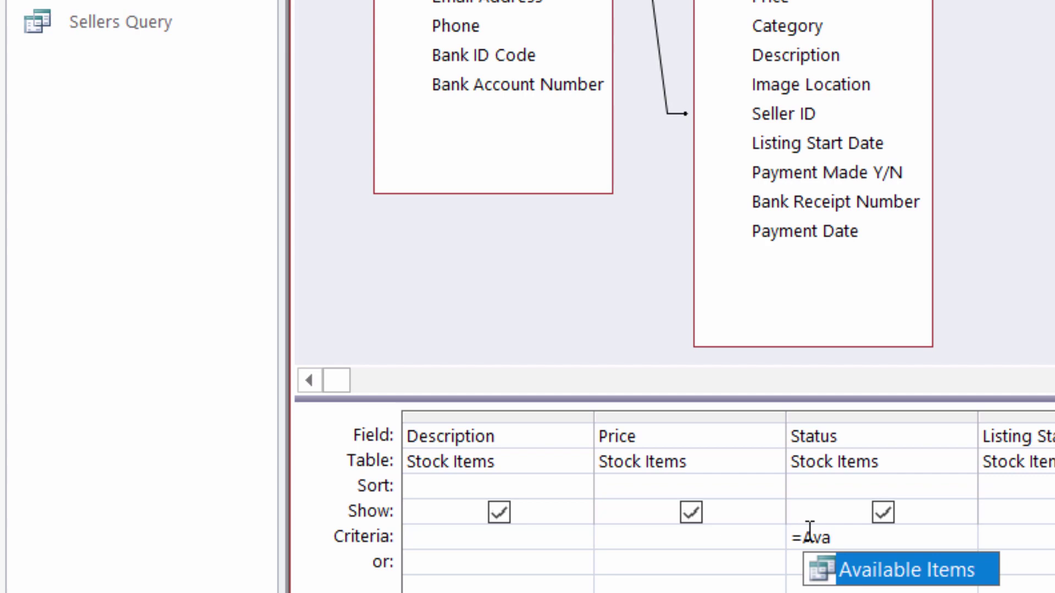
text(ilaba)
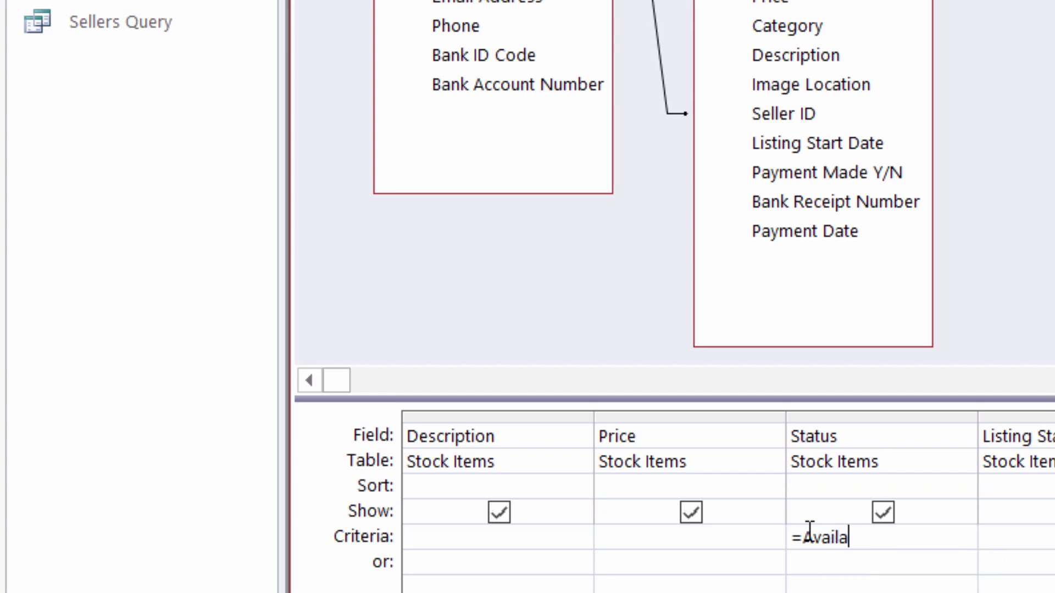
key(BackSpace)
text(le)
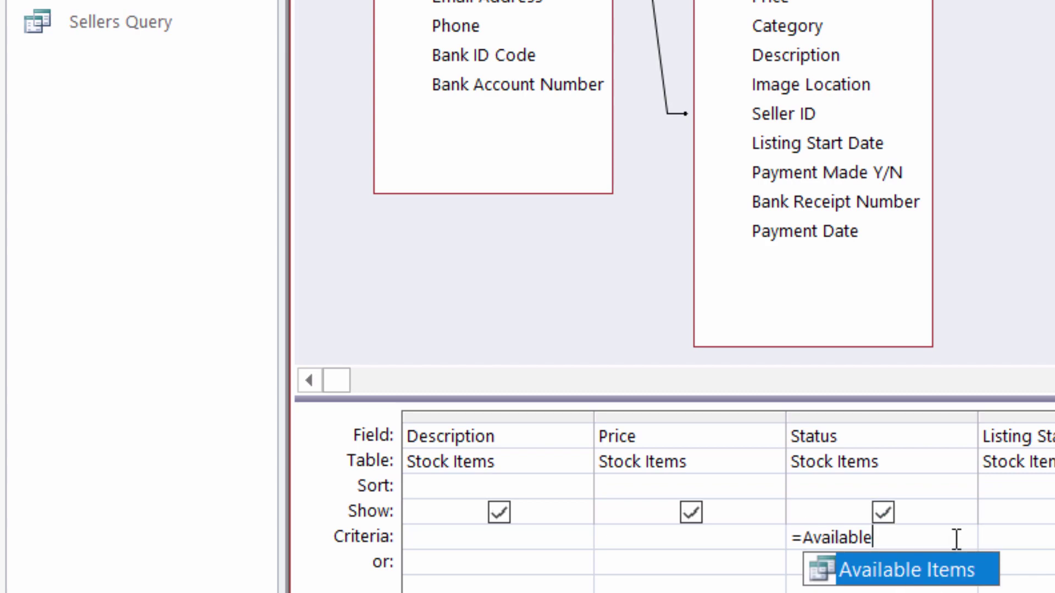
click(1020, 536)
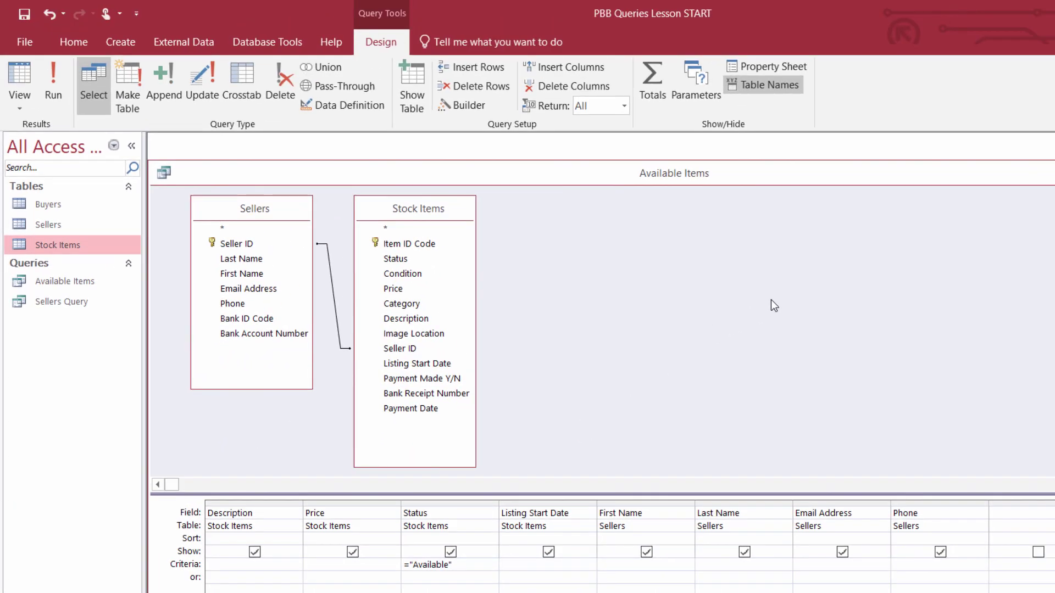
Run the Available Items query and close its datasheet
click(52, 85)
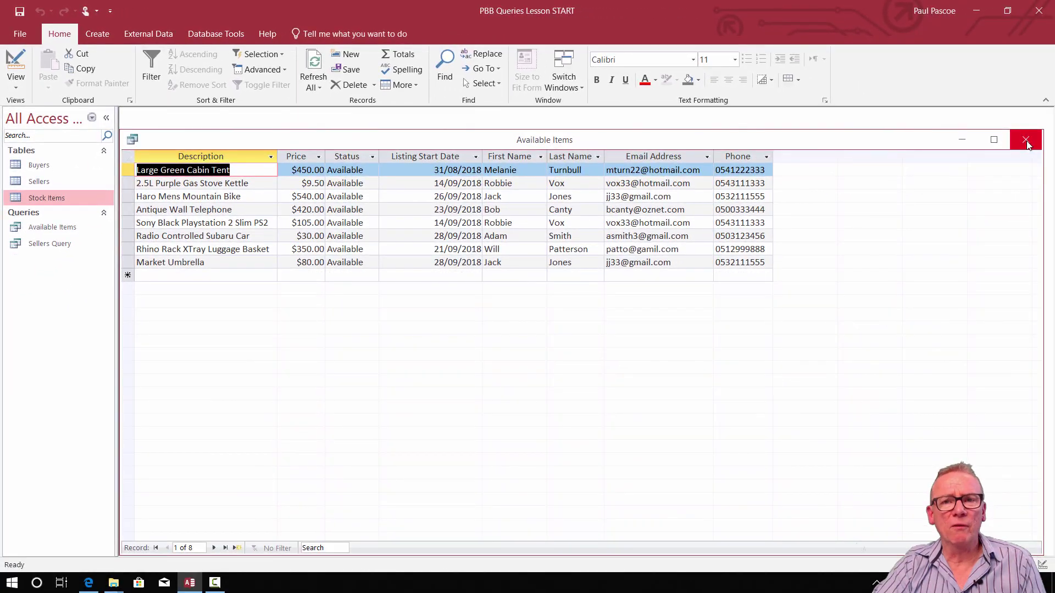
click(1026, 141)
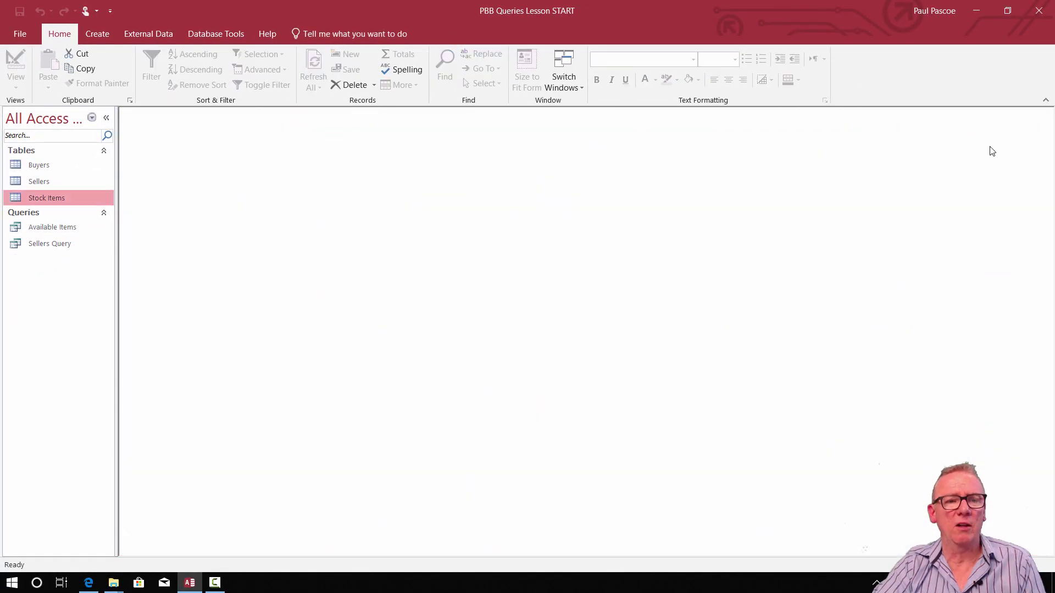
Copy the Available Items query and paste it as a new query
click(41, 230)
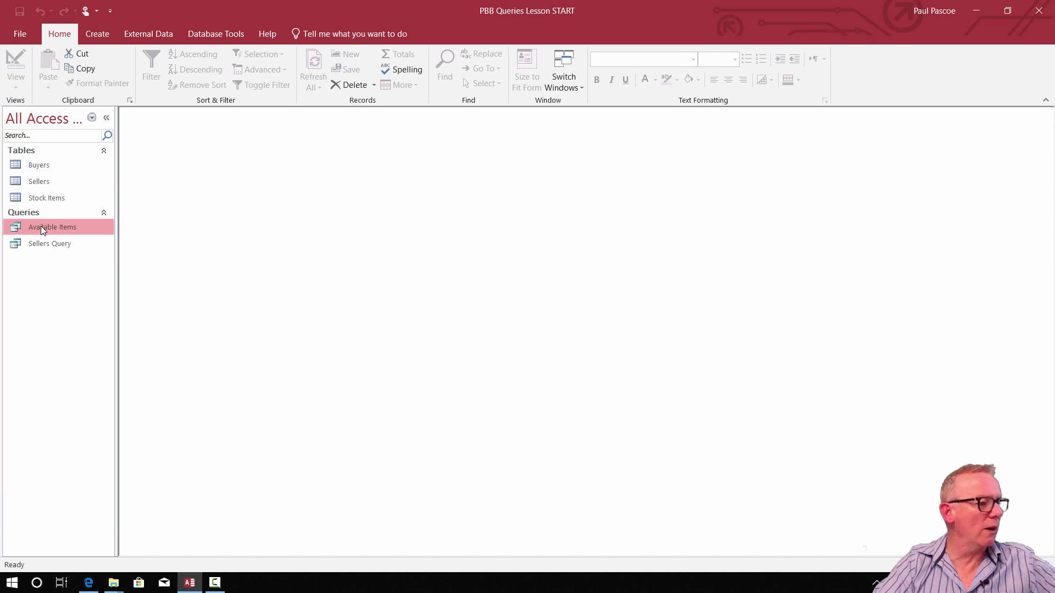
right_click(41, 226)
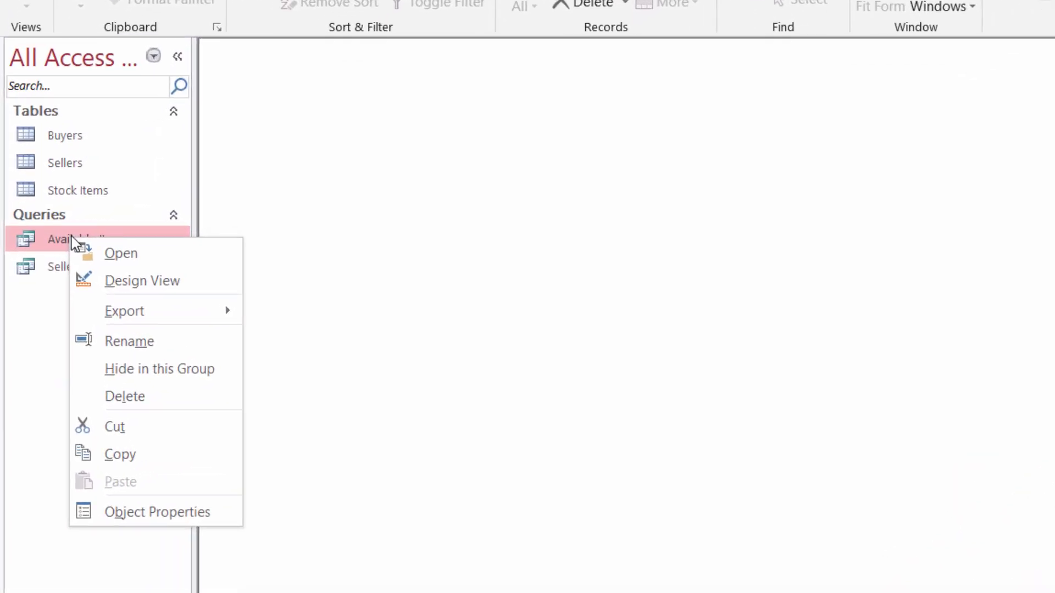
click(183, 499)
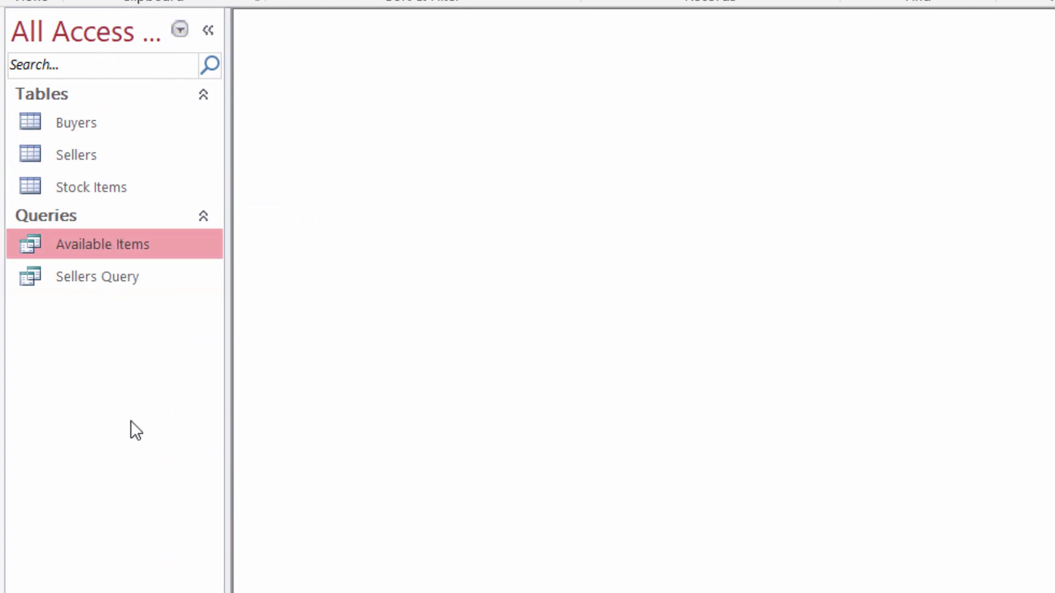
right_click(97, 342)
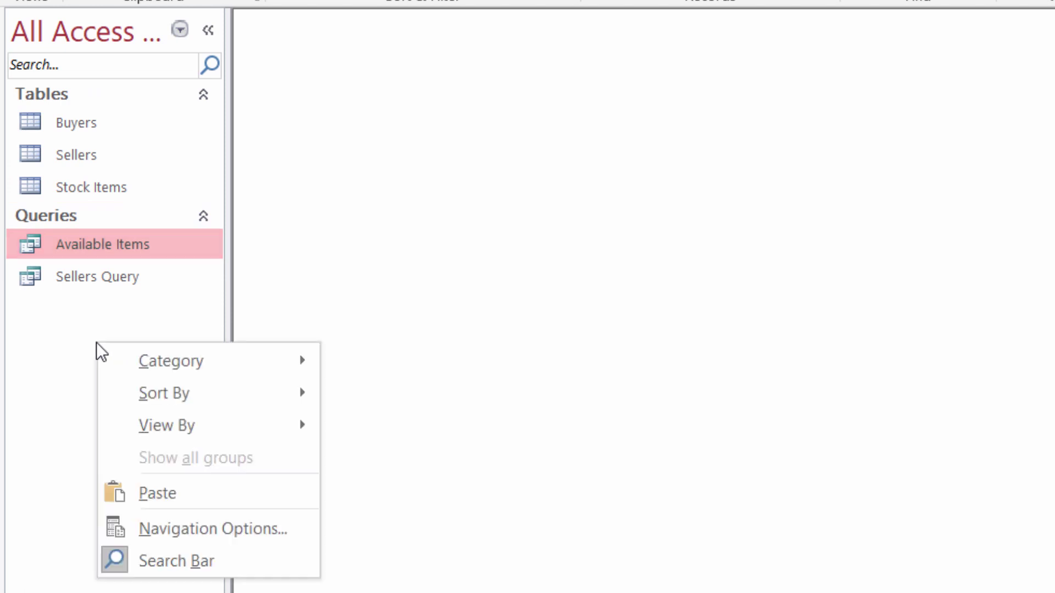
click(157, 493)
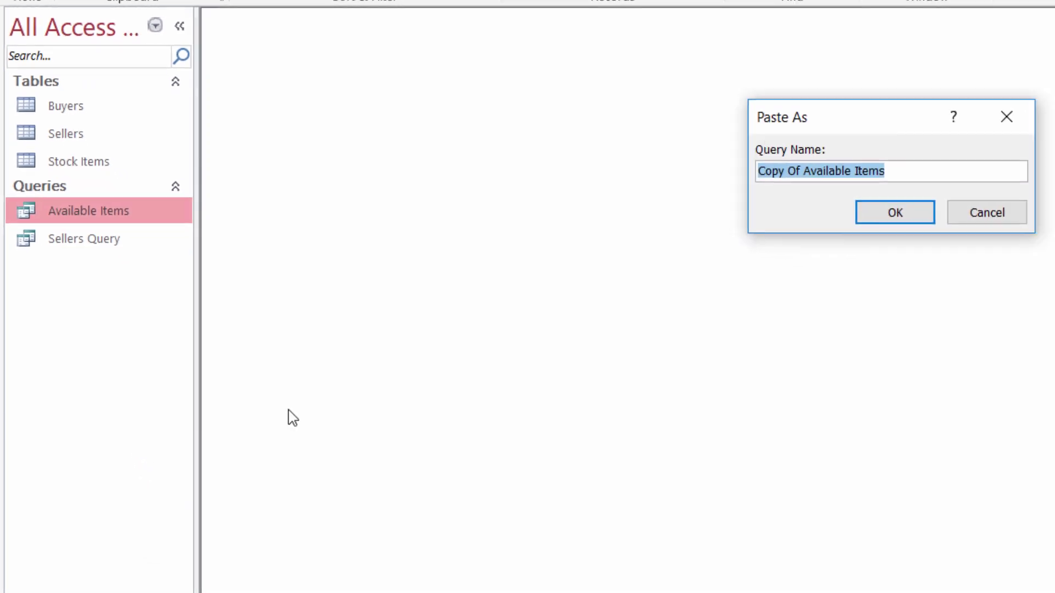
Name the pasted query Sold Items and confirm the copy
drag(812, 116, 454, 190)
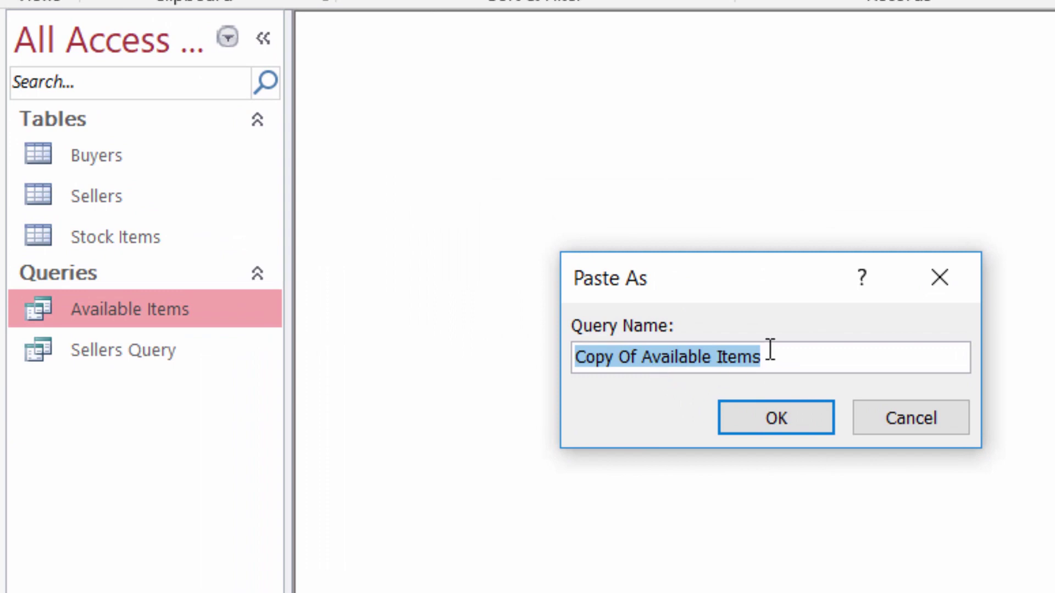
click(710, 356)
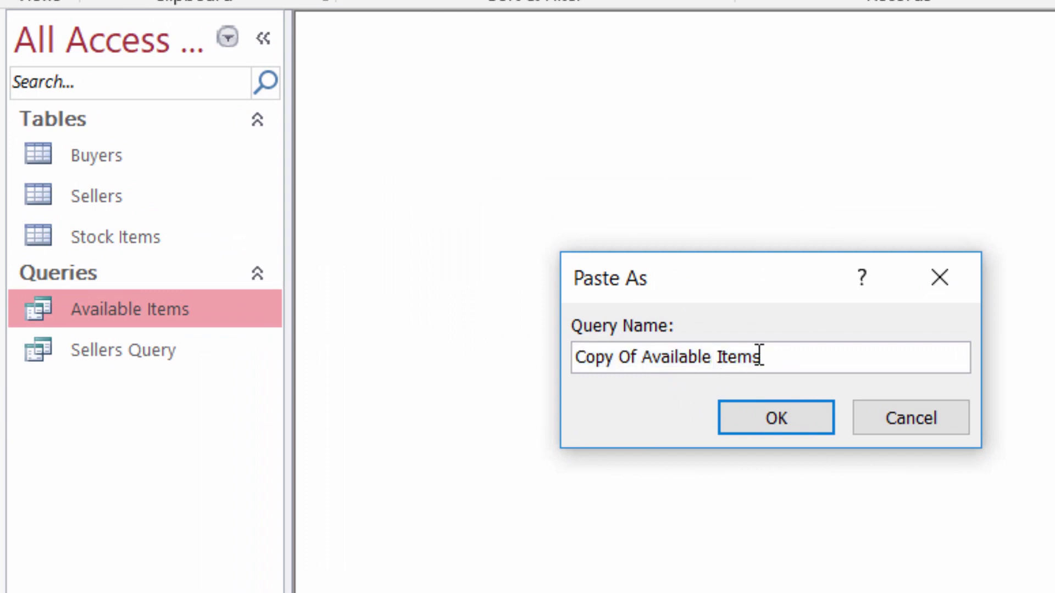
key(BackSpace)
key(BackSpace)
key(BackSpace)
key(BackSpace)
key(BackSpace)
key(BackSpace)
key(BackSpace)
key(BackSpace)
key(BackSpace)
key(BackSpace)
key(BackSpace)
key(BackSpace)
key(BackSpace)
key(BackSpace)
key(BackSpace)
key(BackSpace)
key(BackSpace)
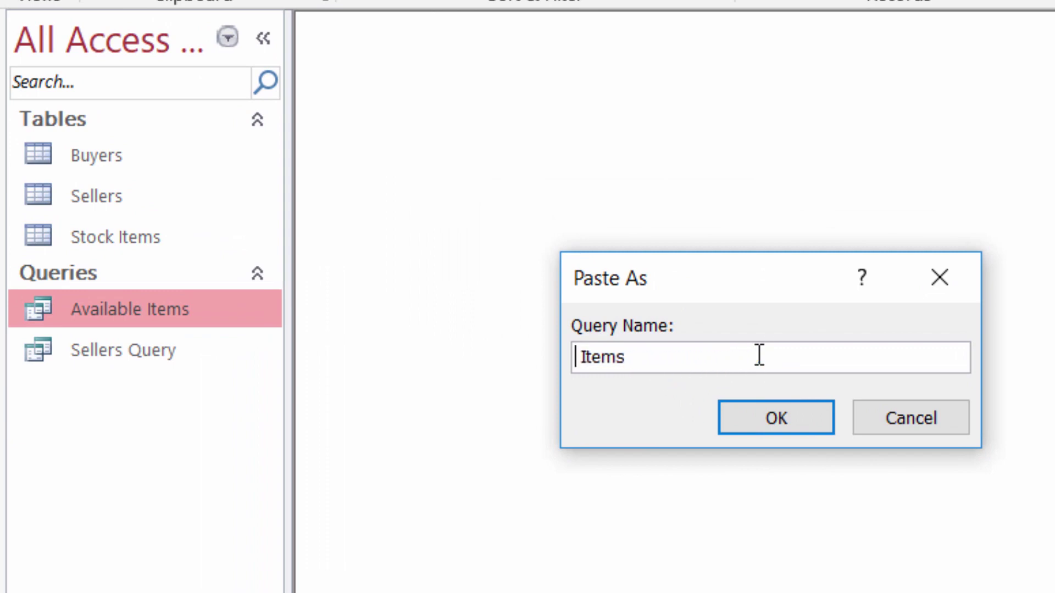
text(Sold)
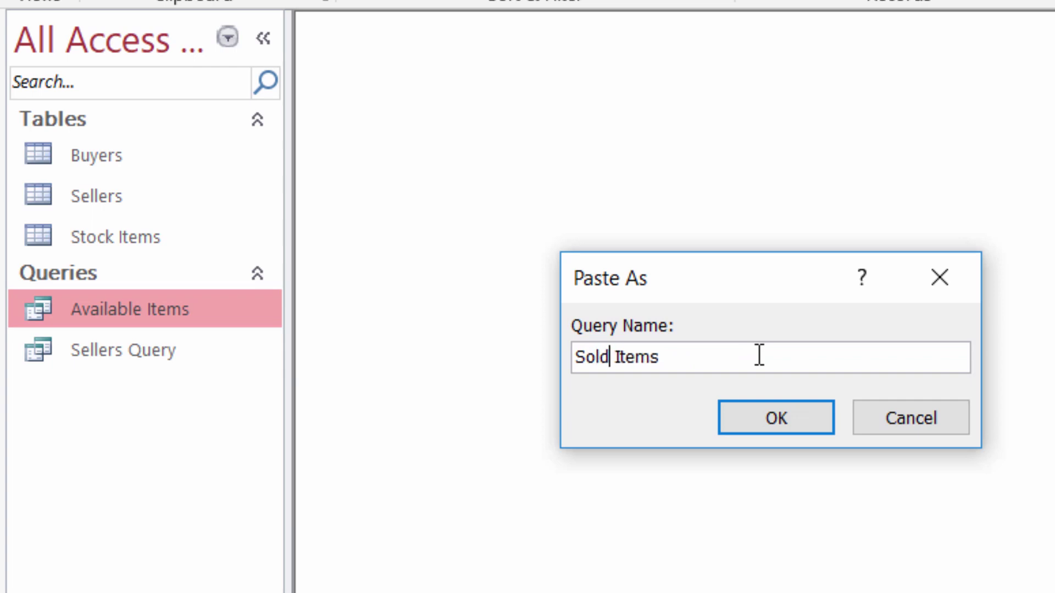
click(775, 418)
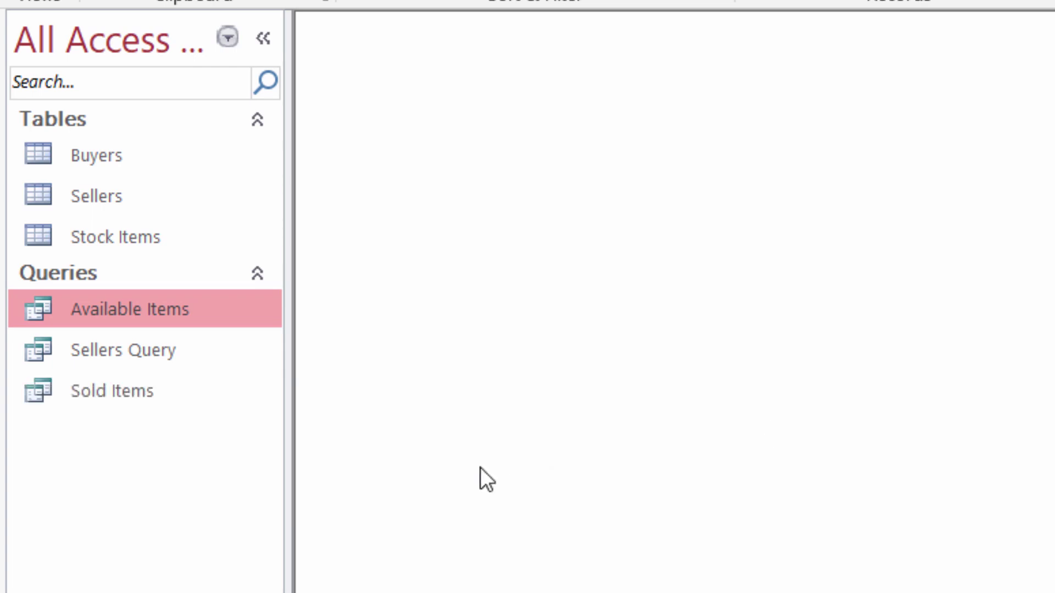
Open the Sold Items query and show it in Design View
double_click(109, 385)
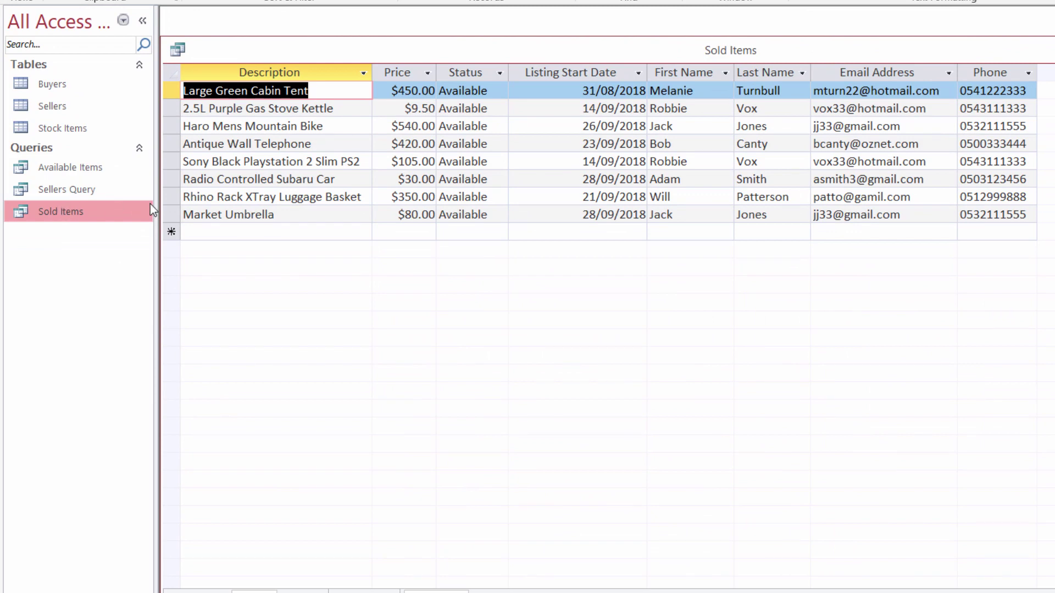
click(23, 0)
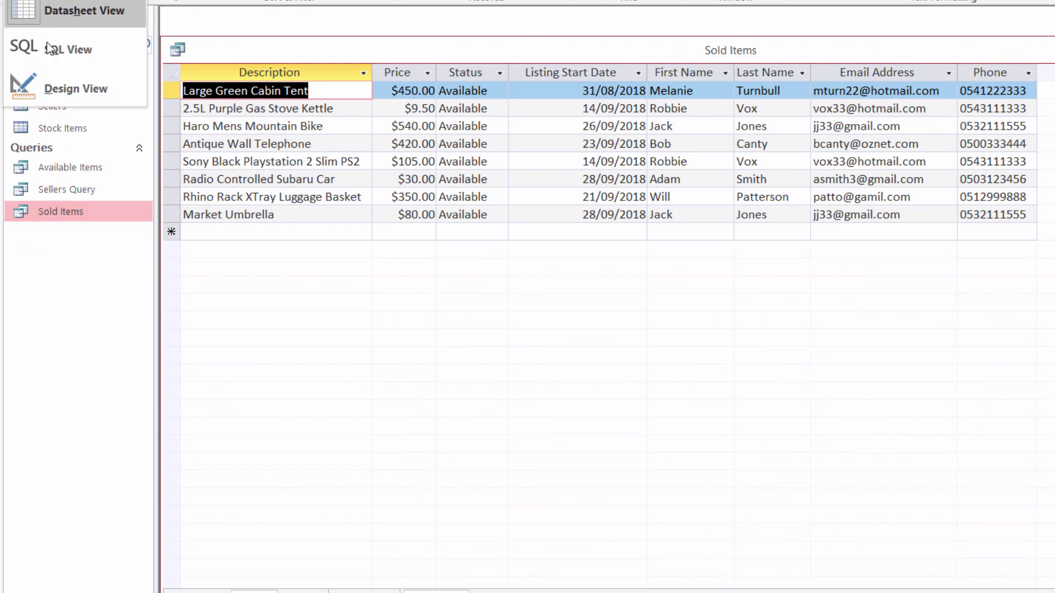
click(64, 93)
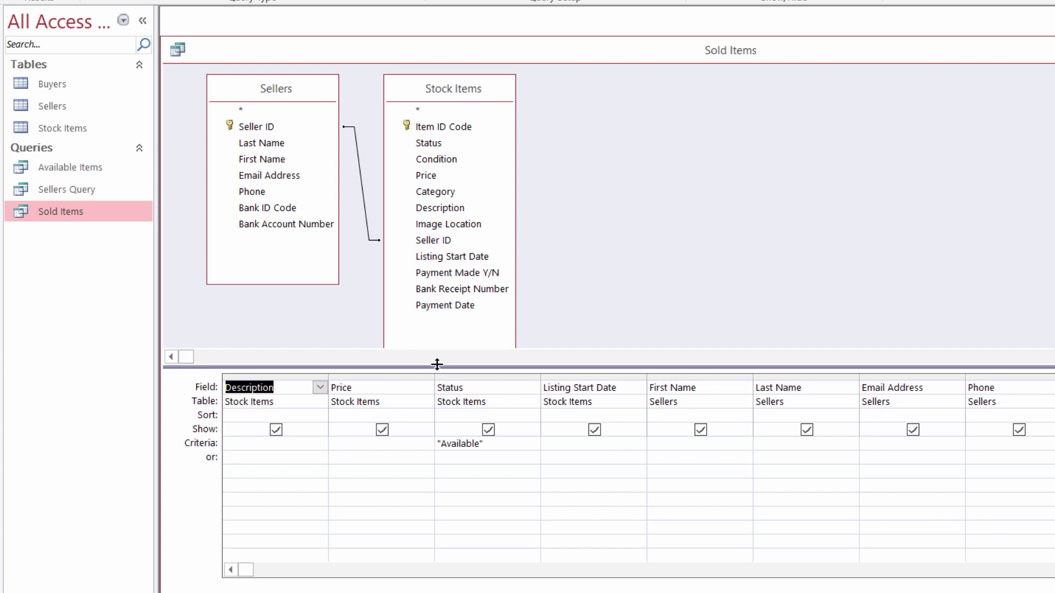
Shorten the Stock Items field list to end just below Payment Date and fit the design grid beneath it
drag(439, 367, 441, 416)
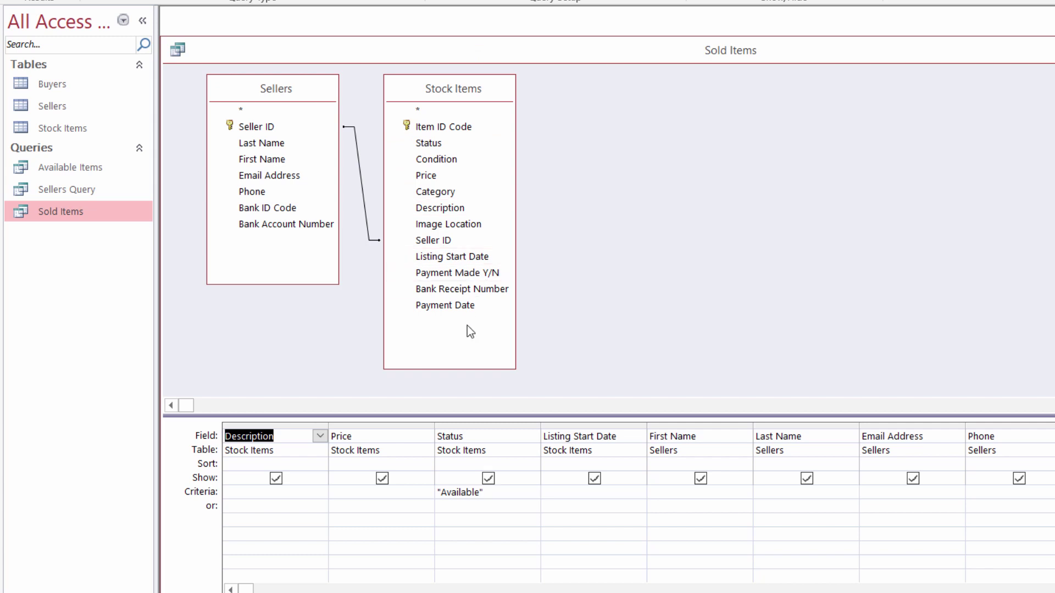
drag(485, 368, 483, 335)
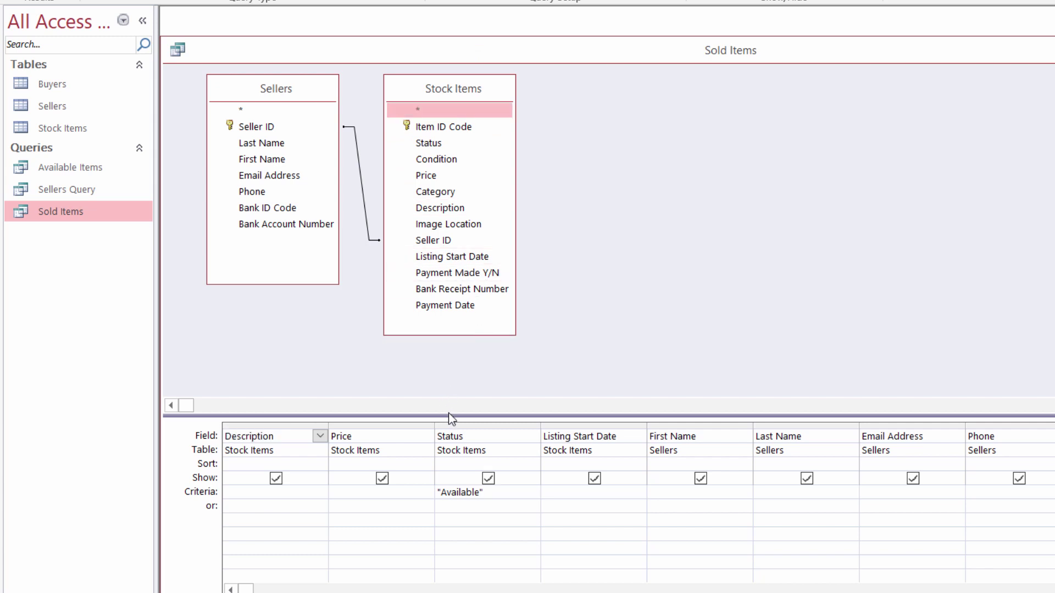
drag(449, 413, 452, 367)
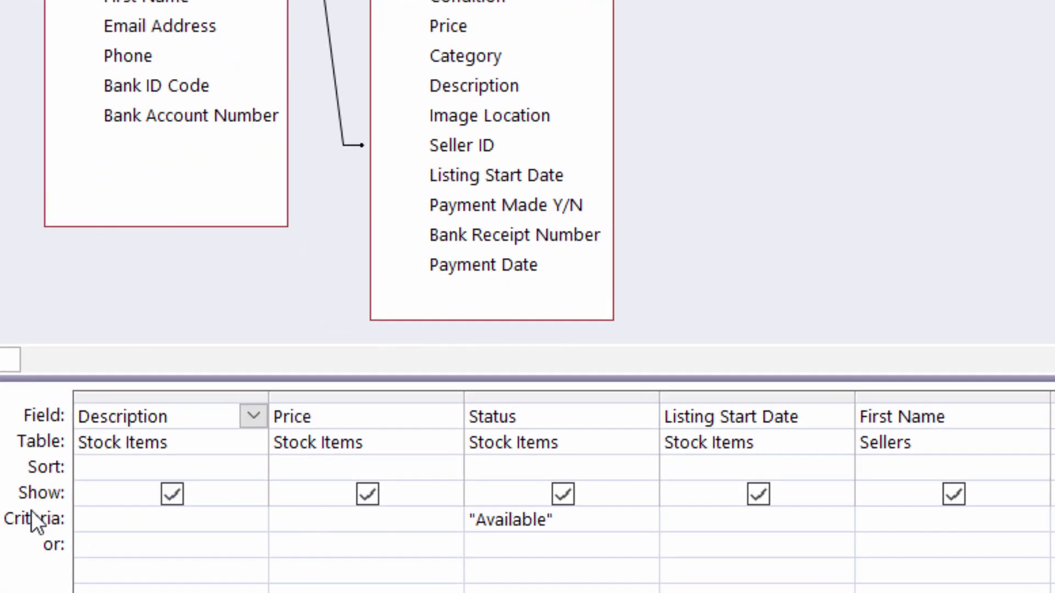
Change the Status criterion of the Sold Items query to "Sold" and run the query
click(568, 519)
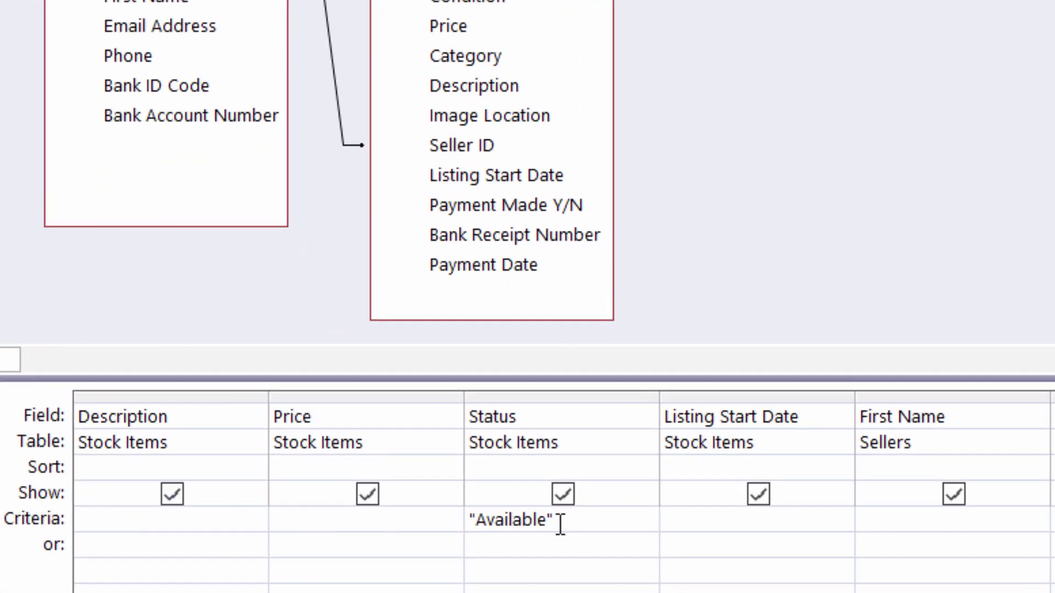
key(BackSpace)
key(BackSpace)
key(BackSpace)
key(BackSpace)
key(BackSpace)
key(BackSpace)
key(BackSpace)
key(BackSpace)
key(BackSpace)
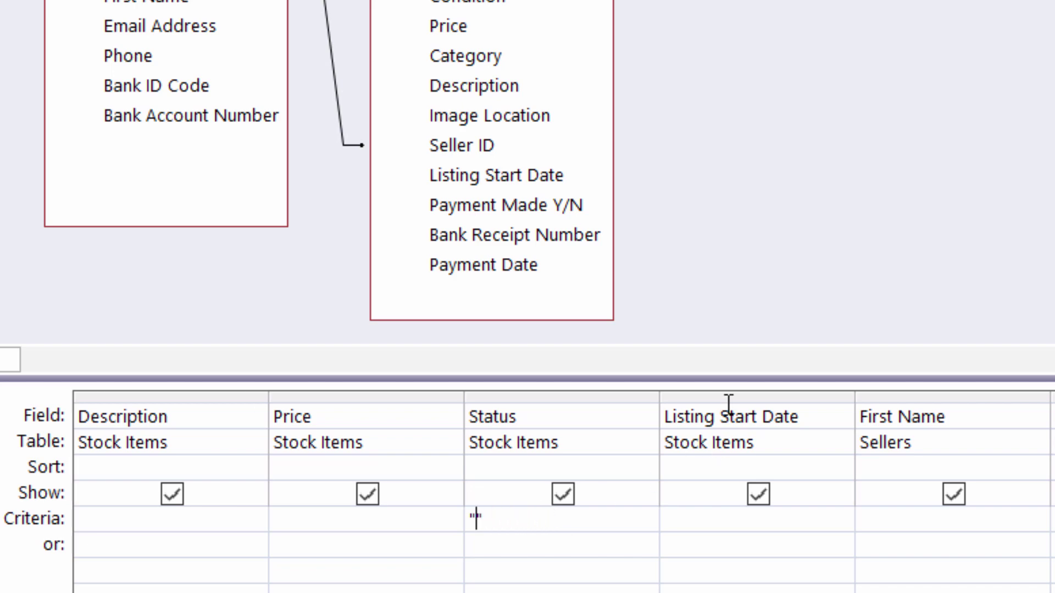
text(Sold)
click(608, 544)
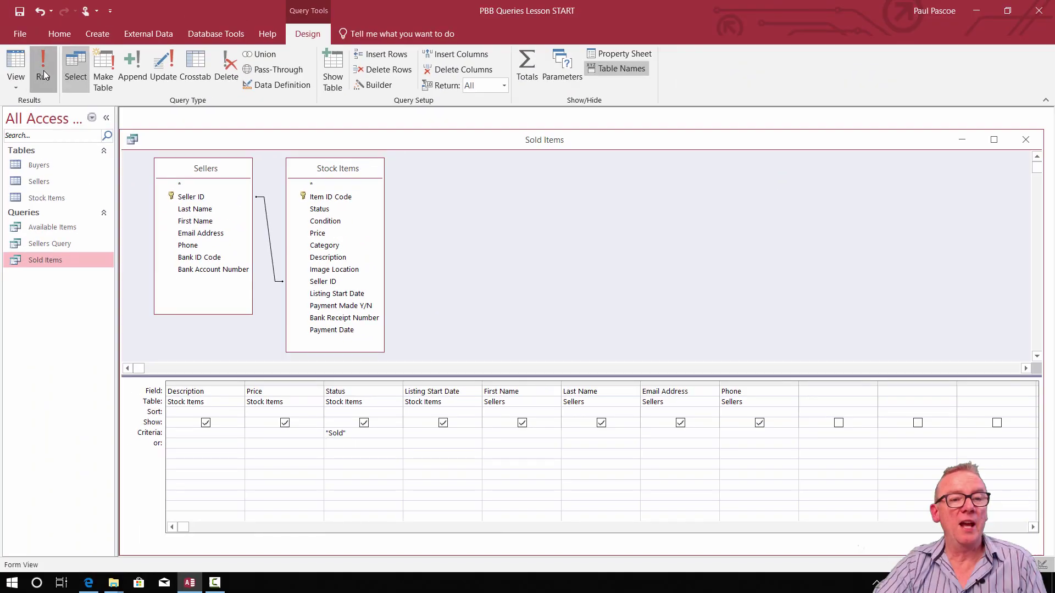
click(43, 70)
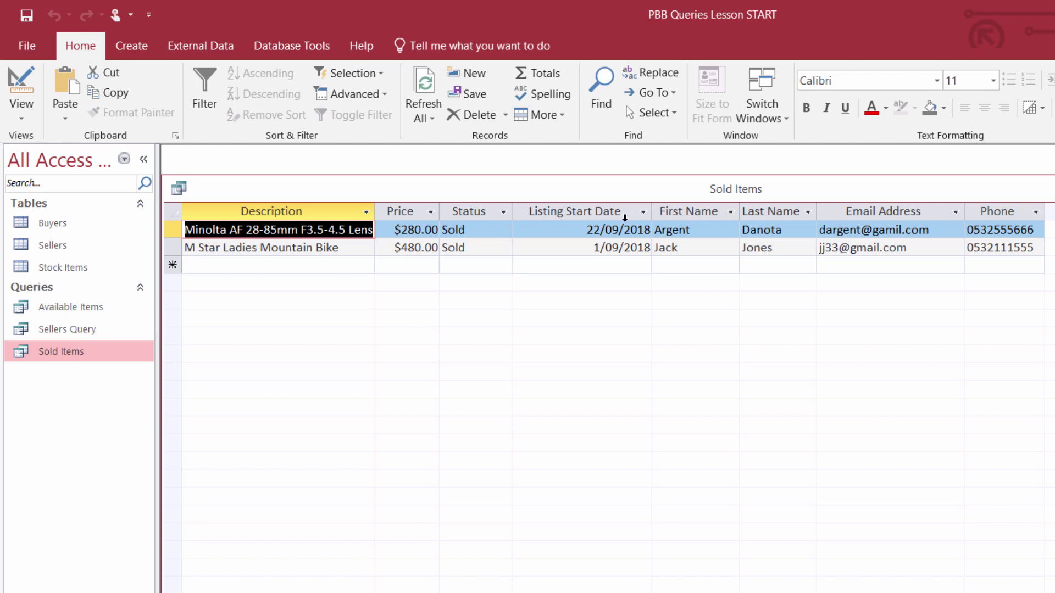
Move the Status column in the Sold Items datasheet between Description and Price
click(471, 210)
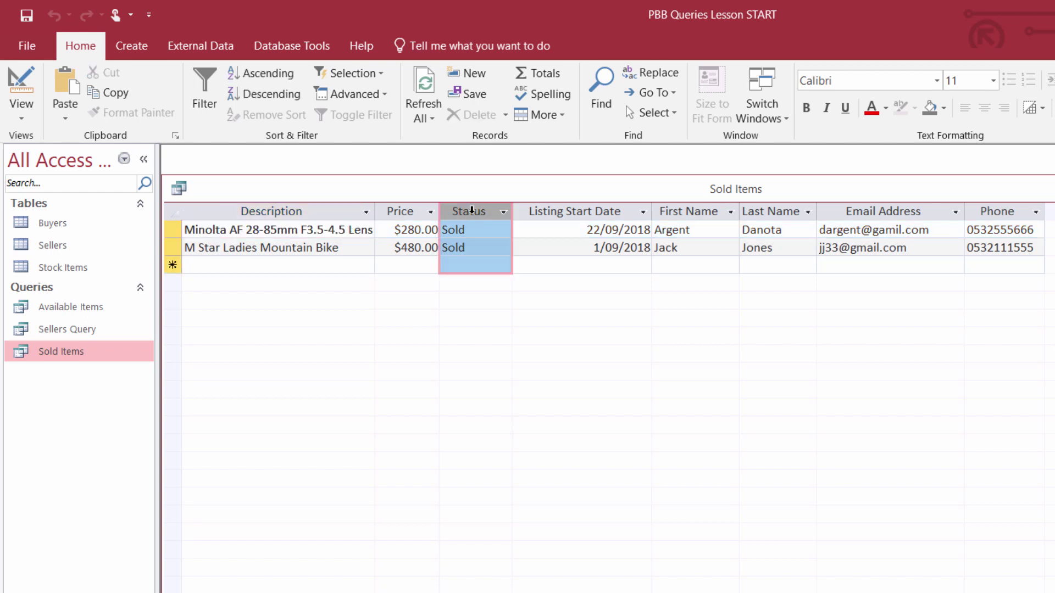
drag(474, 210, 474, 210)
drag(458, 212, 420, 212)
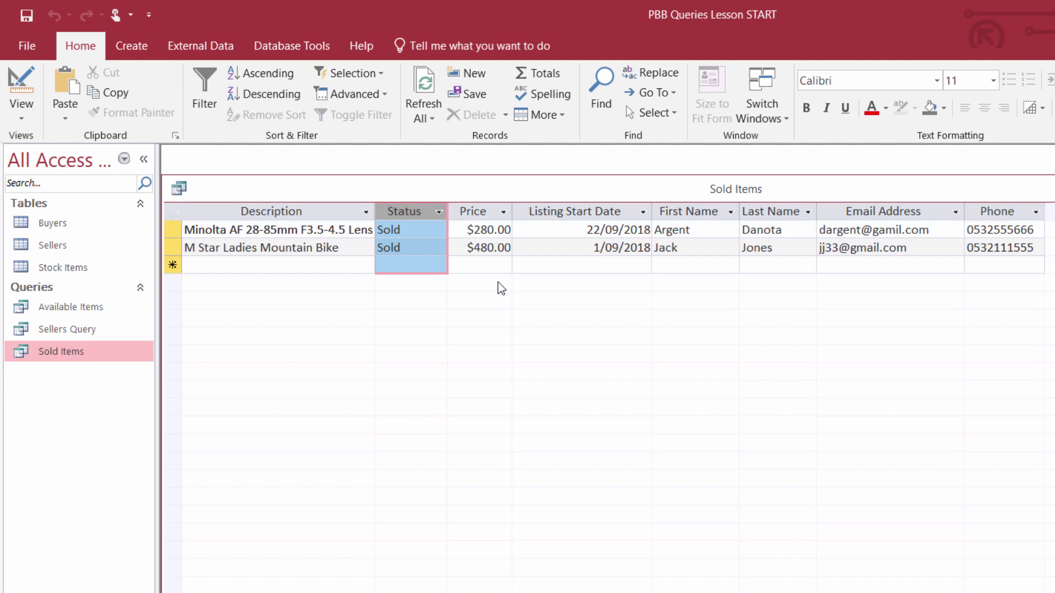
click(563, 267)
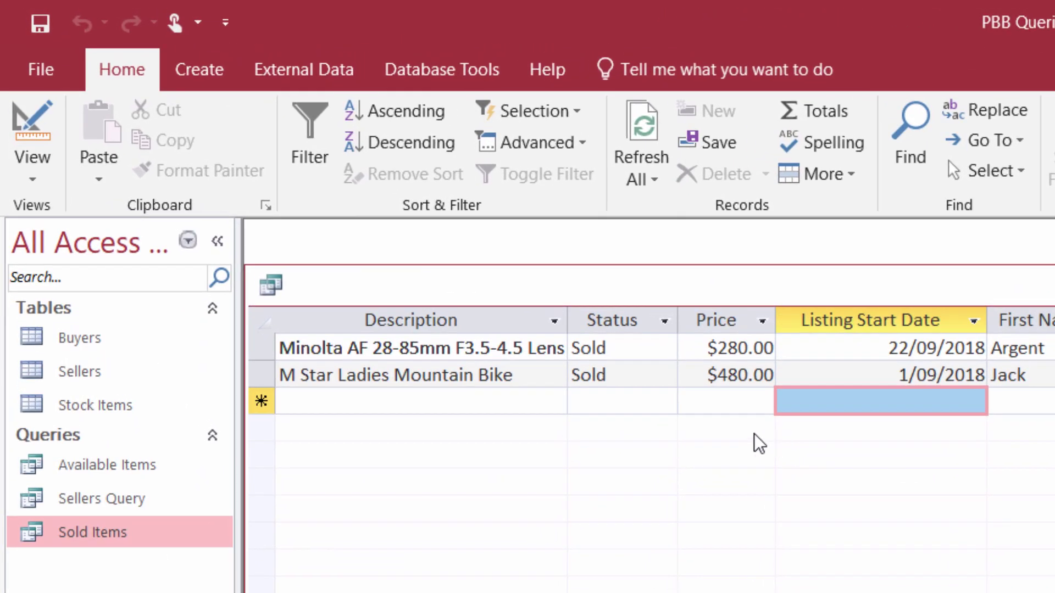
Move the Listing Start Date column between Status and Price and narrow it slightly
click(862, 320)
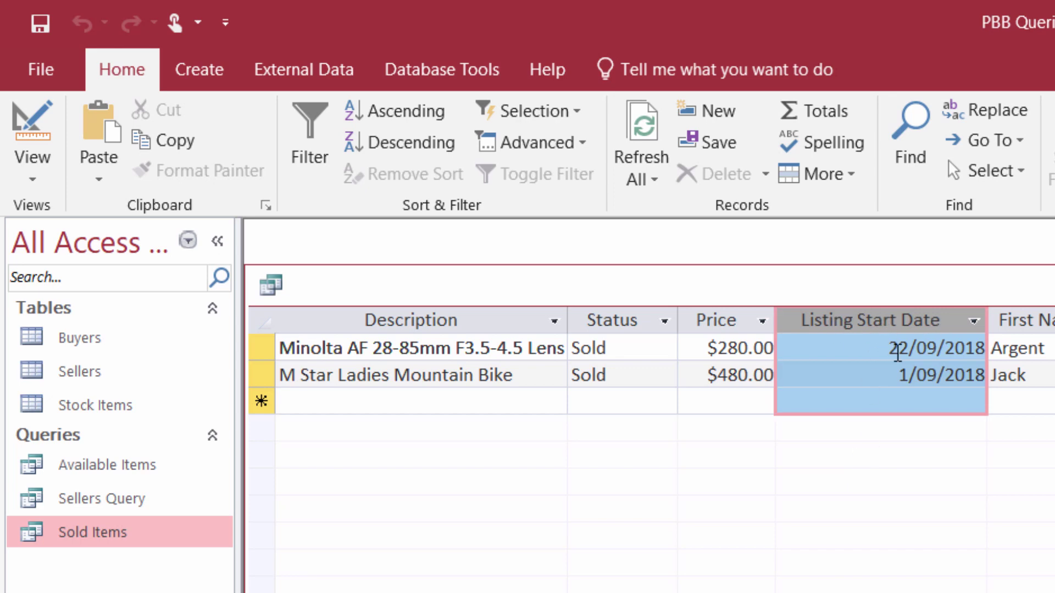
drag(896, 318, 897, 315)
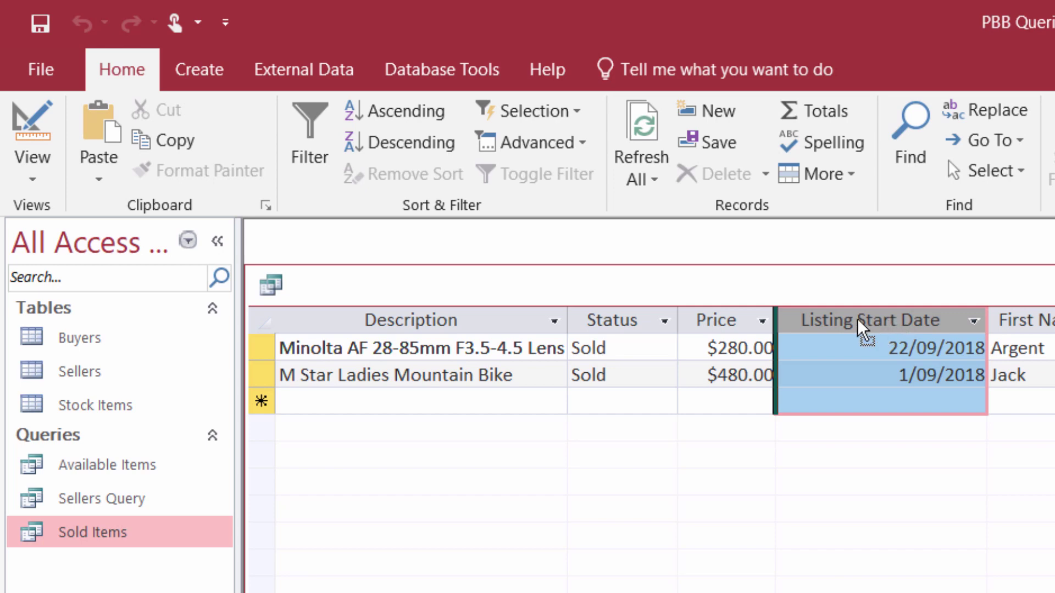
drag(800, 320, 758, 320)
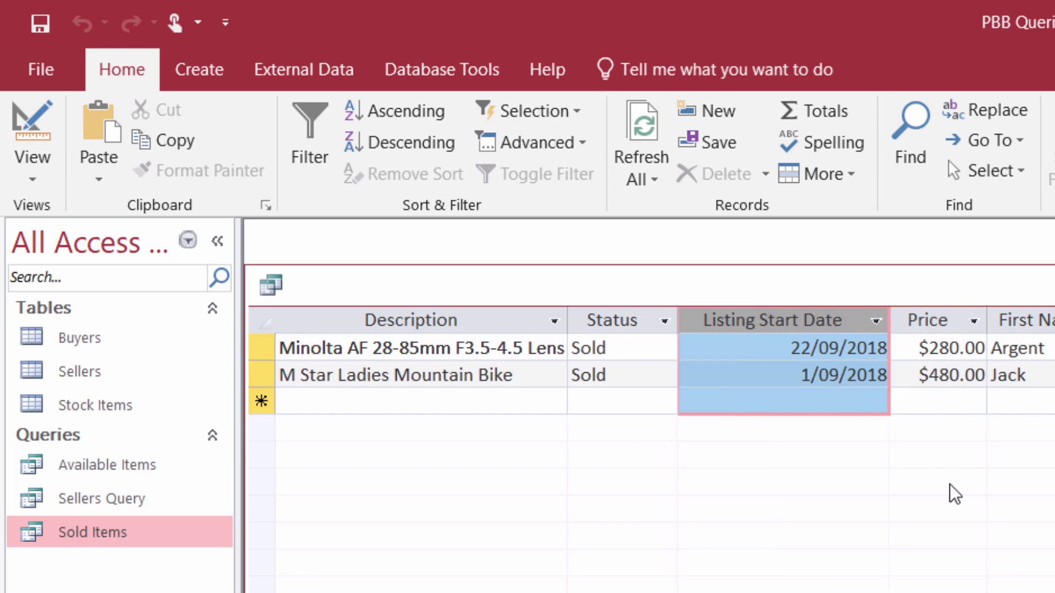
drag(887, 319, 860, 318)
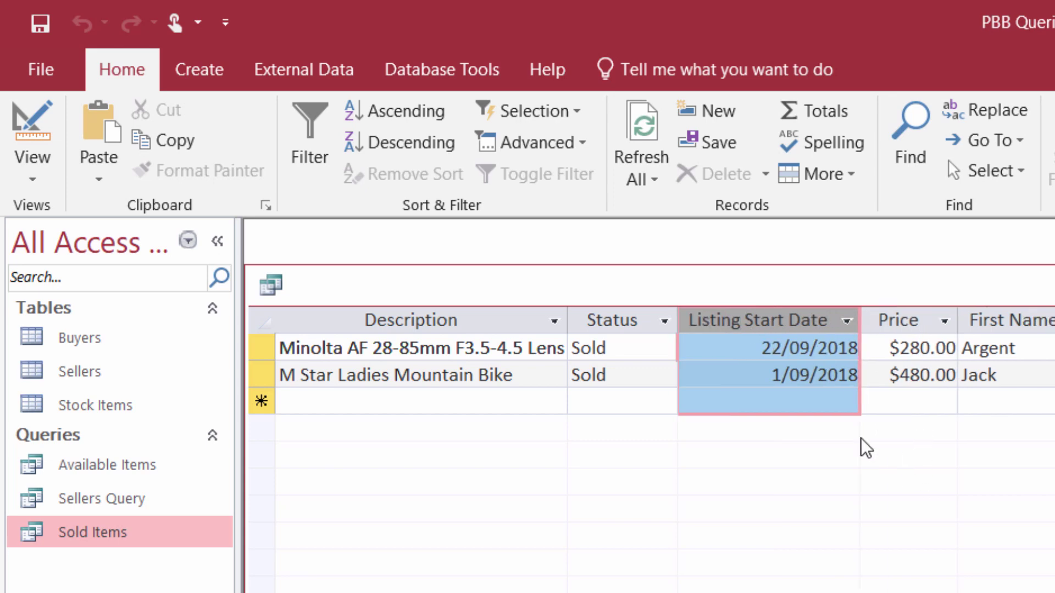
click(812, 401)
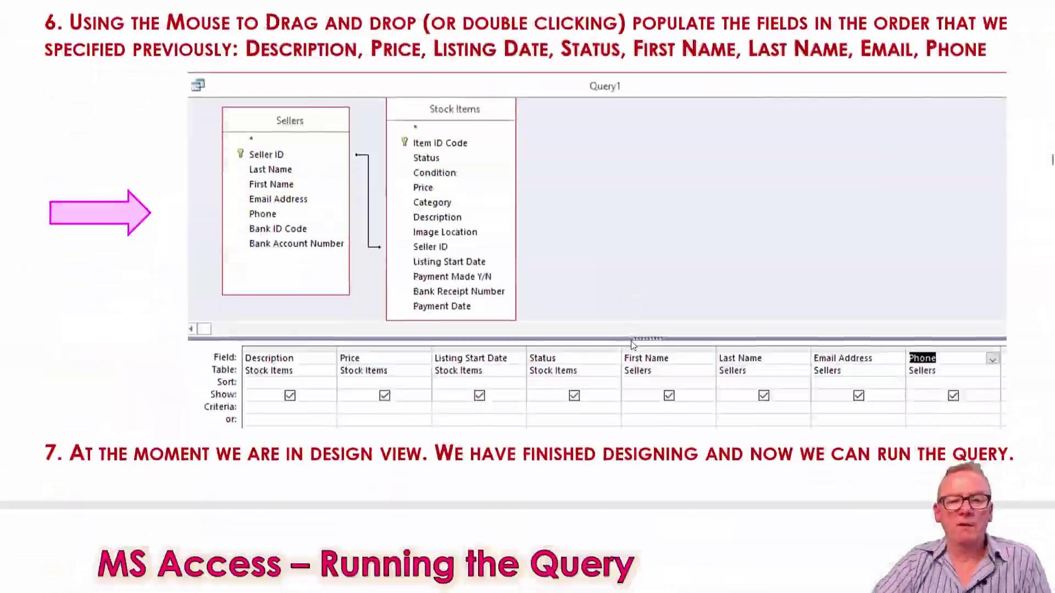
scroll(633, 345, down, 20)
scroll(632, 345, down, 20)
scroll(633, 345, down, 10)
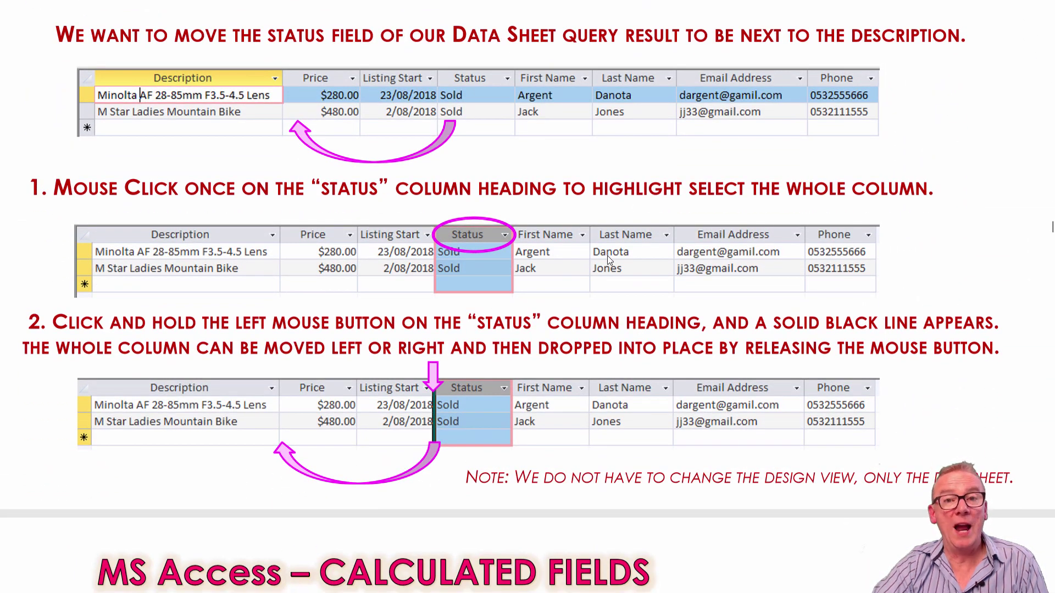
scroll(606, 259, down, 8)
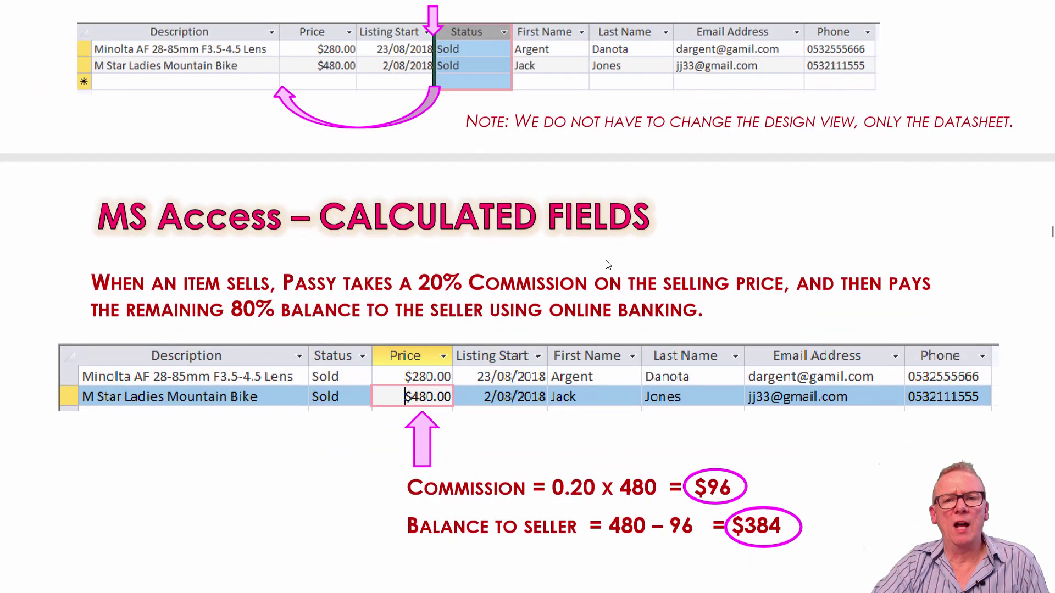
scroll(606, 261, down, 2)
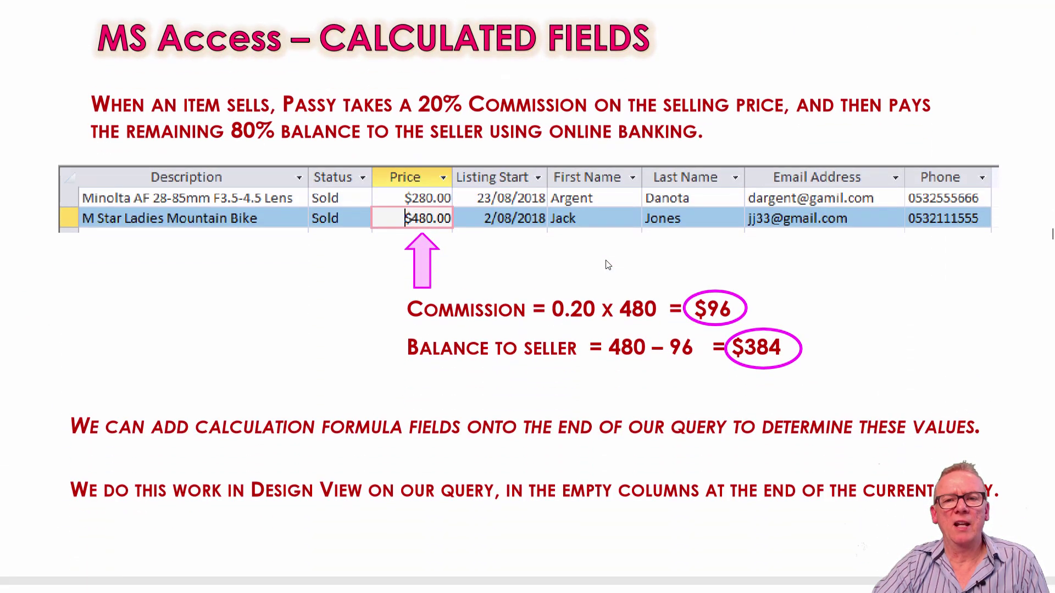
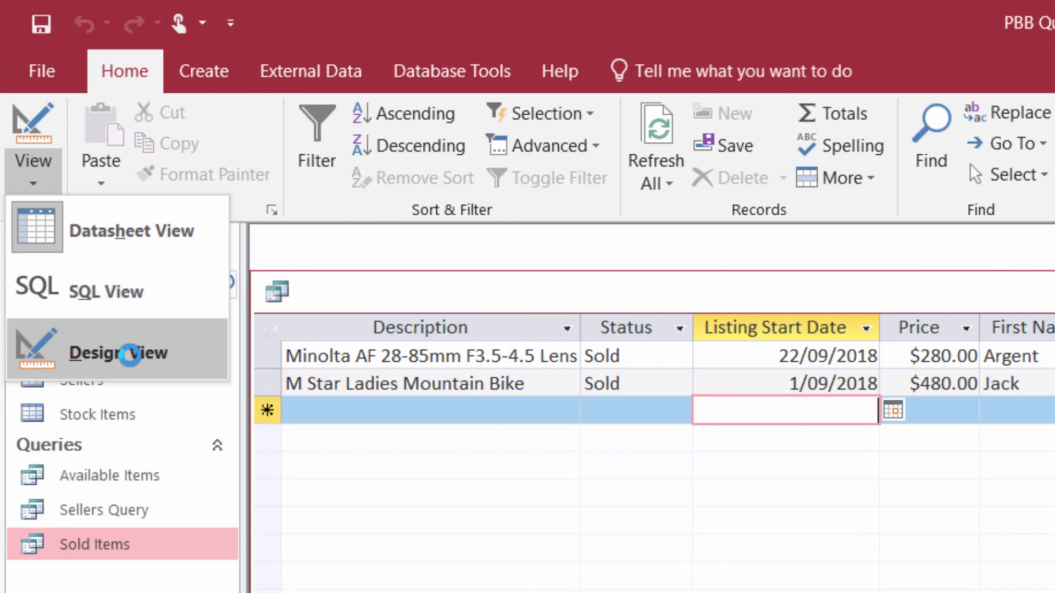
Begin a calculated field reading "Commission: 0.20*" in the first empty column after Phone in the Sold Items query design
click(105, 337)
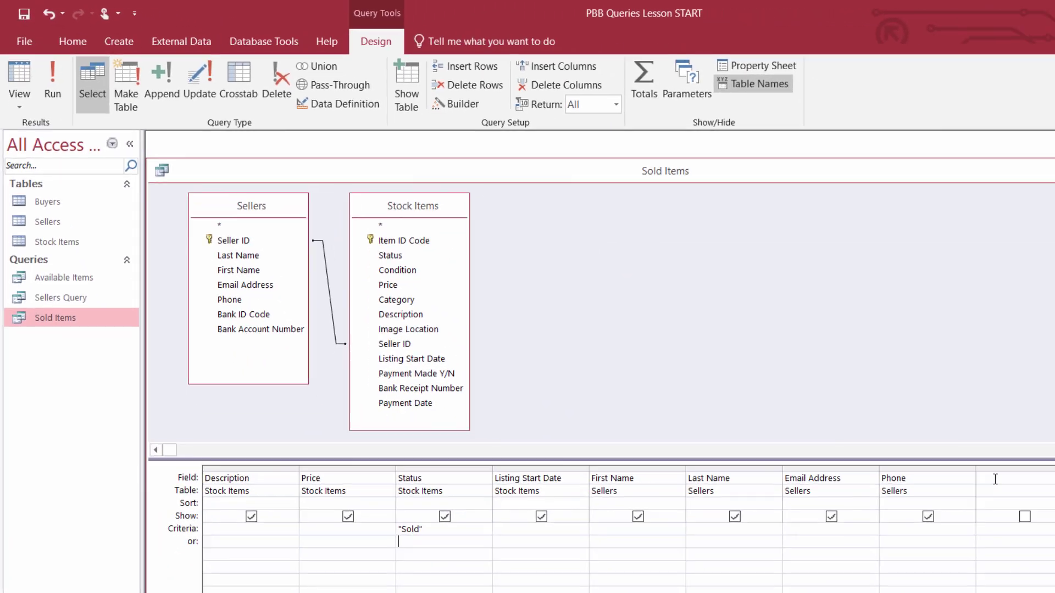
click(994, 479)
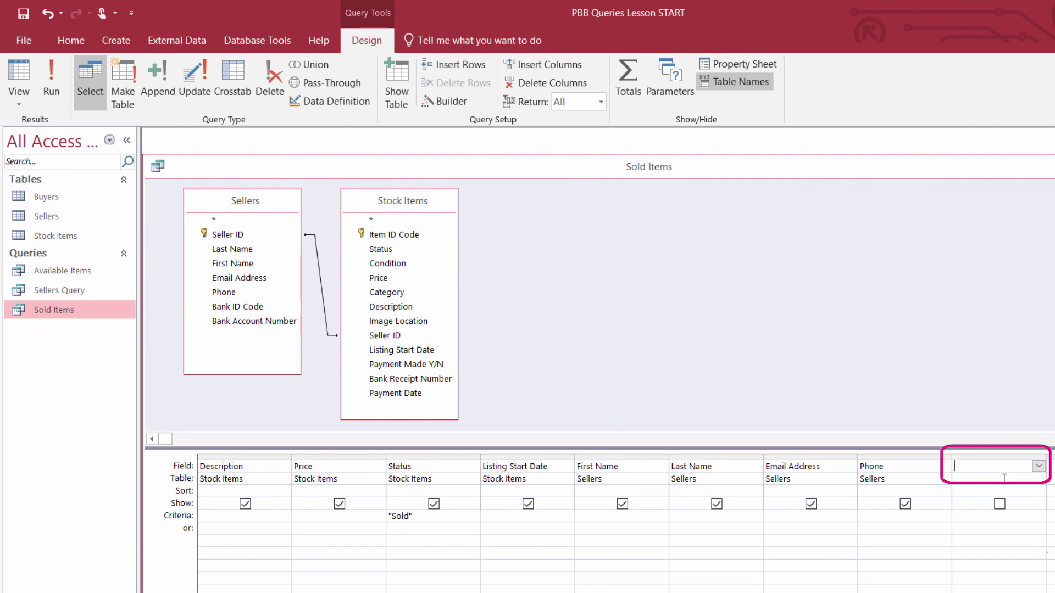
key(shift+F2)
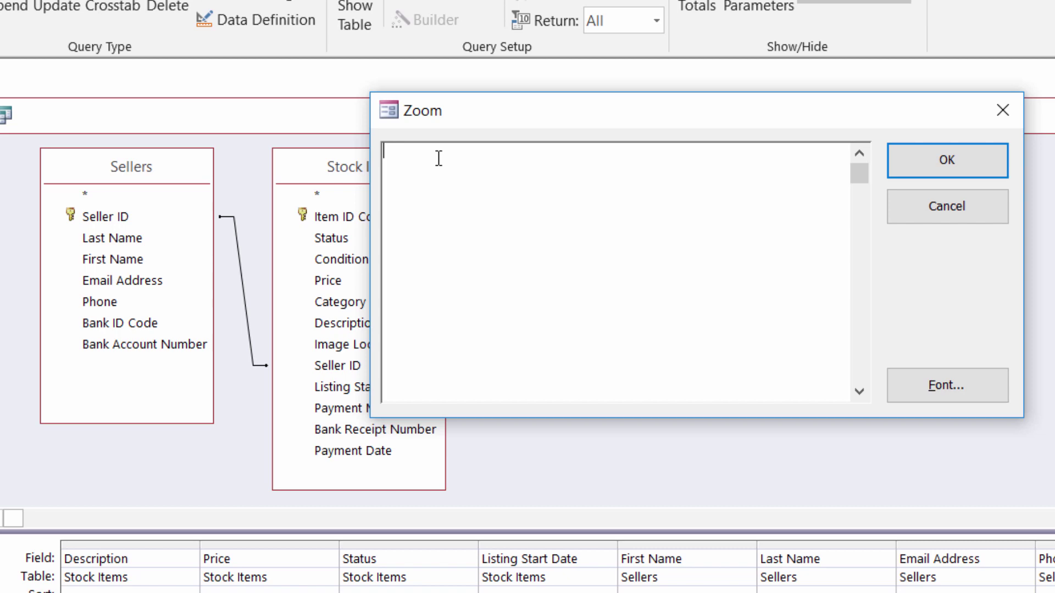
text(Commission)
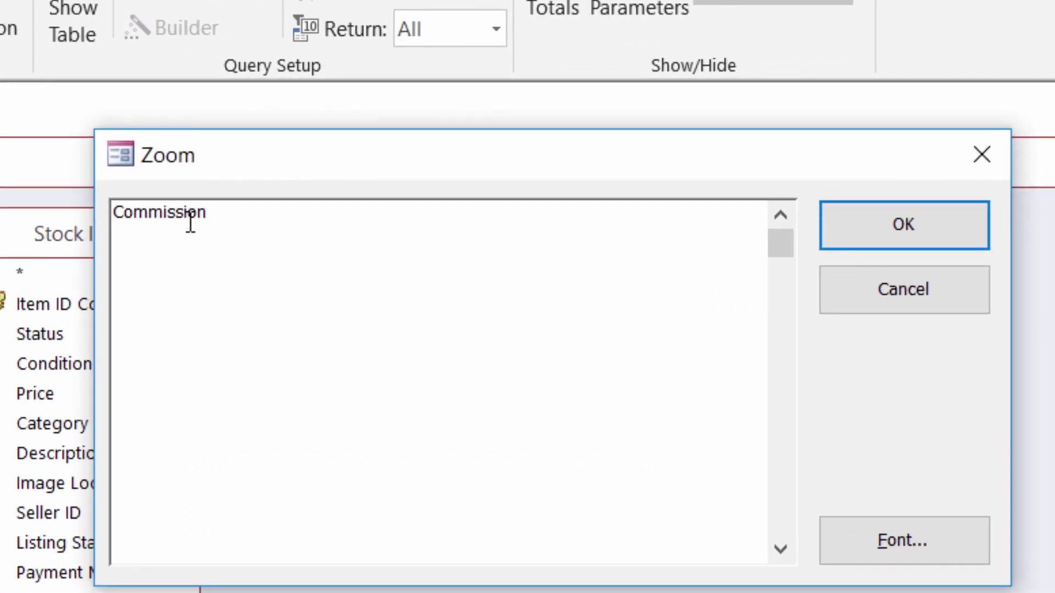
text(=)
key(BackSpace)
text(:)
text(0.20x)
key(BackSpace)
text(*)
Complete the Commission formula with [Price] in square brackets as the multiplied field and run the query
text(Pir c)
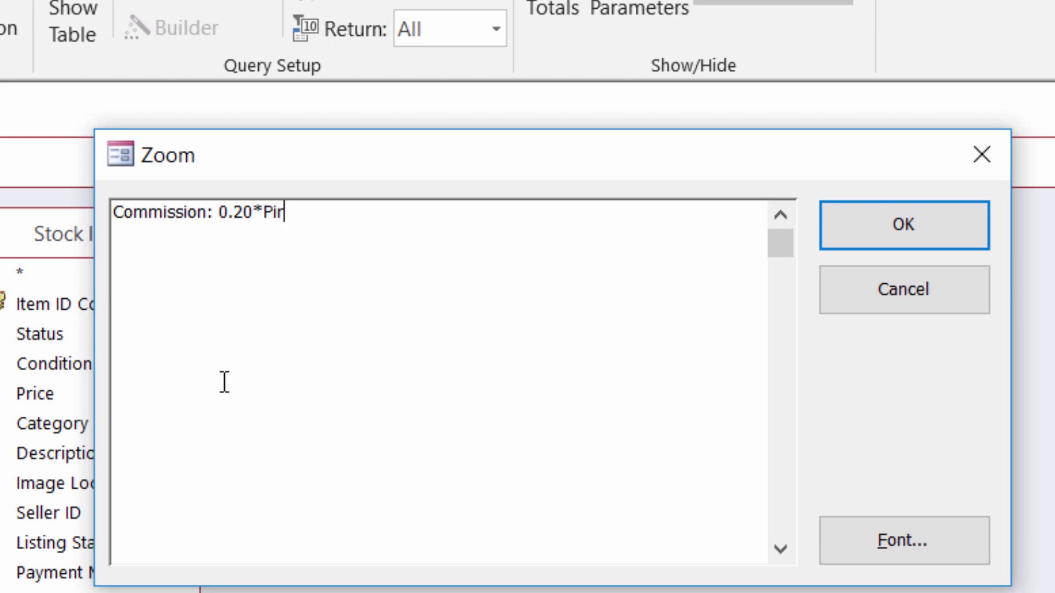
key(BackSpace)
key(BackSpace)
key(BackSpace)
key(BackSpace)
text(rice)
click(264, 216)
text([)
key(Right)
key(Right)
key(Right)
key(Right)
key(Right)
text(])
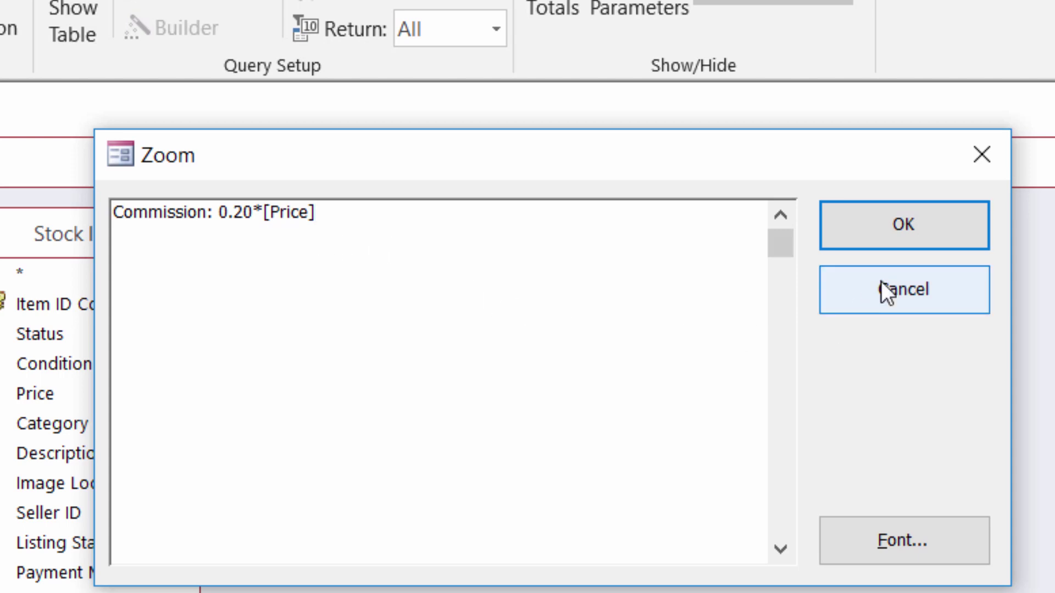
click(912, 222)
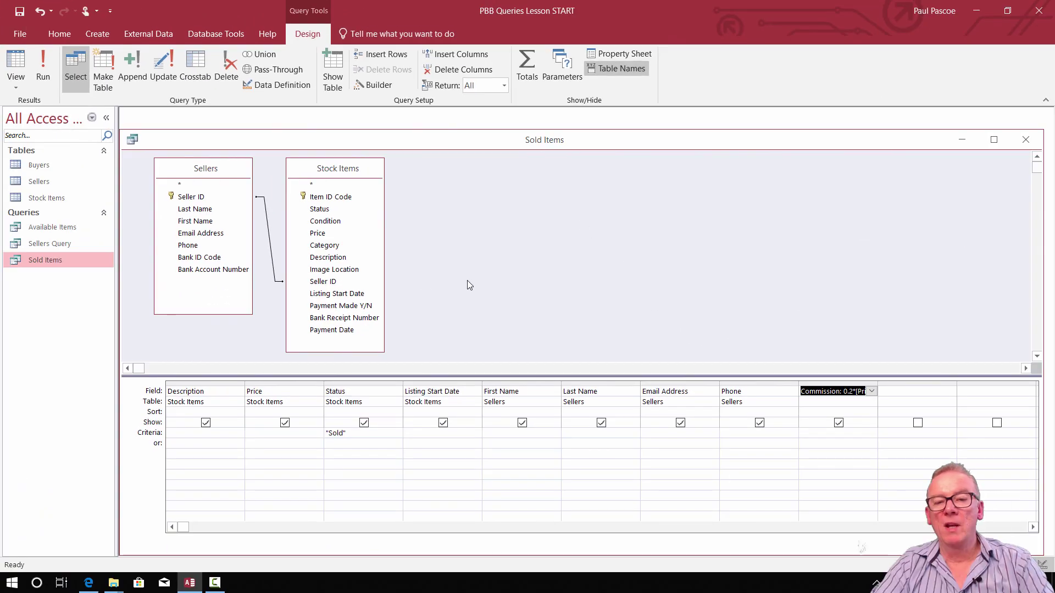
click(44, 76)
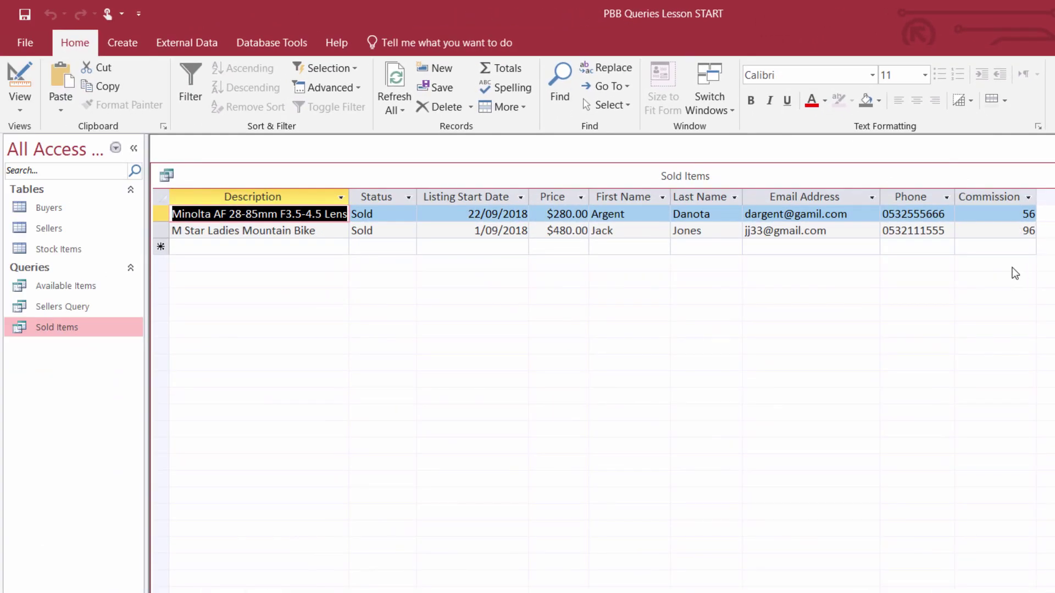
Try removing the square brackets around Price in the Commission formula and rerun the Sold Items query
click(20, 108)
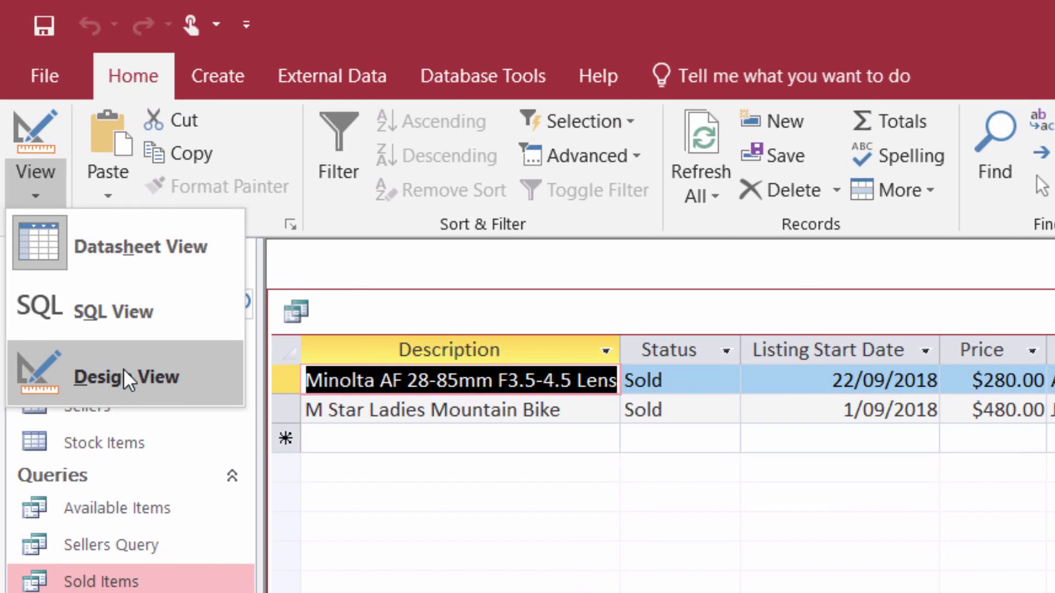
click(99, 310)
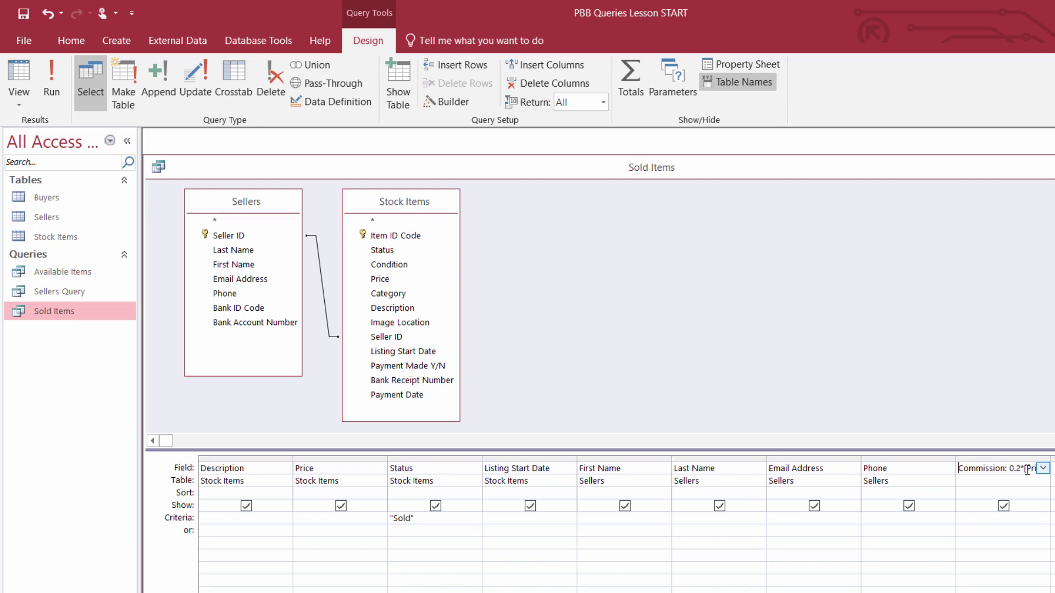
key(shift+F2)
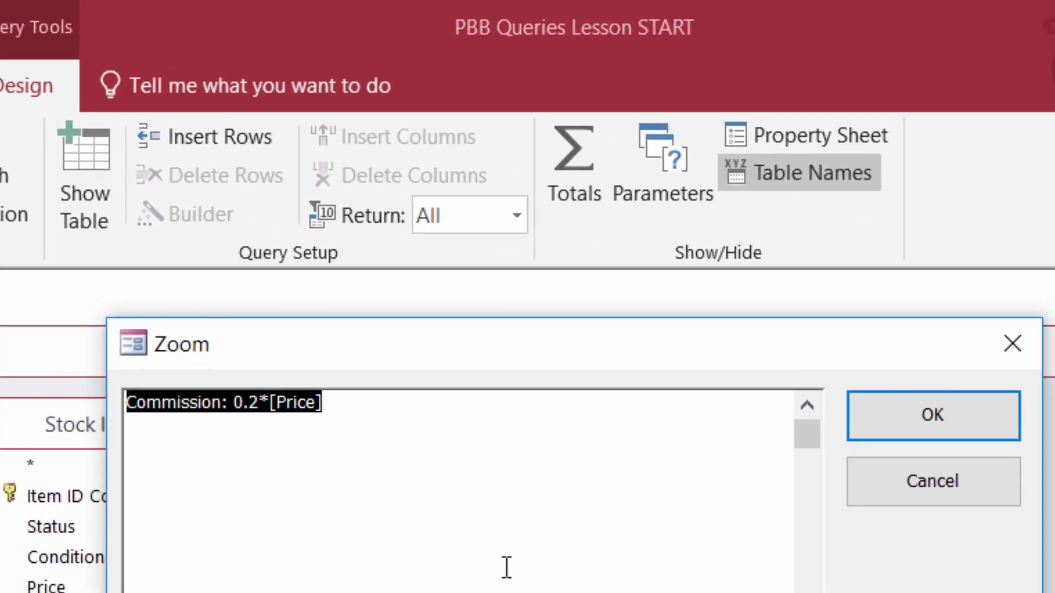
click(294, 406)
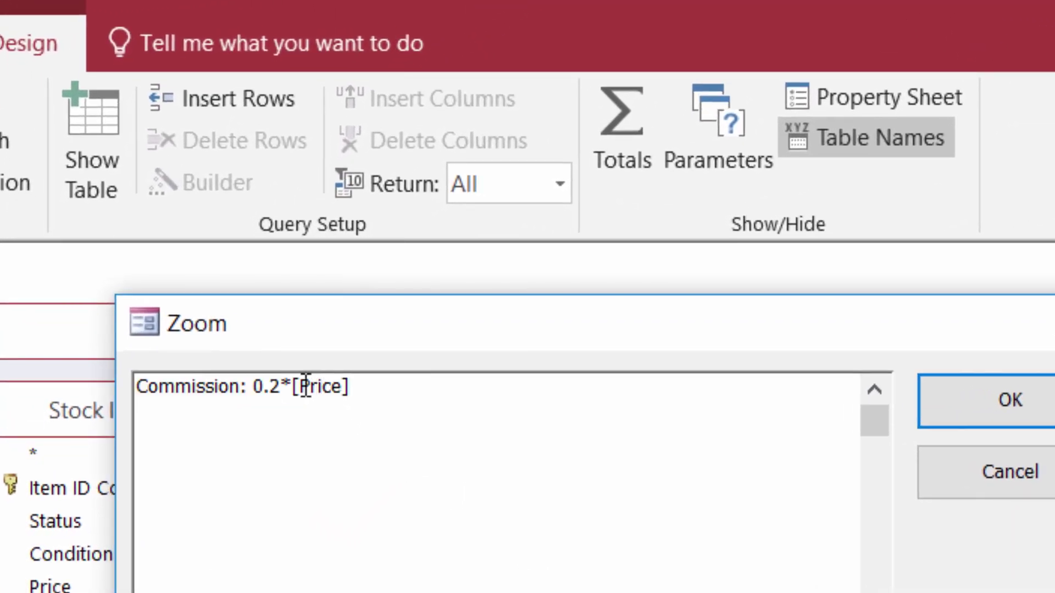
key(BackSpace)
key(Right)
key(Right)
key(Right)
key(Right)
key(Right)
key(Right)
key(BackSpace)
click(972, 405)
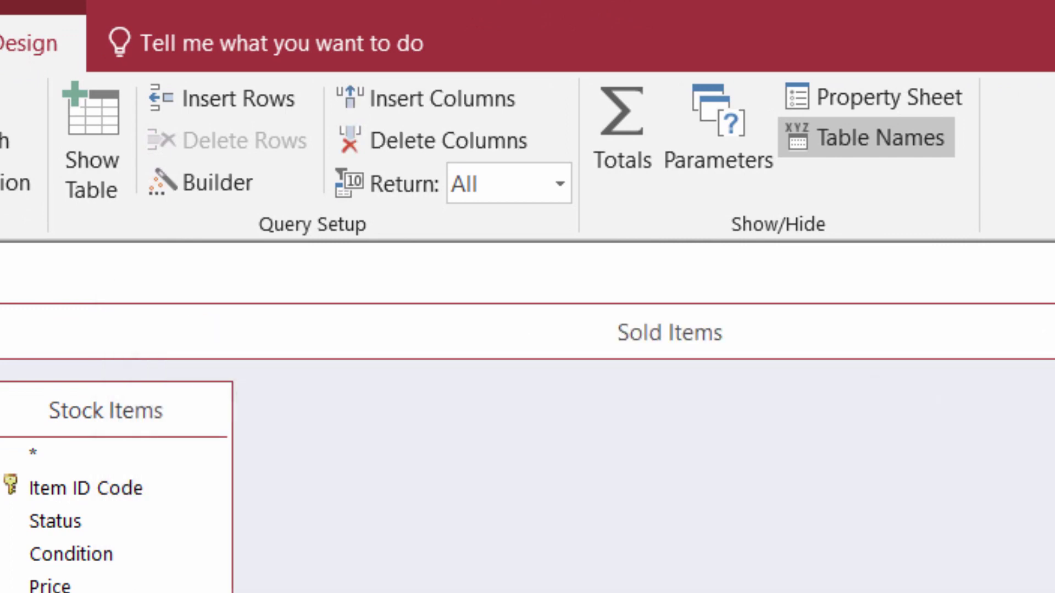
click(1, 127)
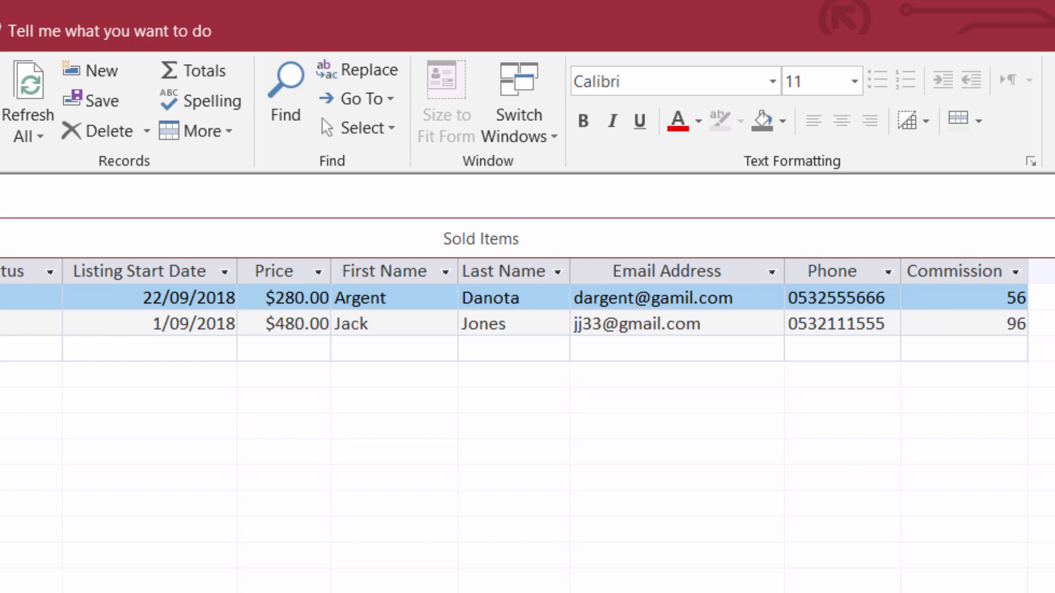
Reopen the Commission formula in the query design and insert the function opening "Format(" before 0.2*[Price]
click(0, 82)
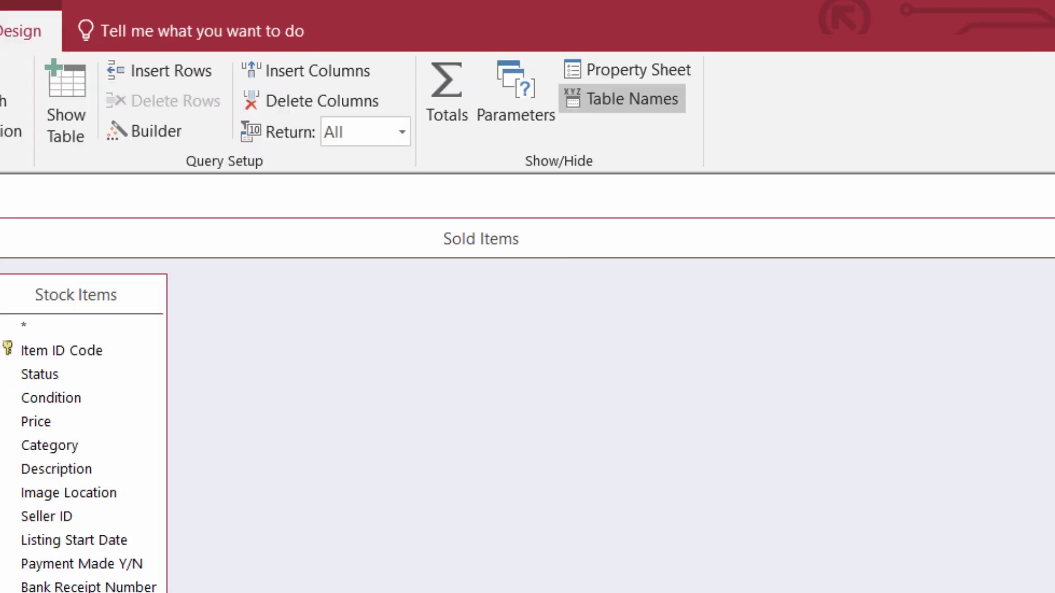
key(shift+F2)
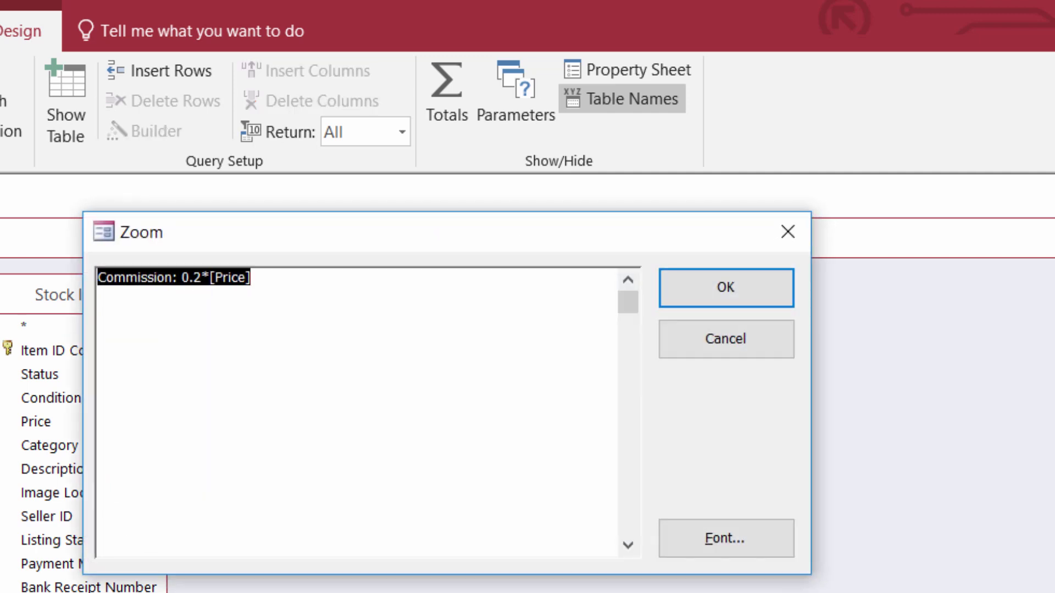
click(300, 291)
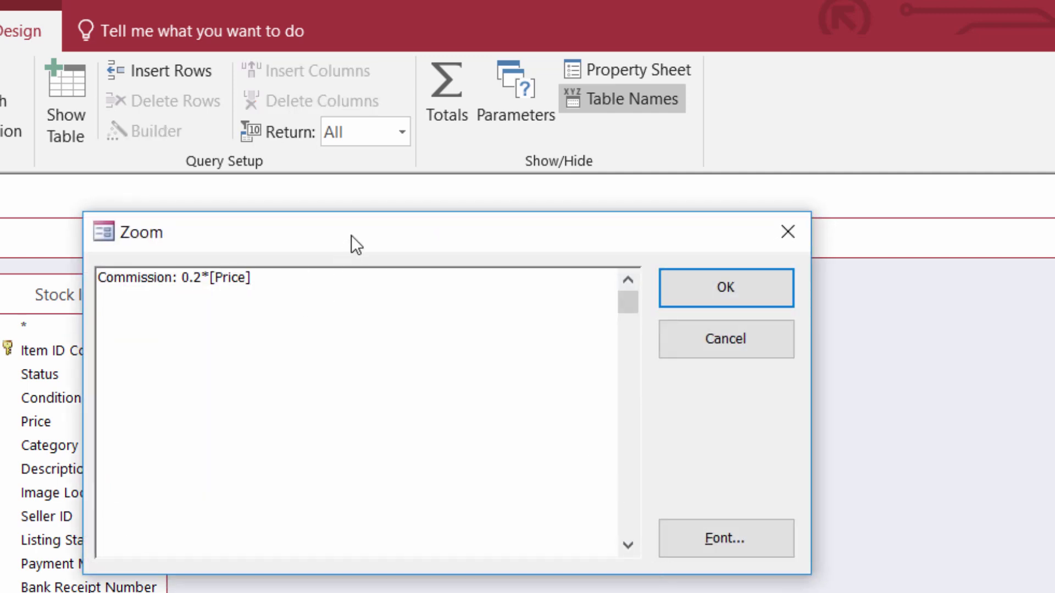
drag(351, 236, 514, 311)
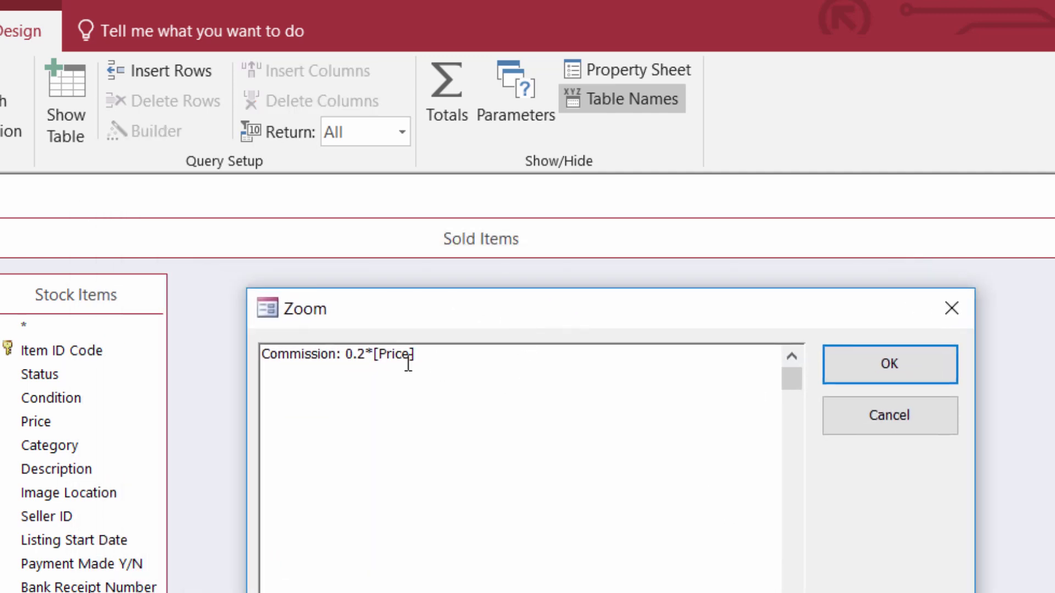
click(345, 354)
text(Formsa)
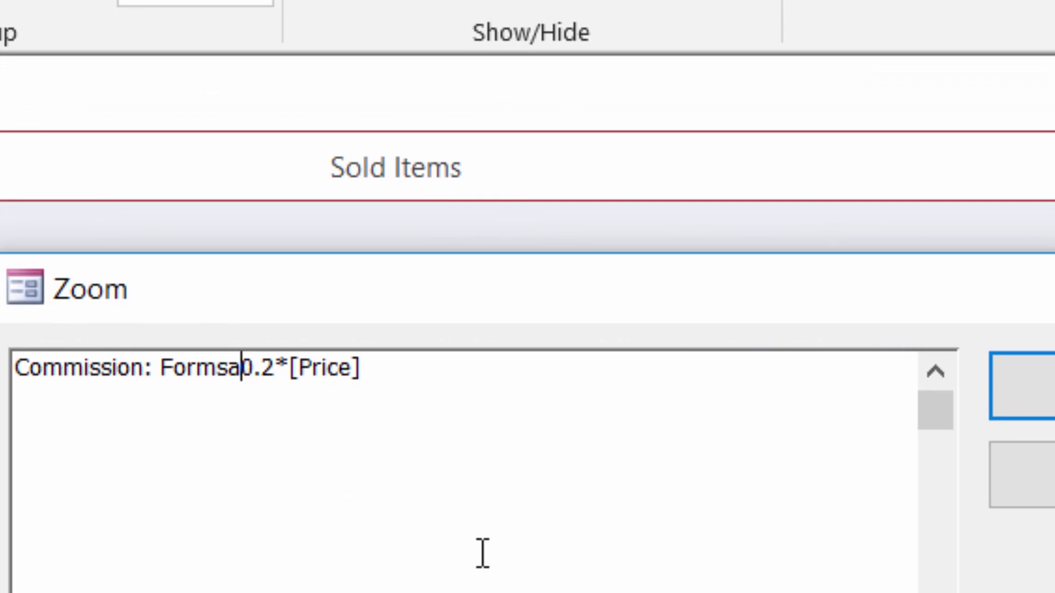
key(BackSpace)
key(BackSpace)
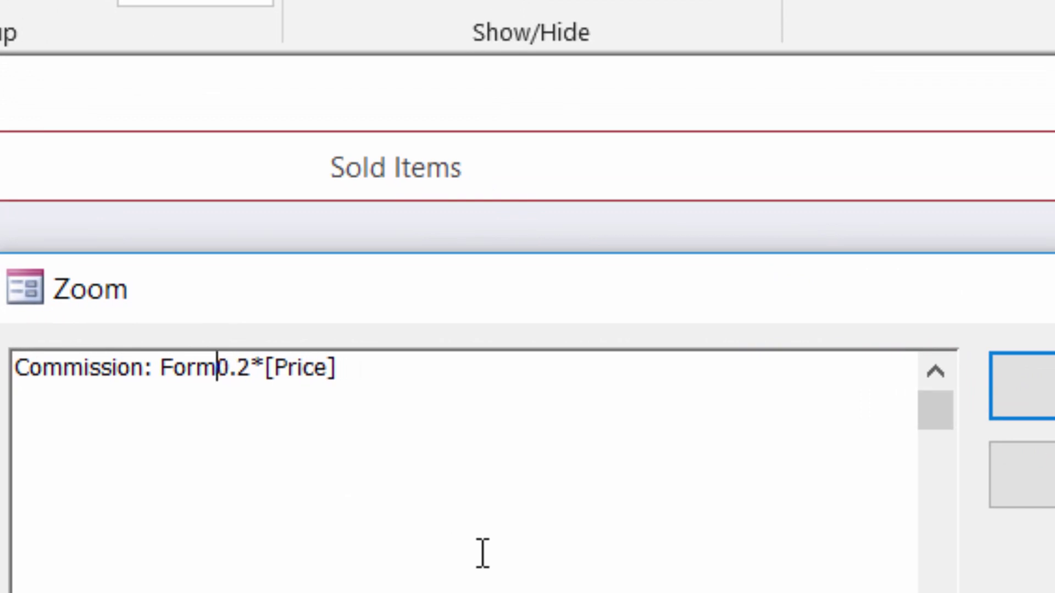
text(at)
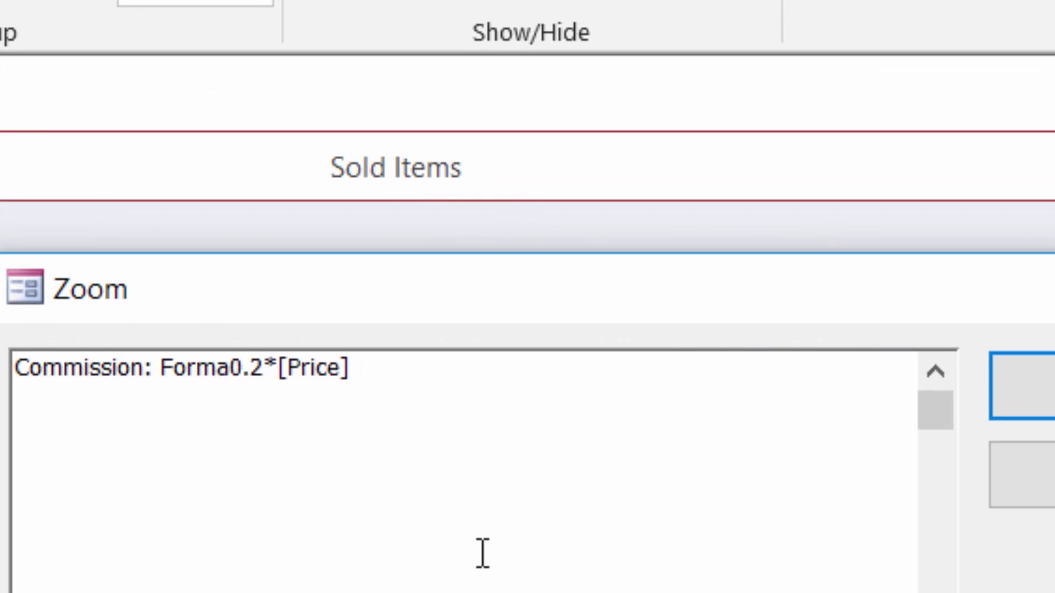
text(()
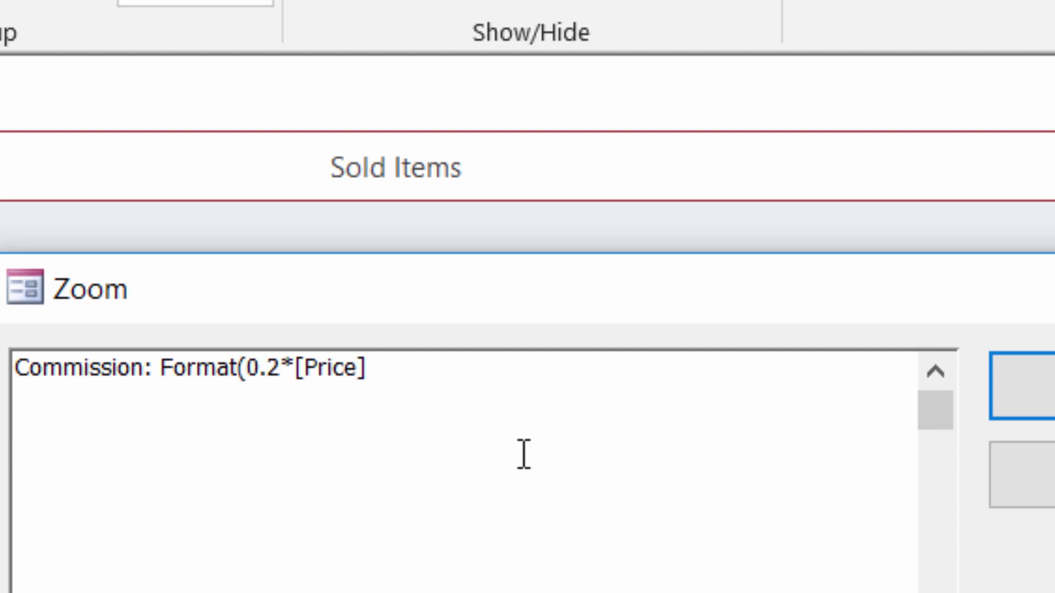
Add a comma and the quoted format argument "Currency" after [Price] in the Commission formula
click(370, 367)
text(,Cur)
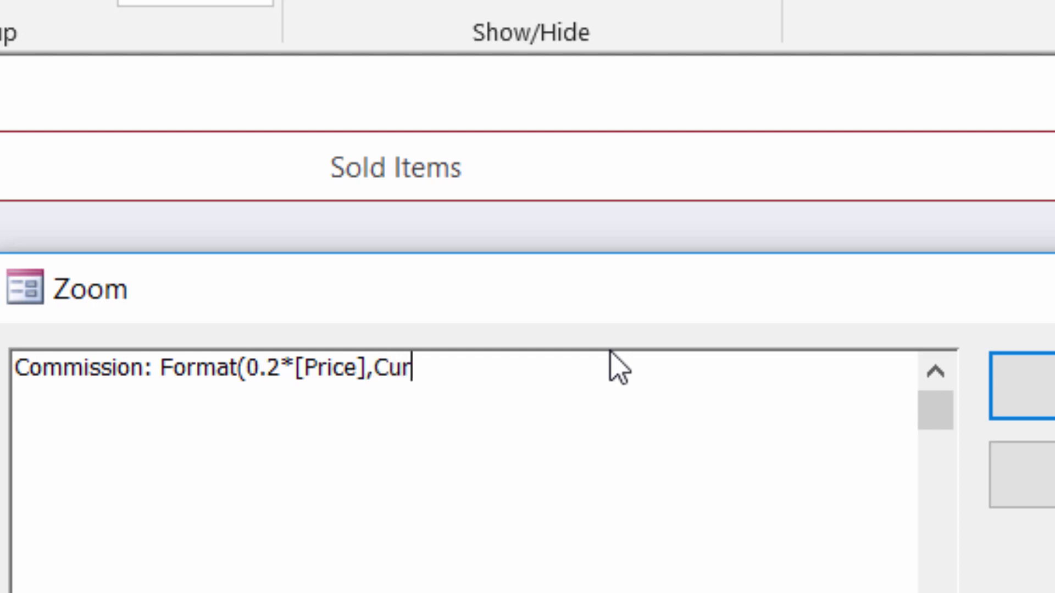
text(rency)
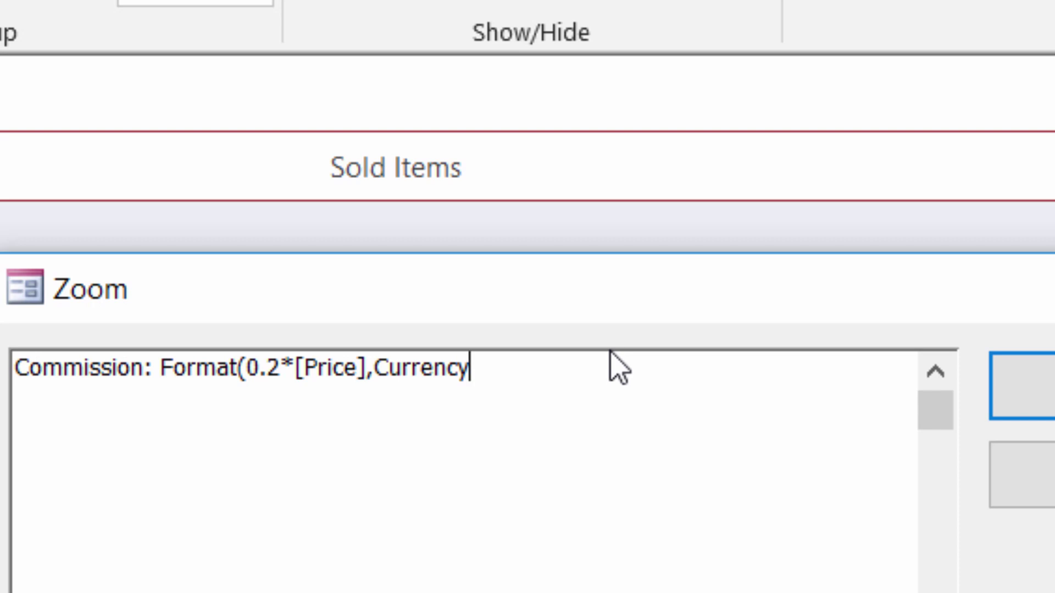
text(")
key(Left)
key(Left)
key(Left)
key(Left)
key(Left)
key(Left)
key(Left)
key(Left)
key(Left)
text(")
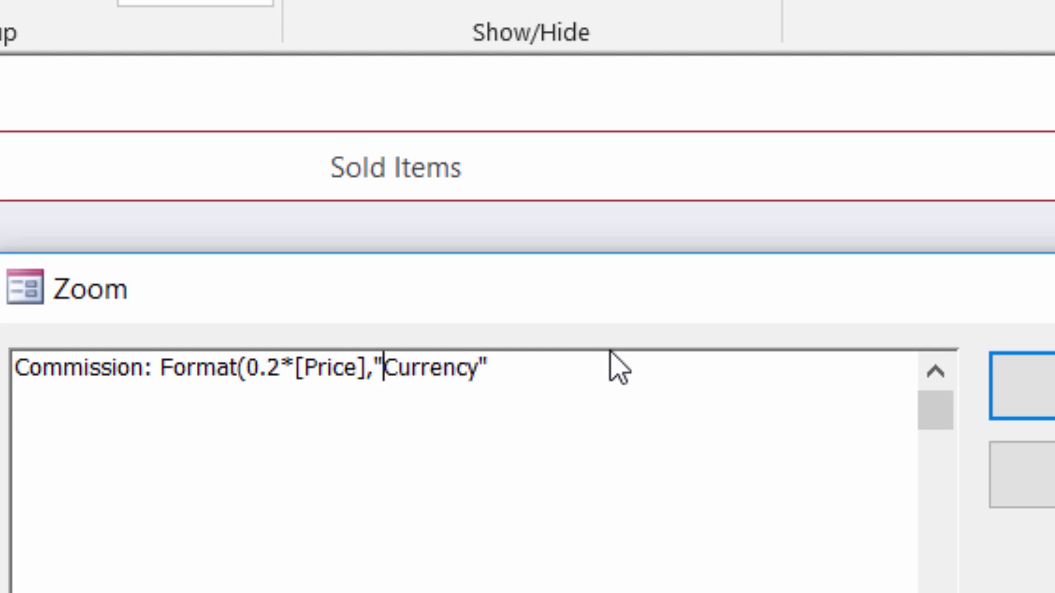
Close the Format function with a parenthesis after "Currency", accept the Commission formula and run the query
key(Right)
key(Right)
key(Right)
key(Right)
key(Right)
key(Right)
key(Right)
key(Right)
key(Right)
text())
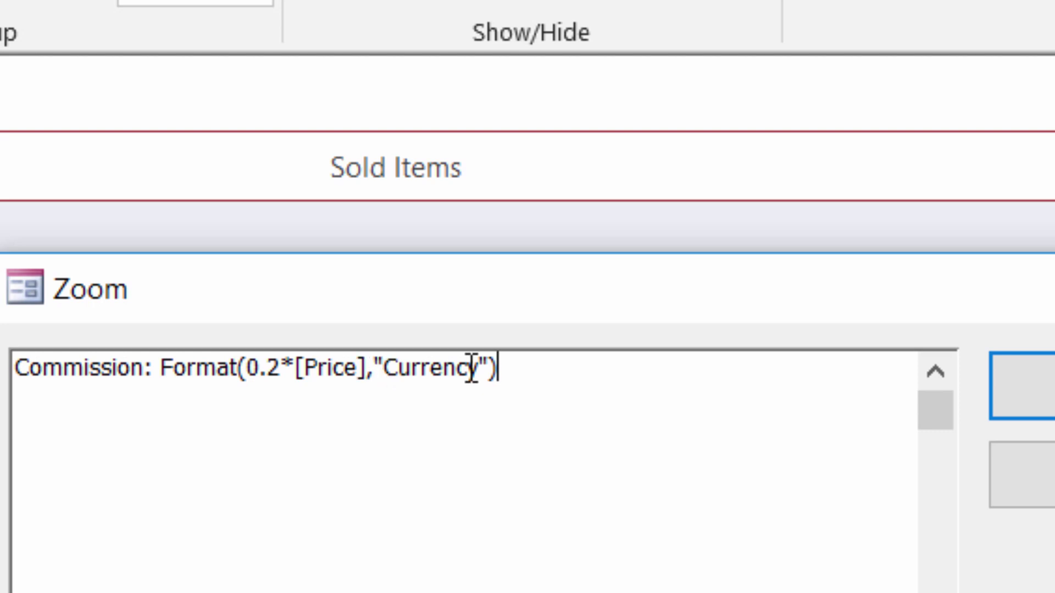
click(1025, 395)
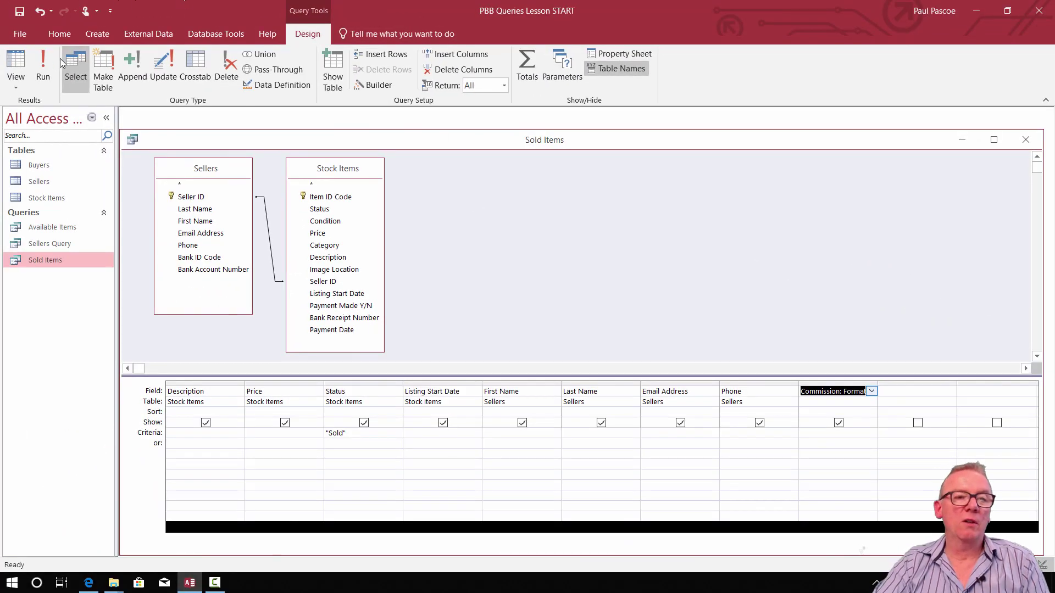
click(60, 58)
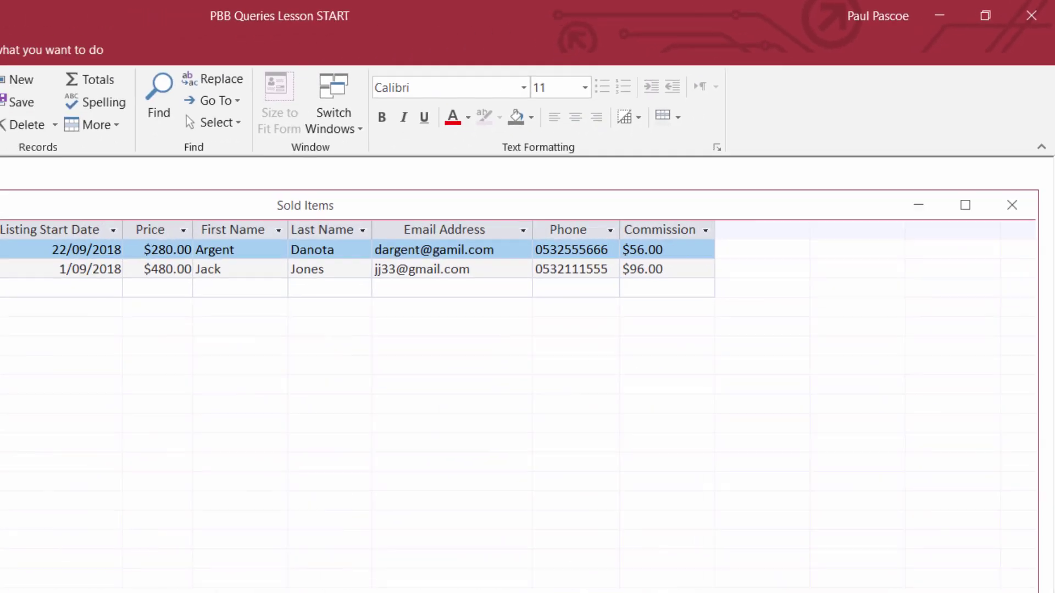
Add the calculated field Balance:[price]-Commission in the empty column after Commission in the Sold Items query design and run the query
click(16, 77)
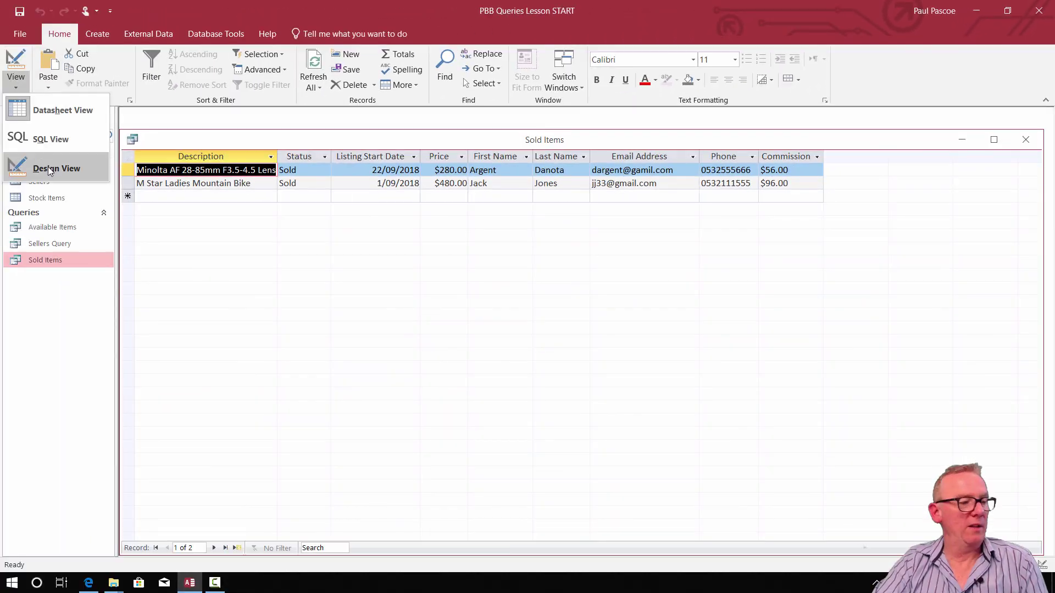
click(49, 169)
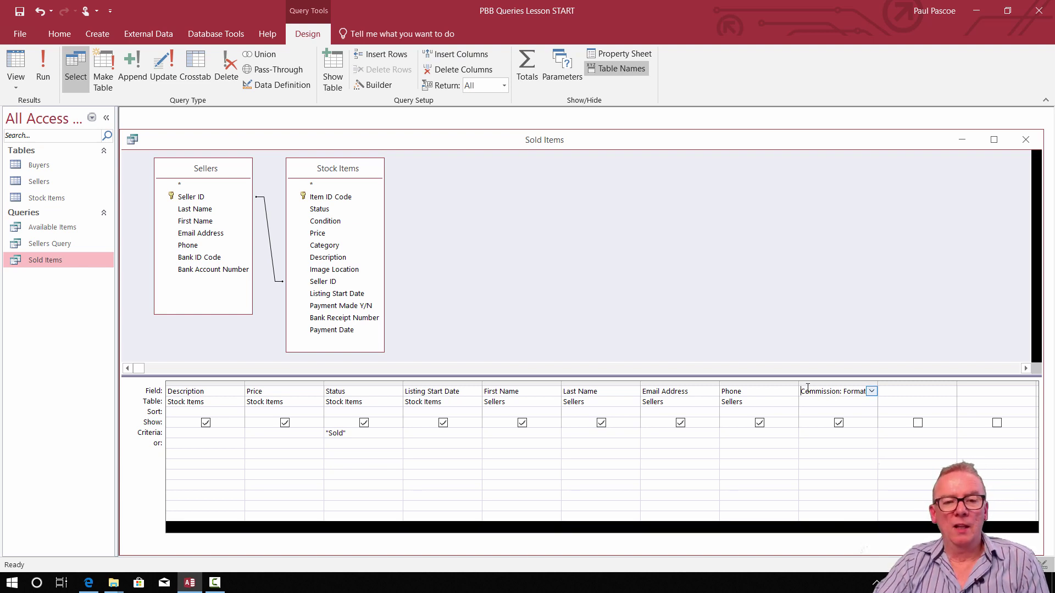
click(896, 392)
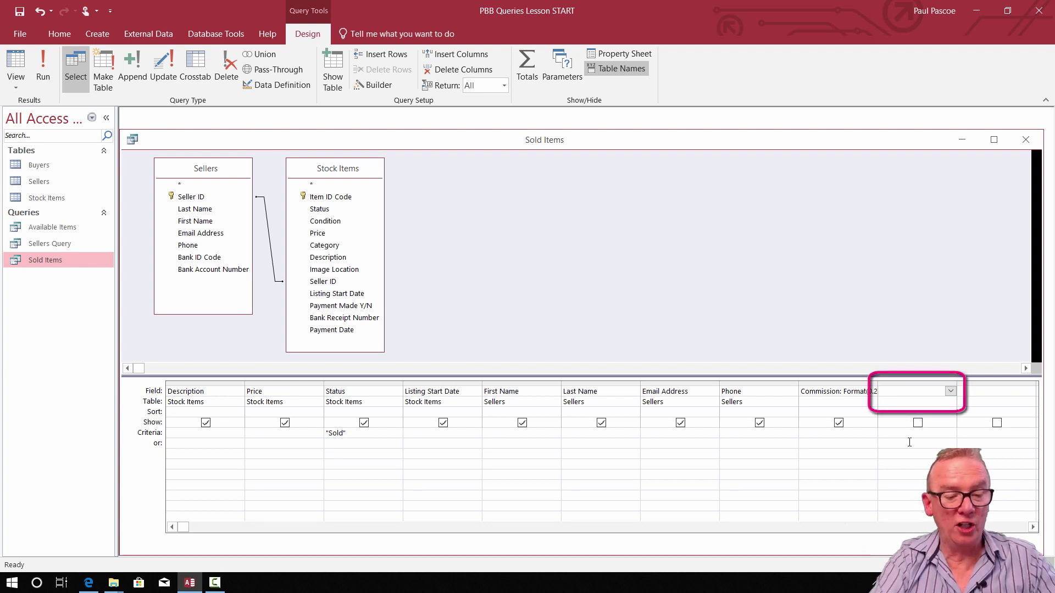
key(shift+F2)
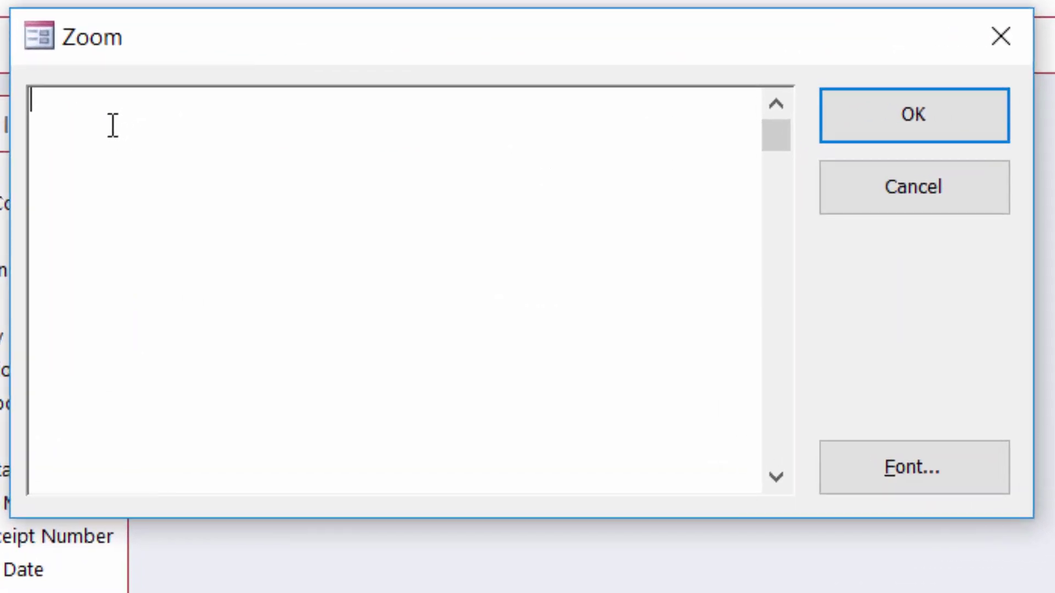
text(Bala)
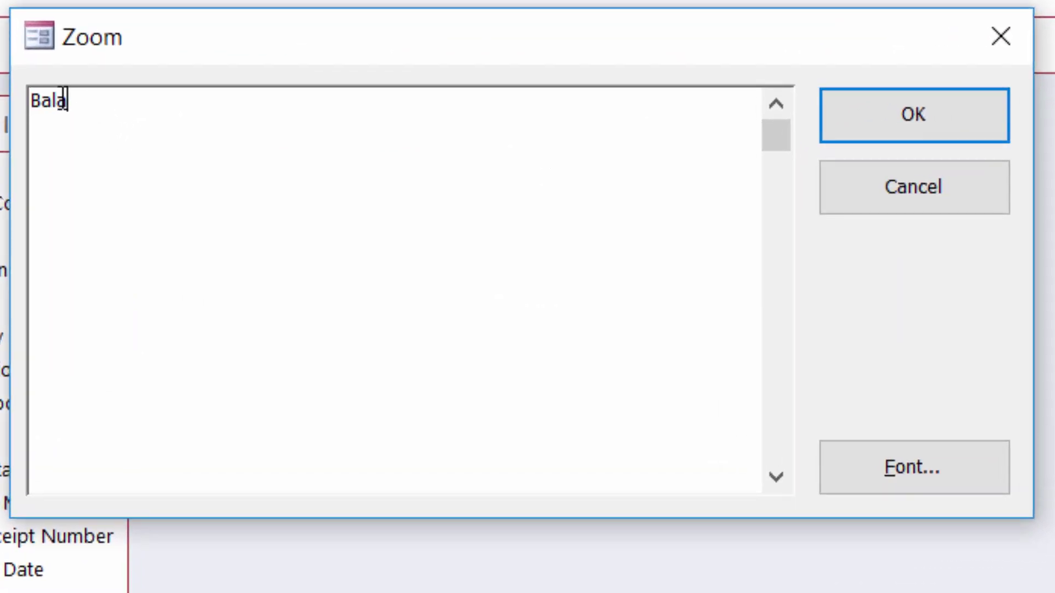
text(nce:[price)
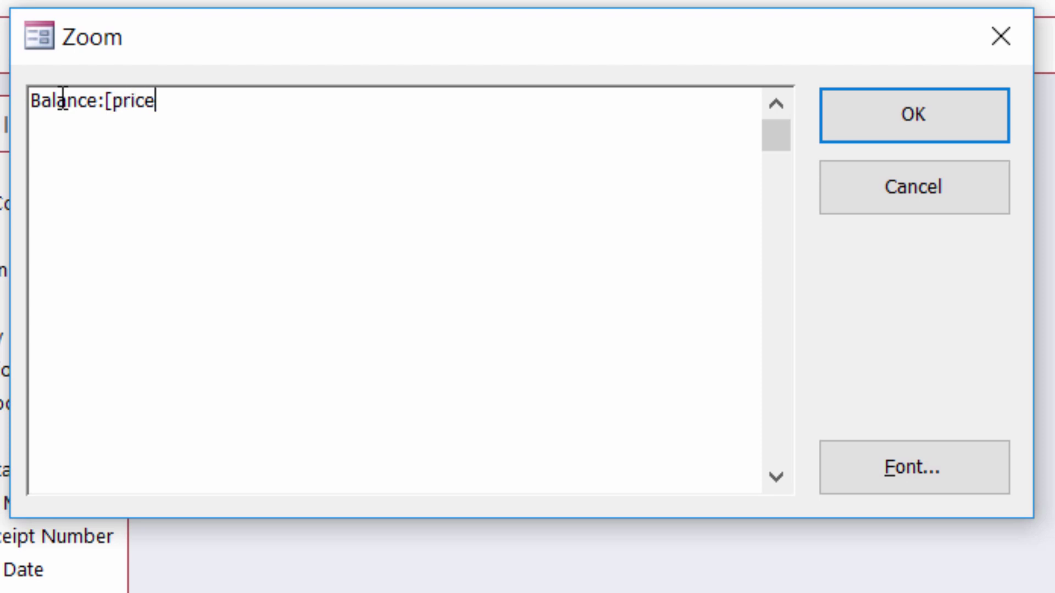
text(]-Commission)
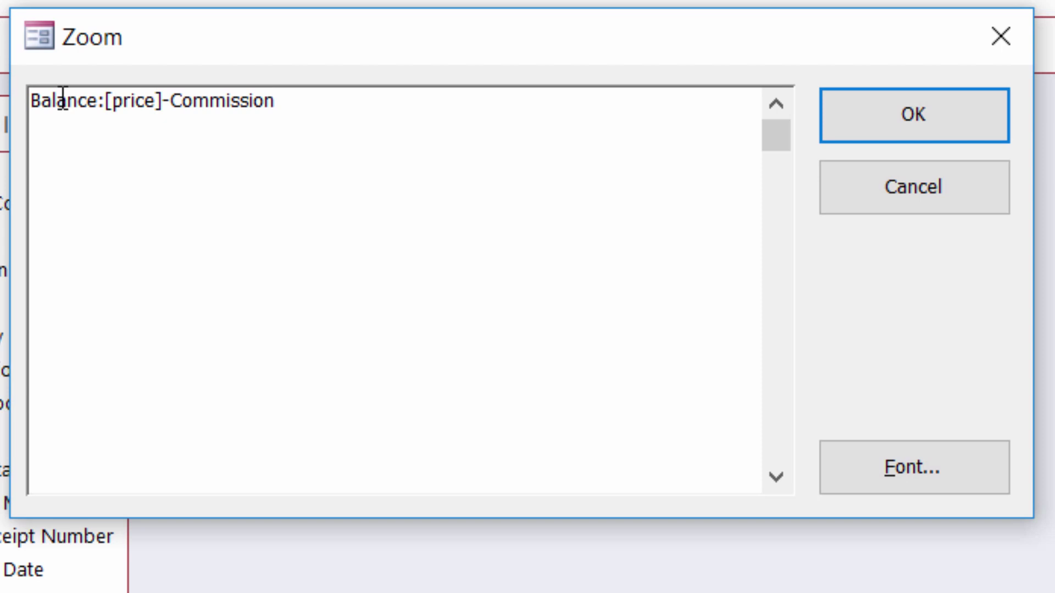
click(862, 116)
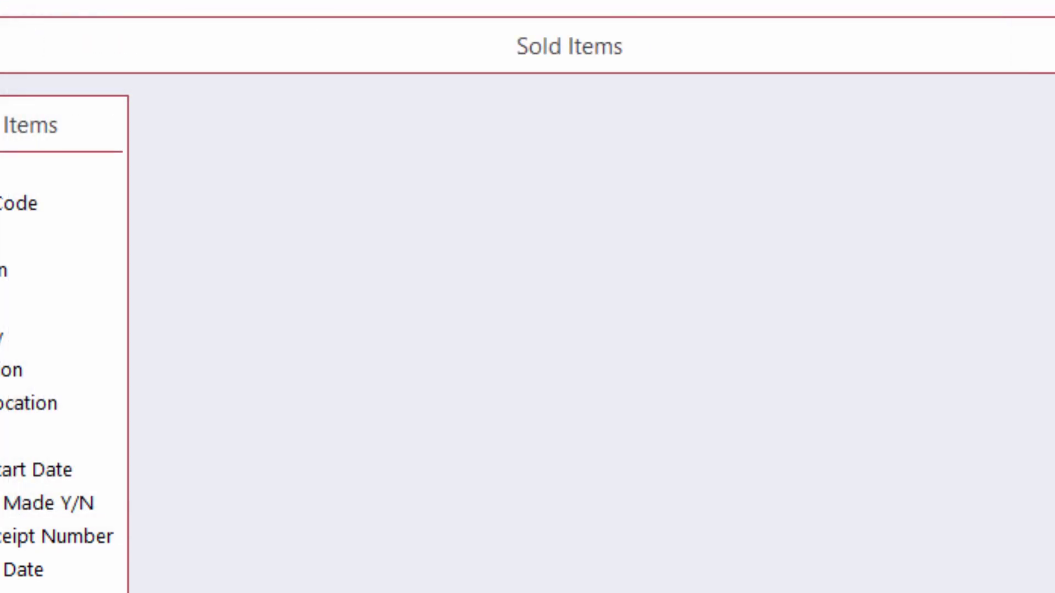
click(495, 1)
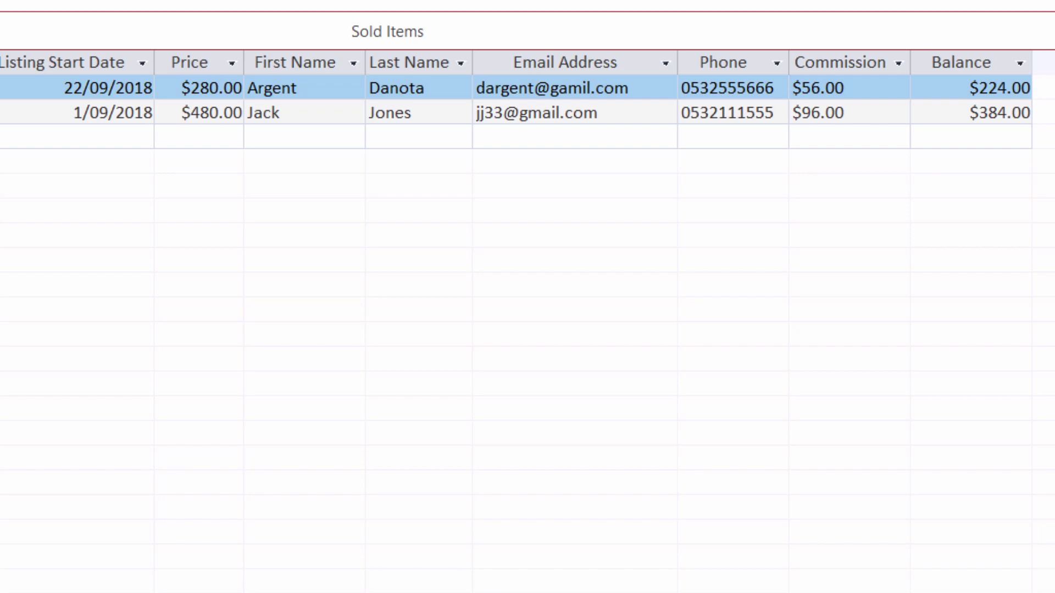
Capitalise the field name in the Balance formula so it reads [Price]-[Commission], then rerun the Sold Items query
click(2, 1)
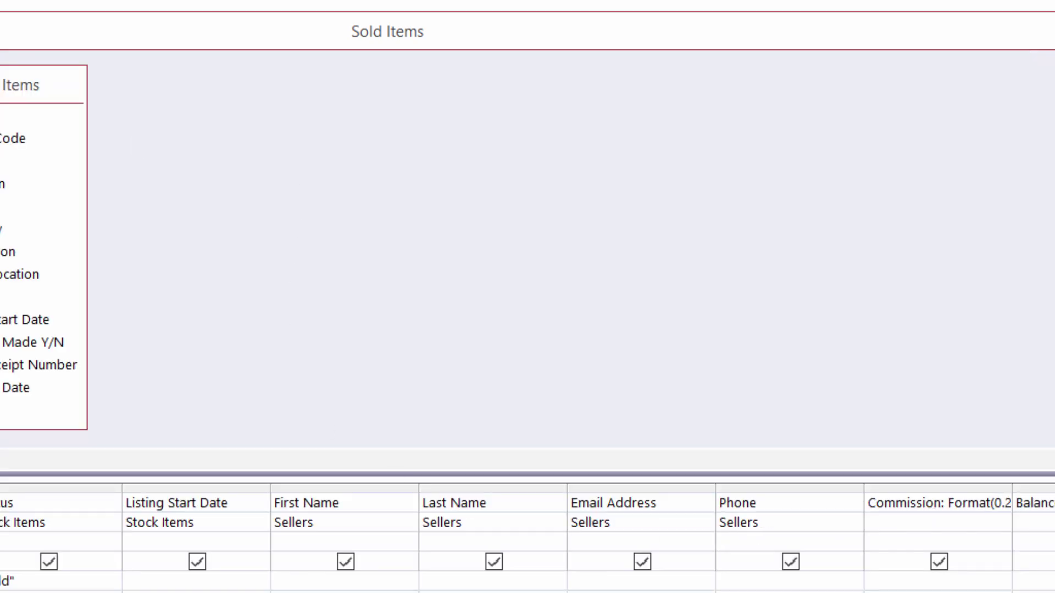
key(shift+F2)
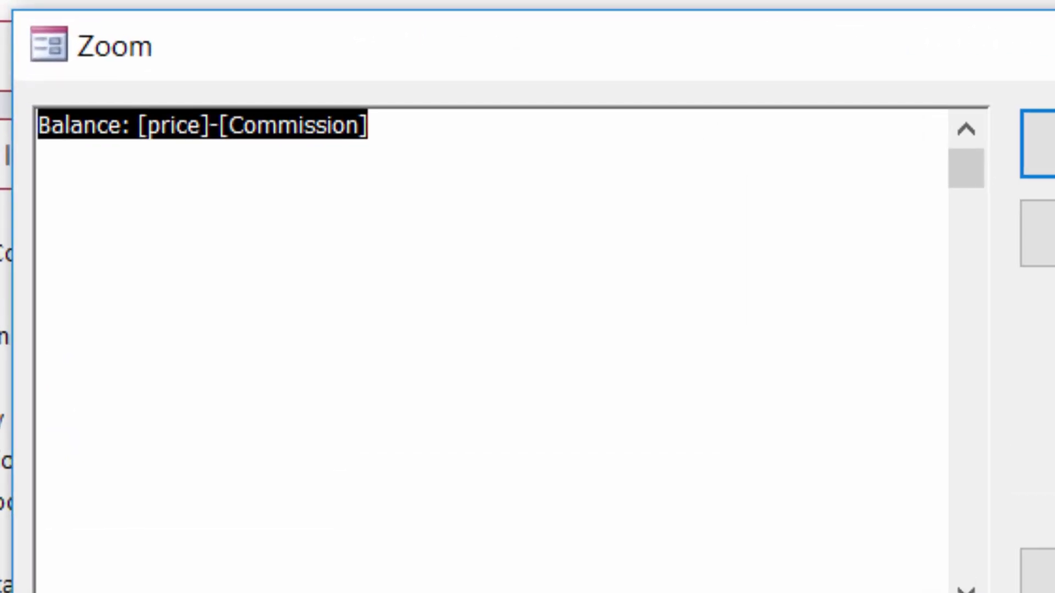
click(231, 171)
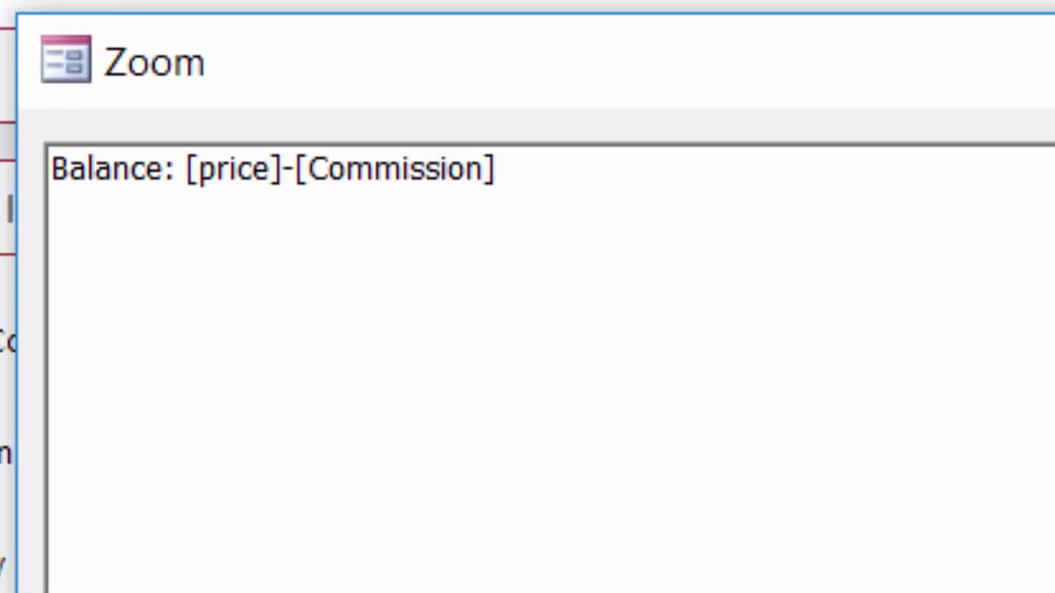
key(Left)
key(BackSpace)
text(P)
key(Return)
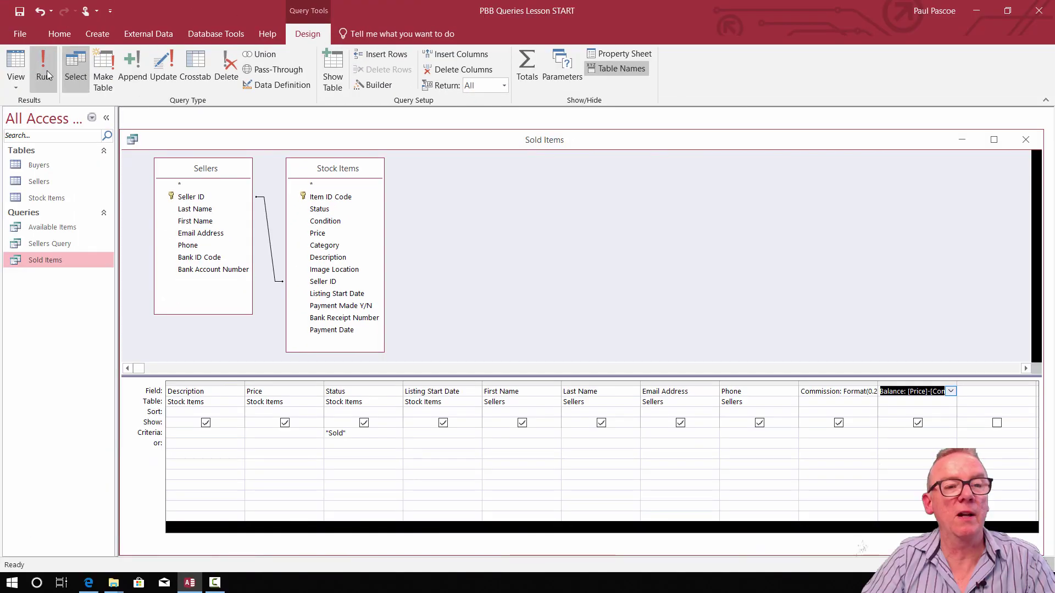
click(43, 71)
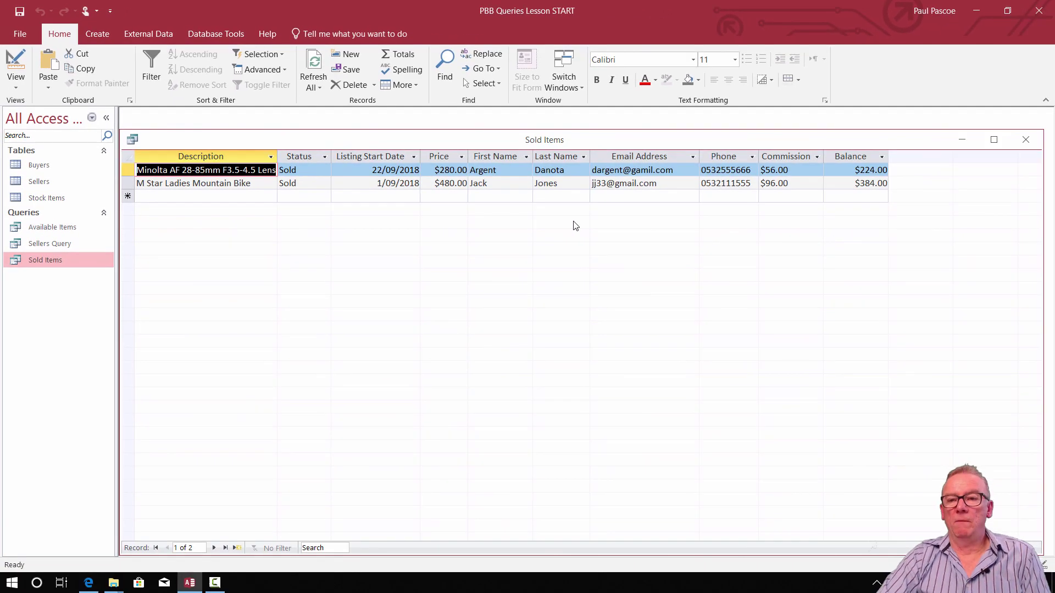
Close the Sold Items query and open the Stock Items table at the Status of the sold items
click(1025, 139)
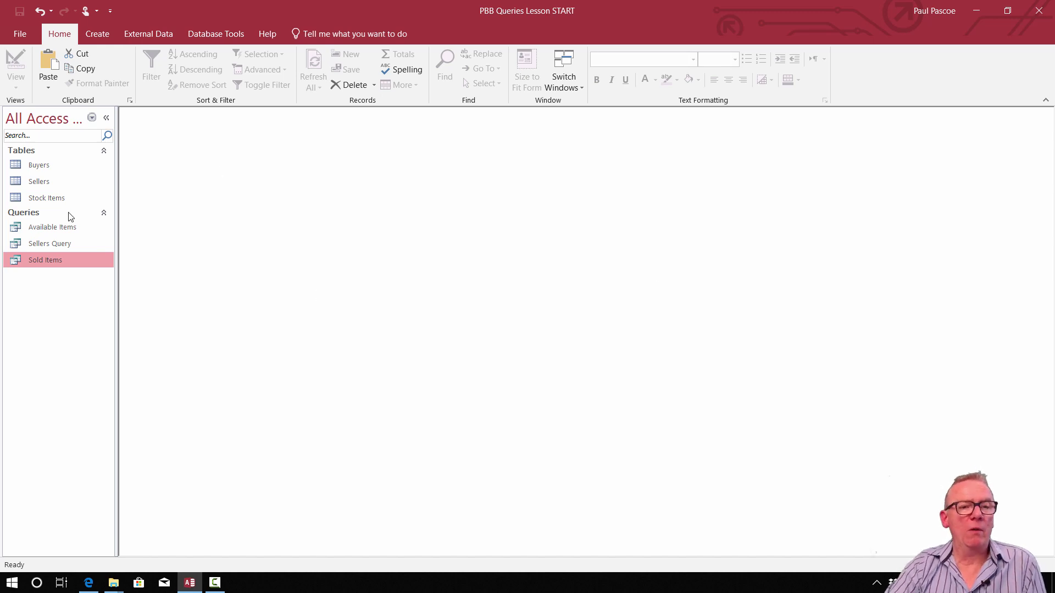
click(33, 198)
double_click(33, 197)
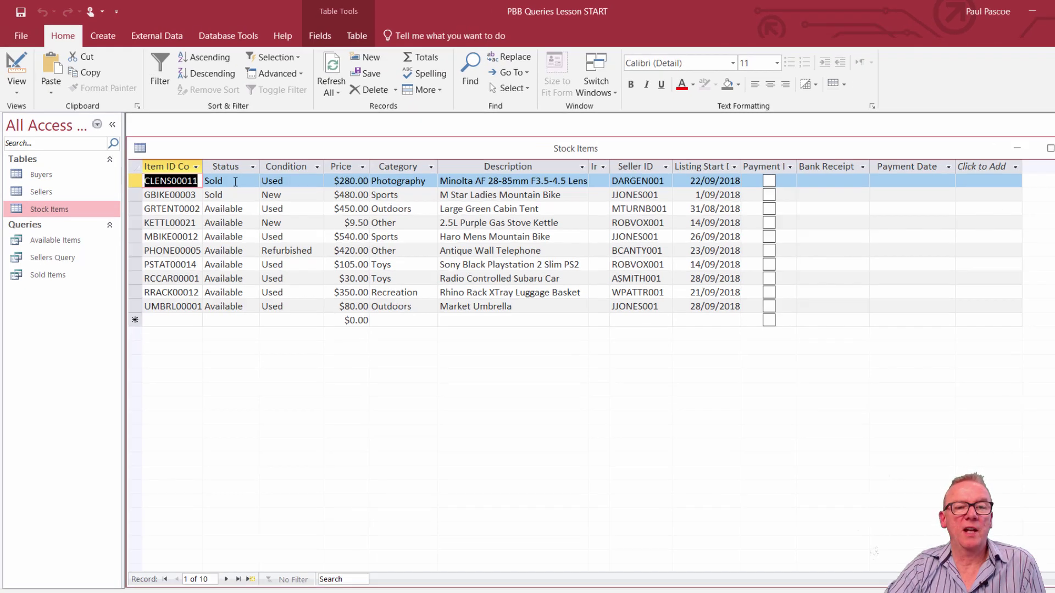
click(220, 170)
click(225, 184)
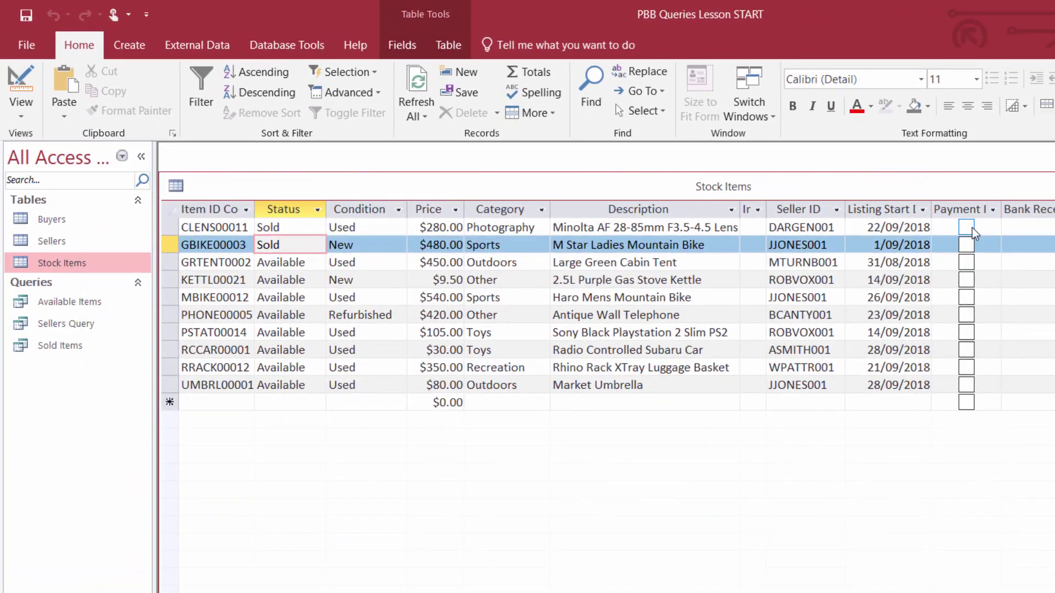
Mark item CLENS00011 as paid, enter its bank receipt number and set its Payment Date to today
click(965, 227)
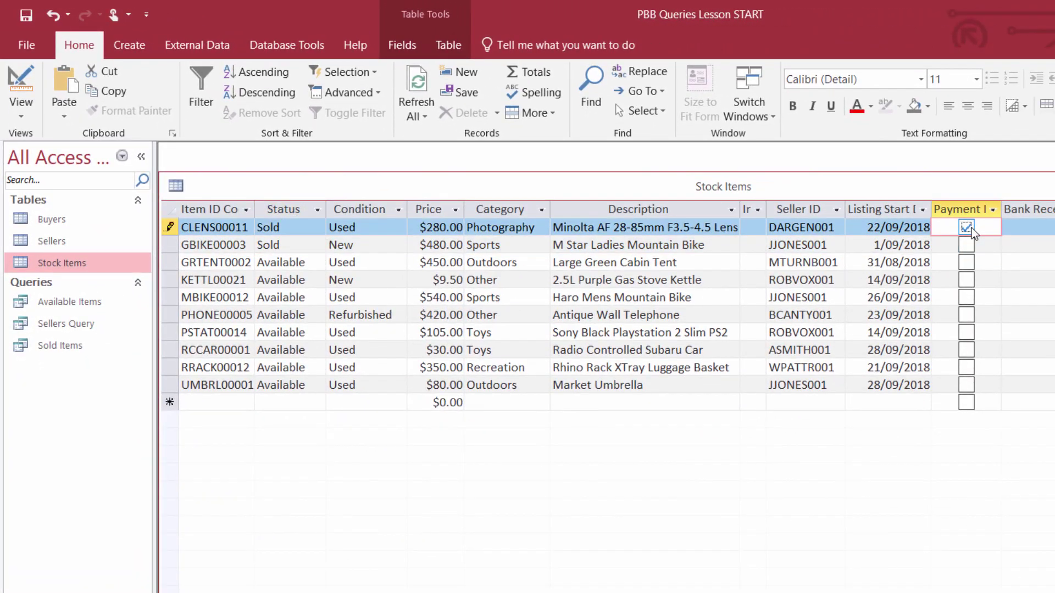
click(1028, 225)
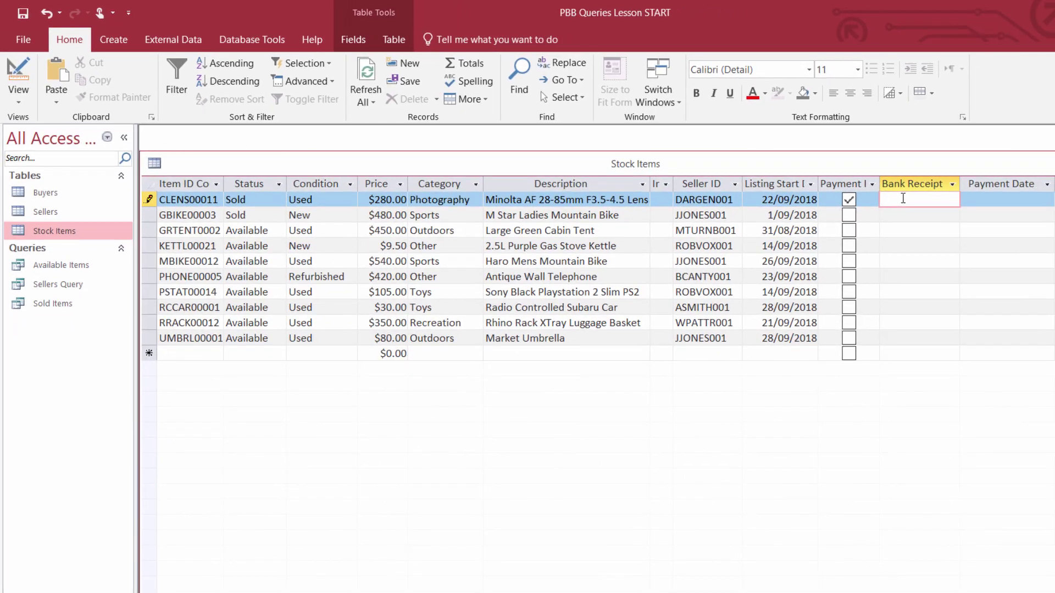
text(34567432)
click(1000, 202)
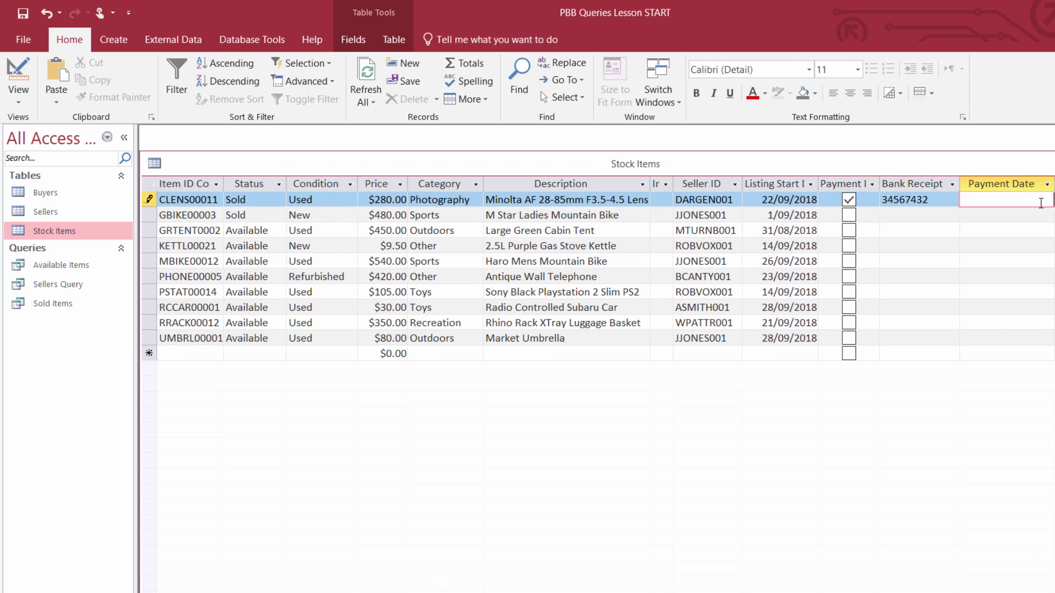
click(1046, 199)
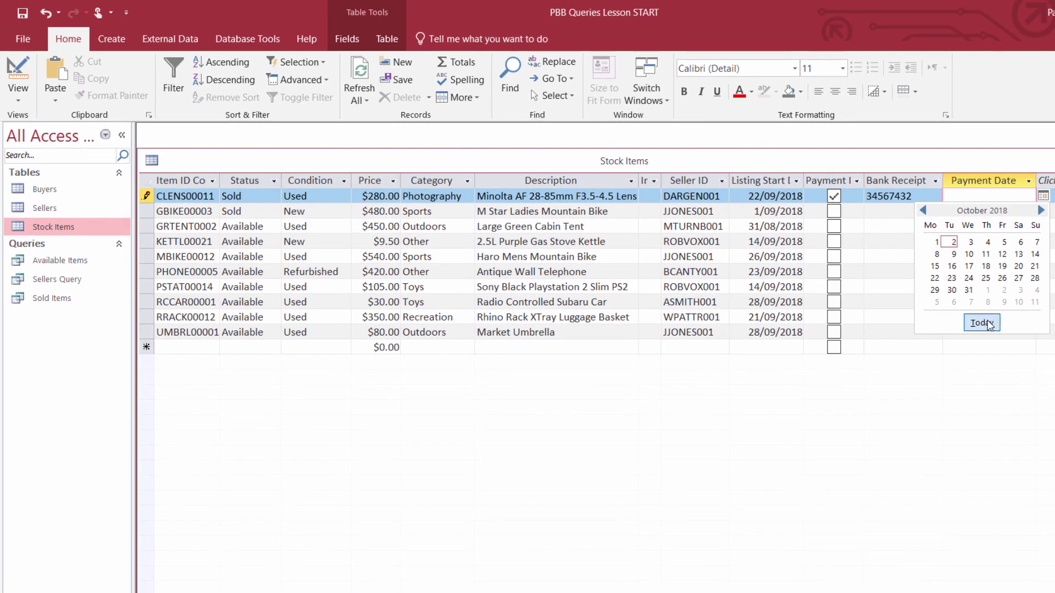
click(985, 324)
Mark item GBIKE00003 as paid, enter its bank receipt number and set its Payment Date to today
click(883, 215)
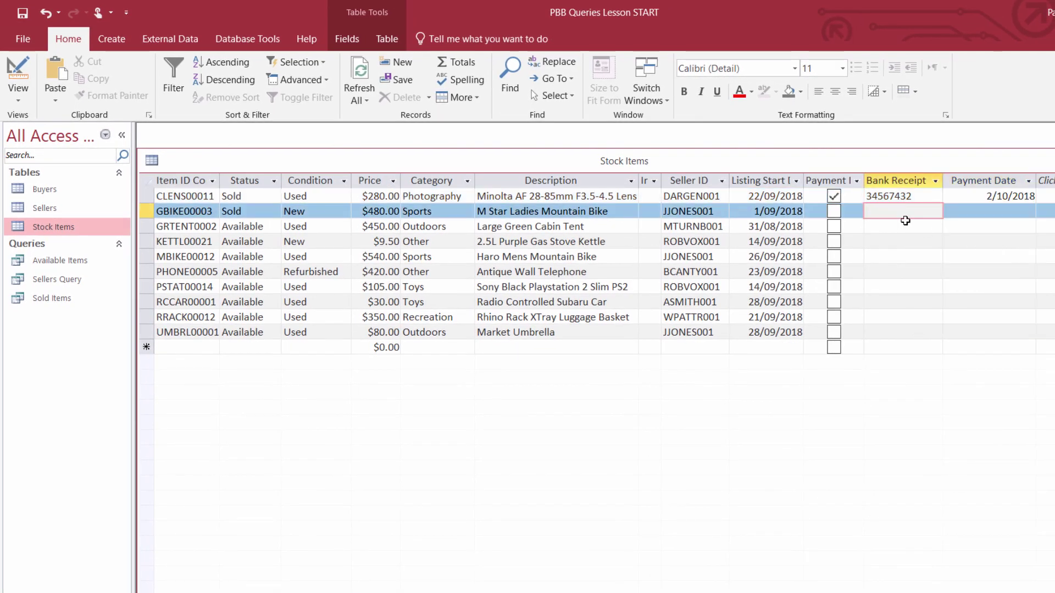
click(834, 212)
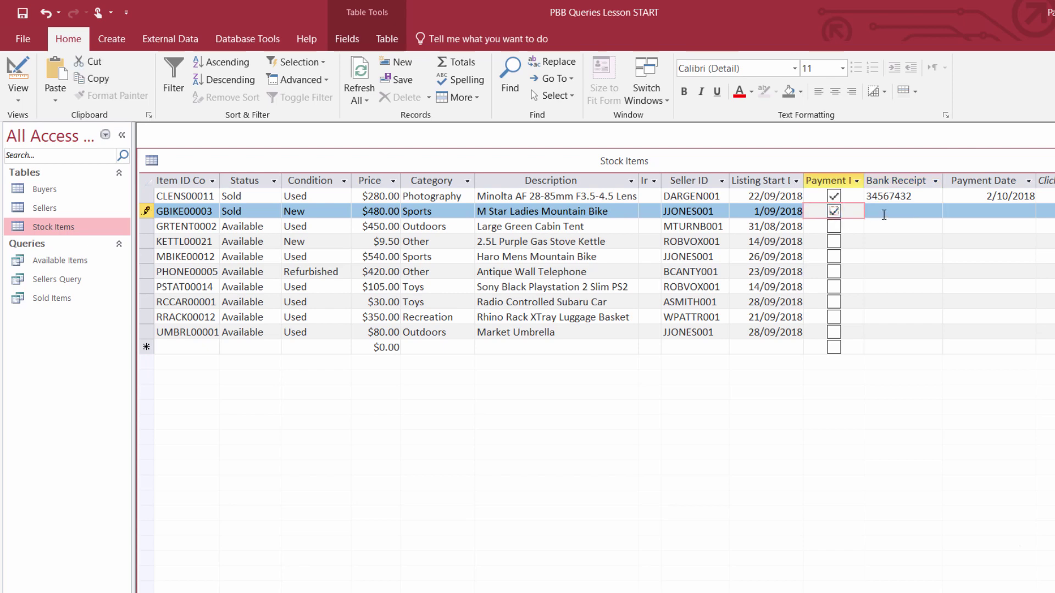
click(900, 211)
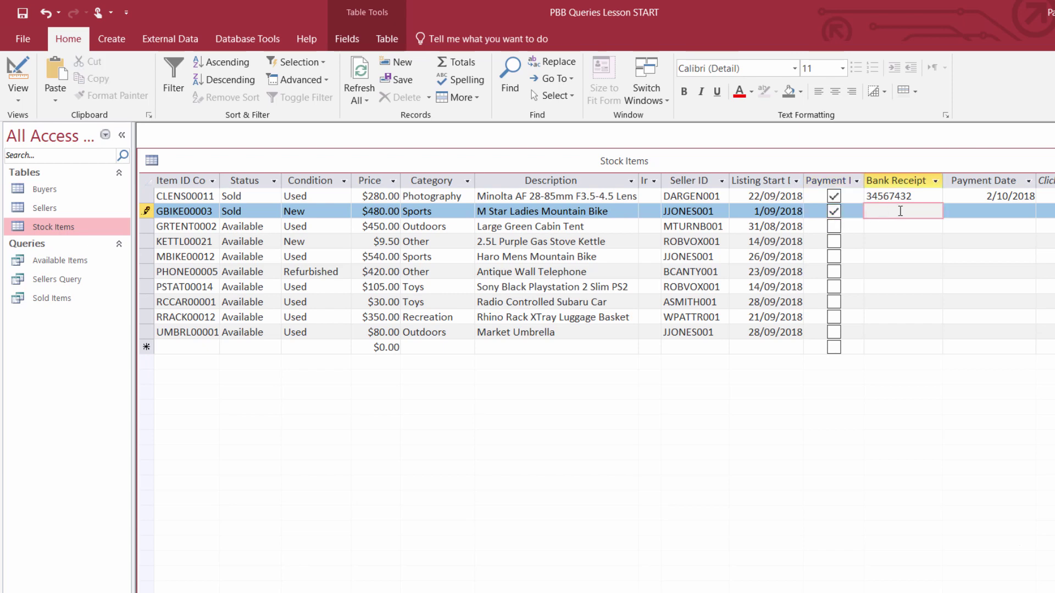
text(98765AB3234)
click(1017, 212)
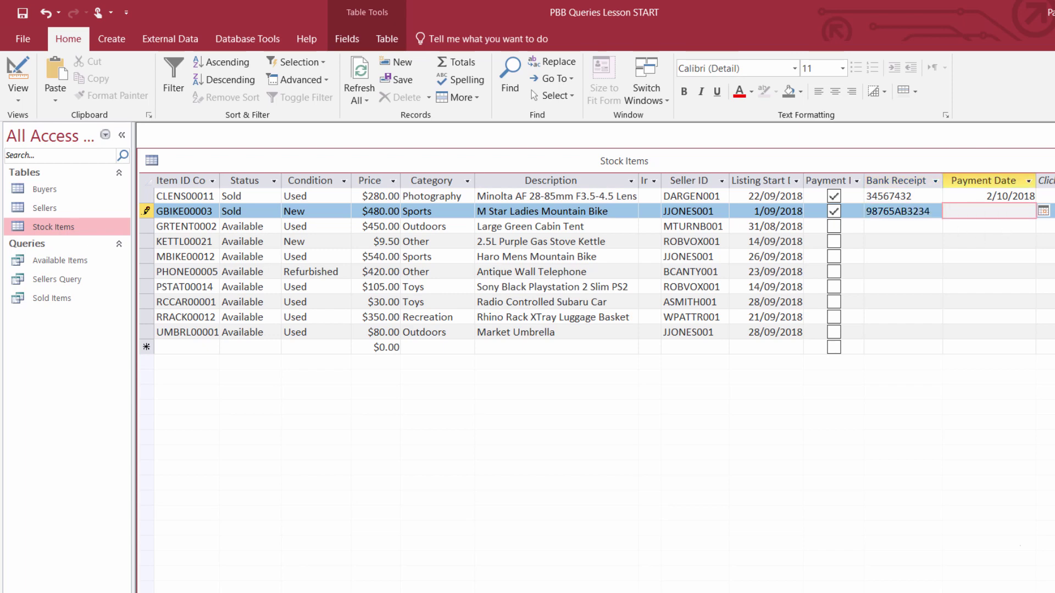
click(1042, 211)
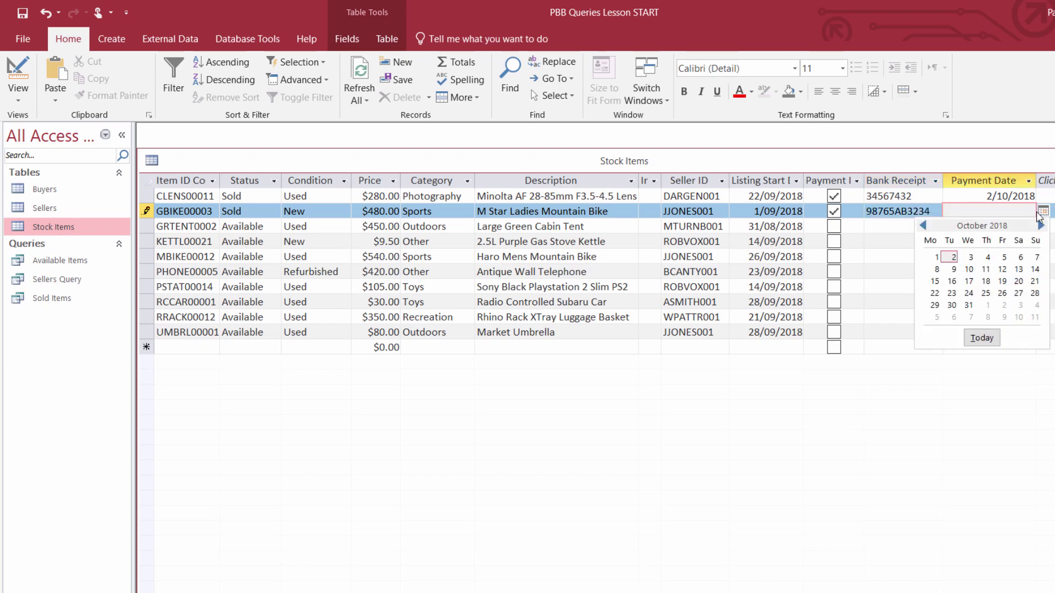
click(980, 338)
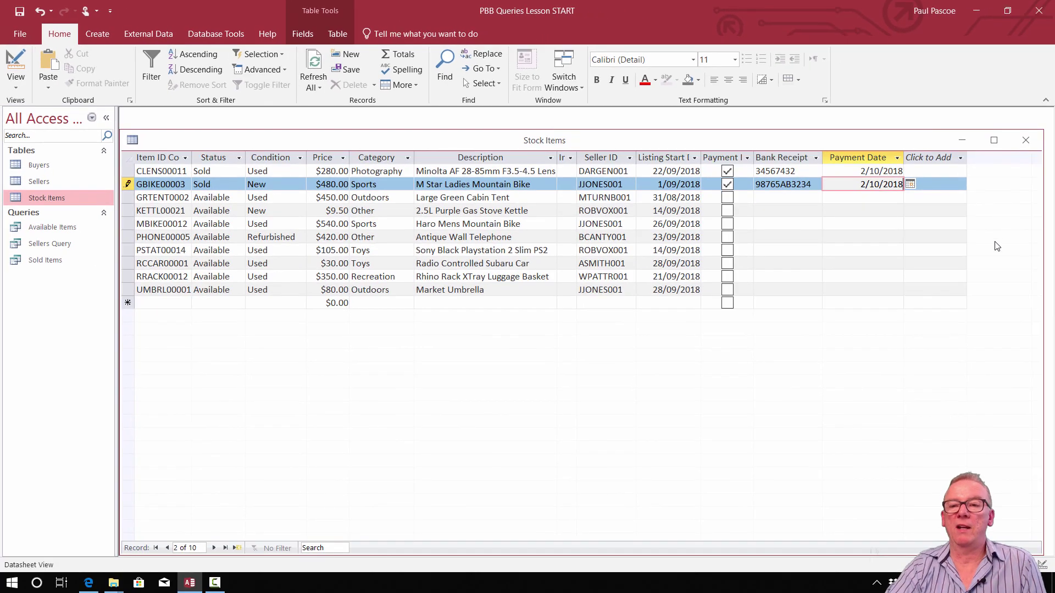
Save and close the Stock Items table, and open the Sold Items query to check its records
click(19, 11)
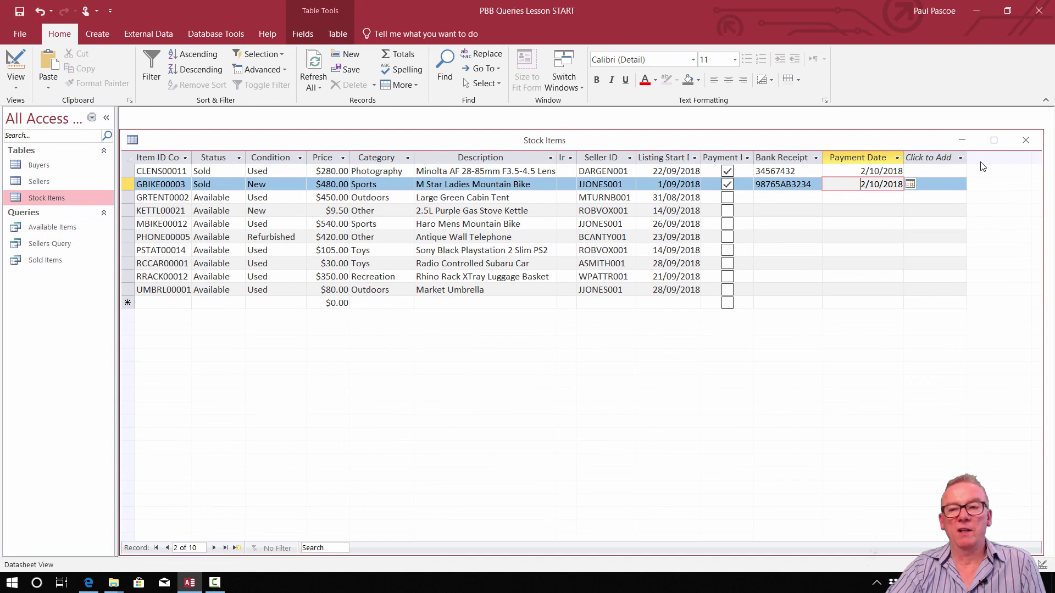
click(1025, 141)
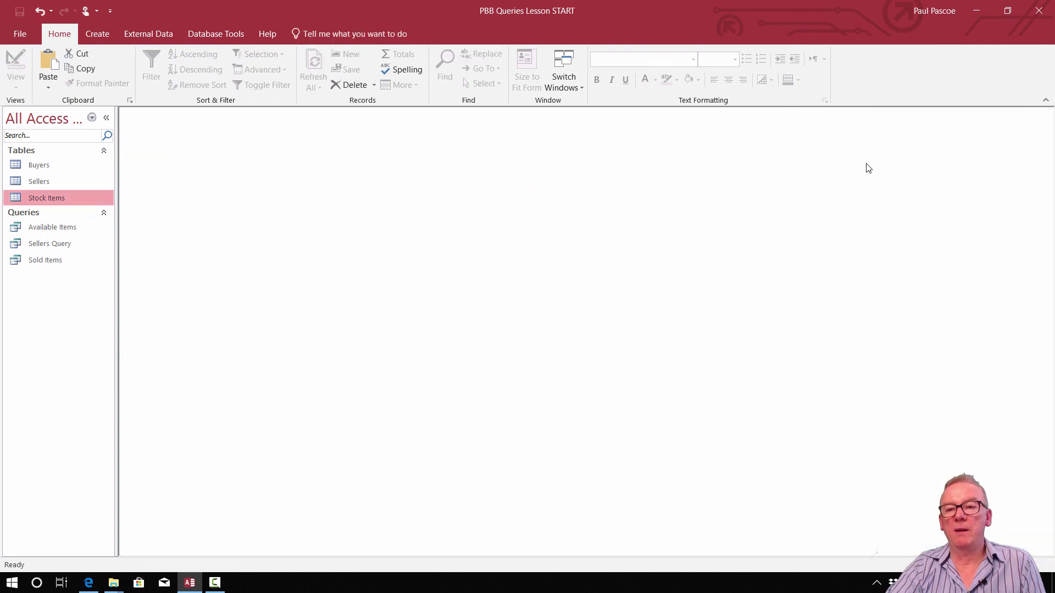
double_click(53, 261)
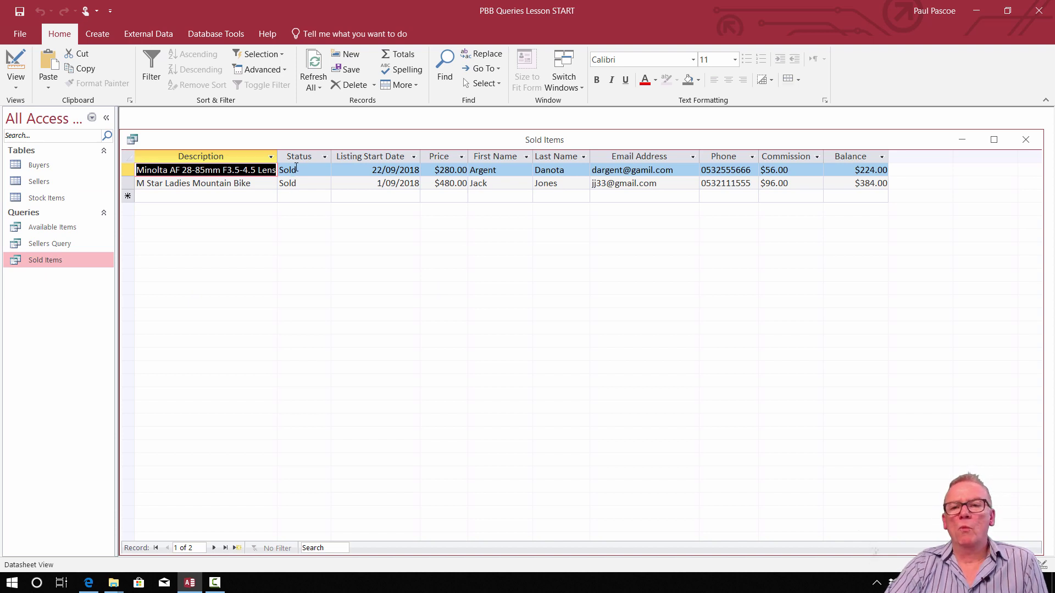
Close the Sold Items query and set item CLENS00011's Status to Out of Stock in the Stock Items table
click(1025, 139)
double_click(48, 199)
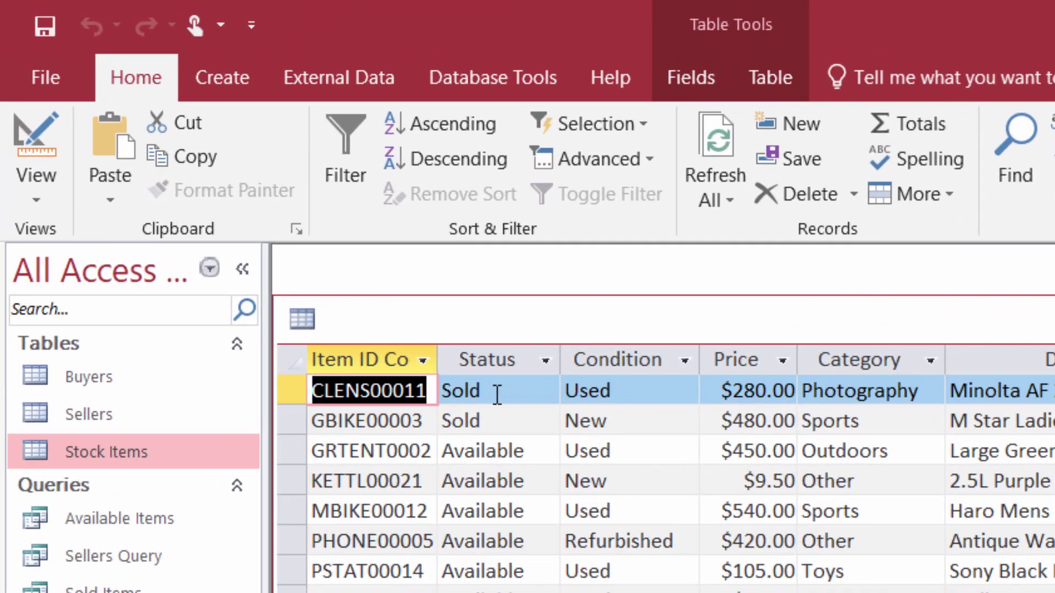
click(496, 394)
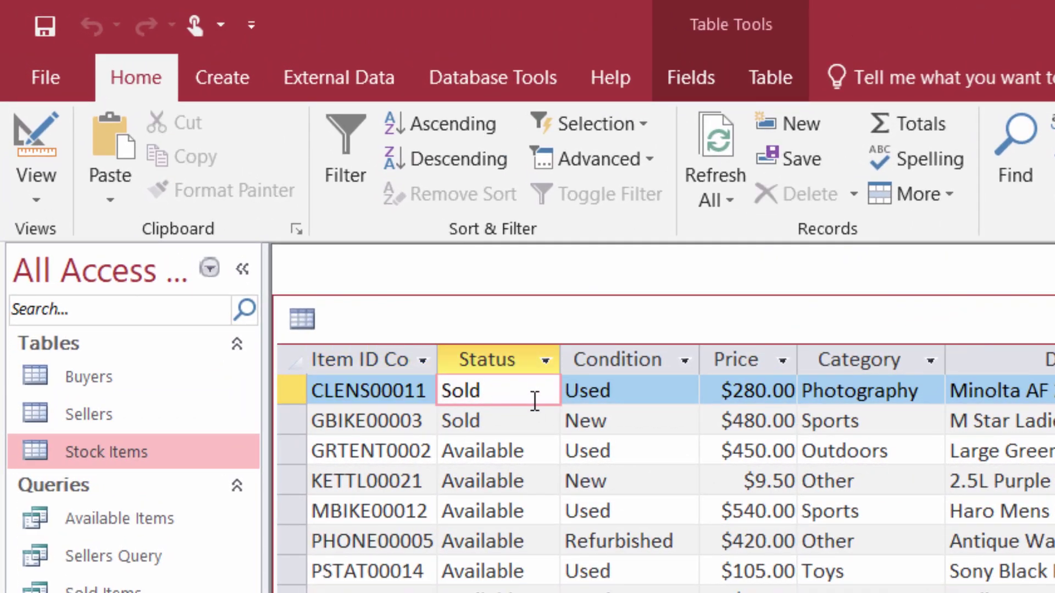
key(BackSpace)
key(BackSpace)
key(BackSpace)
key(BackSpace)
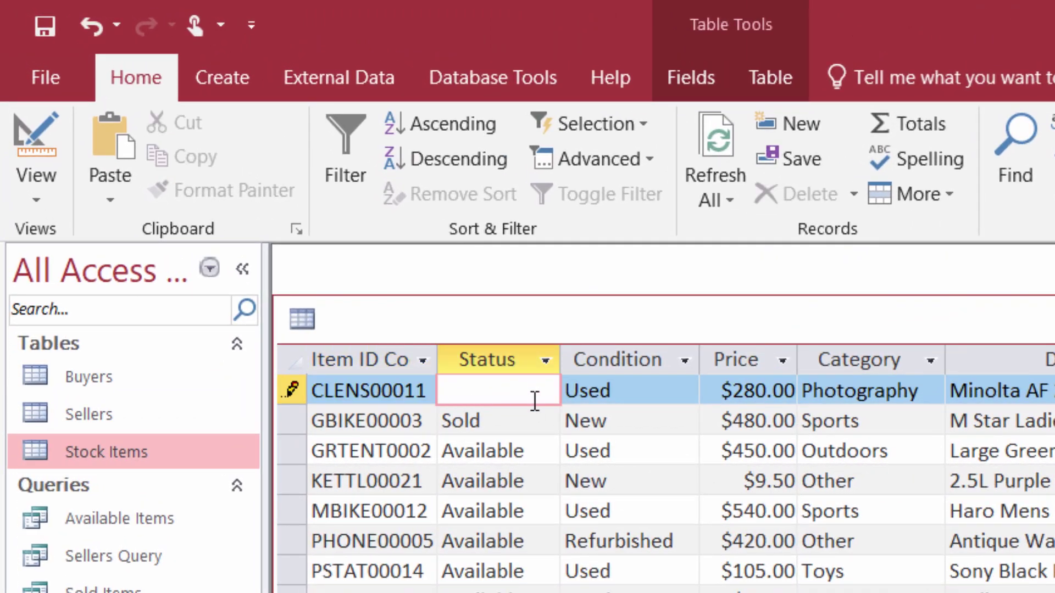
text(Out of )
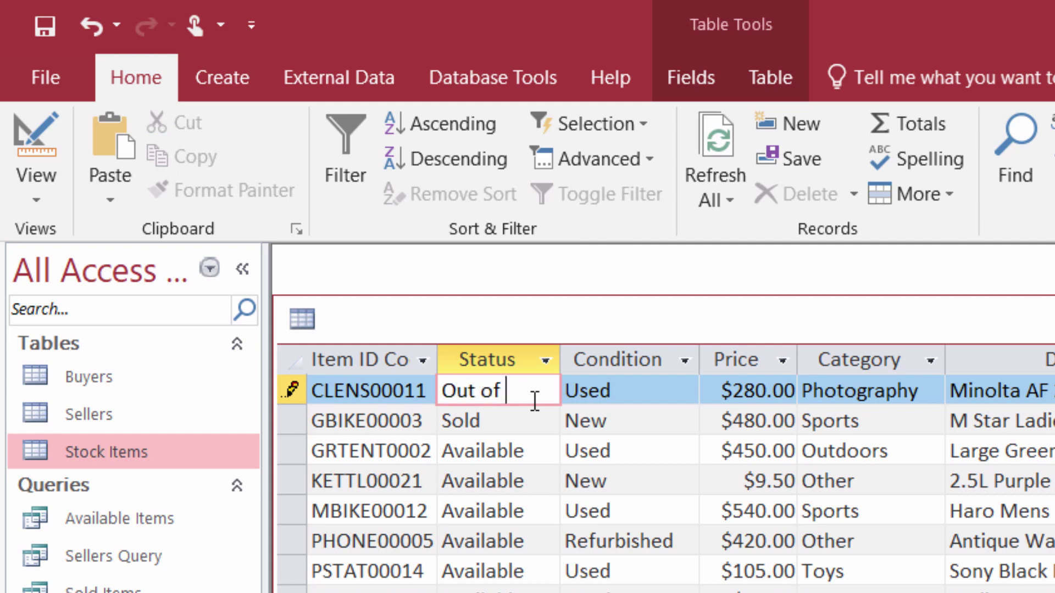
text(Stock)
click(528, 392)
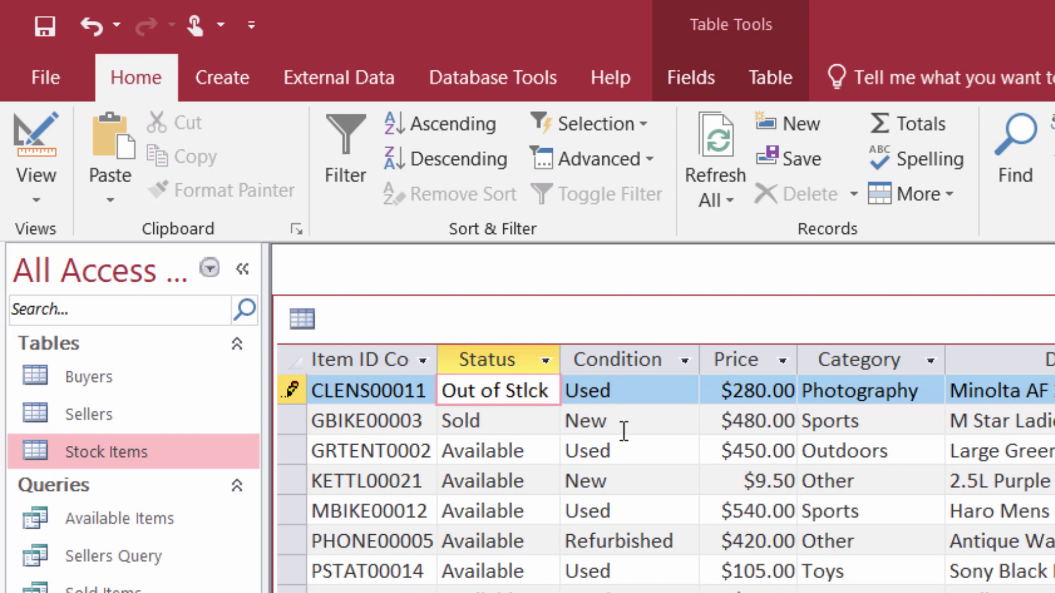
key(BackSpace)
text(o)
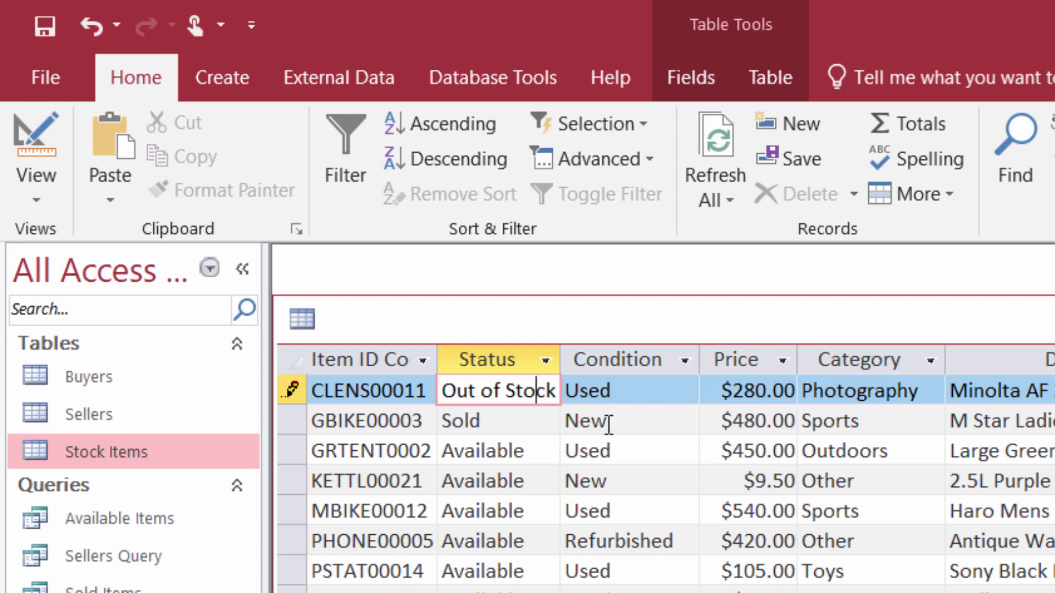
Set the Status of item GBIKE00003 to Out of Stock in the Stock Items table
click(508, 416)
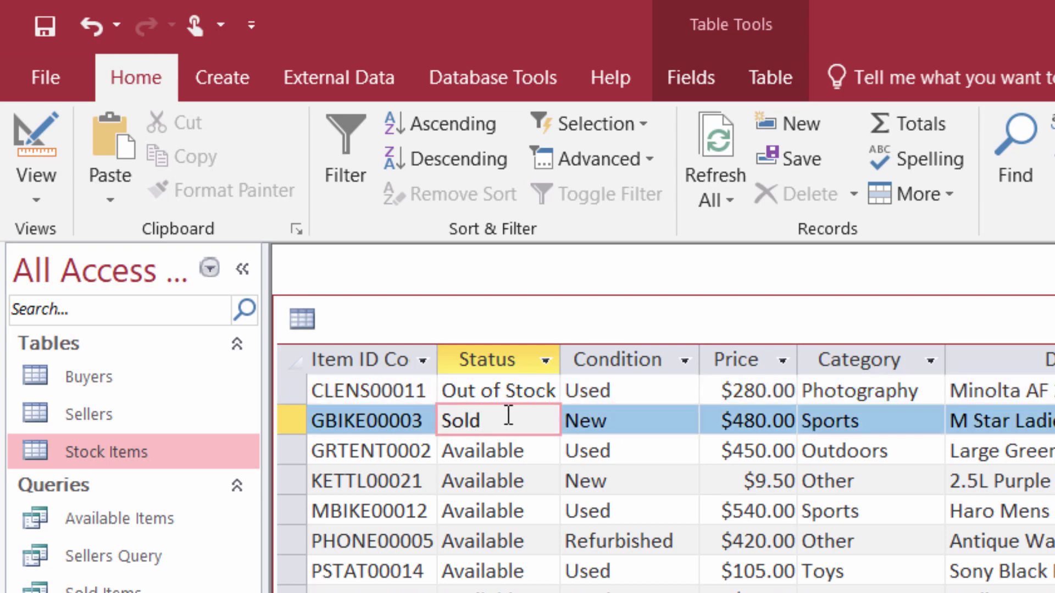
key(BackSpace)
key(BackSpace)
key(BackSpace)
key(BackSpace)
text(Out of S)
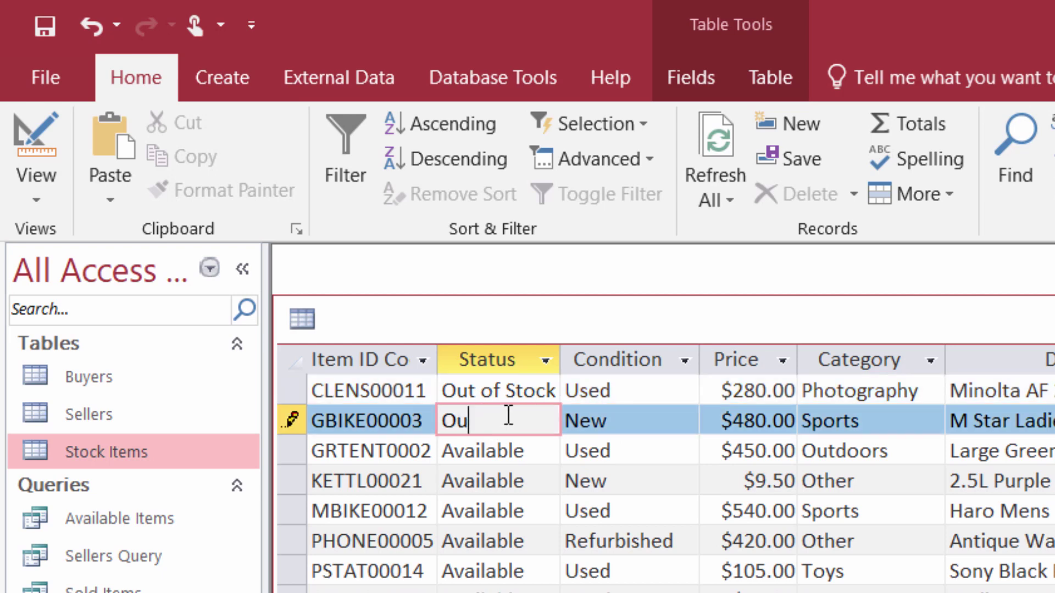
text(tock)
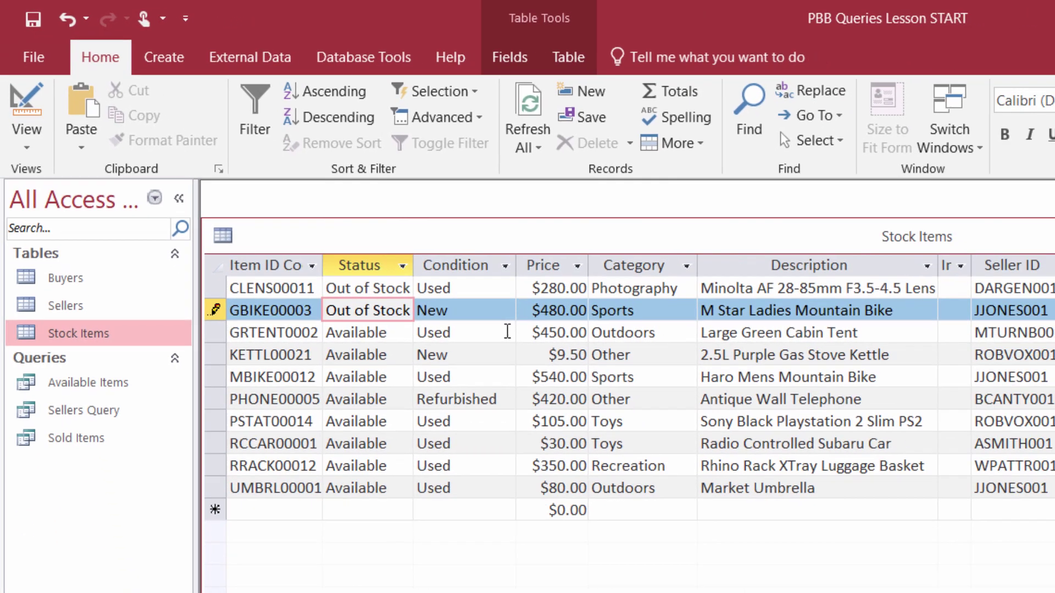
click(507, 332)
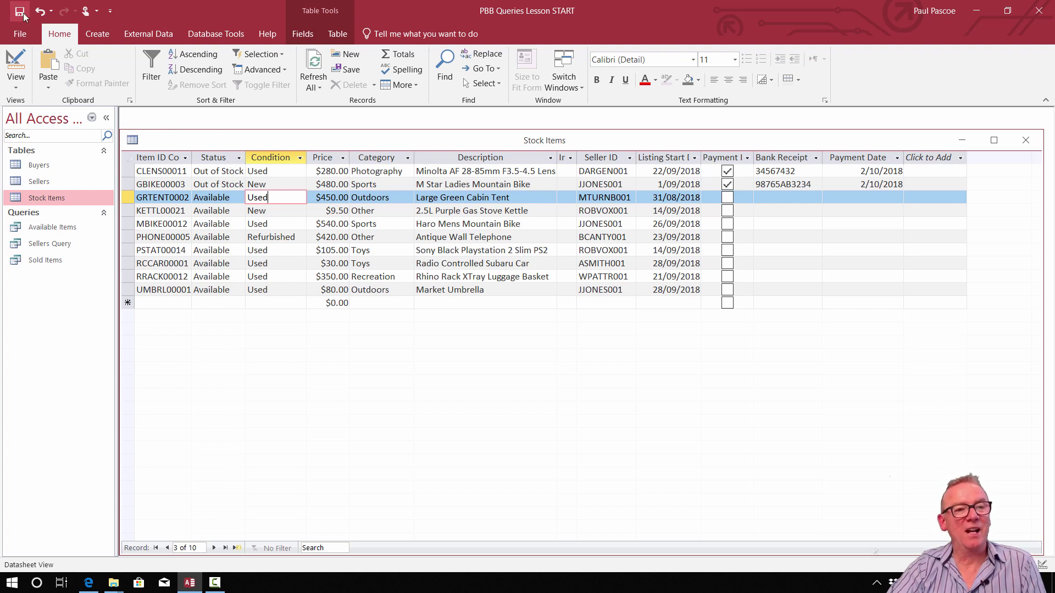
Close the Stock Items table and reopen the Sold Items query to check which records it returns
click(1024, 140)
click(43, 263)
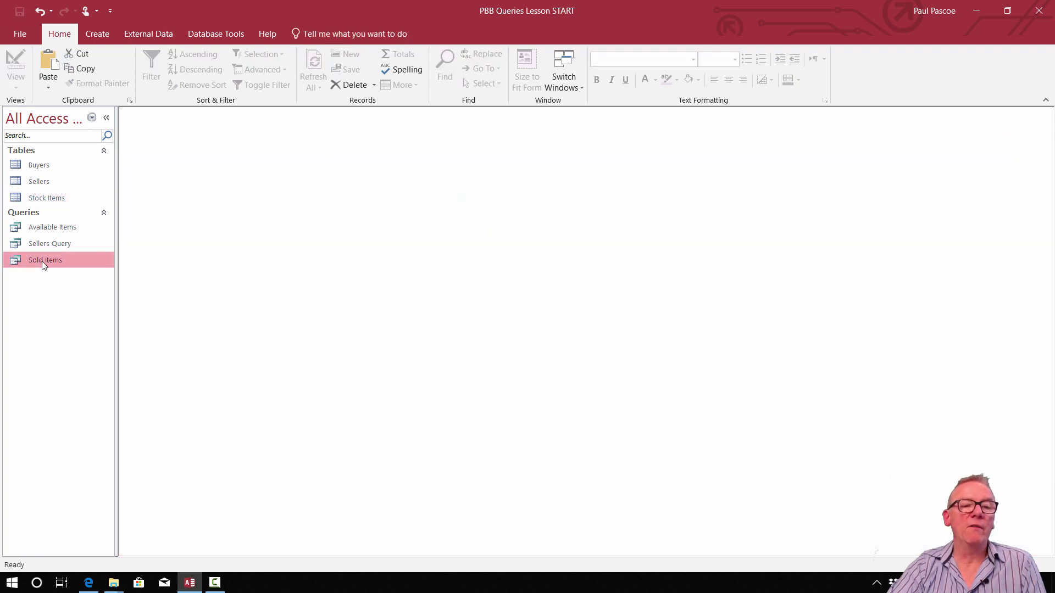
double_click(42, 262)
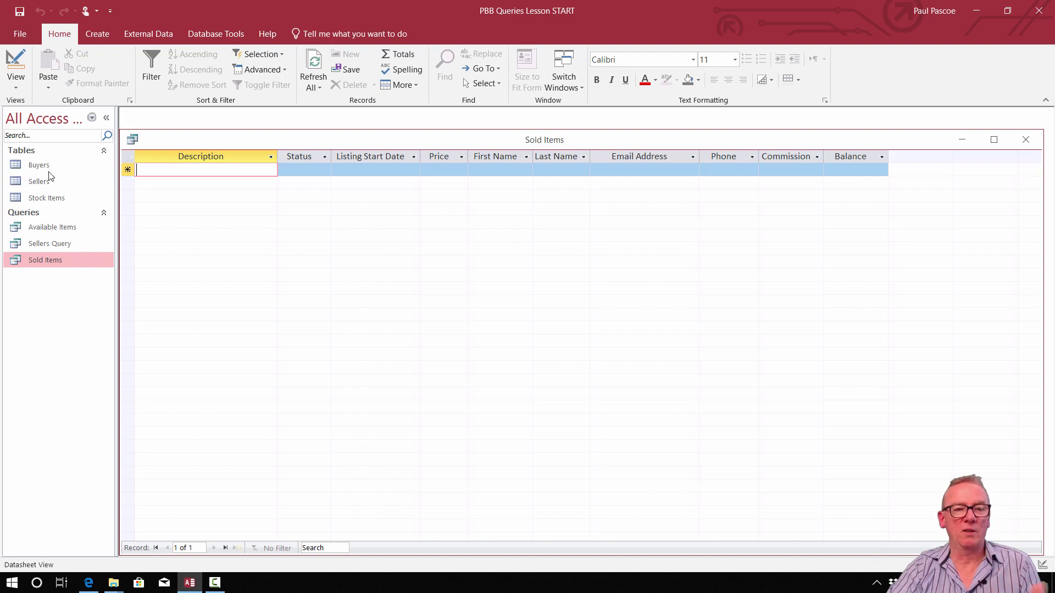
Add "Out of Stock" as an alternative Status criterion below "Sold" in the Sold Items query design and run the query
click(16, 87)
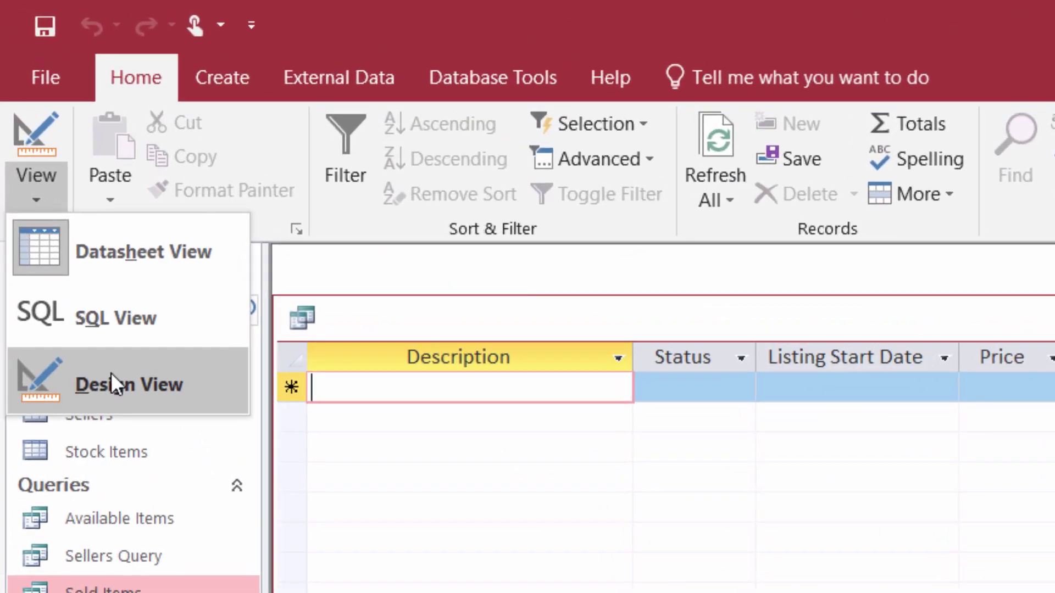
click(51, 183)
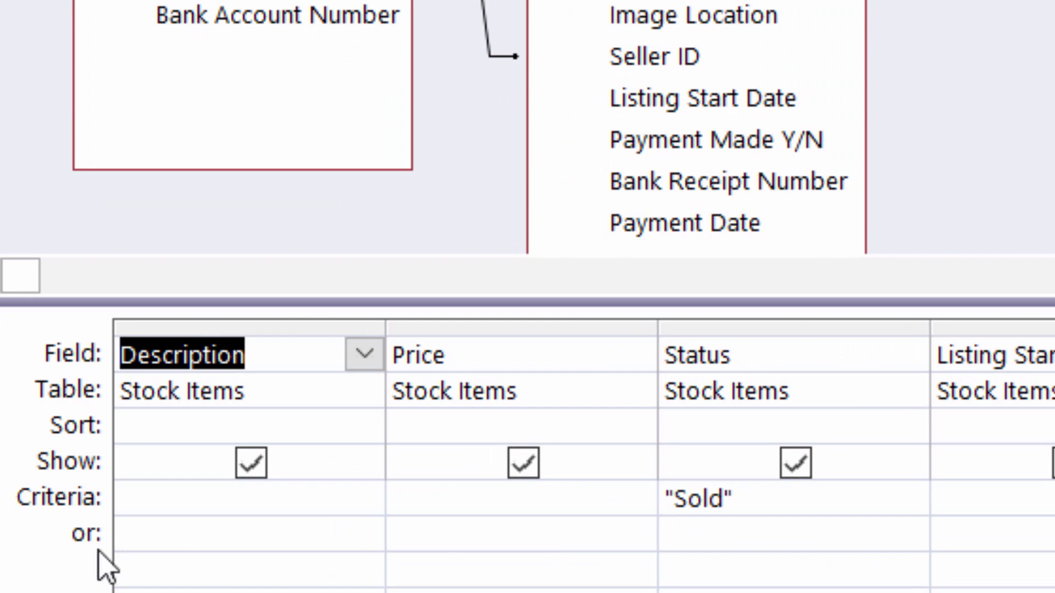
click(661, 539)
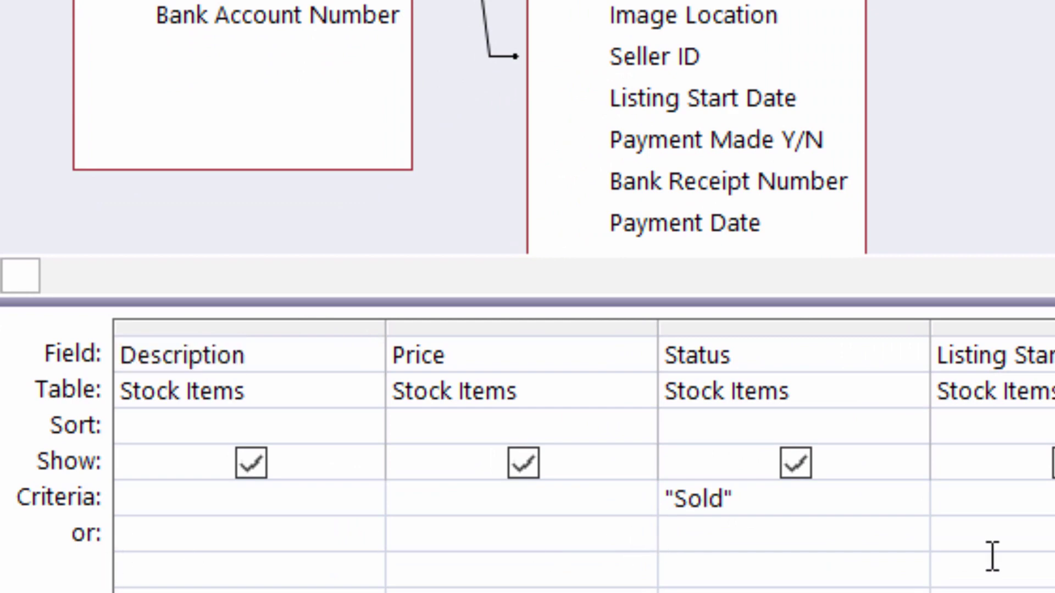
text("out of)
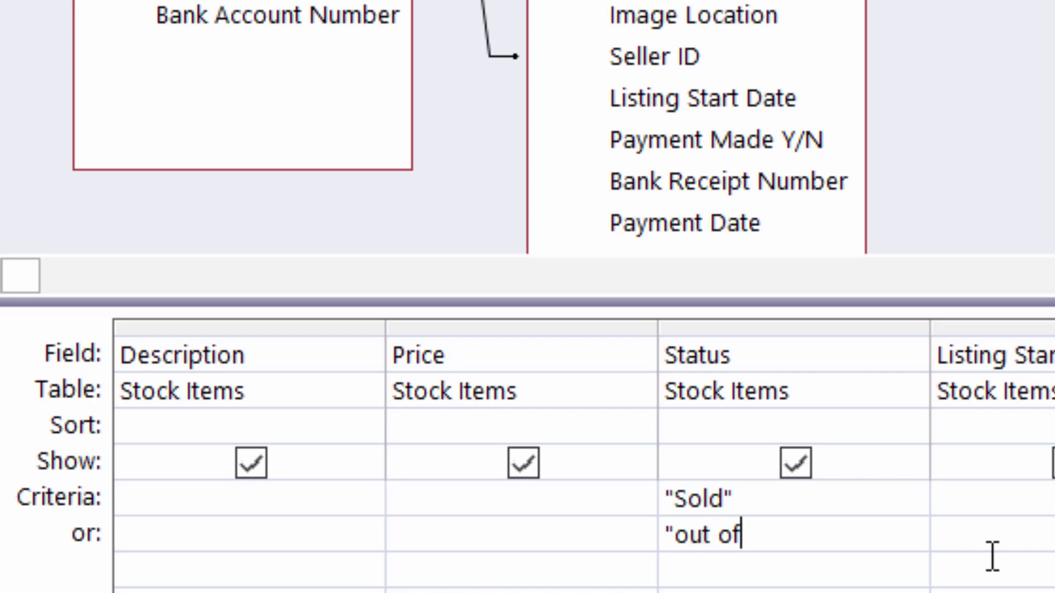
text( Stock")
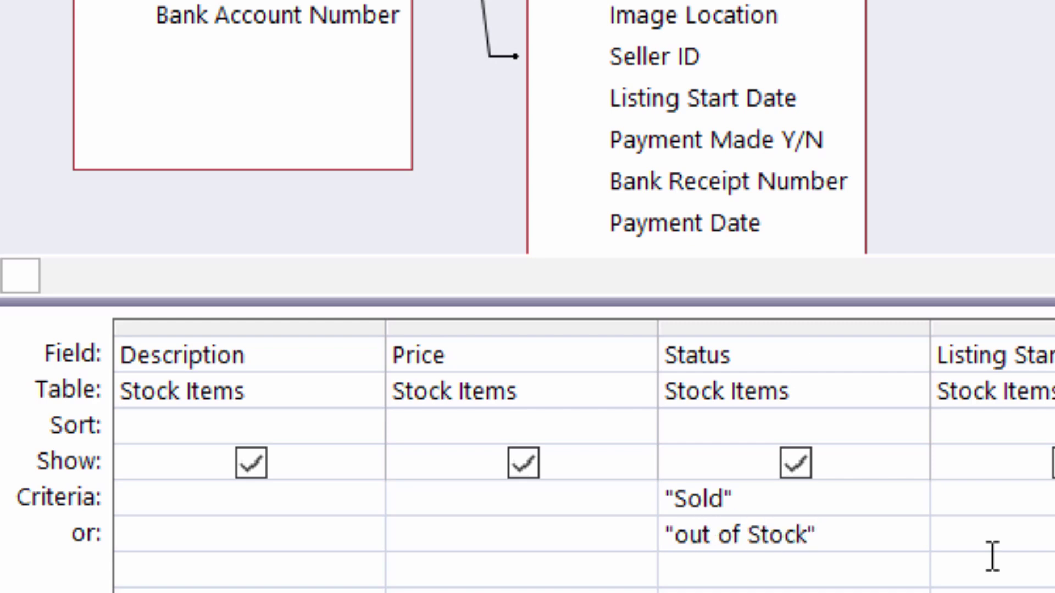
click(690, 532)
key(BackSpace)
text(O)
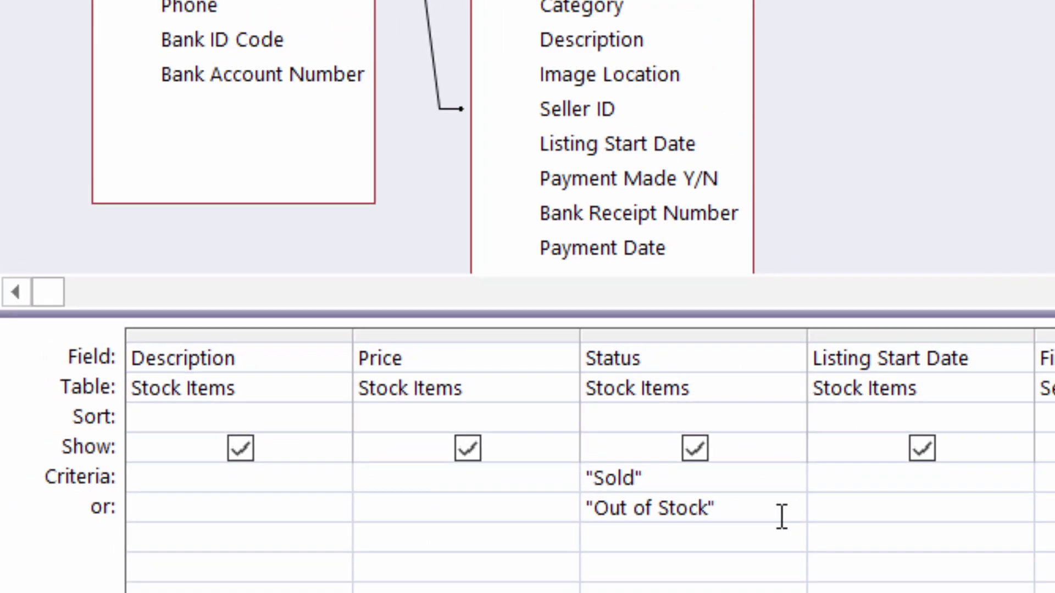
click(896, 540)
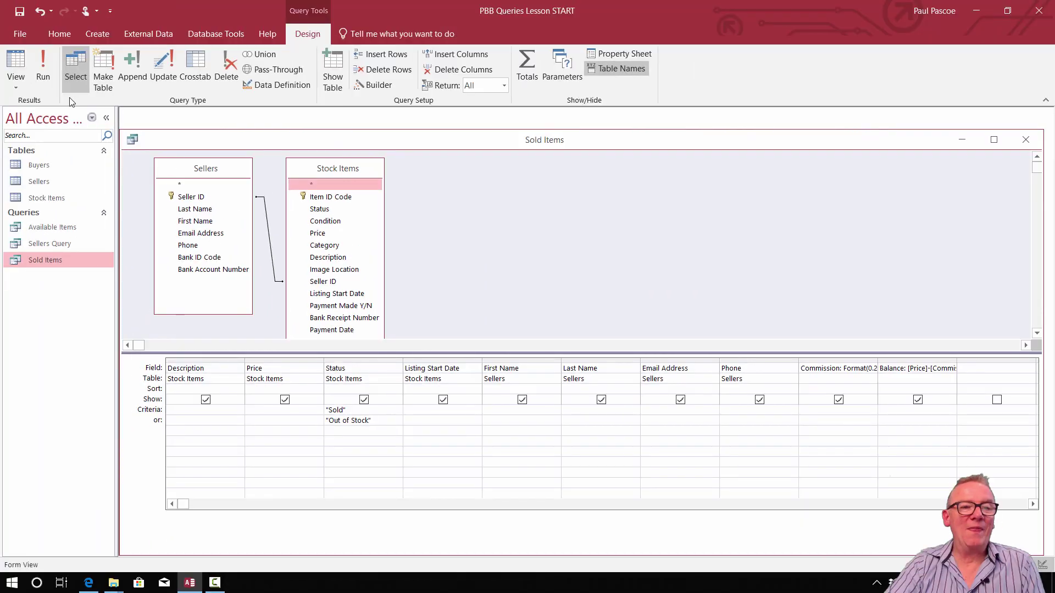
click(43, 67)
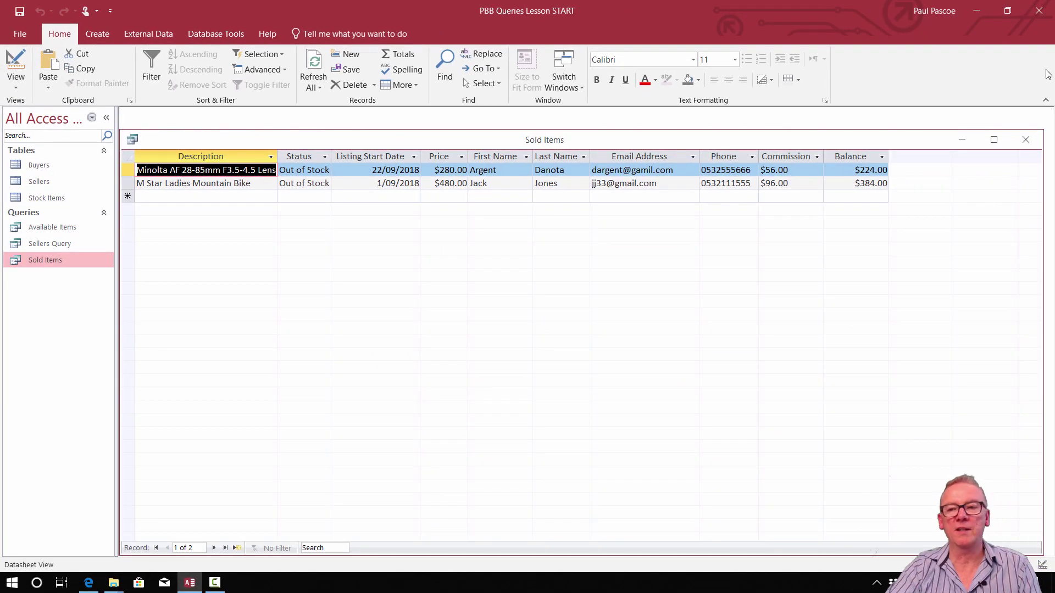
Close the Sold Items query, then copy and paste the Available Items query among the database objects
click(1025, 140)
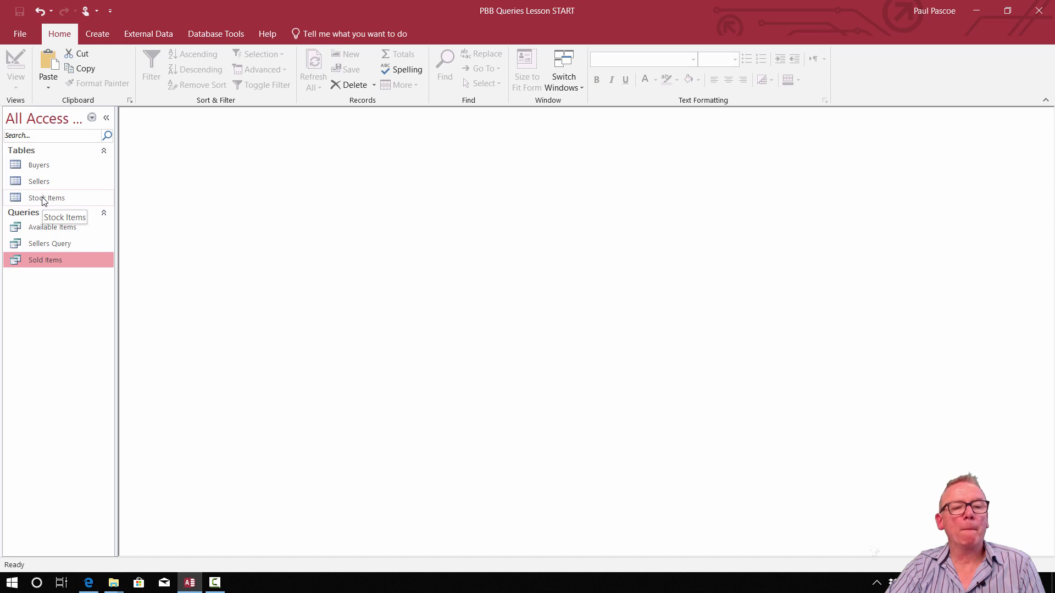
click(46, 225)
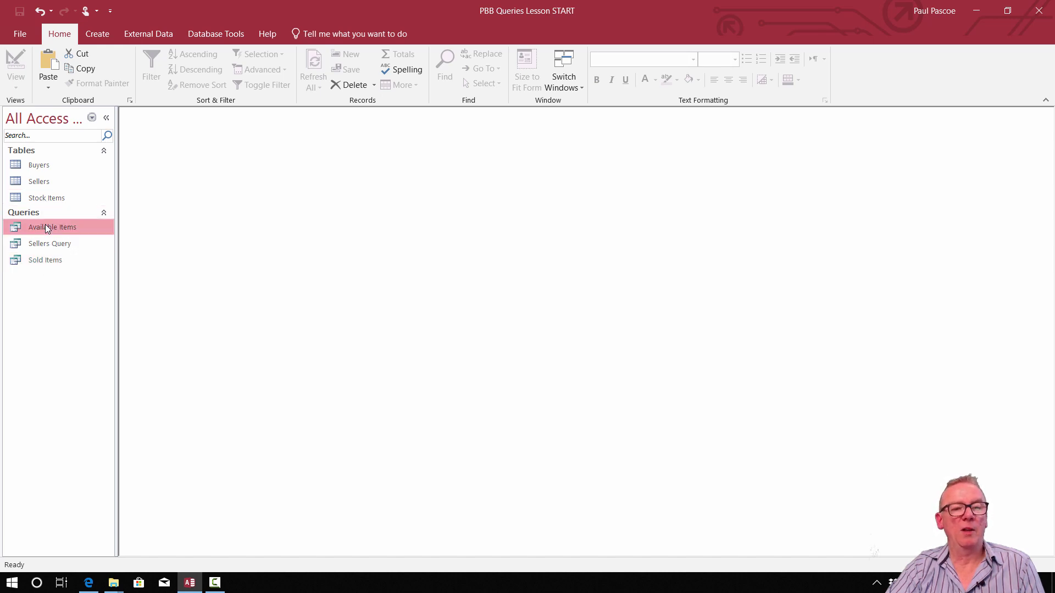
right_click(45, 226)
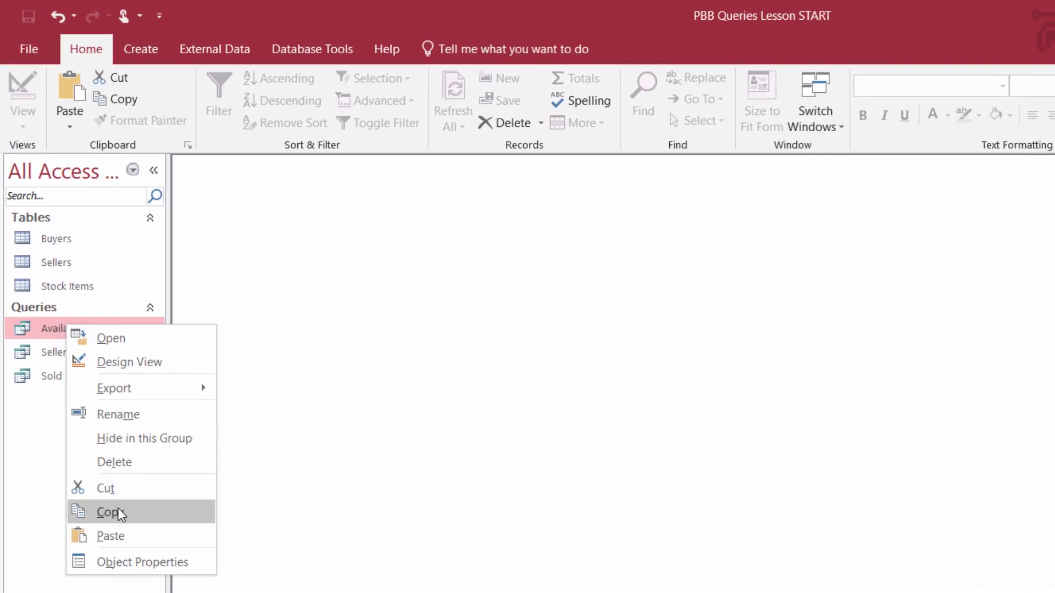
click(118, 512)
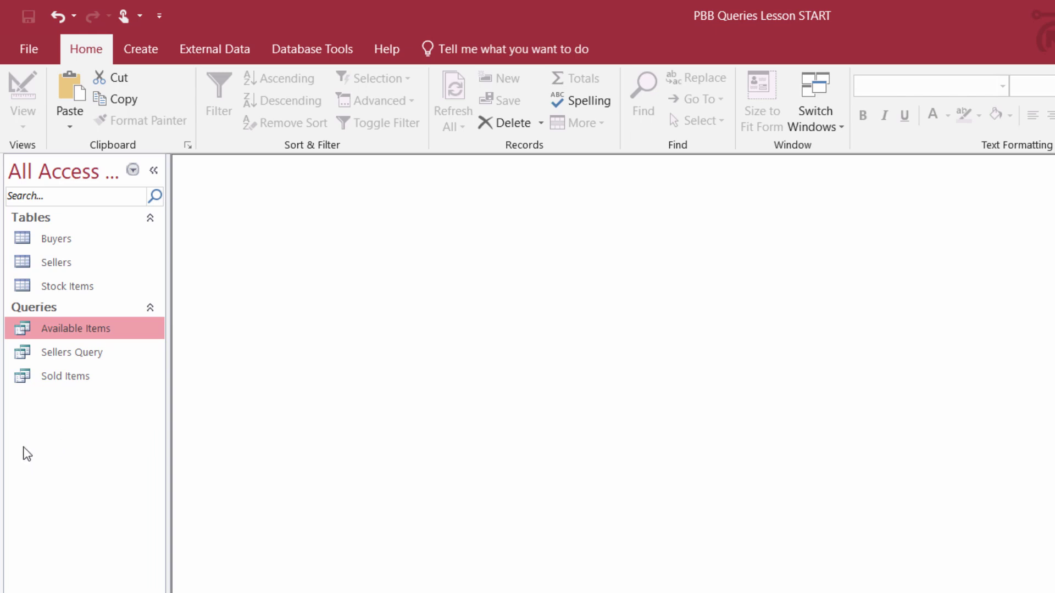
right_click(65, 438)
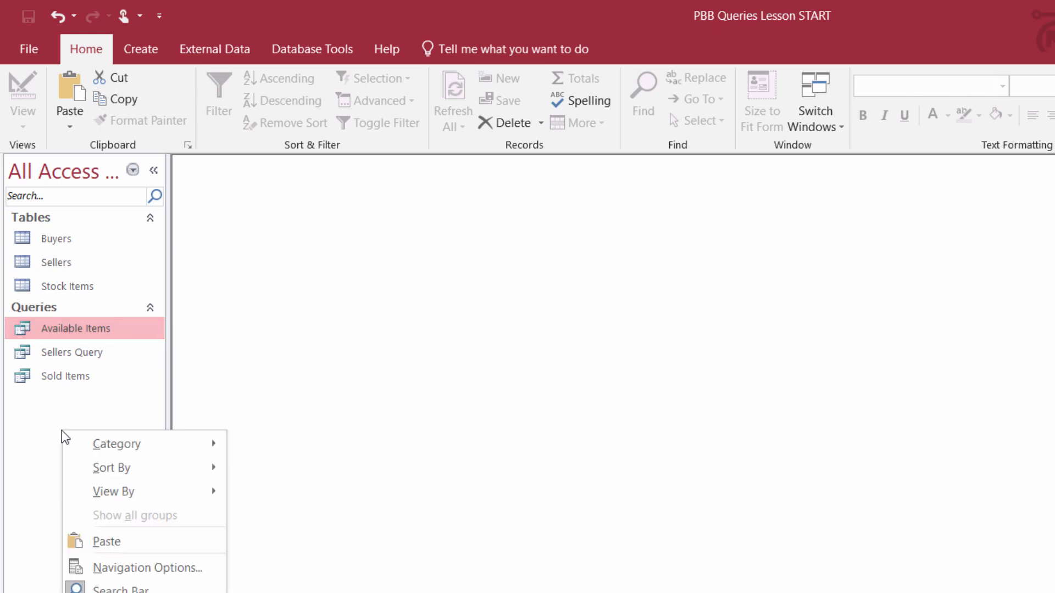
click(100, 539)
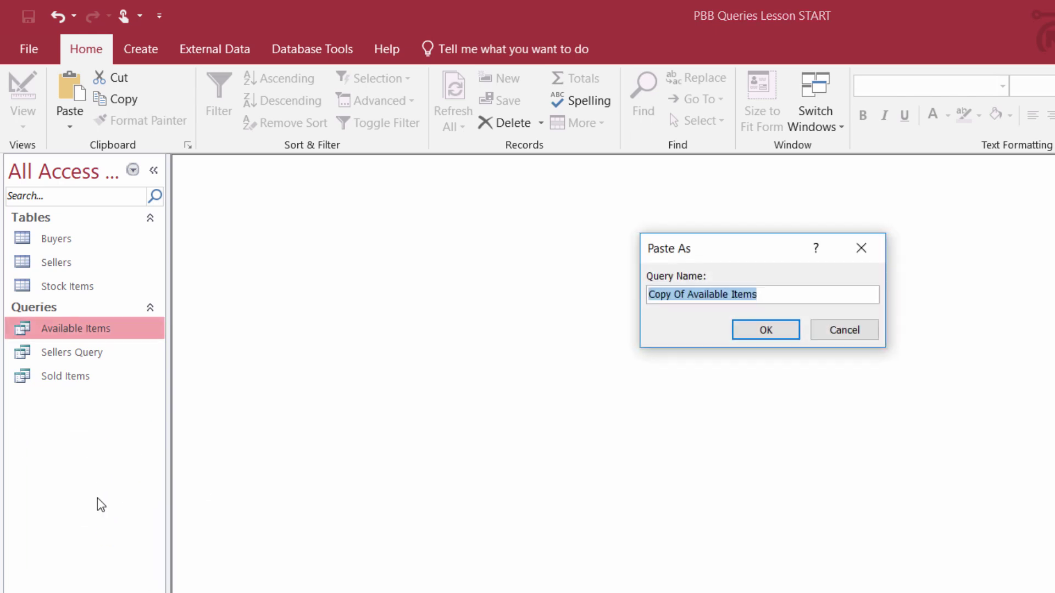
Name the pasted query Choose Stock Status and confirm the copy
click(761, 297)
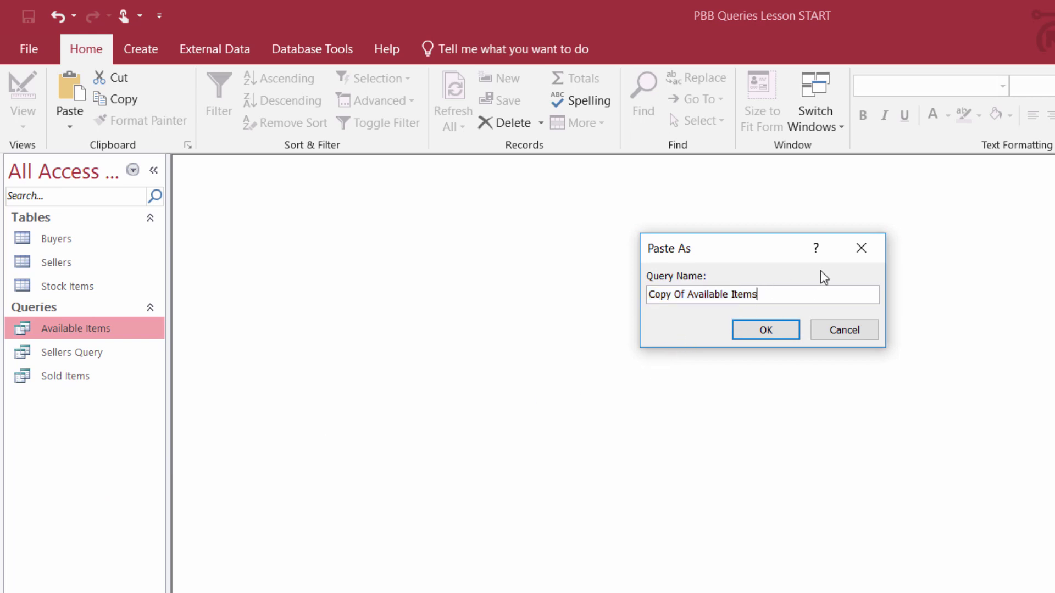
key(Left)
key(Left)
key(Left)
key(Left)
key(Left)
key(End)
key(BackSpace)
key(BackSpace)
key(BackSpace)
key(BackSpace)
key(BackSpace)
key(BackSpace)
key(BackSpace)
key(BackSpace)
key(BackSpace)
key(BackSpace)
key(BackSpace)
key(BackSpace)
key(BackSpace)
key(BackSpace)
key(BackSpace)
key(BackSpace)
key(BackSpace)
key(BackSpace)
key(BackSpace)
key(BackSpace)
key(BackSpace)
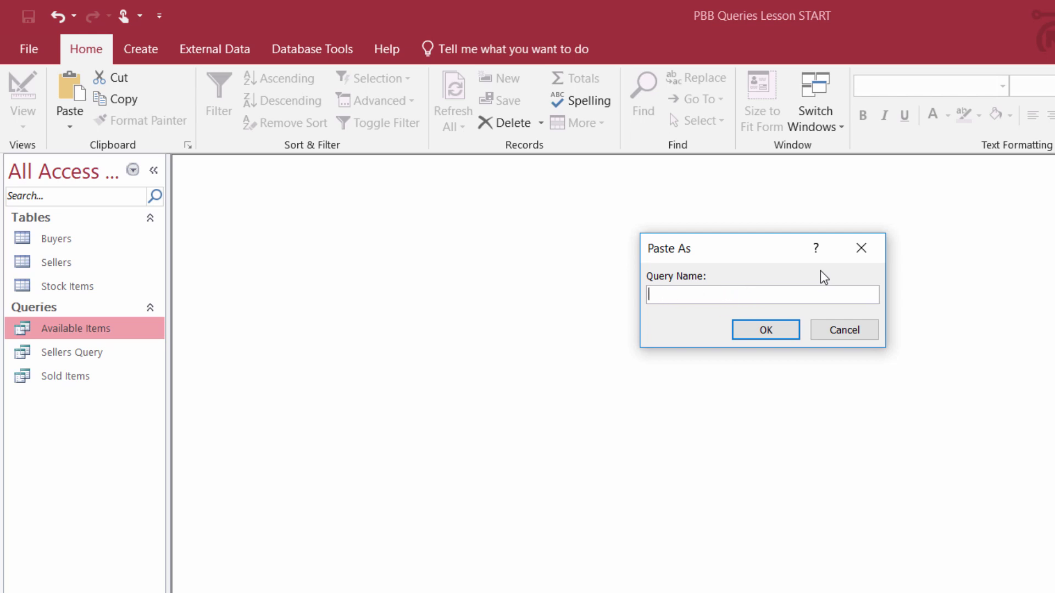
text(hoose Stock Status)
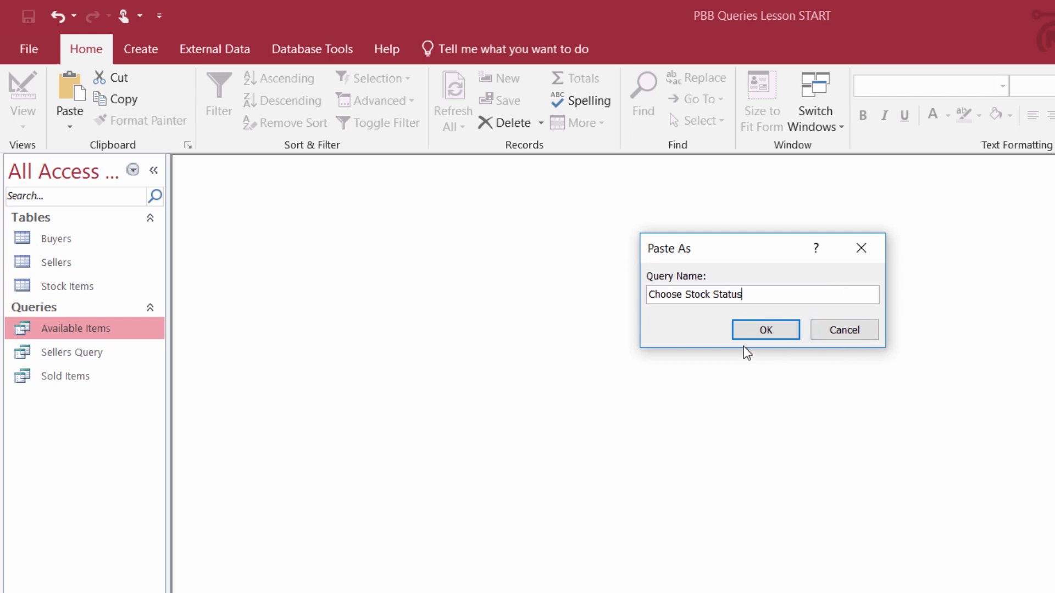
click(751, 334)
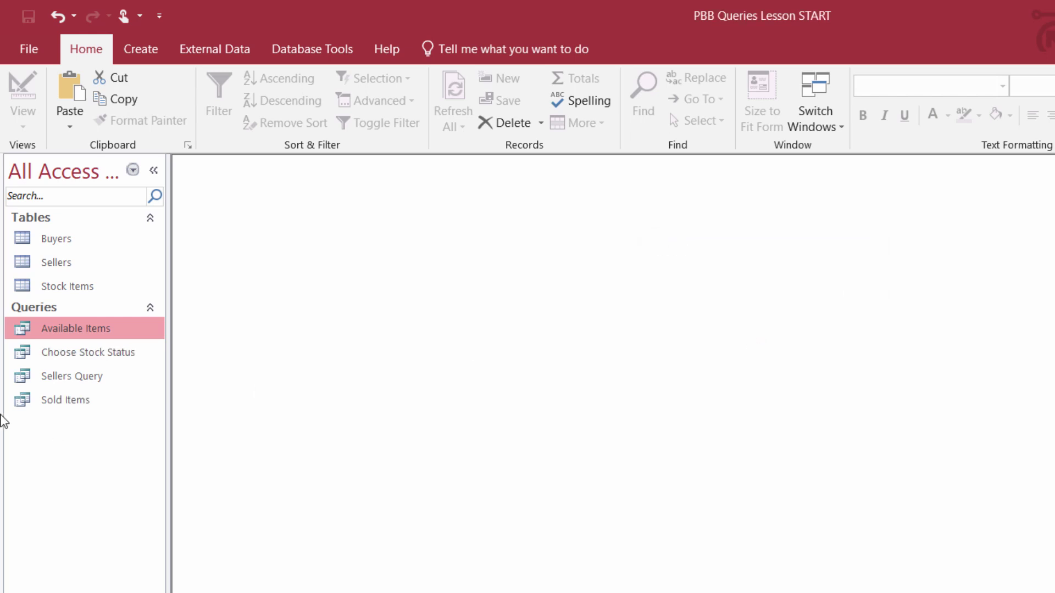
Open the Choose Stock Status query and switch to its design at the Status criterion
double_click(63, 353)
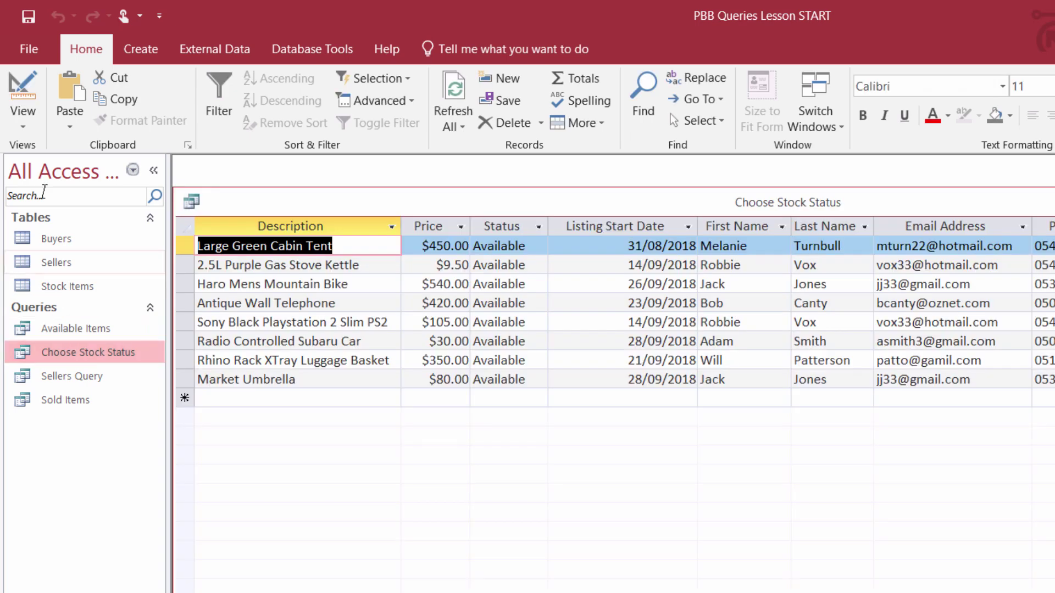
click(25, 128)
click(70, 245)
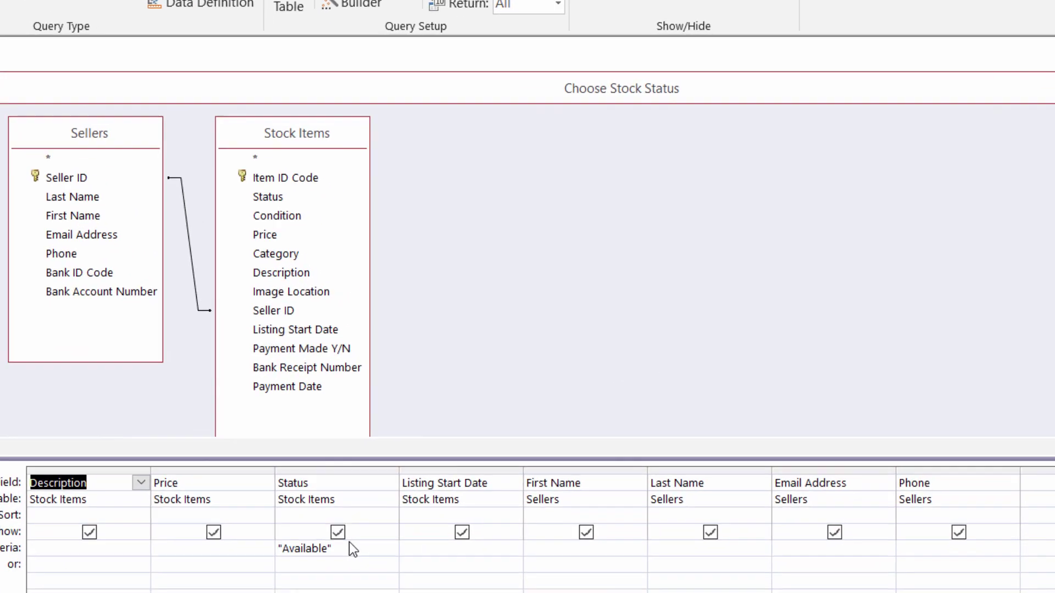
click(474, 555)
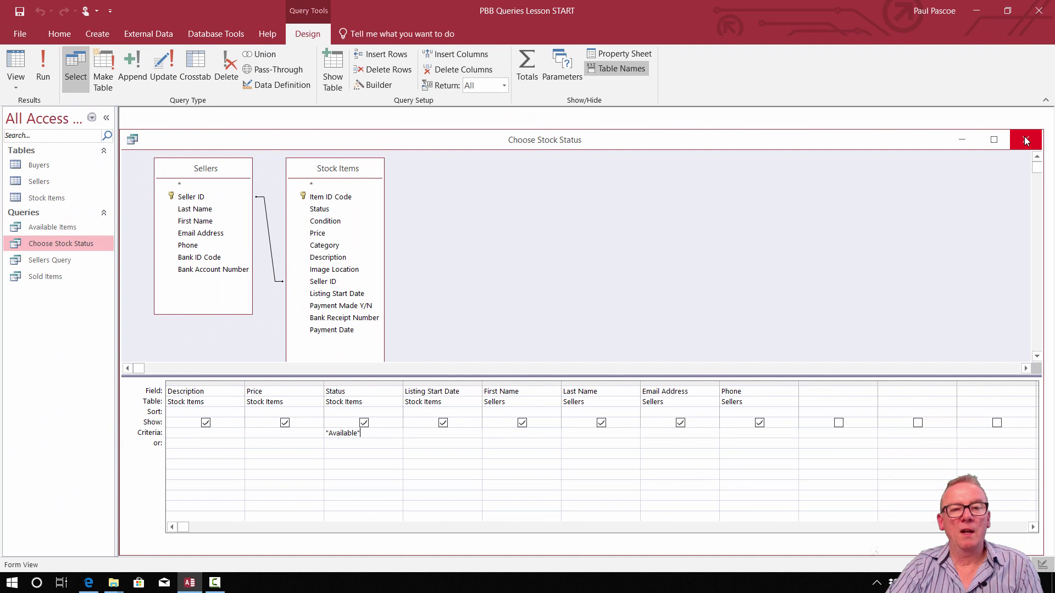
Close the Choose Stock Status query and remove it from the database objects
click(1025, 141)
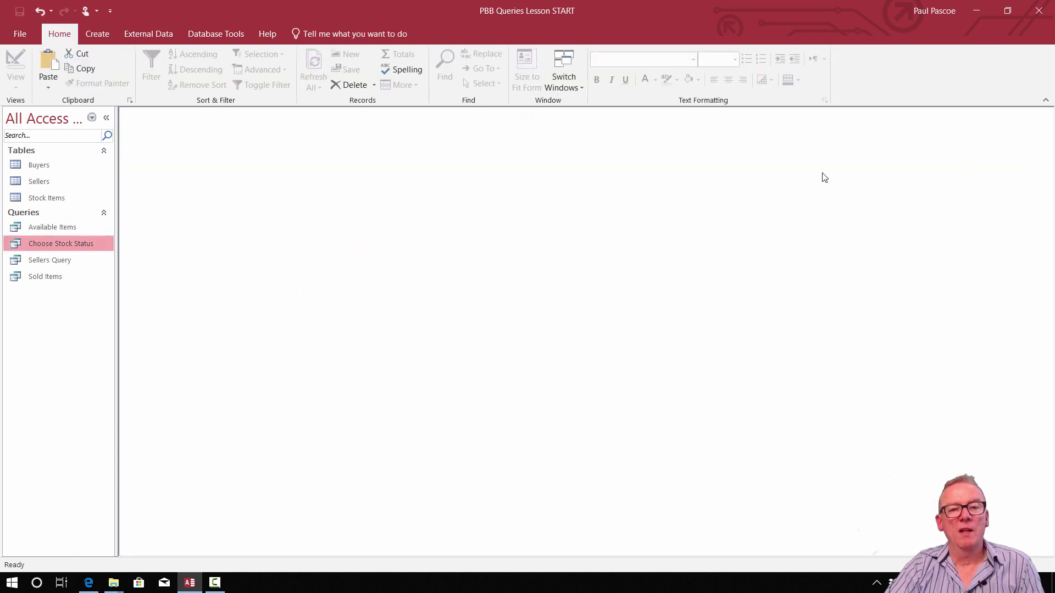
right_click(54, 243)
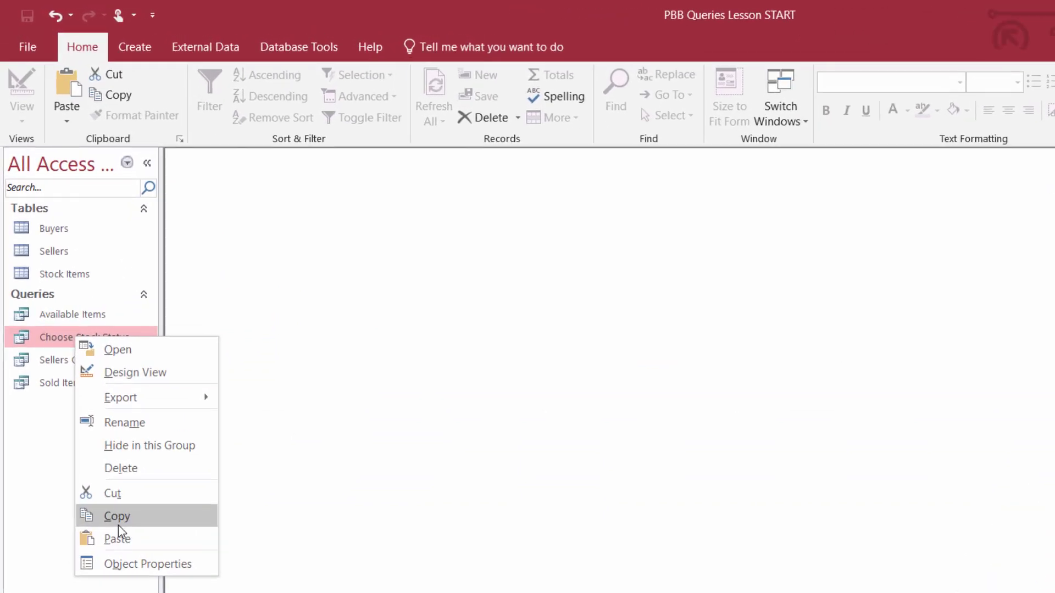
click(113, 494)
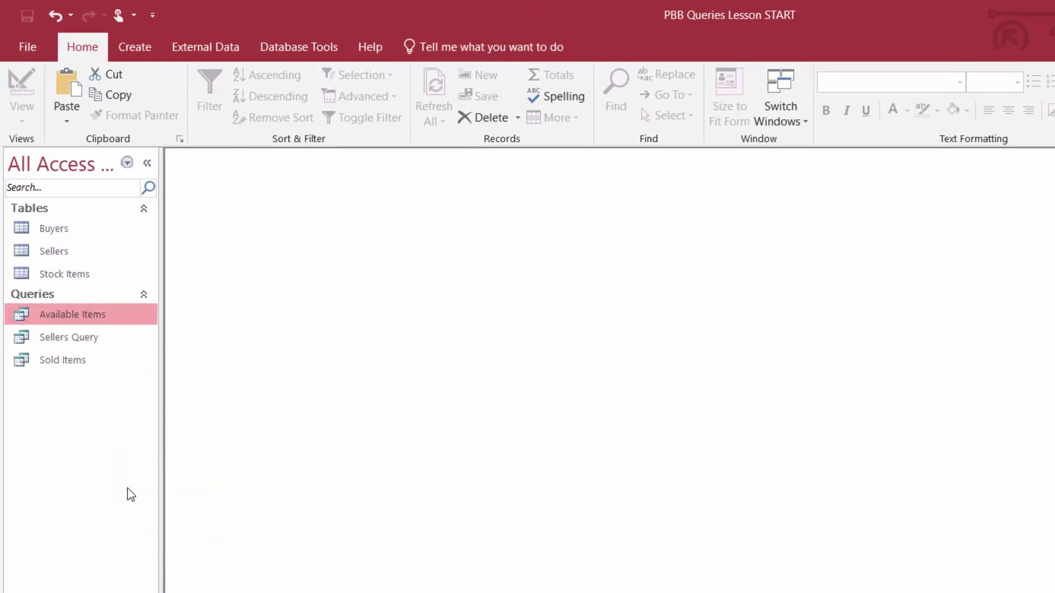
Copy the Sold Items query and paste it among the database objects
click(71, 364)
right_click(71, 367)
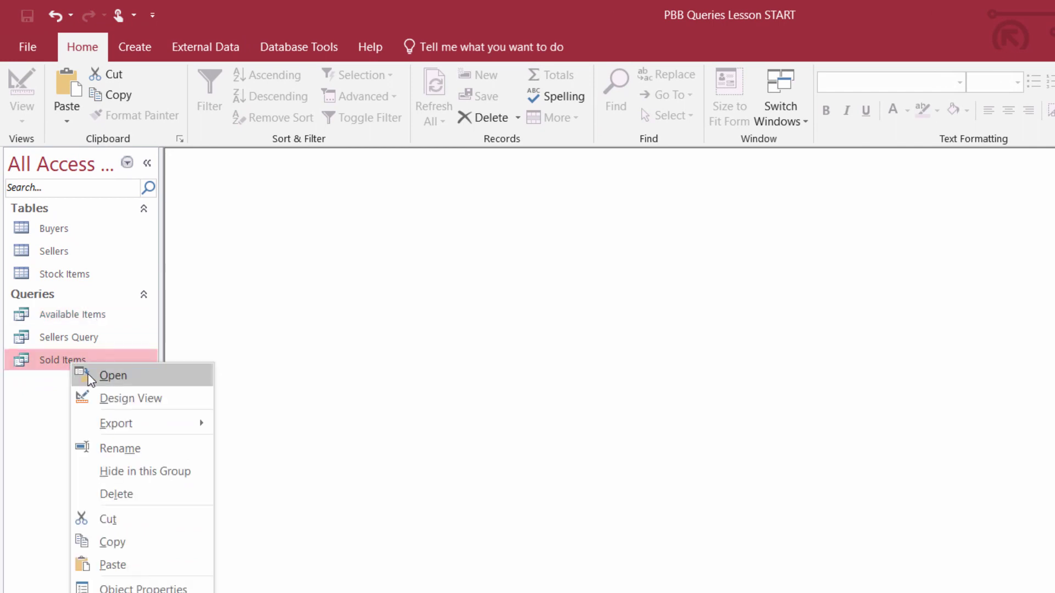
click(118, 541)
right_click(64, 438)
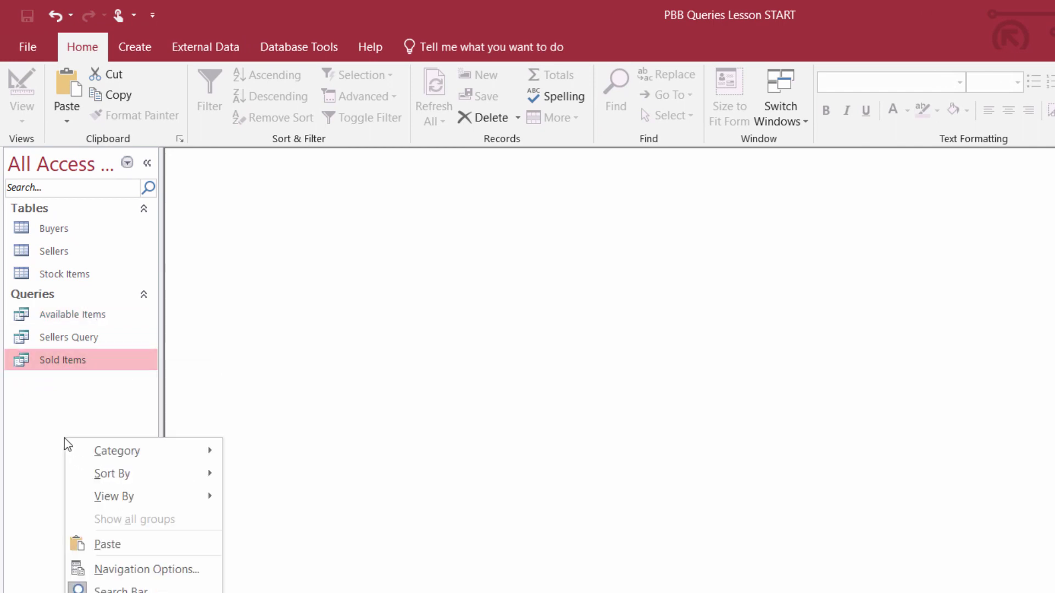
click(114, 541)
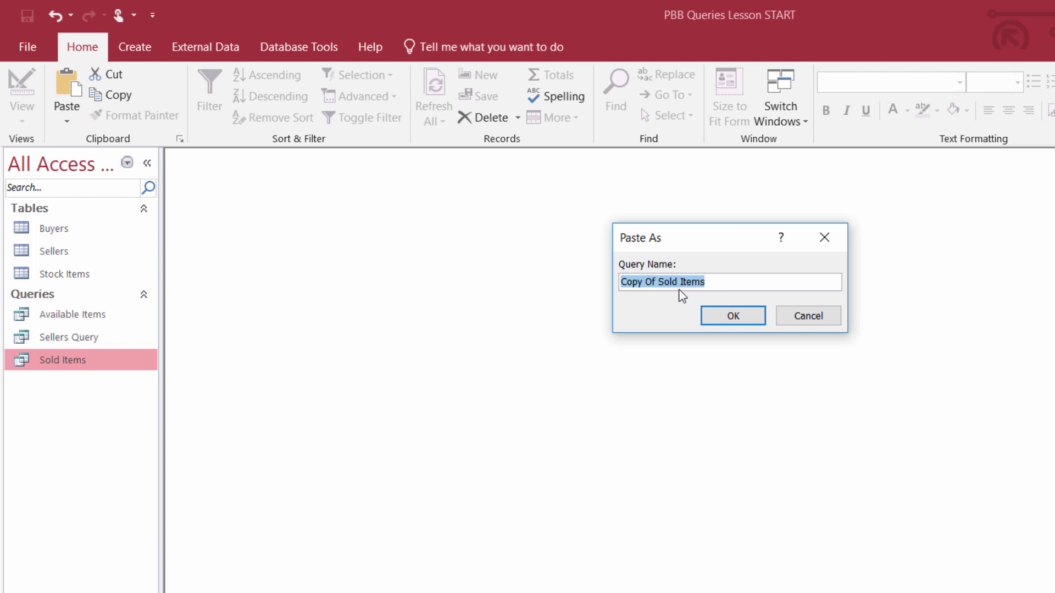
Name the pasted query Choose Stock Status and confirm the copy
click(709, 282)
key(BackSpace)
key(BackSpace)
key(BackSpace)
key(BackSpace)
key(BackSpace)
key(BackSpace)
key(BackSpace)
key(BackSpace)
key(BackSpace)
key(BackSpace)
key(BackSpace)
key(BackSpace)
key(BackSpace)
key(BackSpace)
key(BackSpace)
key(BackSpace)
key(BackSpace)
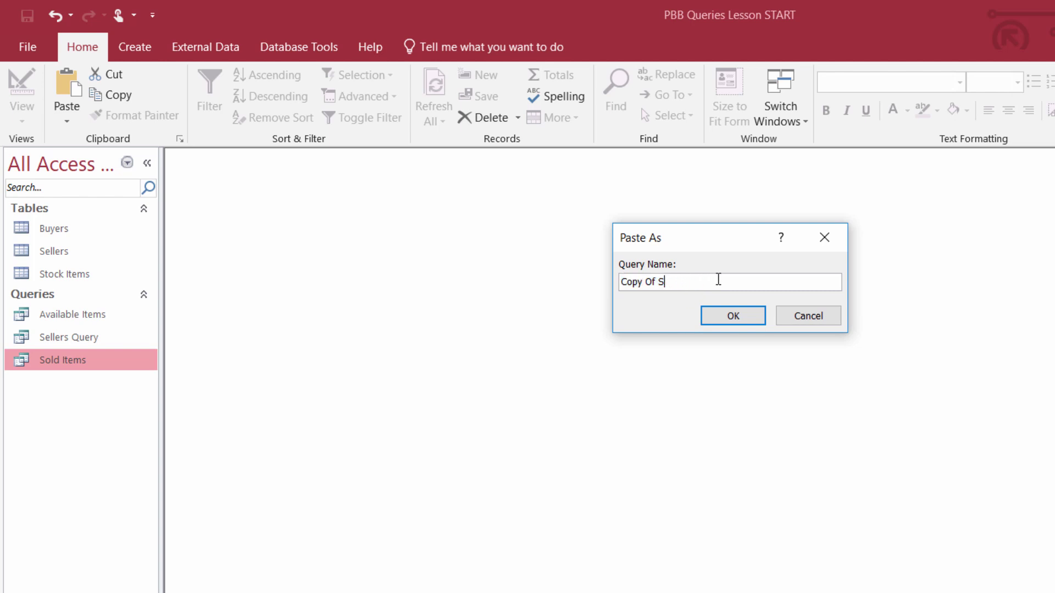
text(Choose Stock Status)
click(720, 315)
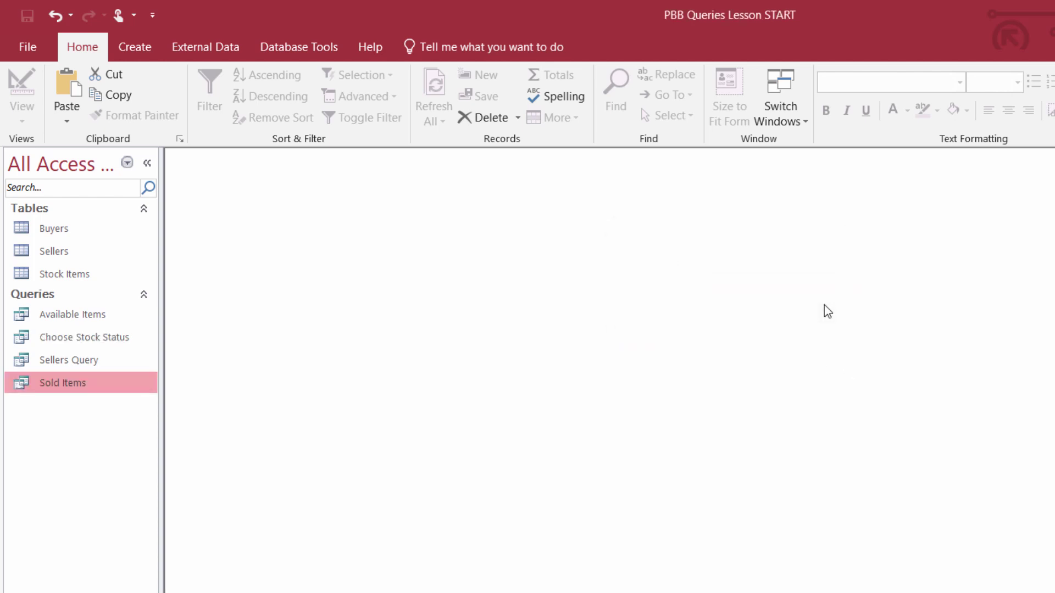
Open the new Choose Stock Status query and switch to its design
double_click(83, 338)
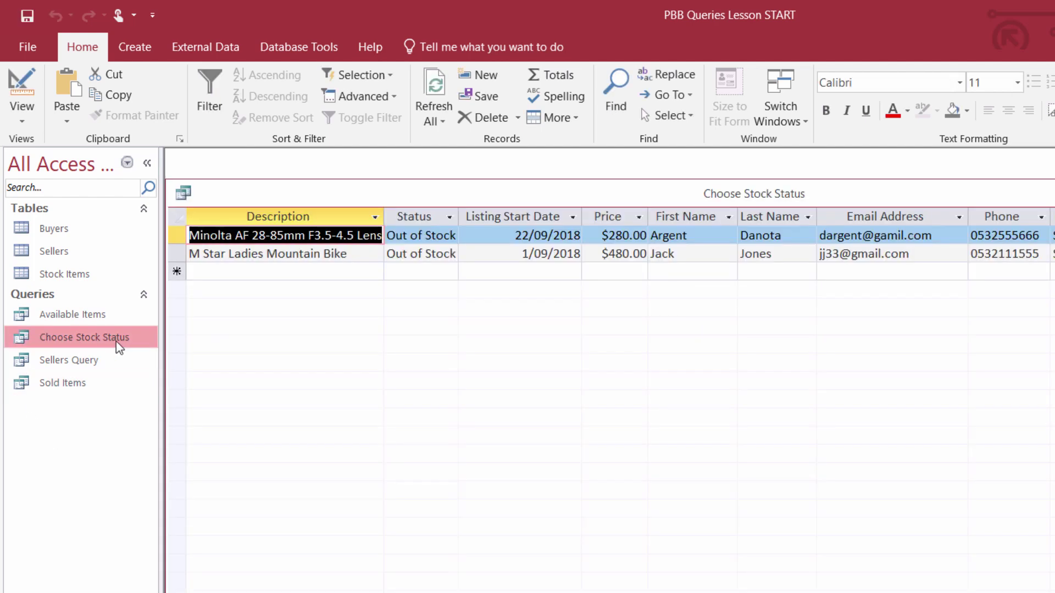
click(18, 117)
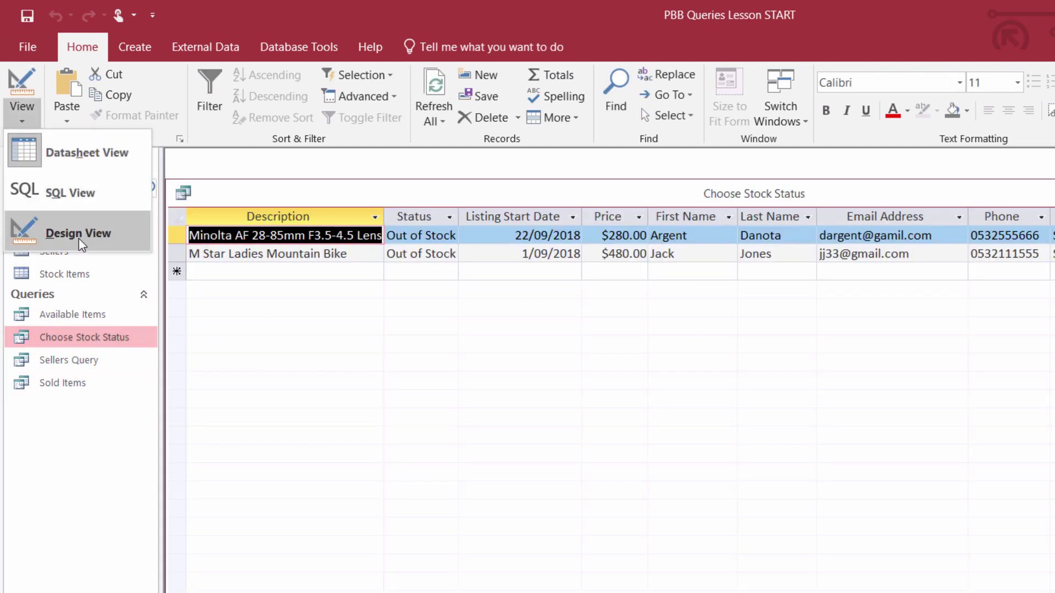
click(77, 233)
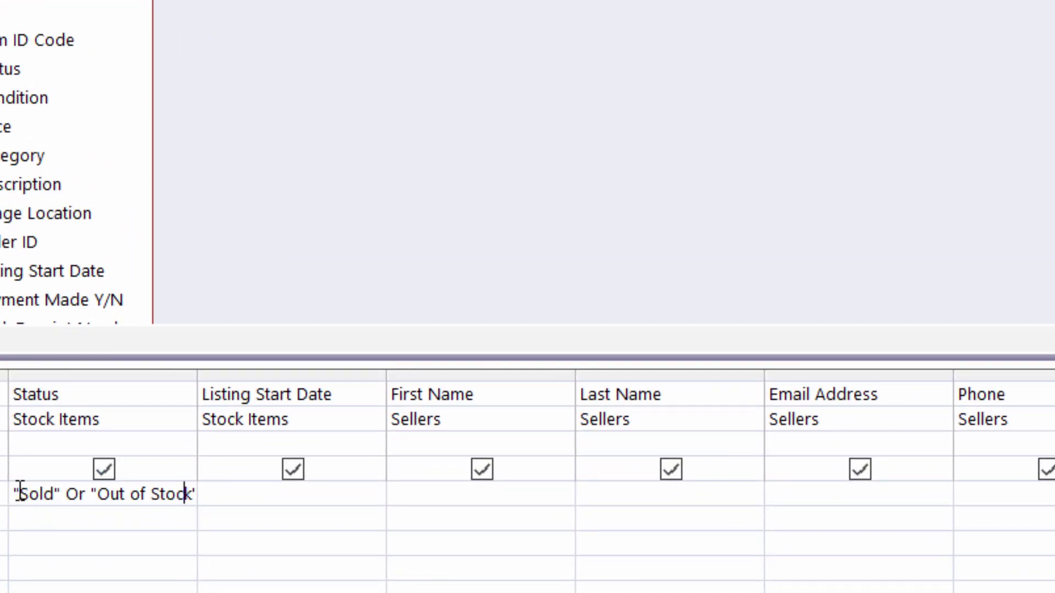
Hide the Status field from the query results and clear its "Sold" Or "Out of Stock" criterion in the Zoom box
drag(21, 492, 86, 478)
click(104, 470)
key(shift+F2)
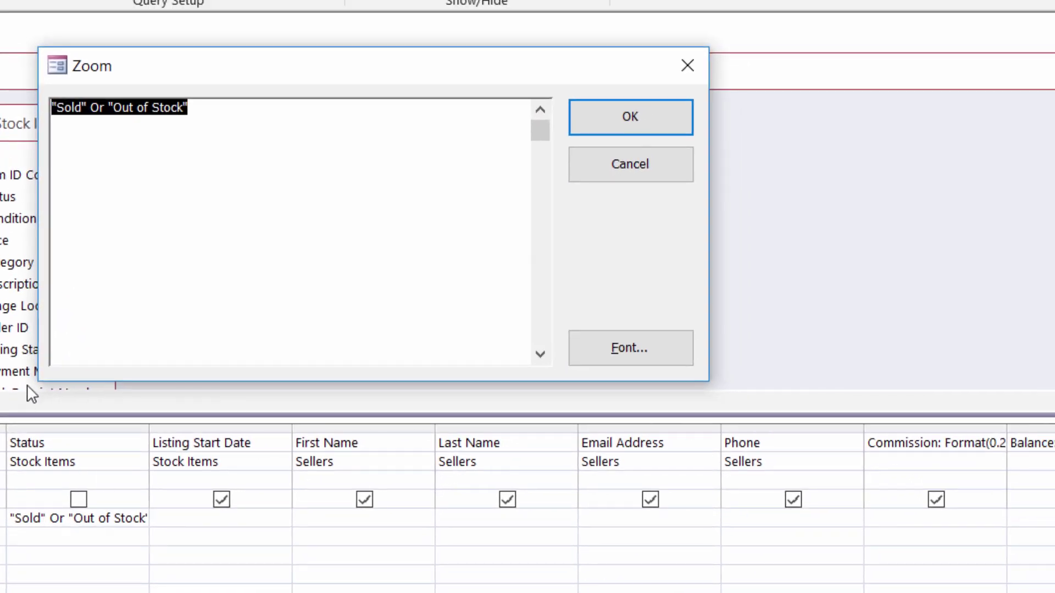
click(210, 113)
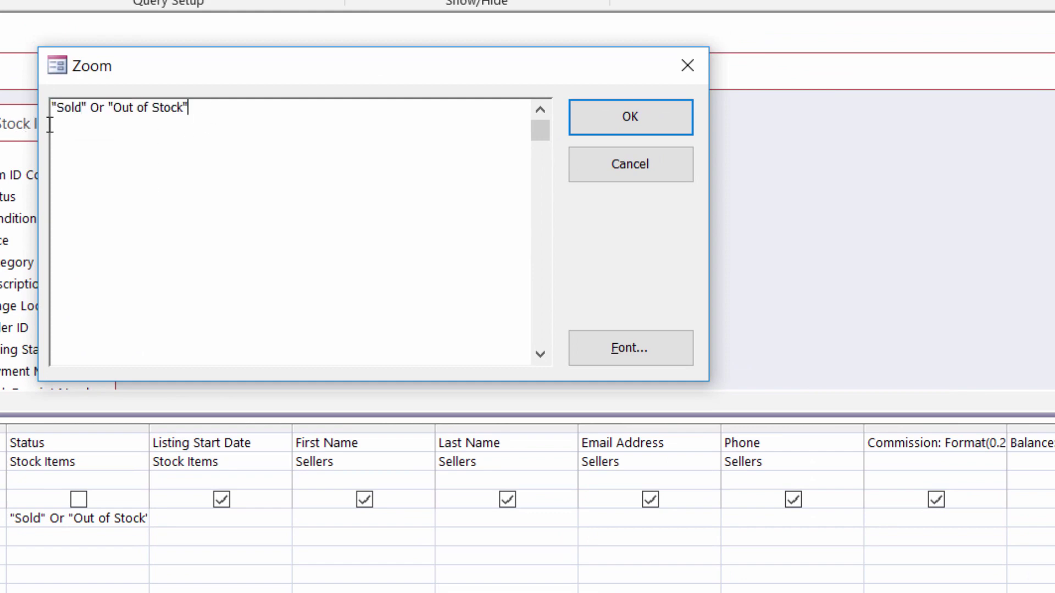
drag(191, 106, 49, 105)
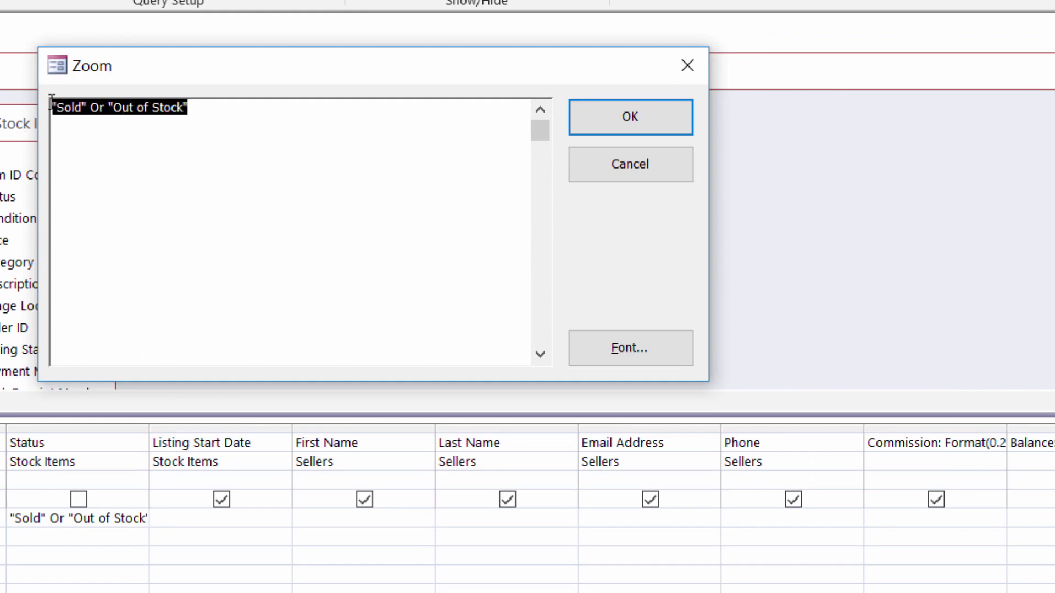
key(Delete)
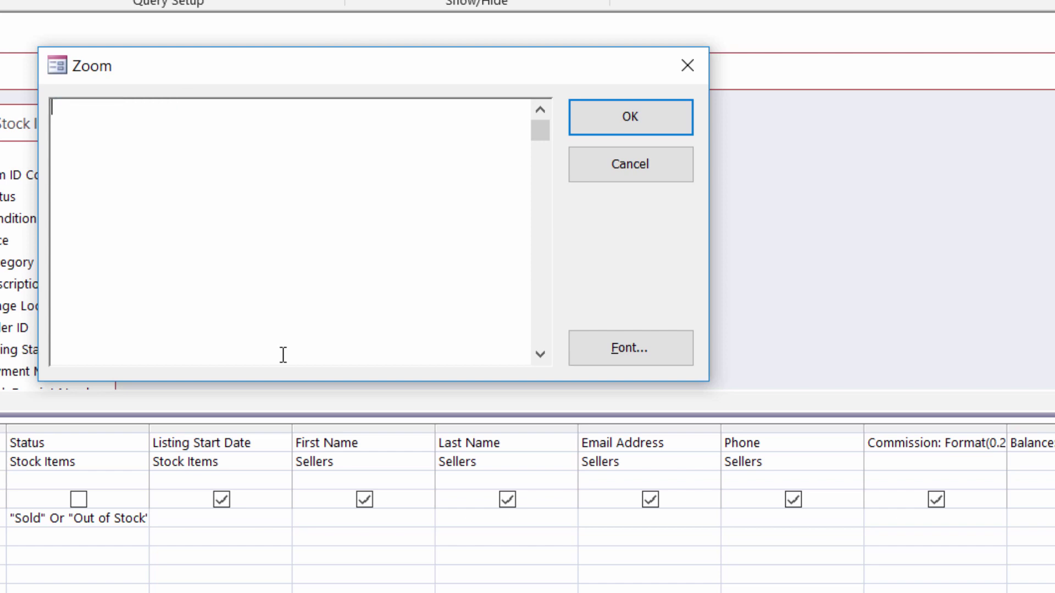
click(629, 132)
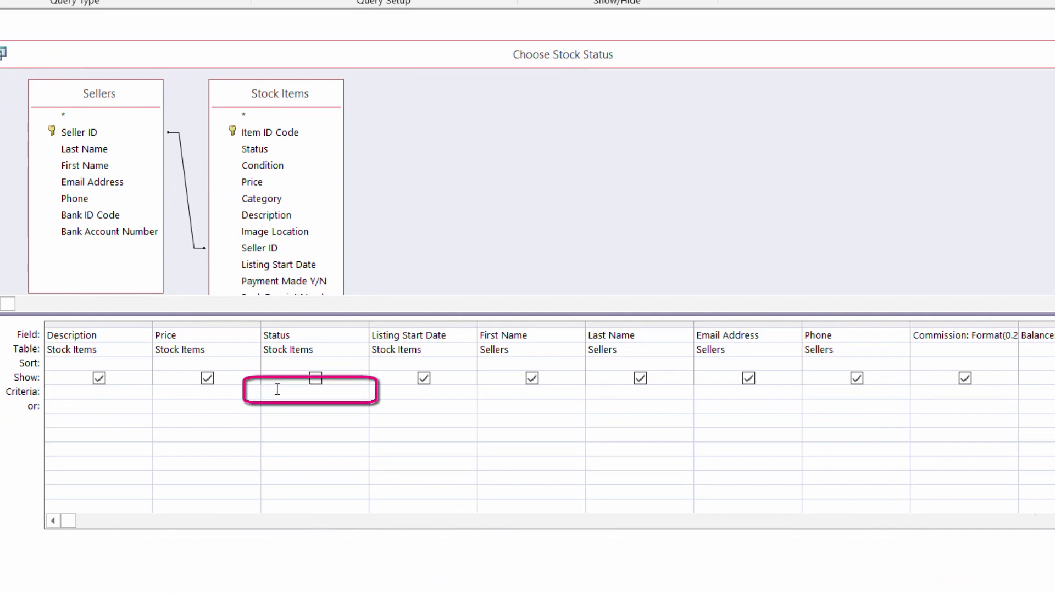
Enter the Status criterion as the parameter prompt [Enter the Status as: Available, Sold, or Out of Stock]
click(278, 389)
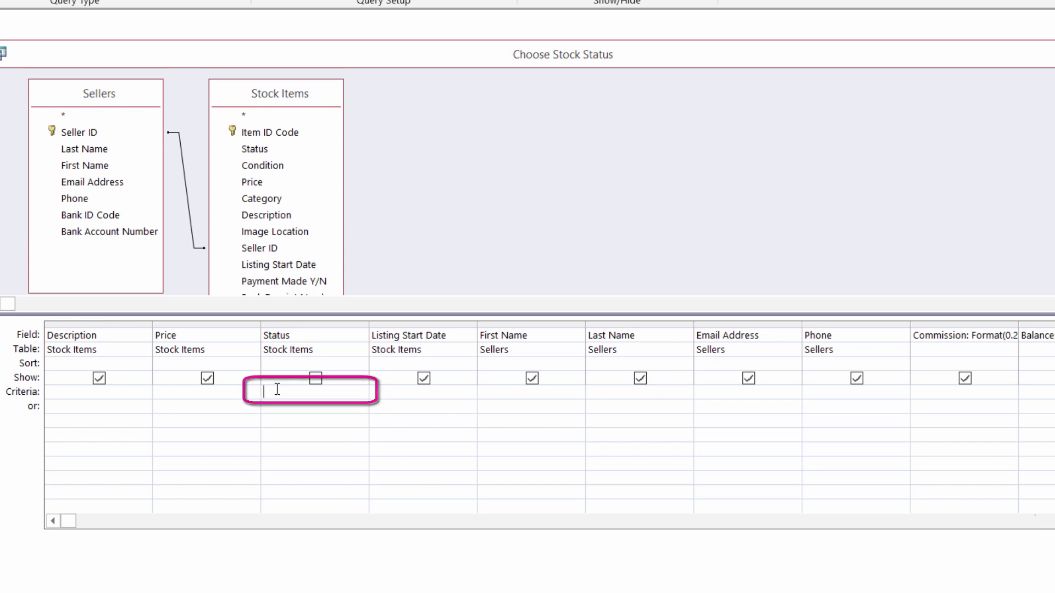
key(shift+F2)
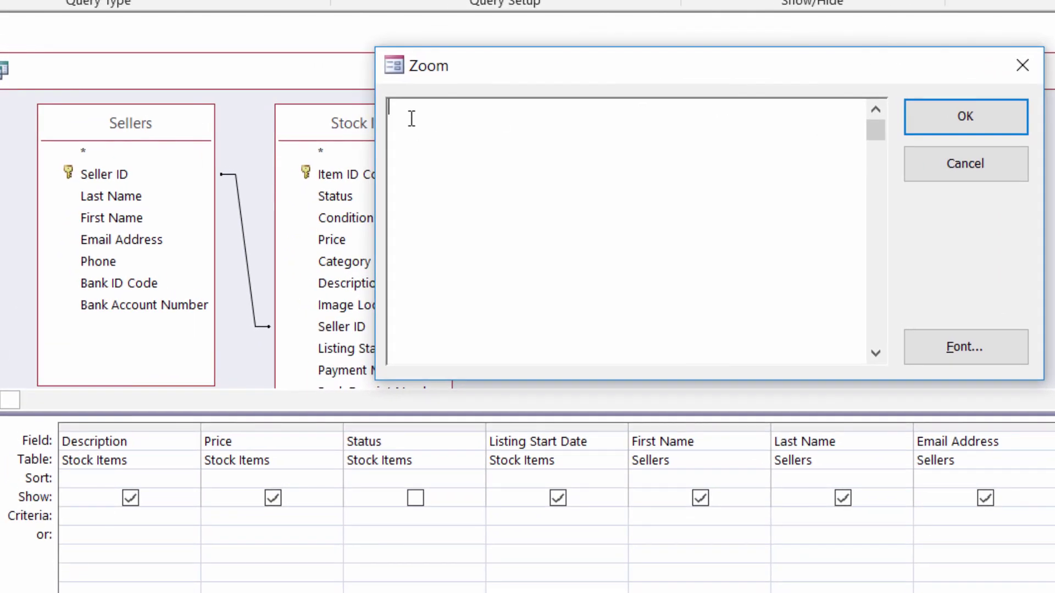
text([)
text(Enter )
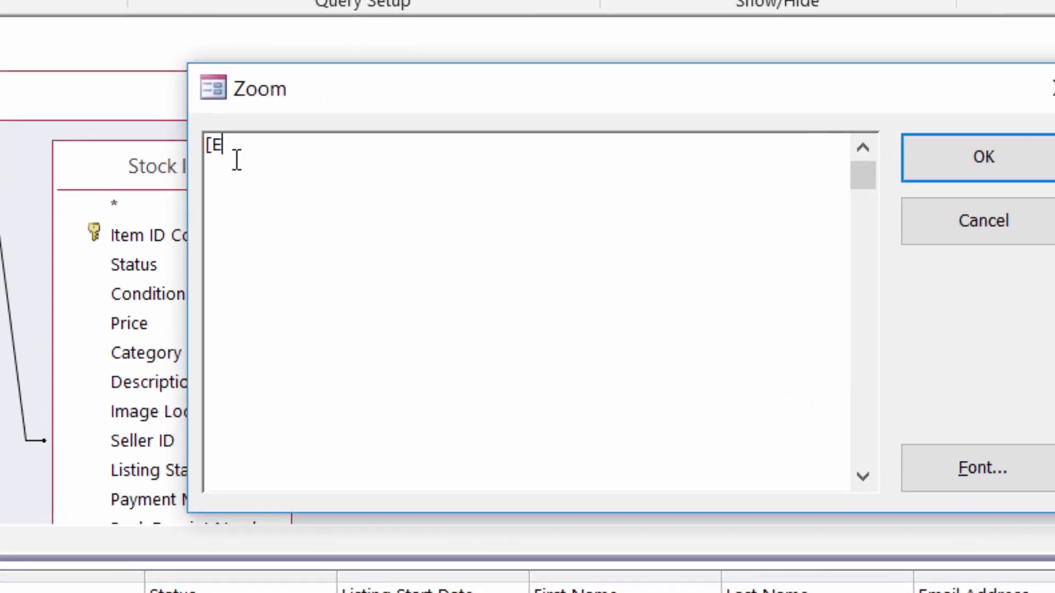
text(the)
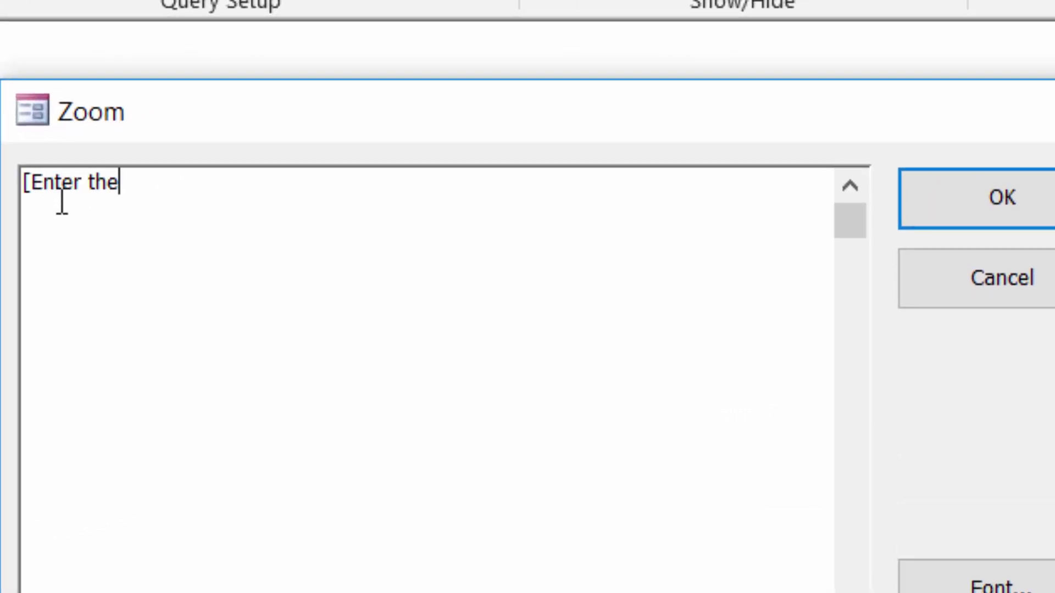
text( Status)
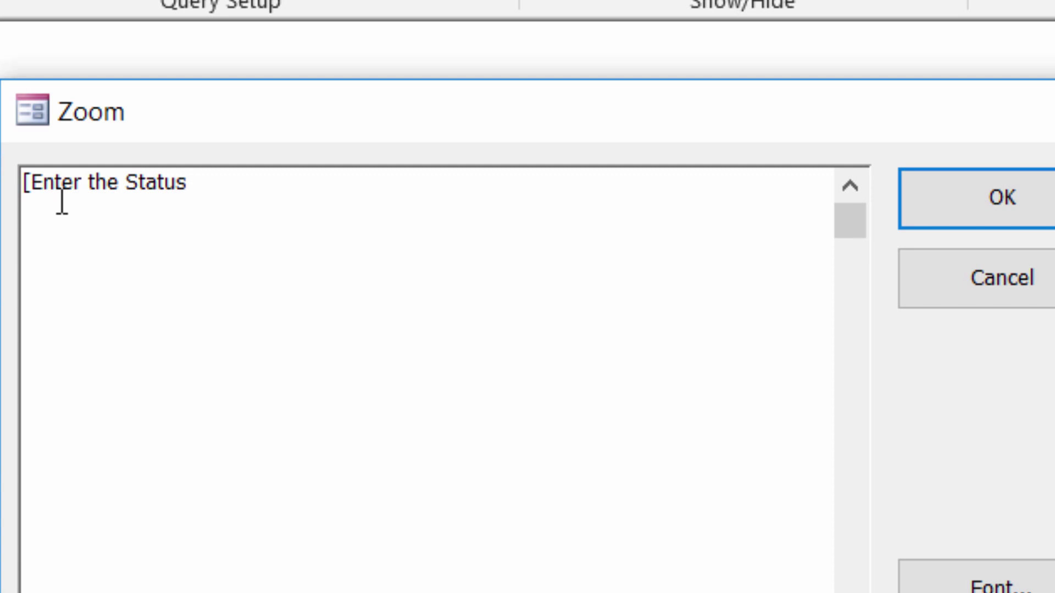
text( as: A)
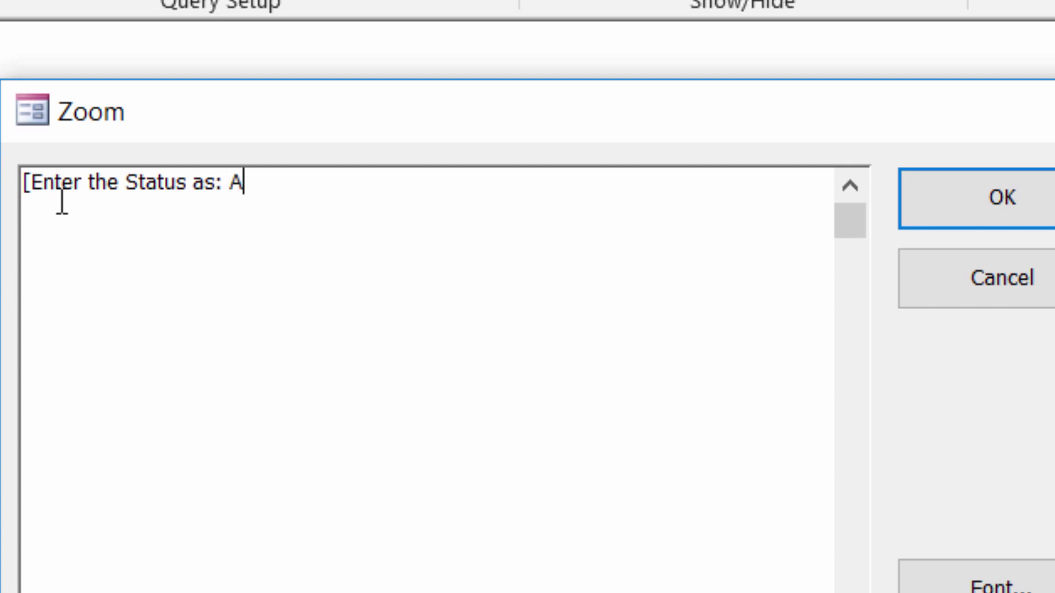
text(vailable)
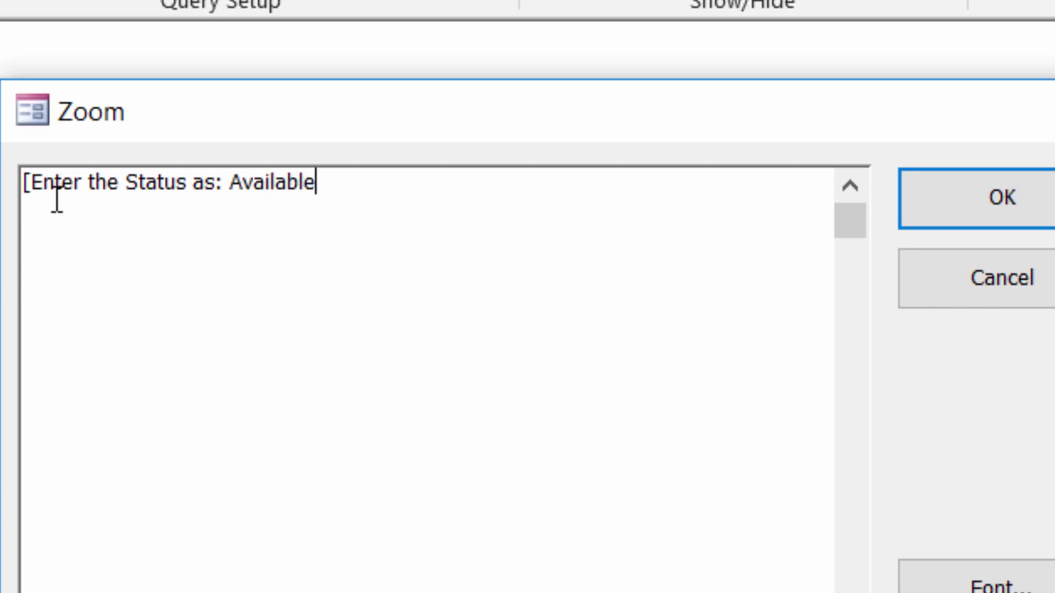
text(, Sold, or Out)
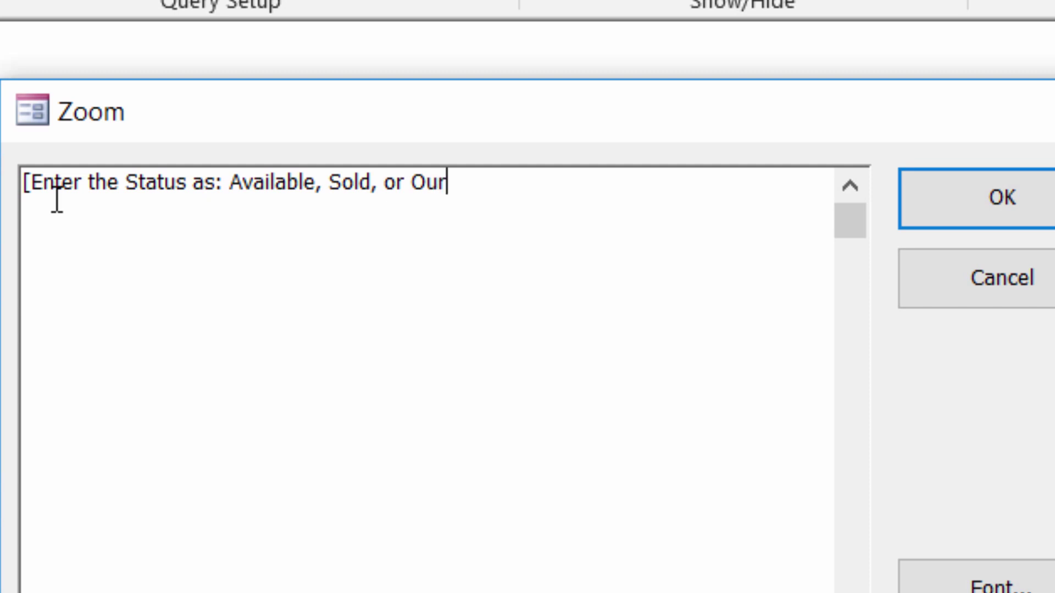
text( of S)
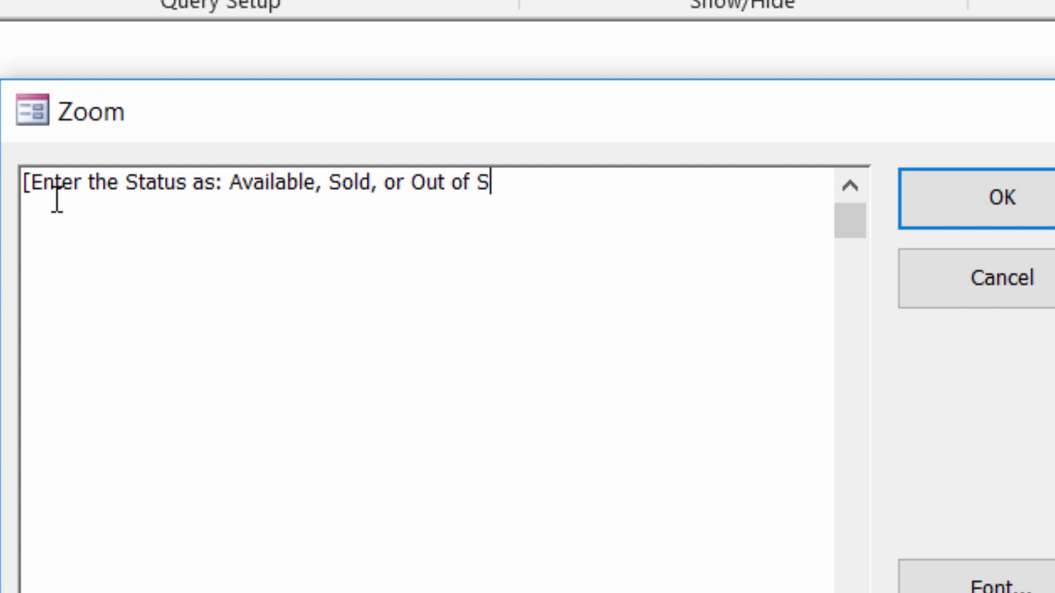
text(tock)
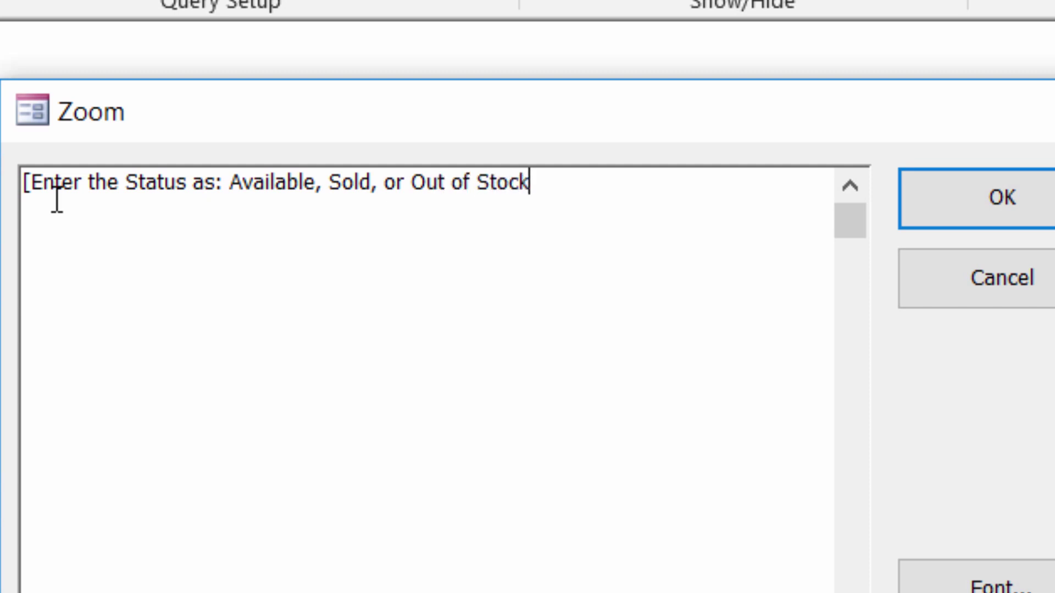
text(])
click(982, 198)
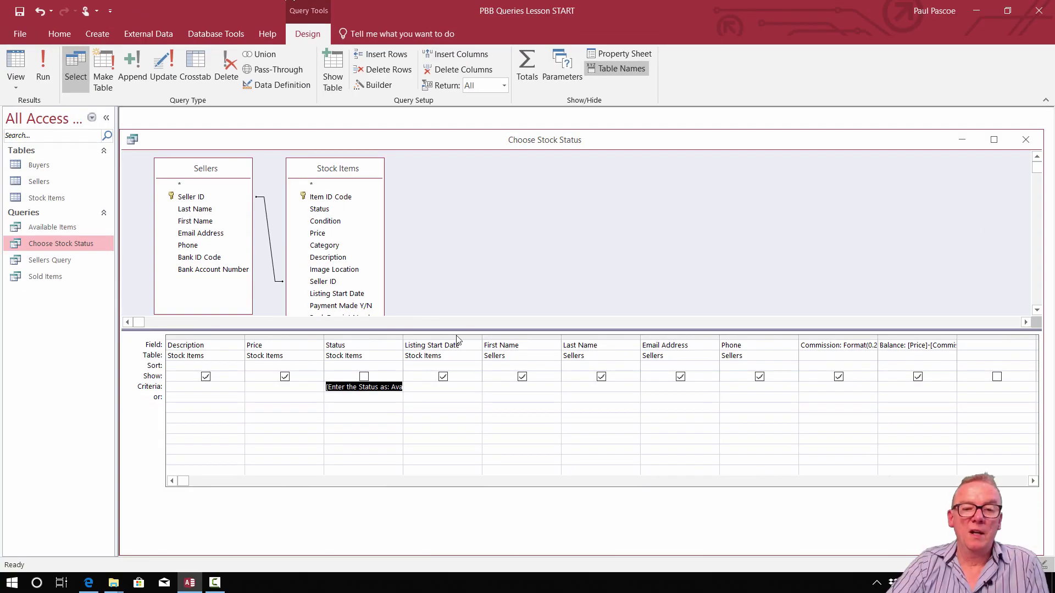
Run the Choose Stock Status query with Out of Stock as the status parameter
click(42, 69)
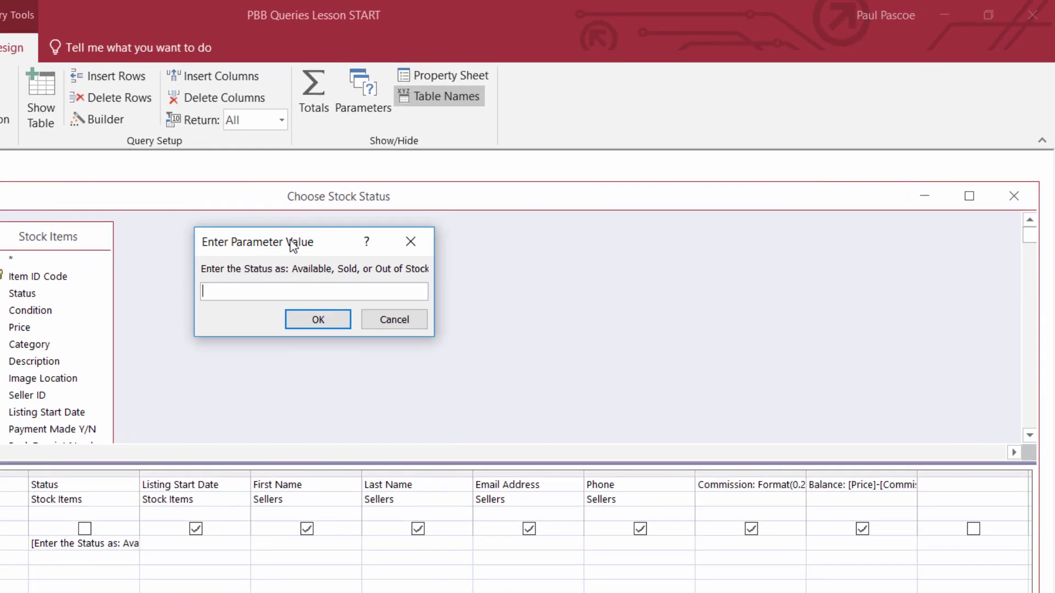
drag(510, 173, 487, 188)
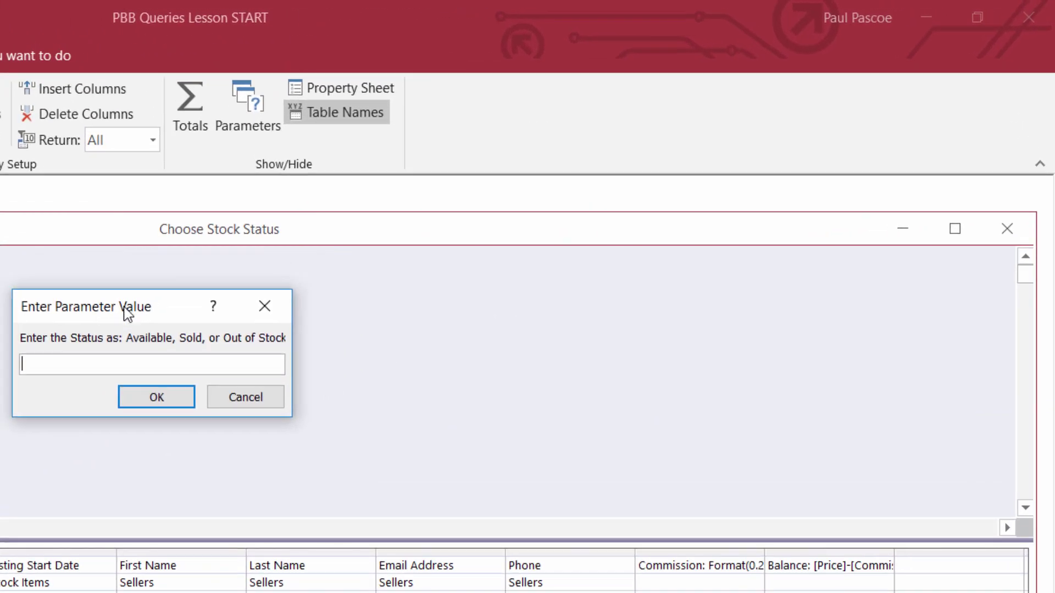
drag(128, 313, 128, 319)
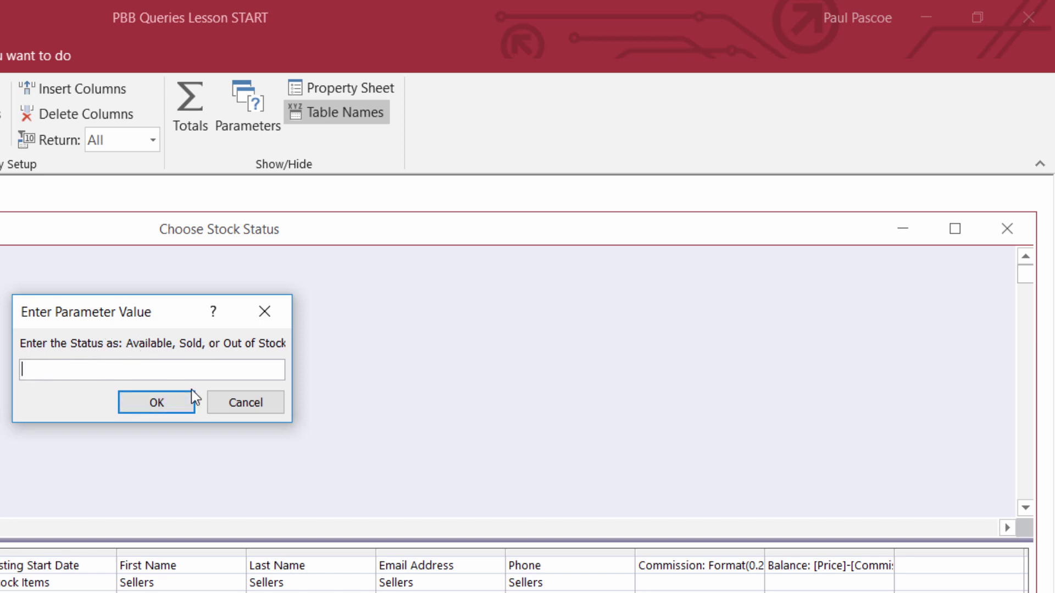
text(Out of Stock)
click(154, 407)
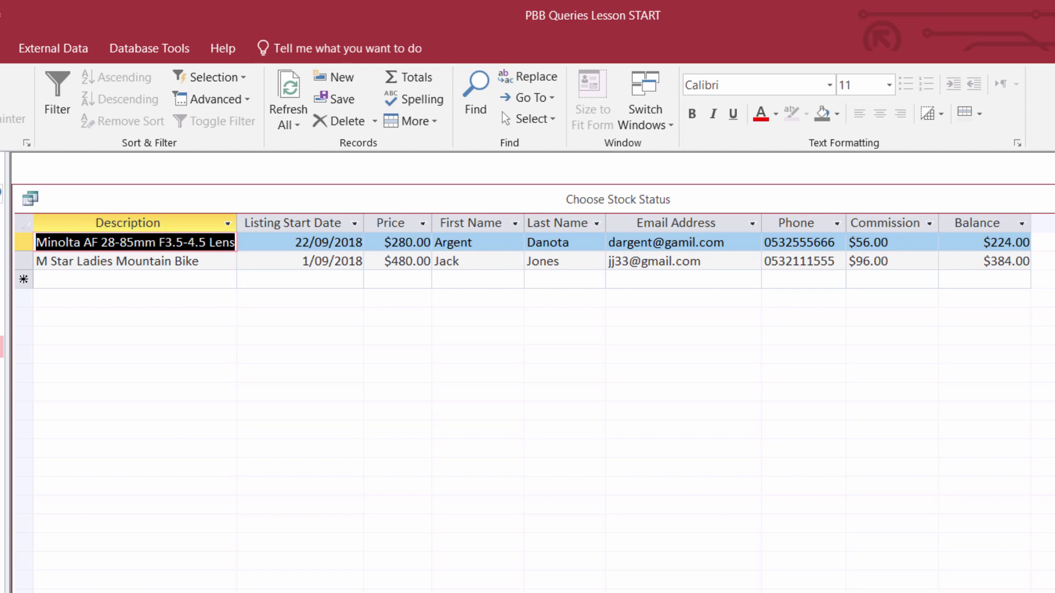
Return to the query design and rerun the query with the misspelled status "Availabl"
click(0, 85)
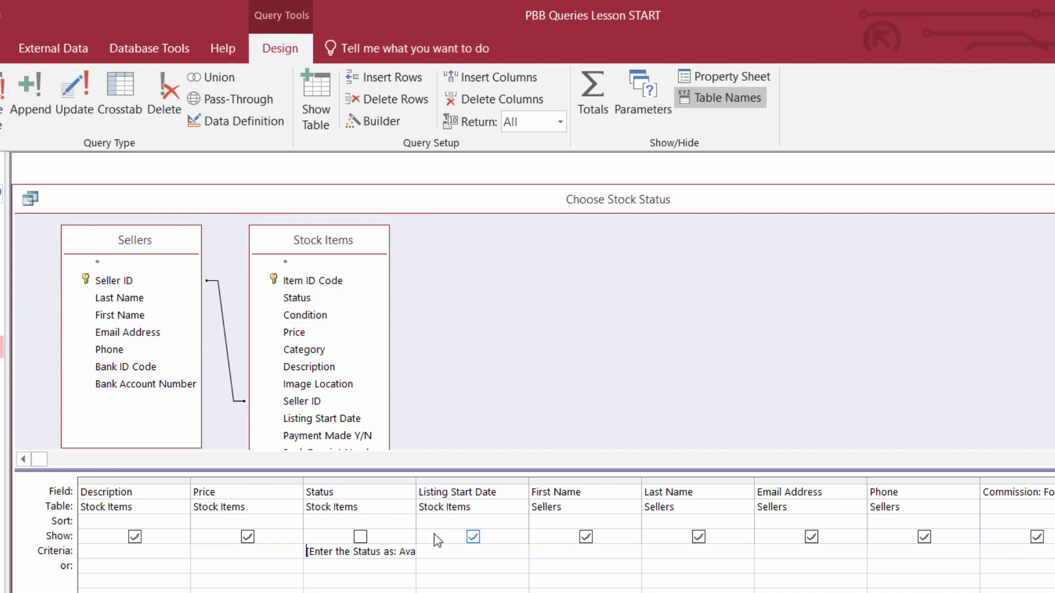
click(0, 85)
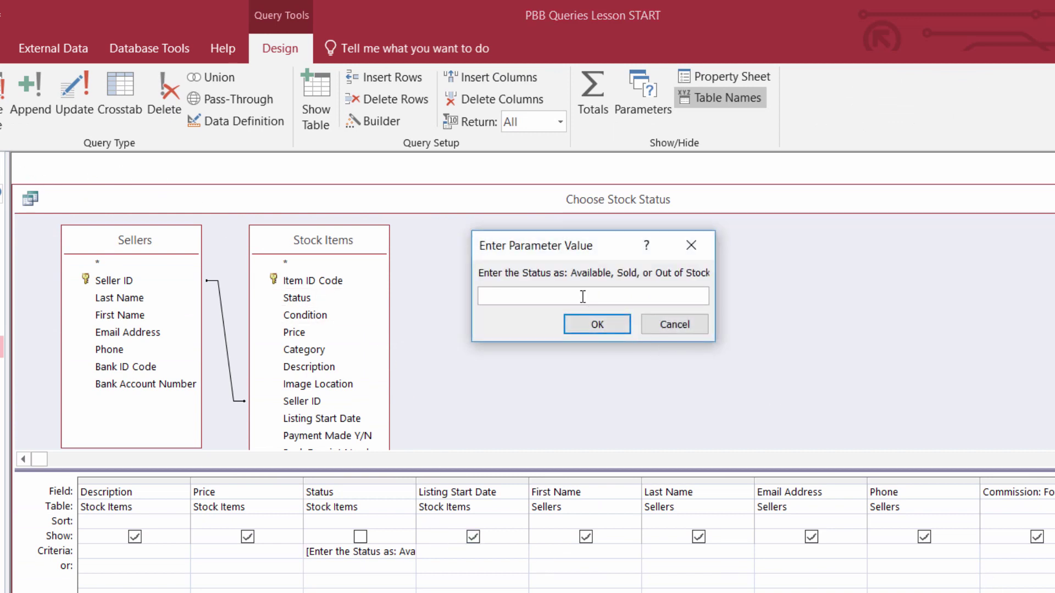
text(Availabl)
click(604, 325)
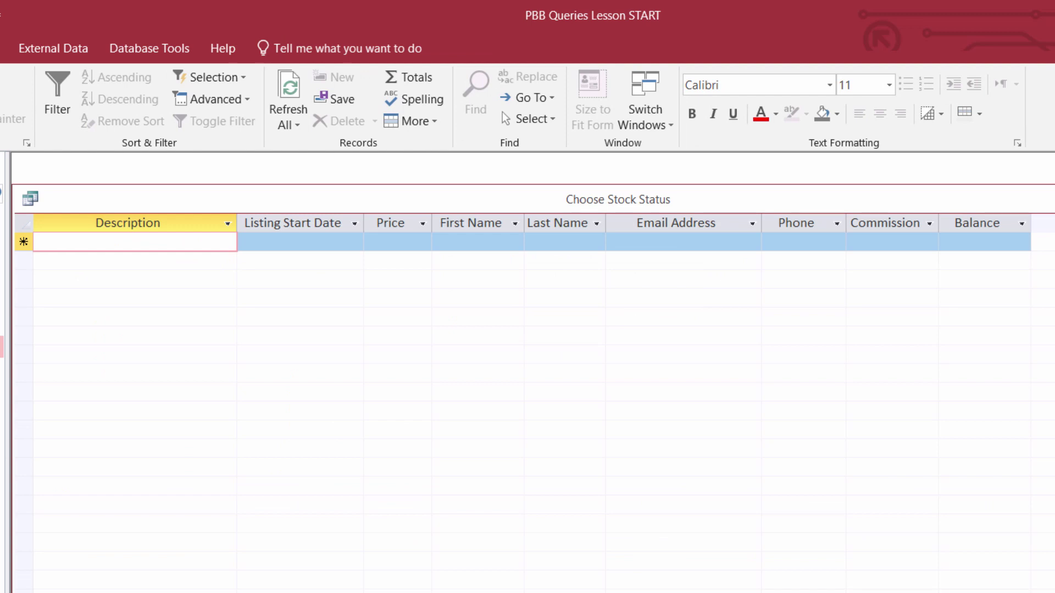
Rerun the Choose Stock Status query from its design with the status Available, and close it with the design changes saved
click(0, 88)
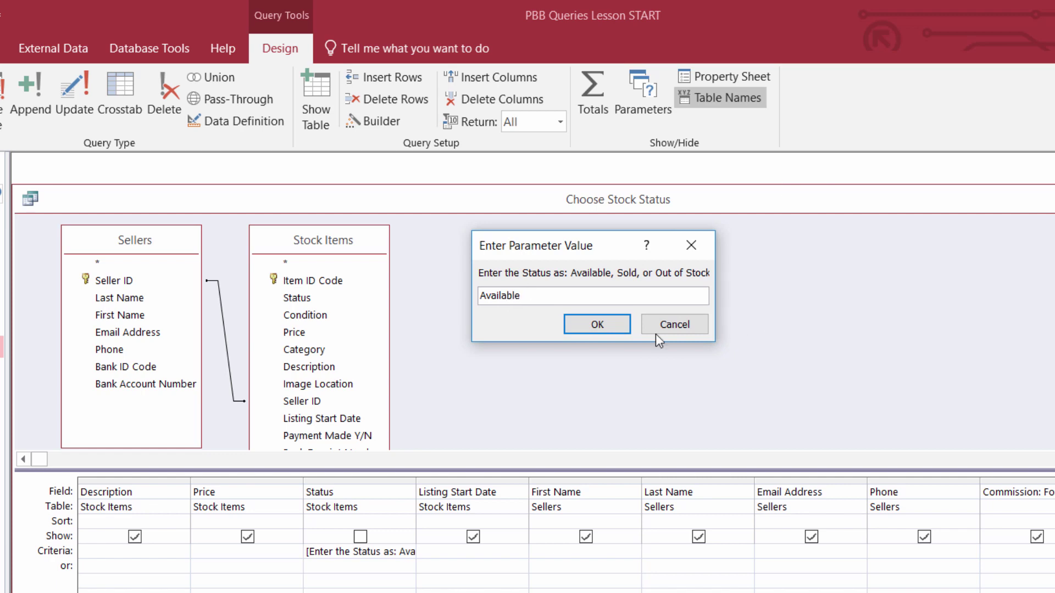
click(614, 326)
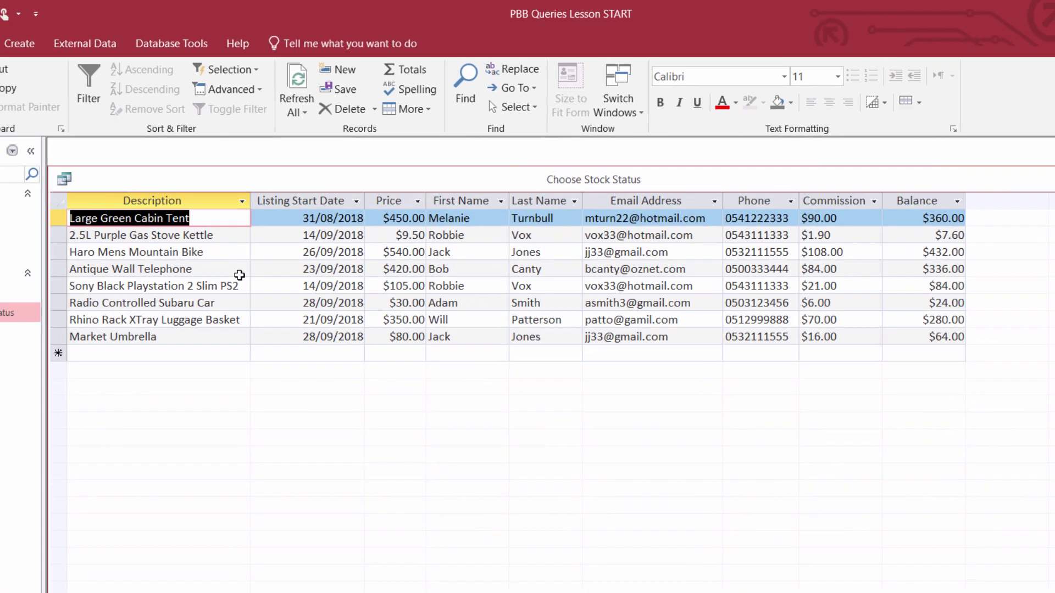
click(240, 272)
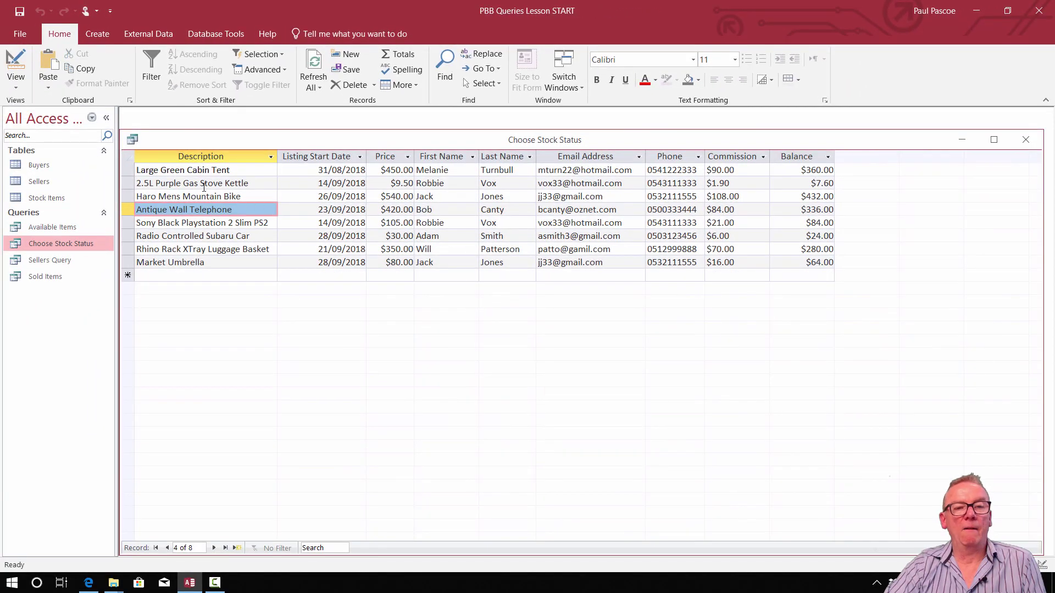
click(204, 187)
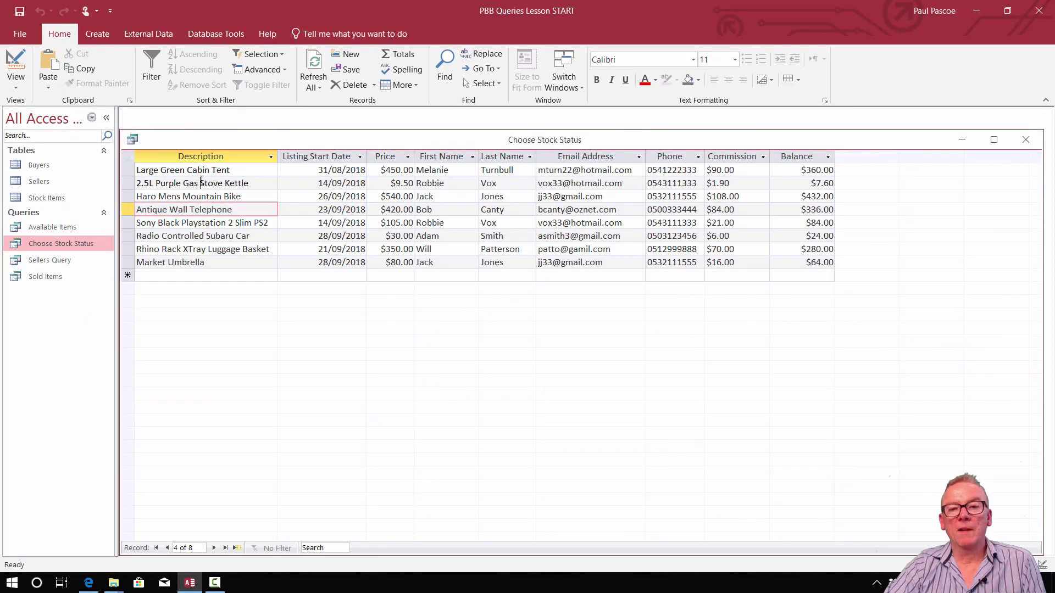
key(shift+space)
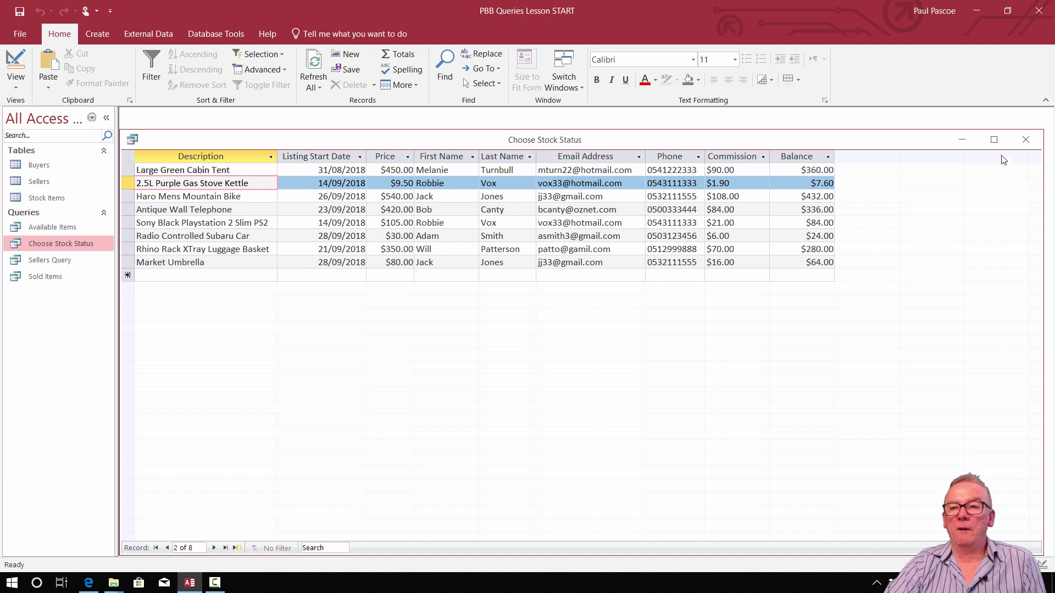
click(1022, 141)
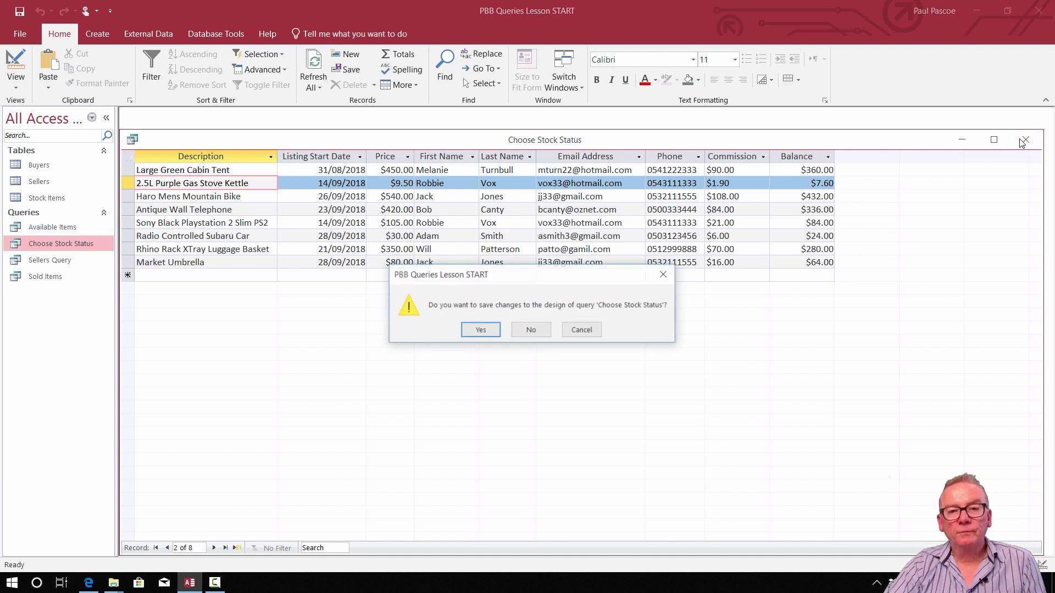
click(481, 329)
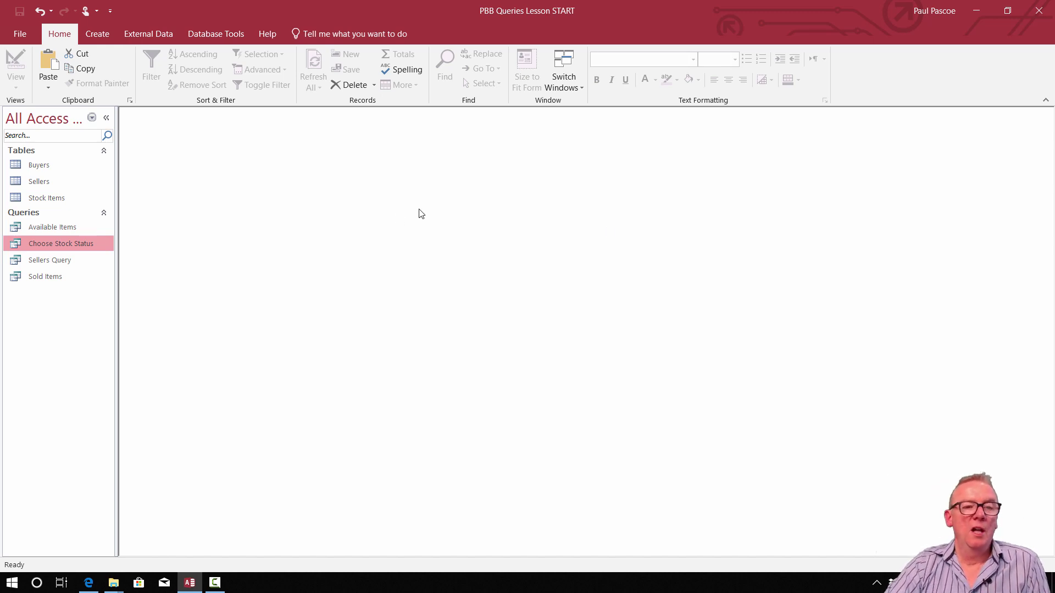
Open the Sellers Query in Design View and go to the sort setting of the Last Name field
click(49, 262)
double_click(49, 260)
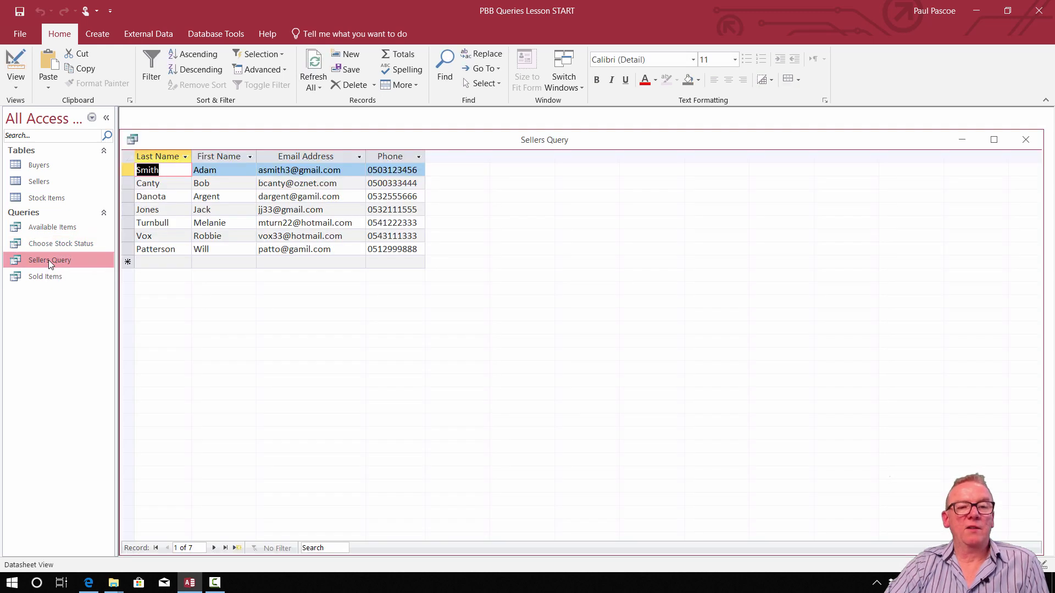
click(17, 88)
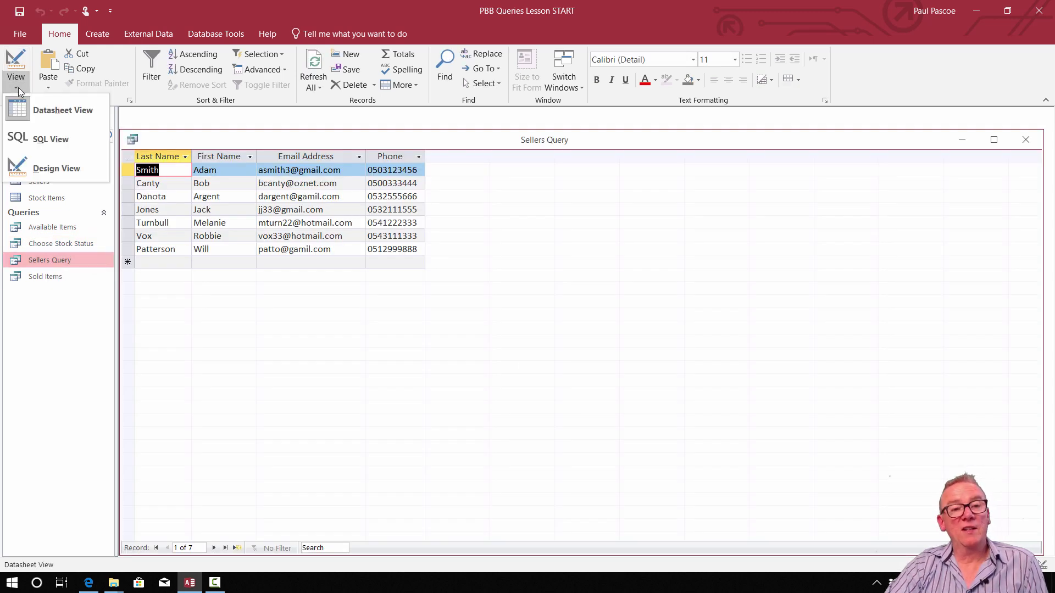
click(49, 167)
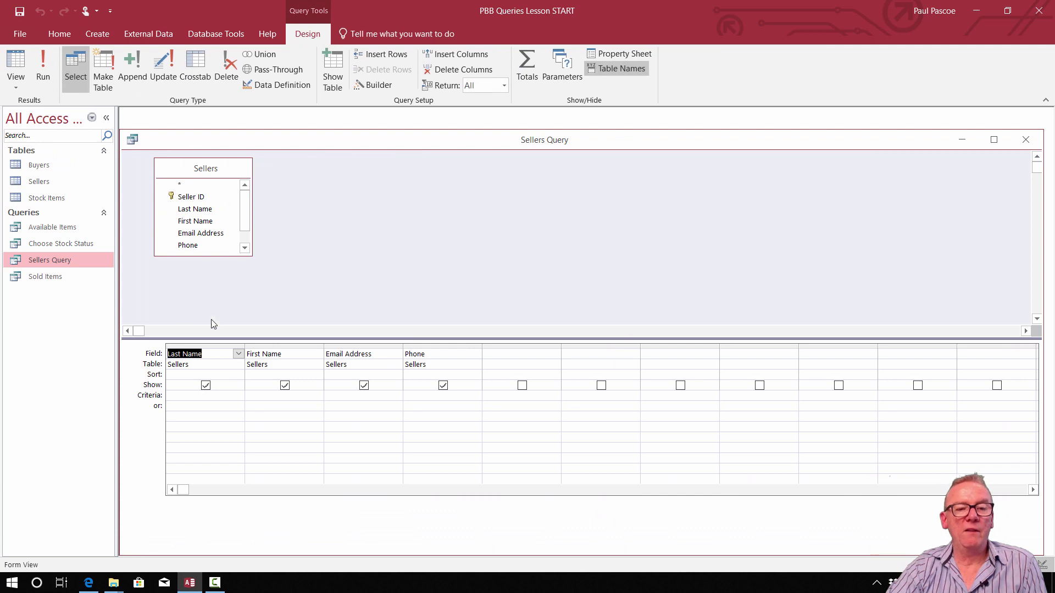
click(179, 393)
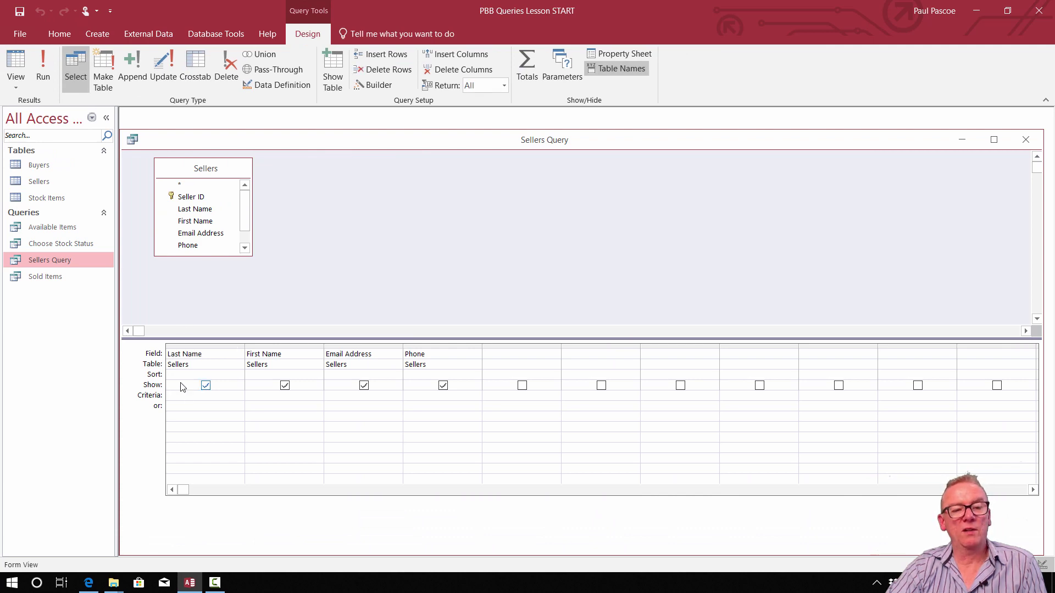
click(178, 374)
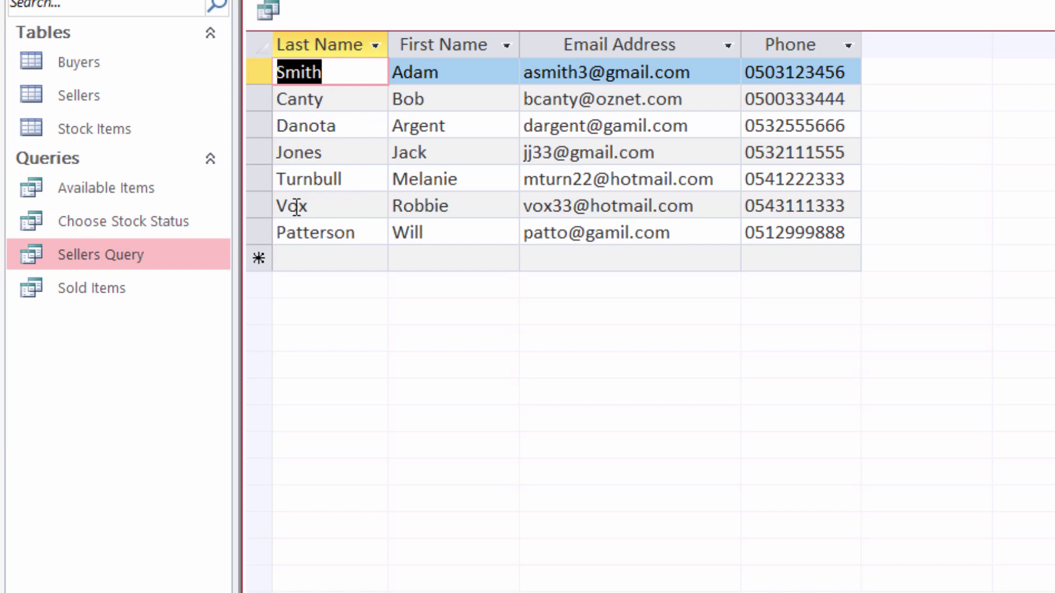
Look at the sort and filter options of the Last Name column in the datasheet and return to the query design
click(375, 46)
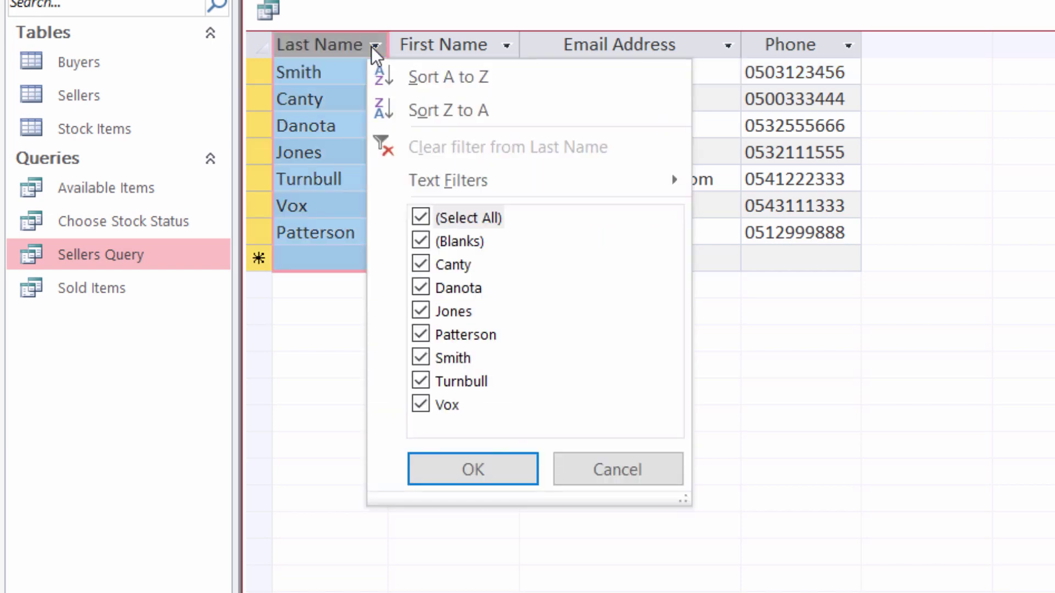
click(335, 302)
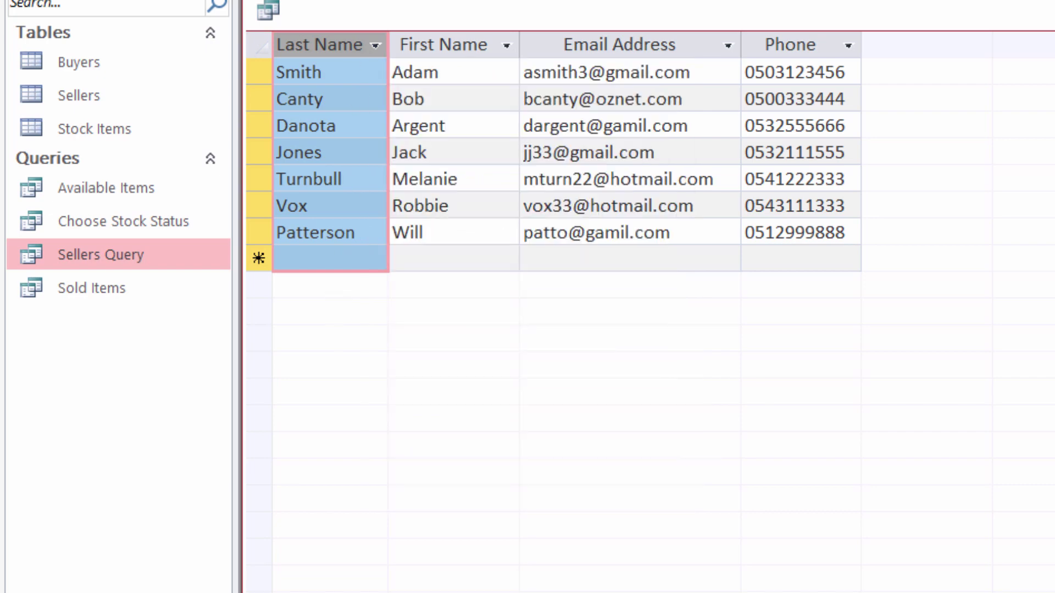
click(101, 63)
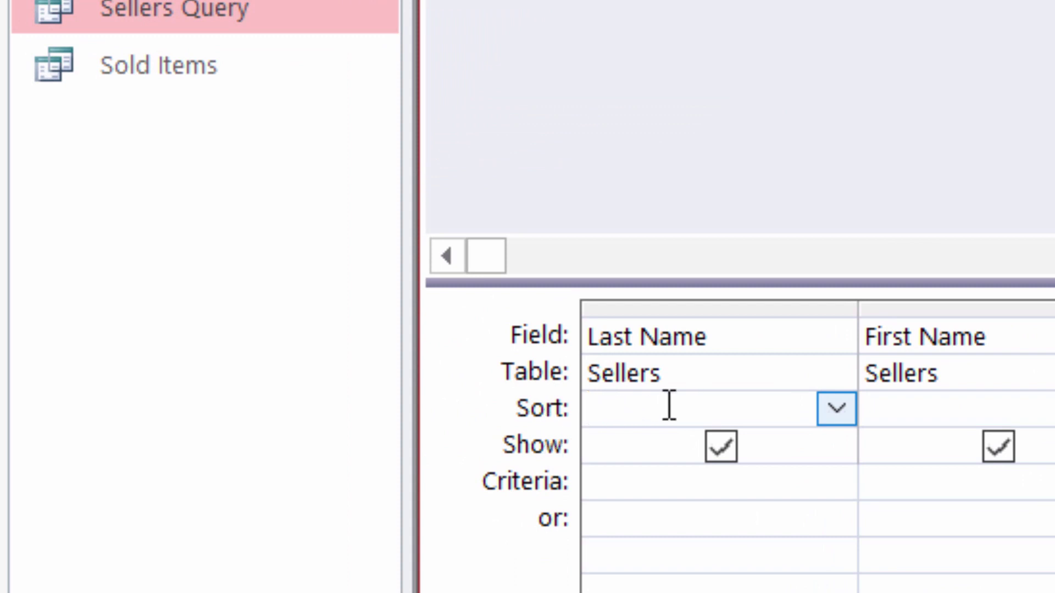
Set the Last Name field of the Sellers Query to sort Ascending, run the query and close it
click(853, 407)
click(727, 447)
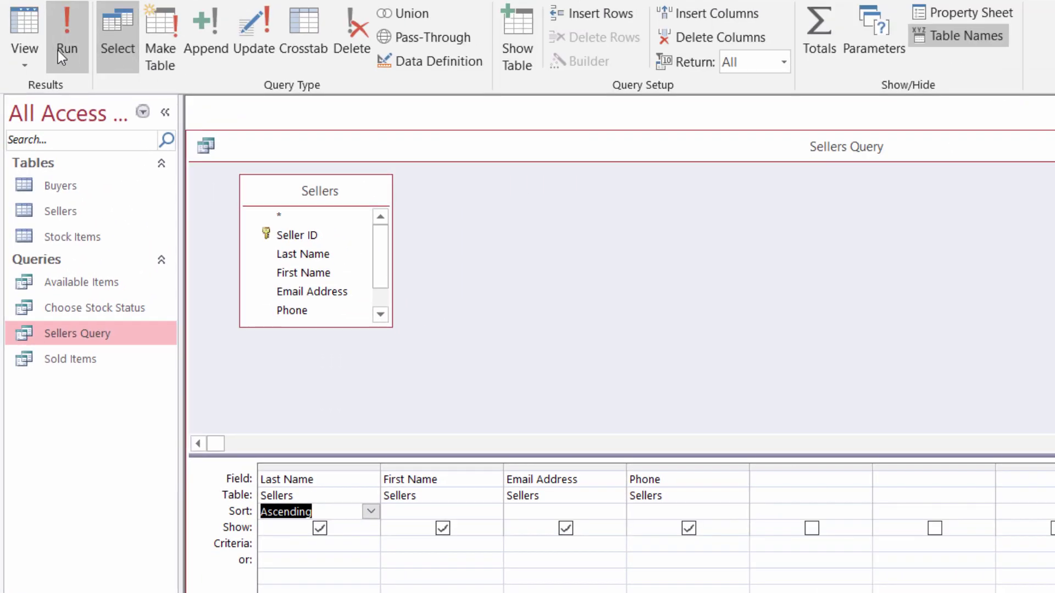
click(57, 51)
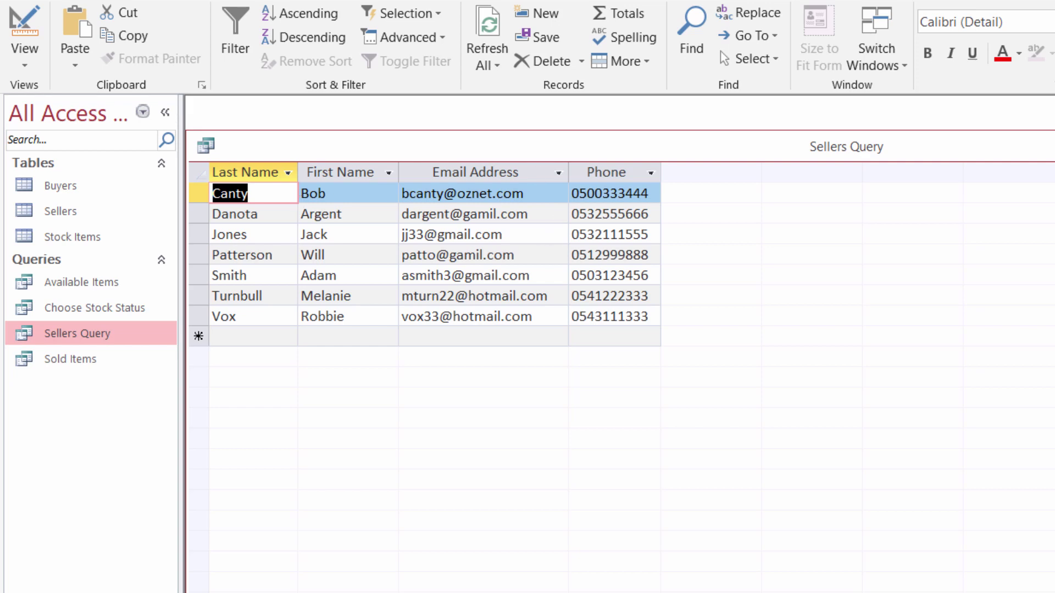
click(1054, 146)
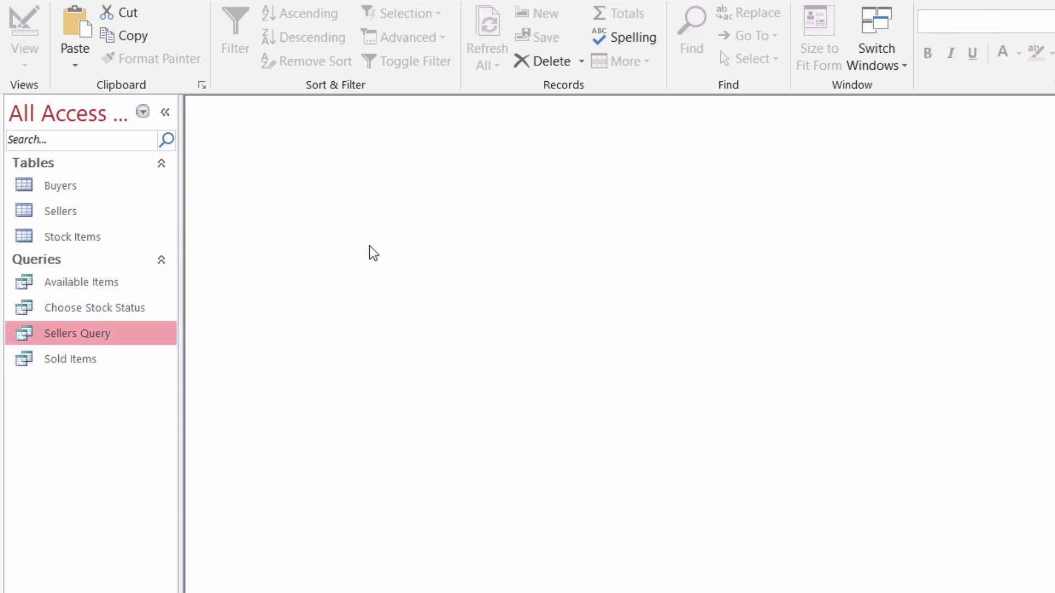
Open the Available Items query in Design View, set the Price field to sort Descending and run the query
double_click(110, 286)
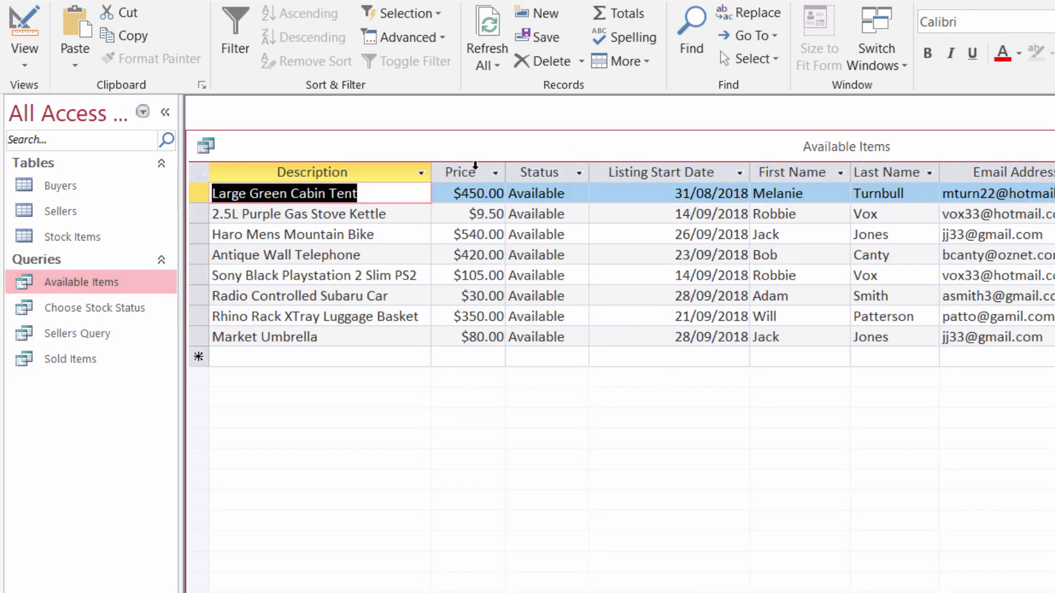
click(28, 64)
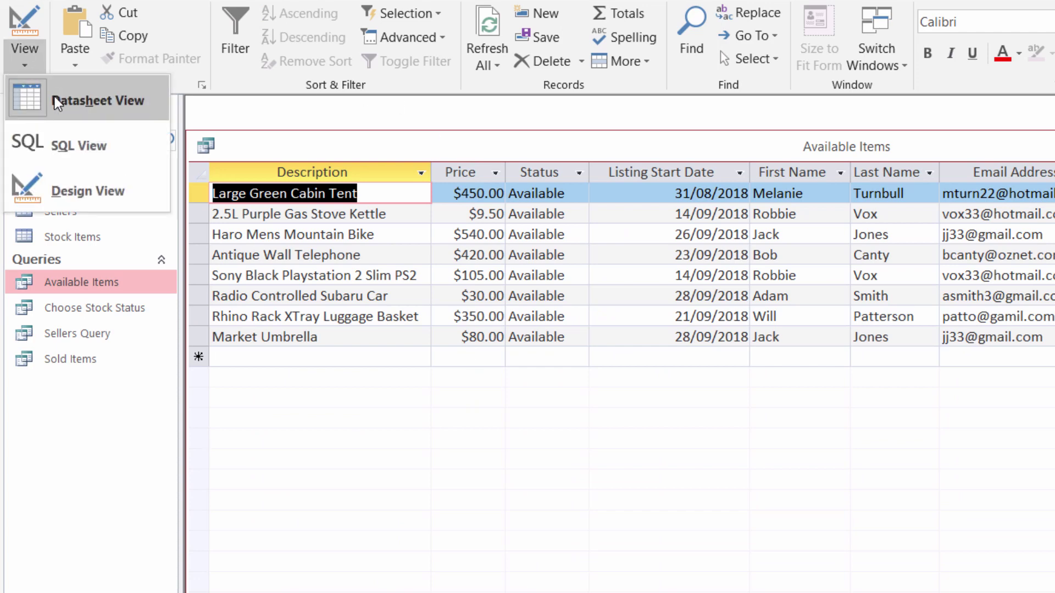
click(80, 190)
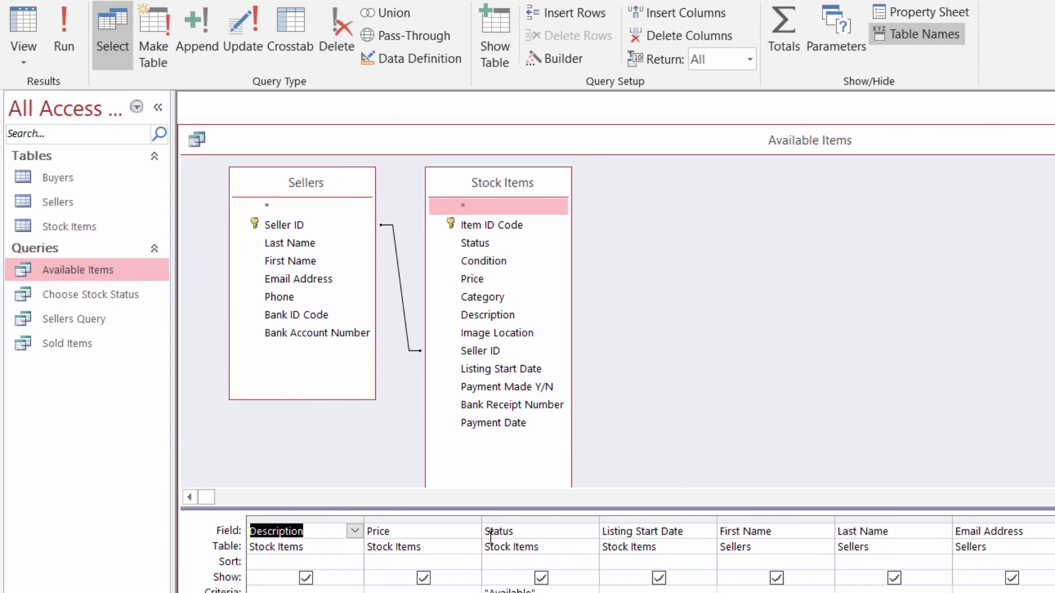
click(440, 545)
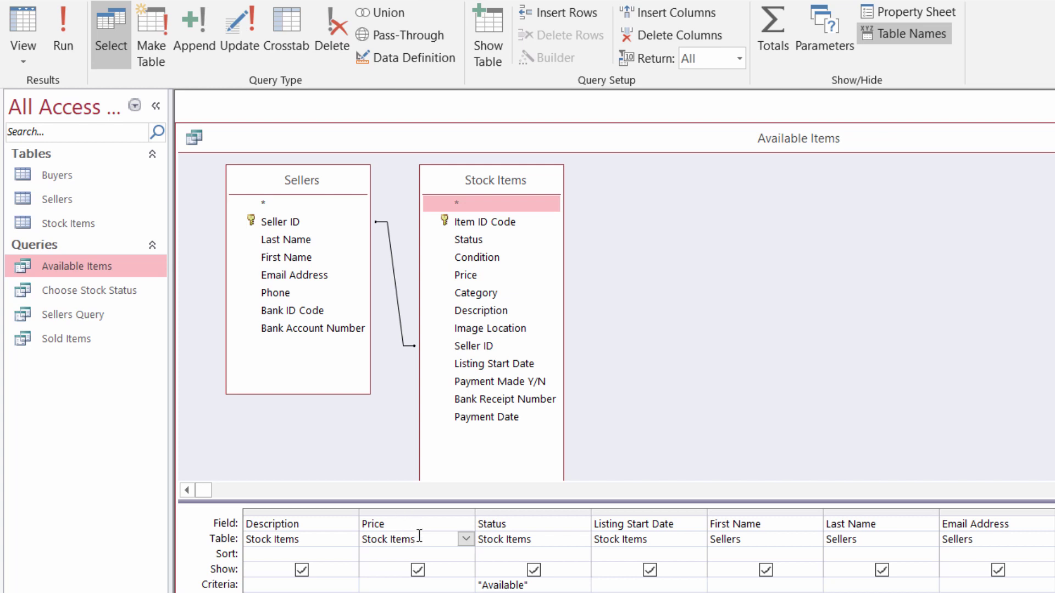
click(383, 559)
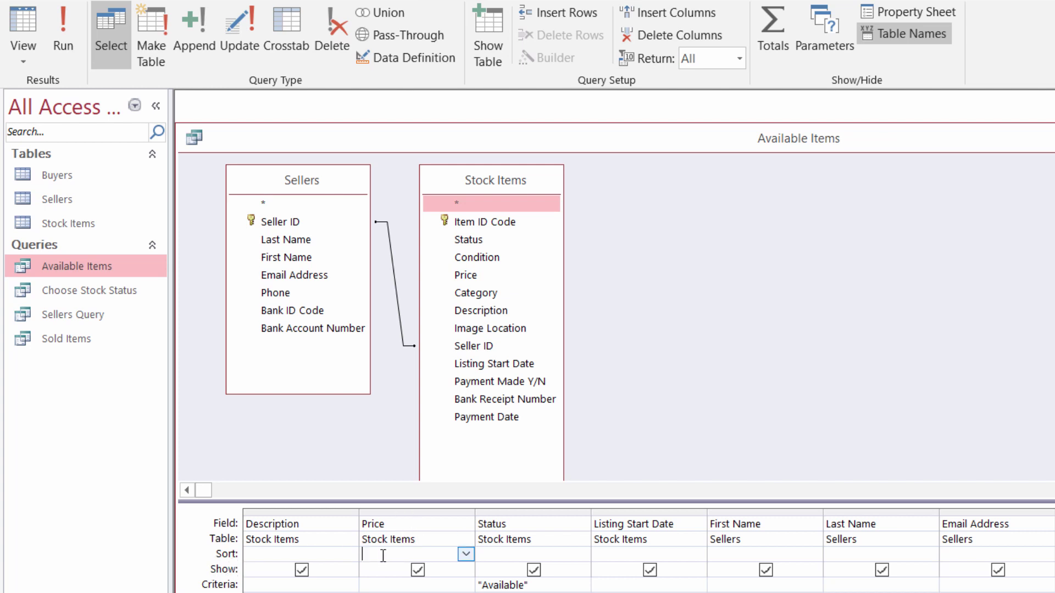
click(466, 554)
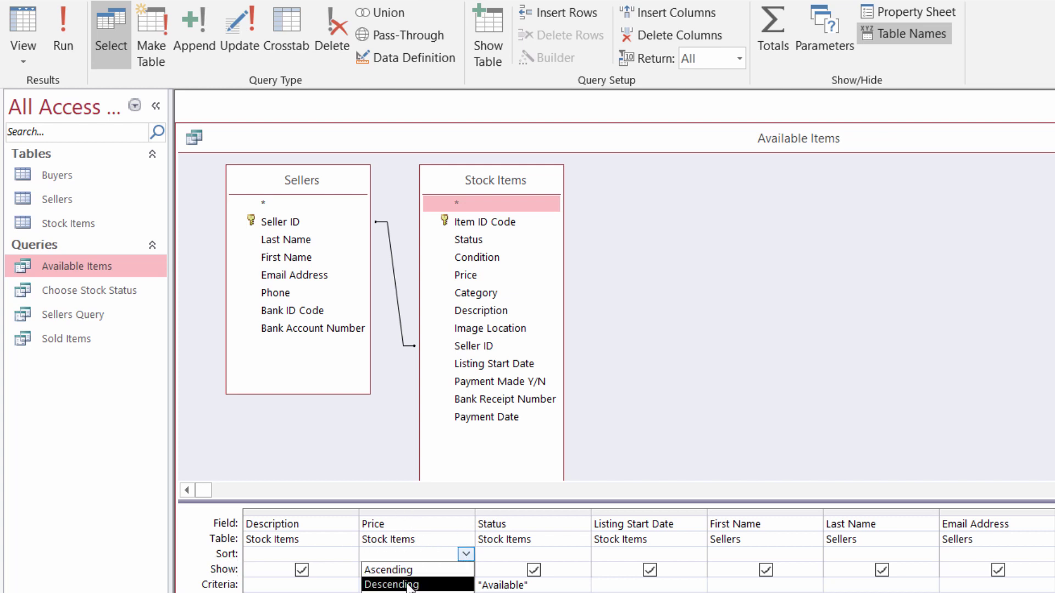
click(390, 581)
click(63, 33)
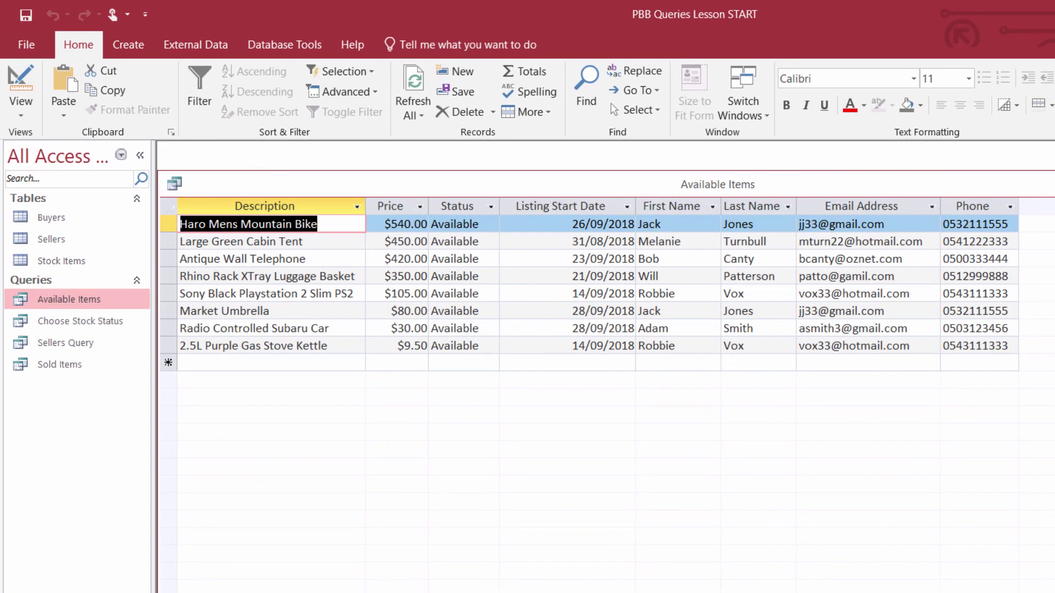
Close the Available Items query with its new sort saved, and reopen it briefly to check the price order
key(ctrl+w)
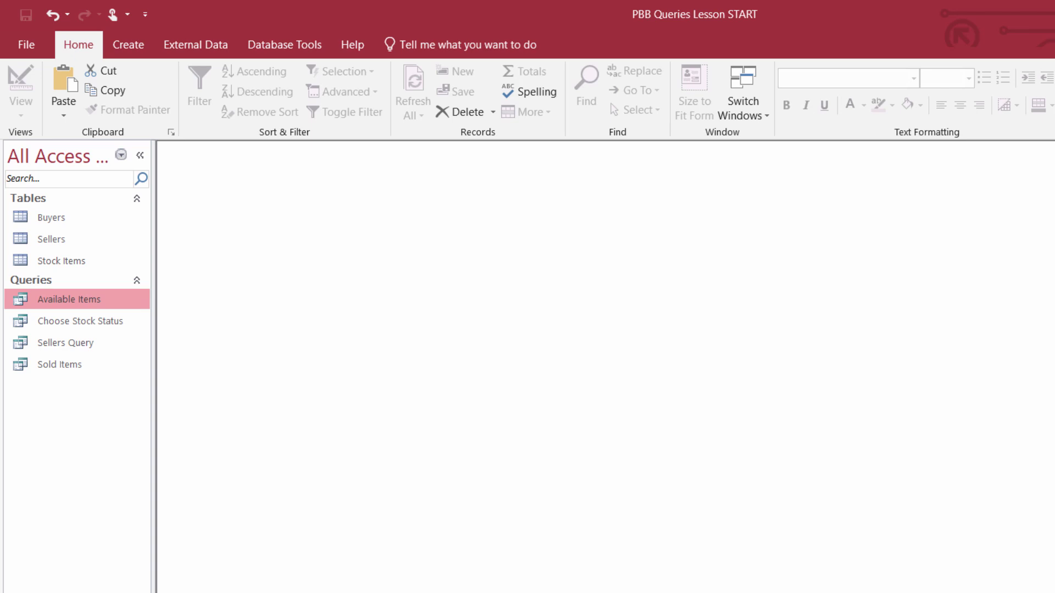
double_click(82, 300)
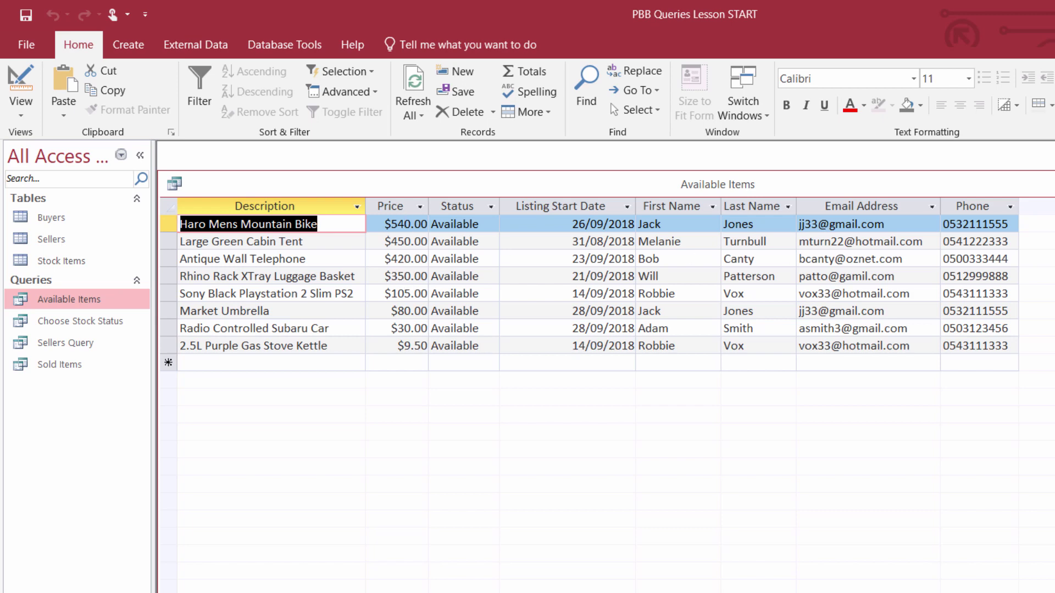
key(ctrl+w)
Copy the Available Items query and paste a duplicate of it among the queries
right_click(63, 297)
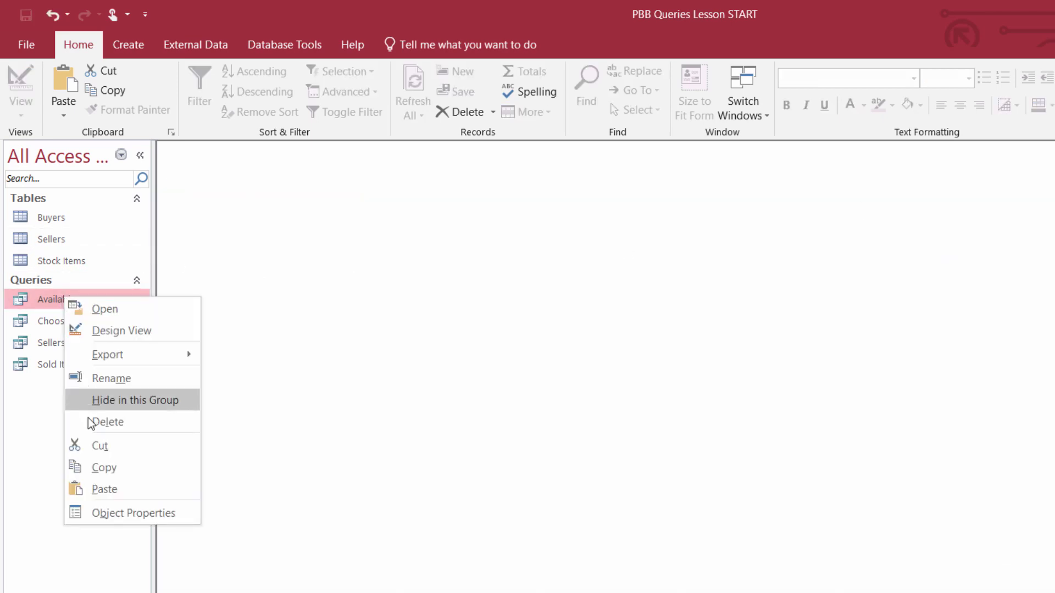
click(94, 470)
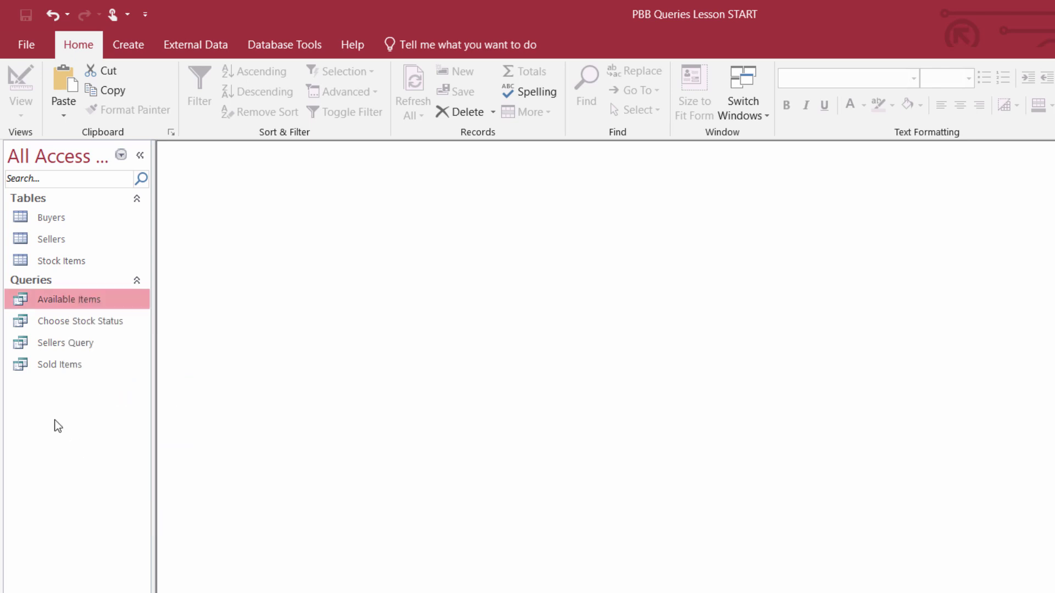
right_click(28, 396)
click(75, 500)
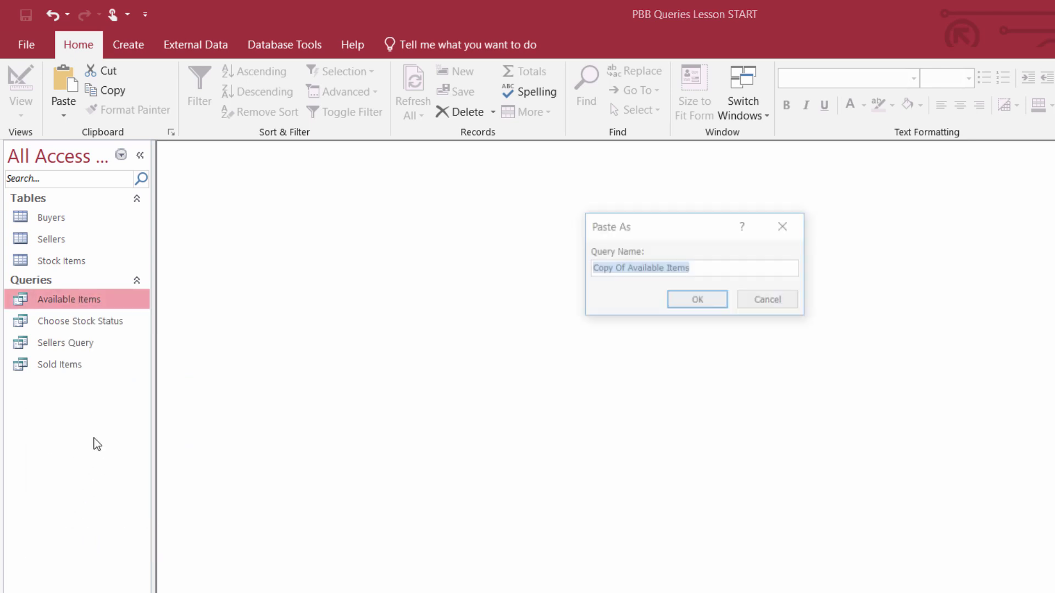
Name the pasted query Available Items GT 100
click(630, 267)
key(BackSpace)
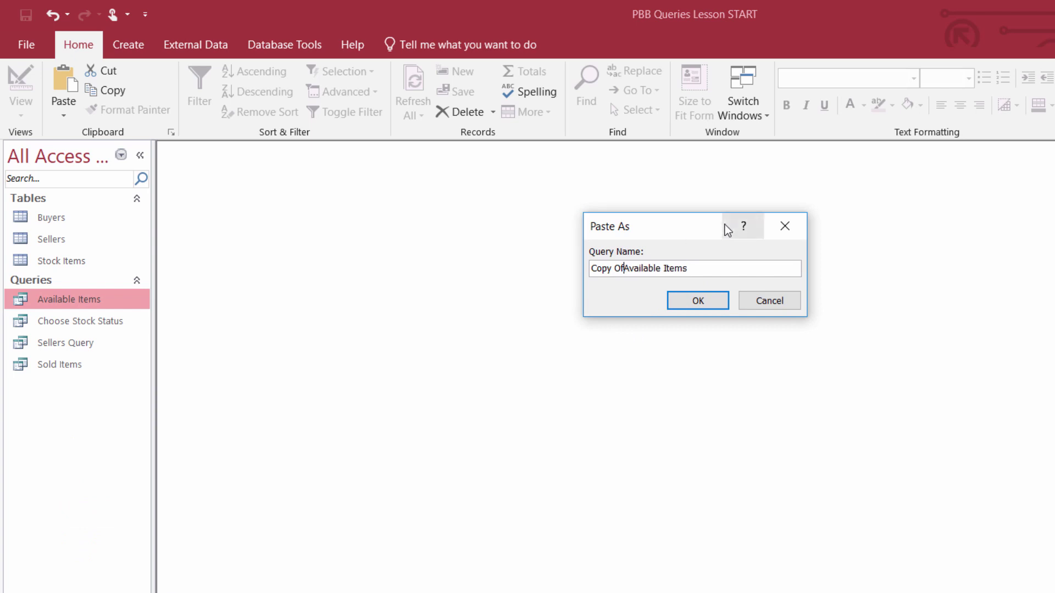
key(BackSpace)
key(BackSpace)
key(BackSpace)
key(BackSpace)
key(BackSpace)
key(BackSpace)
key(BackSpace)
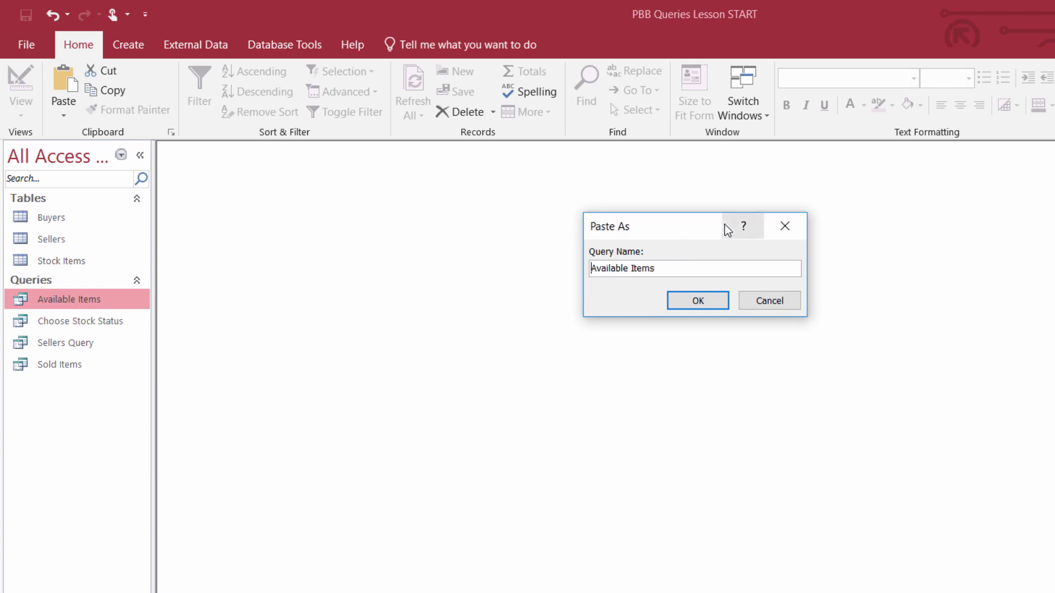
click(659, 266)
text(GT 100)
click(698, 303)
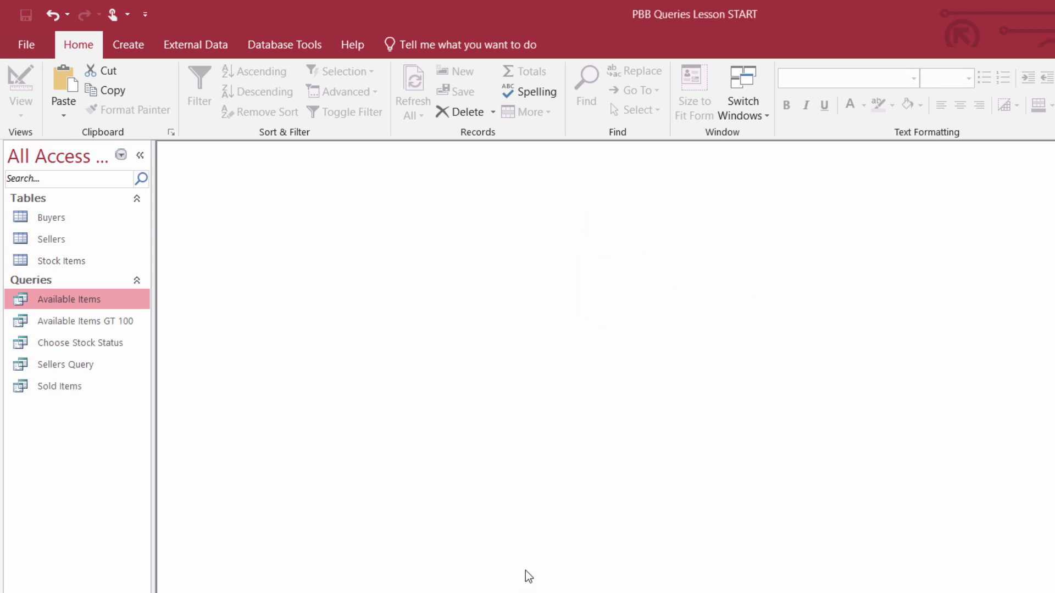
Open the Available Items GT 100 query in Design View and go to its Price field
double_click(87, 320)
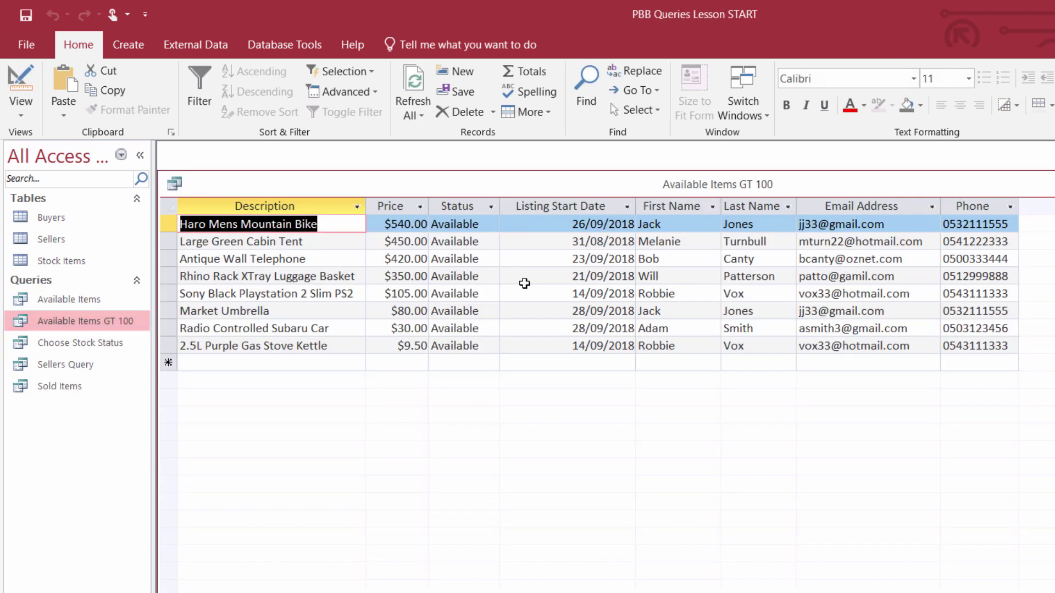
click(21, 110)
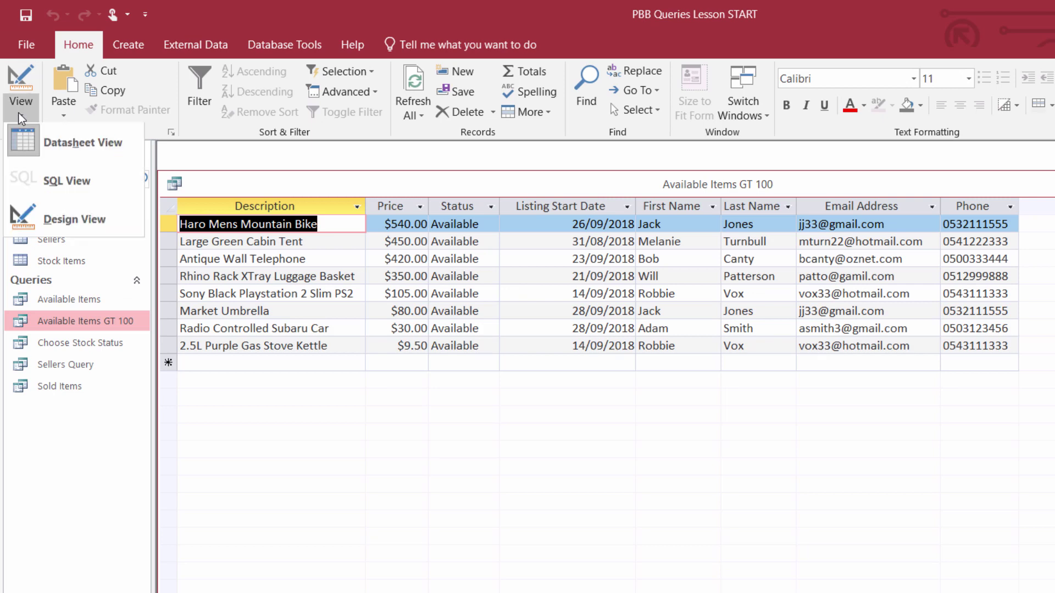
click(61, 218)
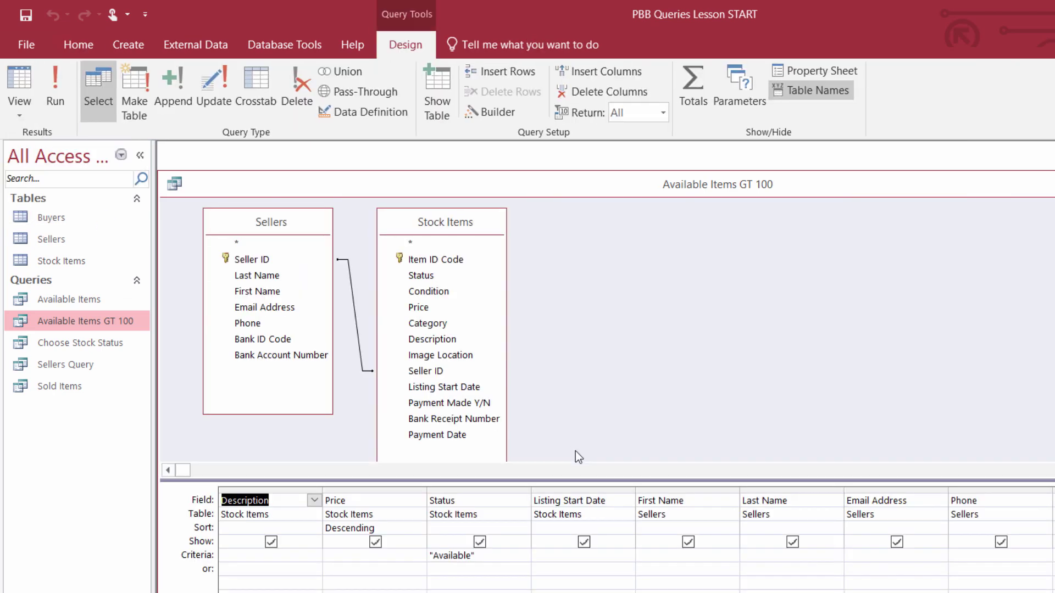
click(393, 503)
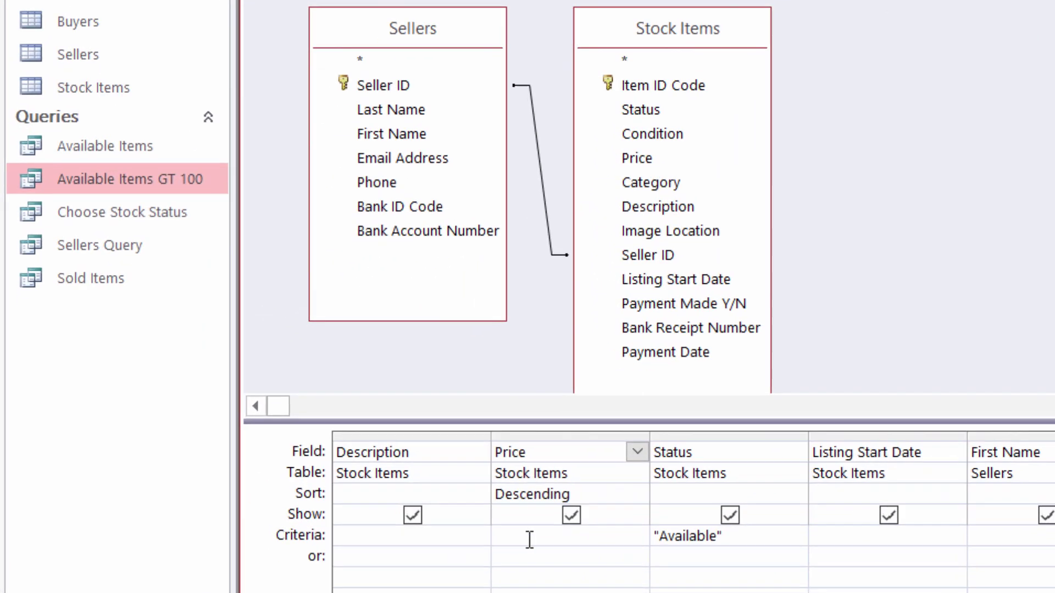
Set the Price criterion of the Available Items GT 100 query to >100 and run the query
click(346, 554)
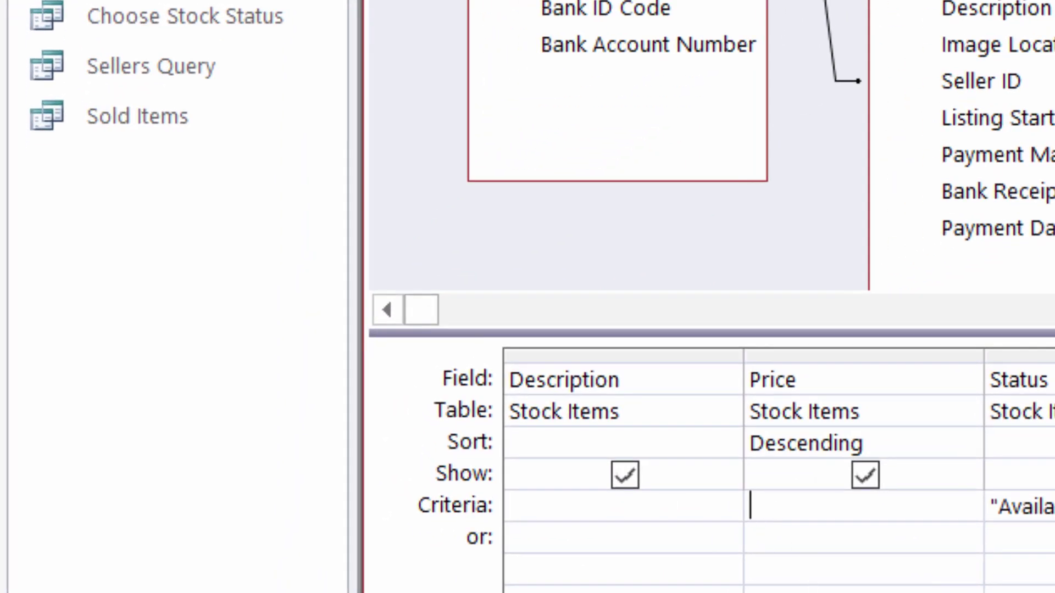
text(>)
text(100)
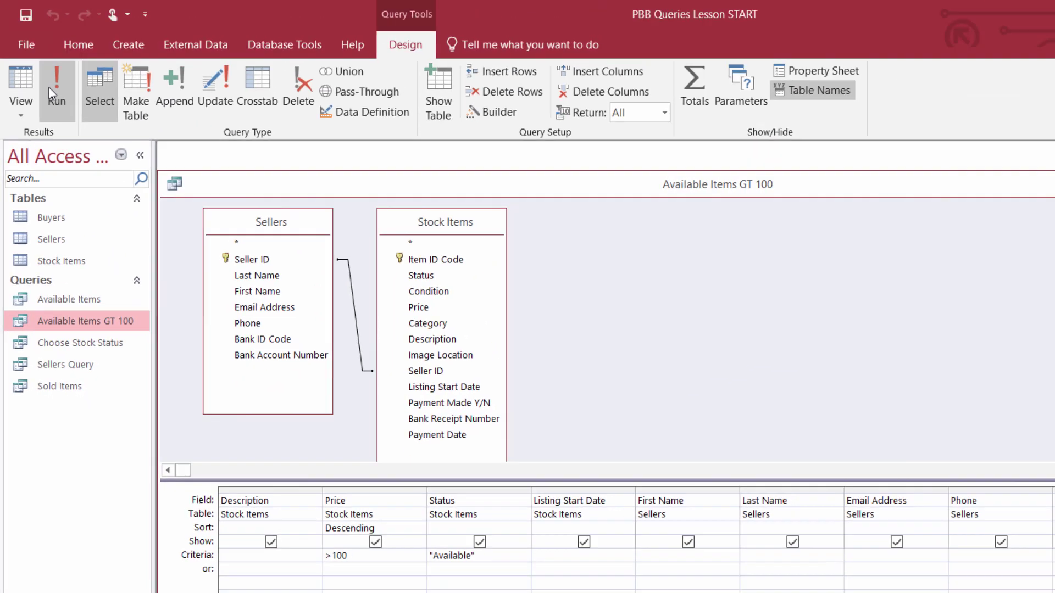
click(99, 91)
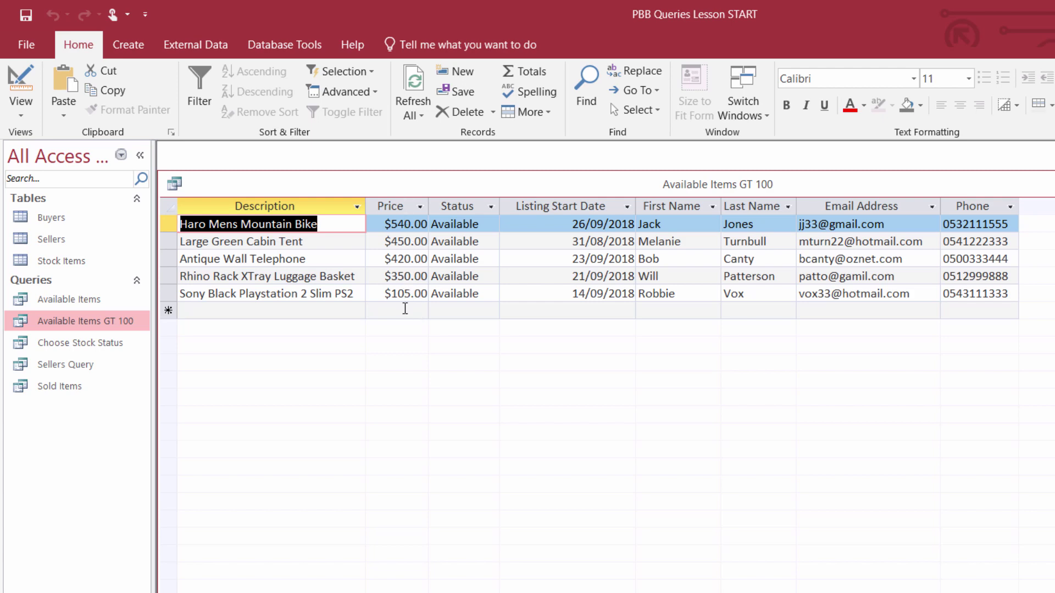
Set the Price field's sort order to Ascending in the query design, rerun the query and close it
click(9, 114)
click(65, 221)
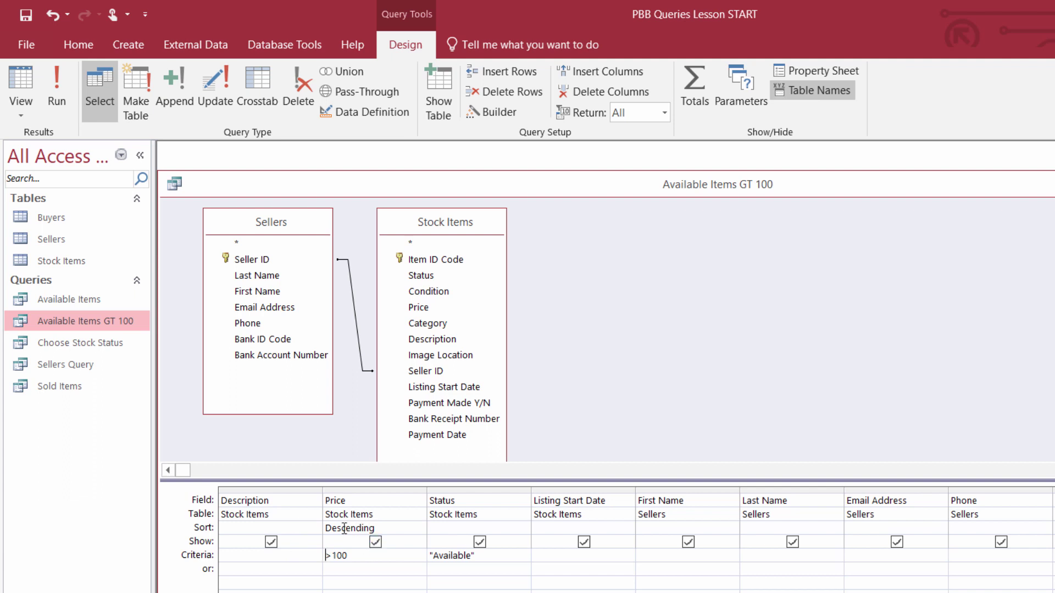
click(379, 526)
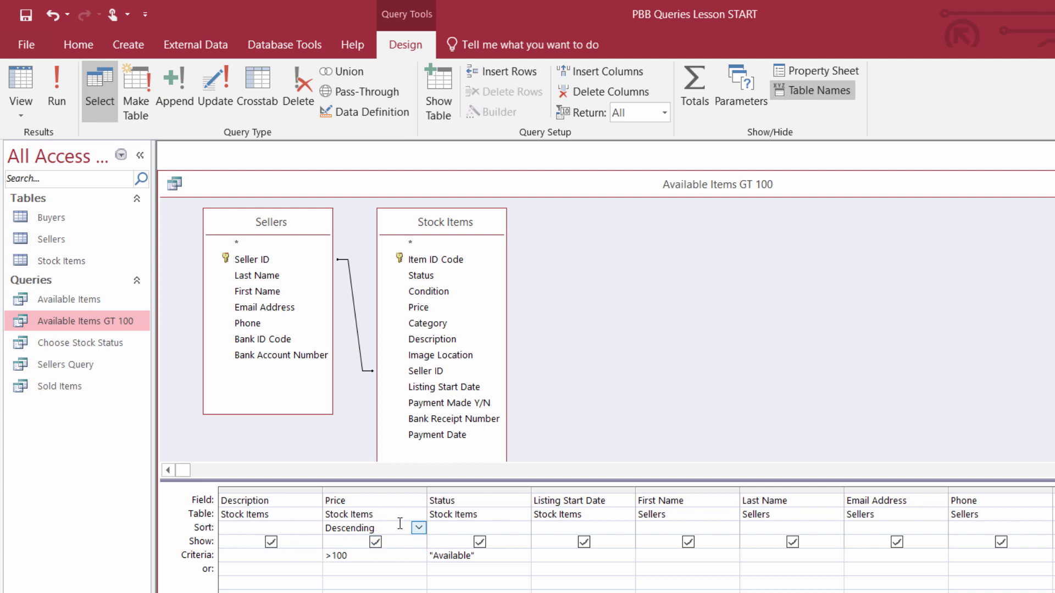
click(419, 527)
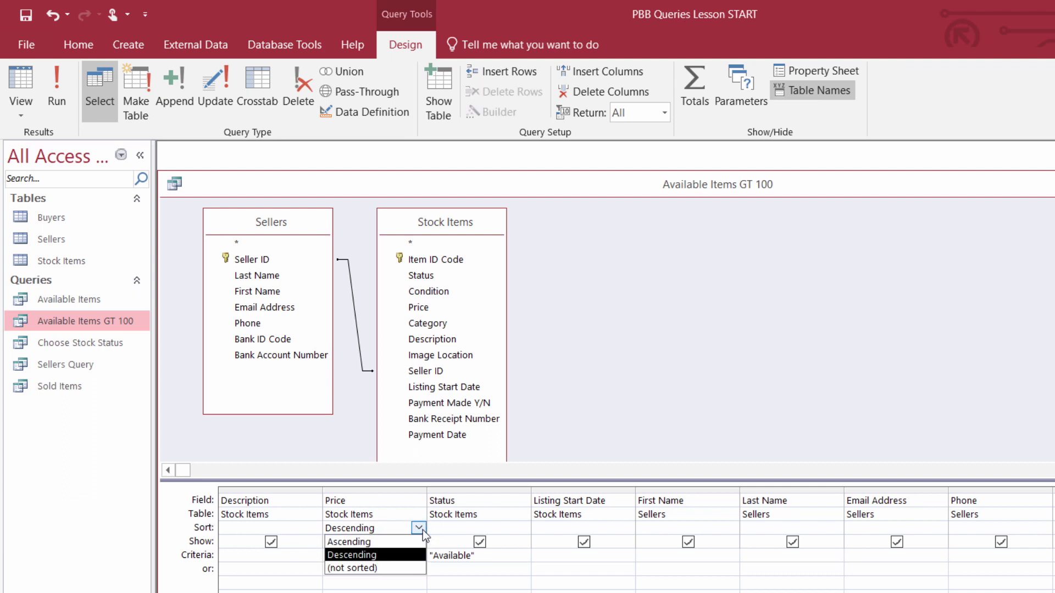
click(375, 542)
click(57, 85)
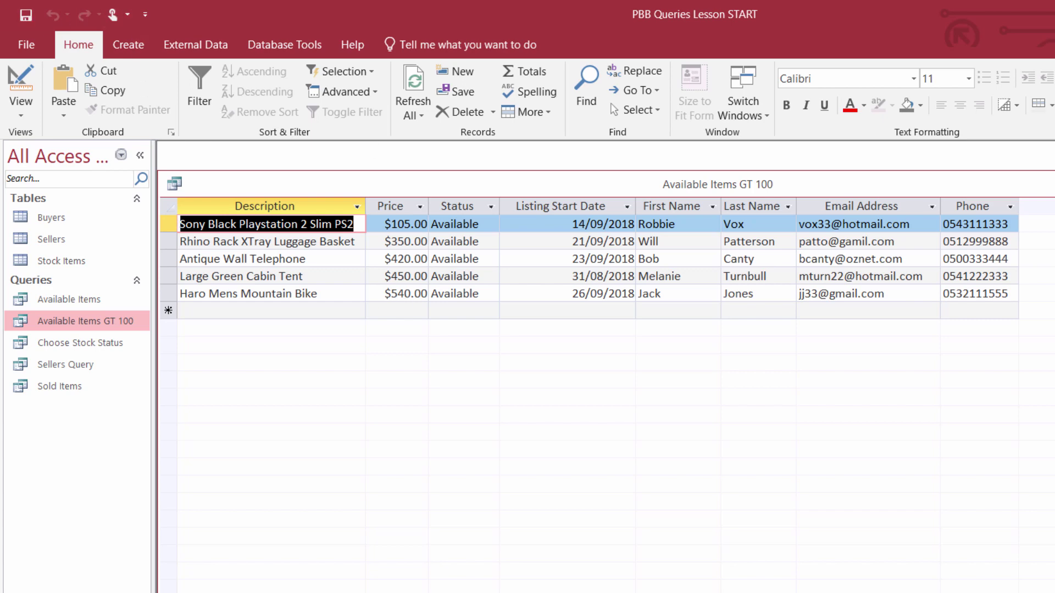
key(ctrl+w)
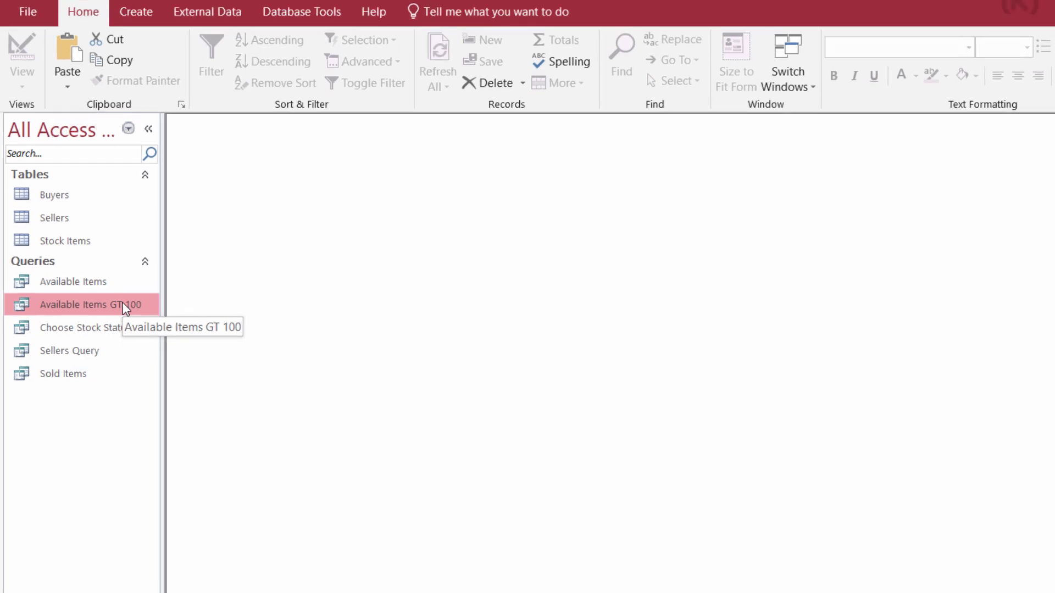
Rename the Available Items GT 100 query as Available GT 100
right_click(102, 322)
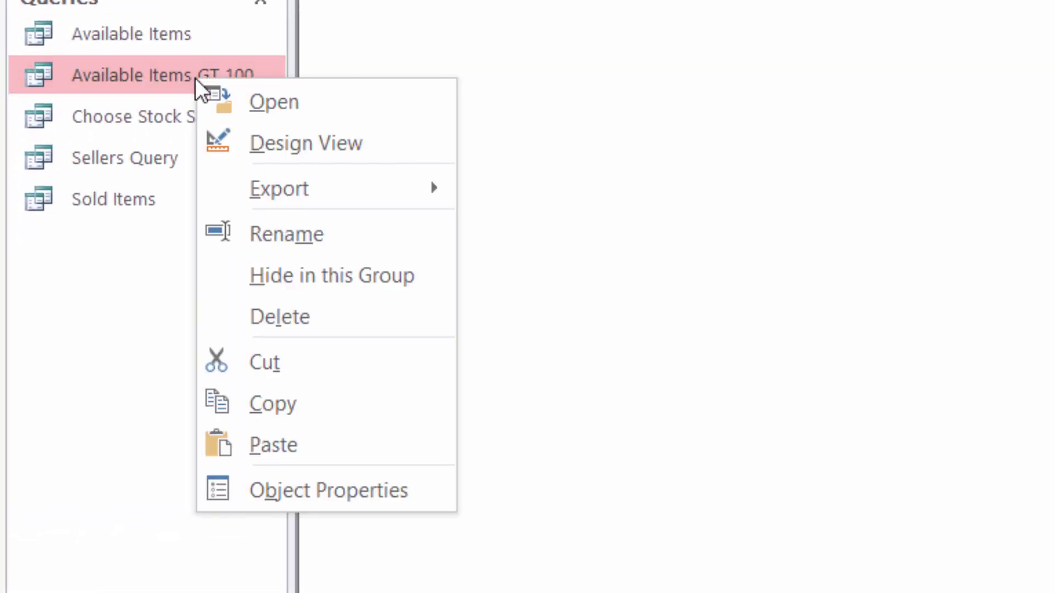
click(279, 237)
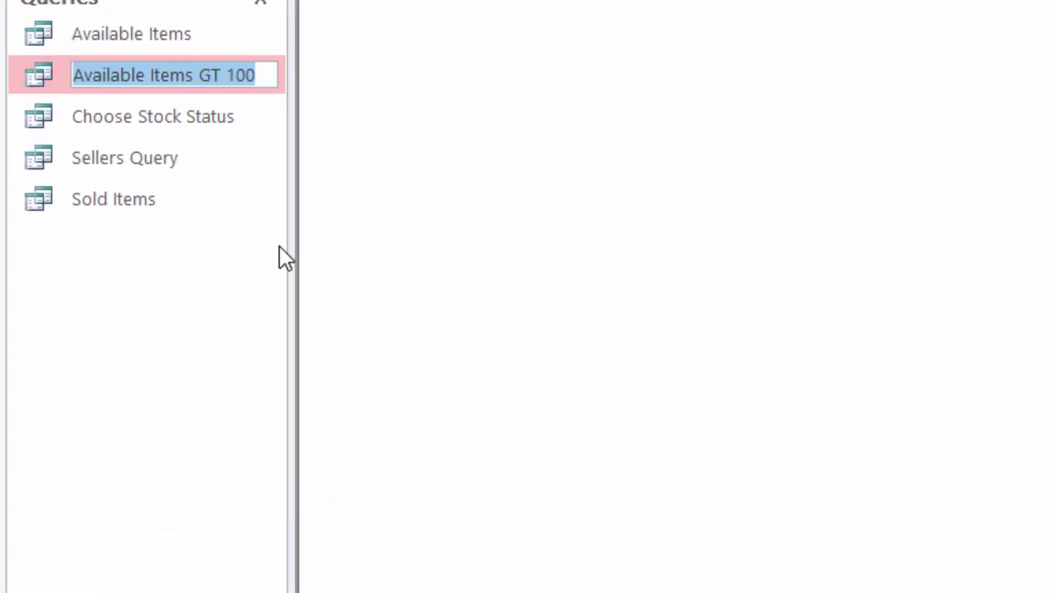
click(212, 75)
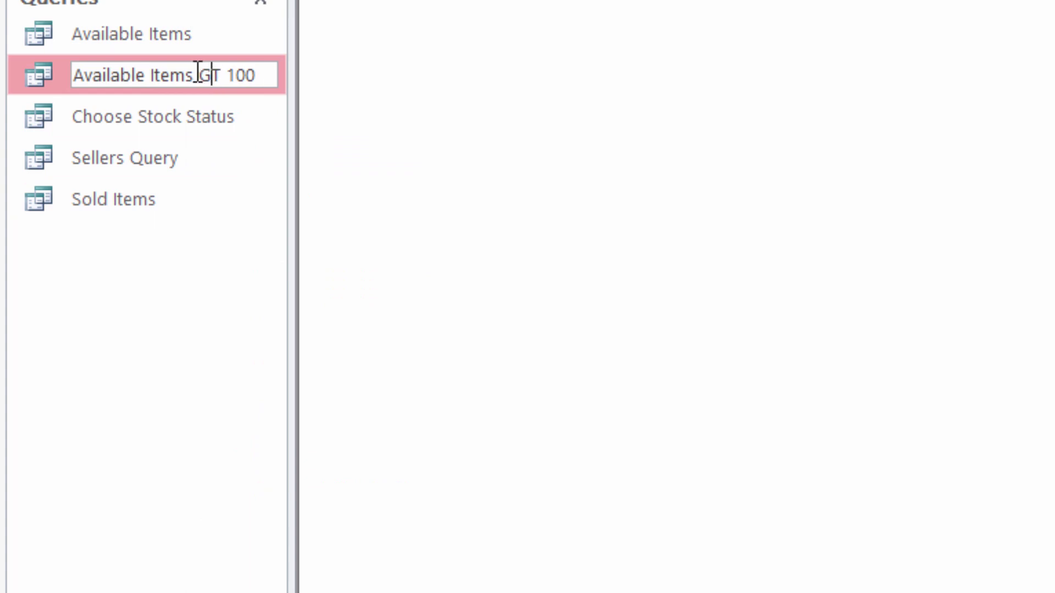
click(196, 72)
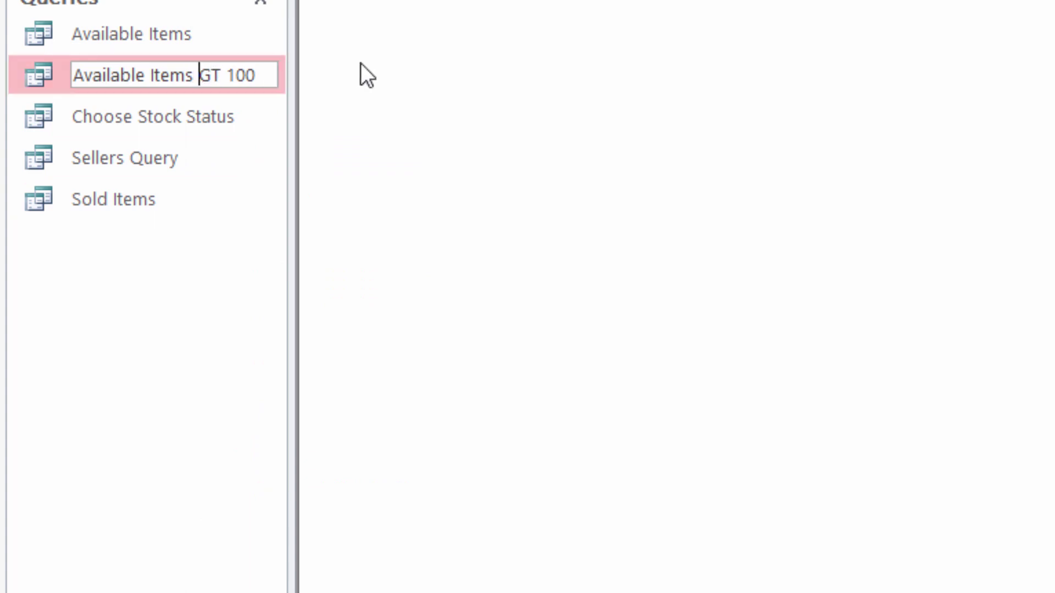
key(Delete)
key(BackSpace)
key(BackSpace)
key(BackSpace)
key(BackSpace)
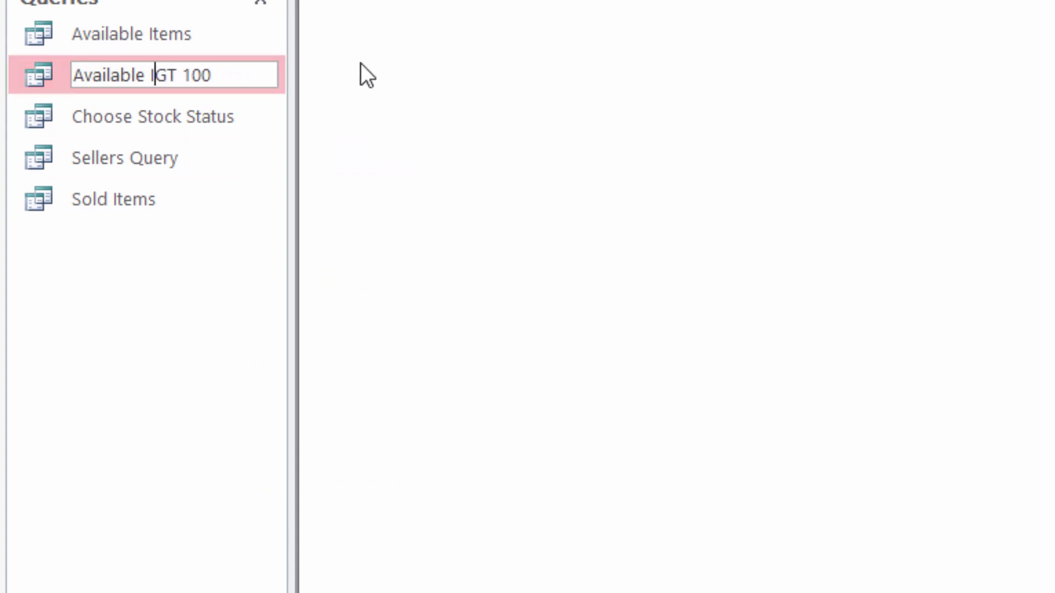
key(BackSpace)
click(166, 250)
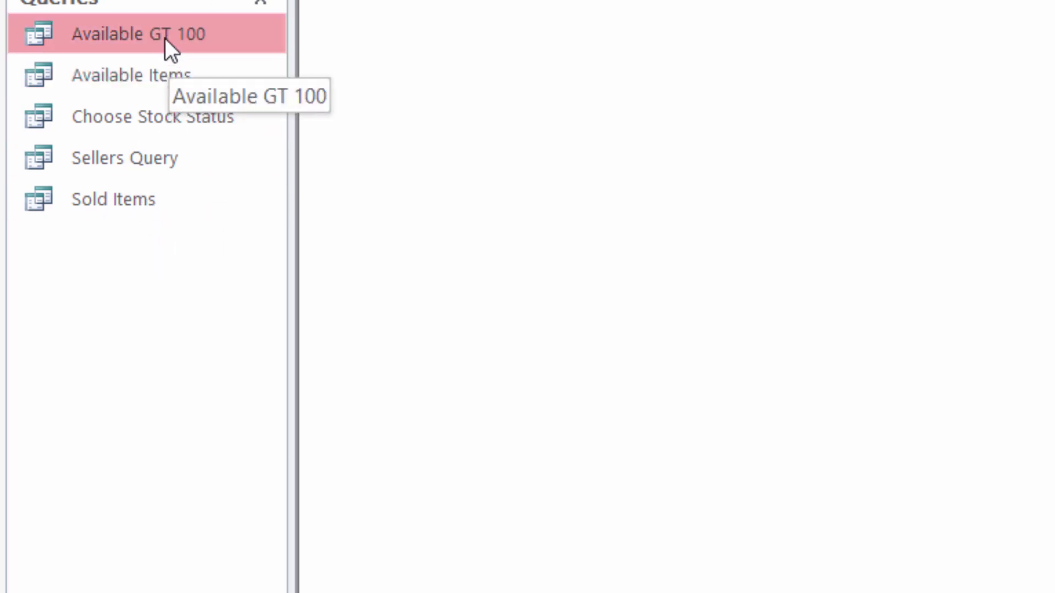
Rename the Available GT 100 query back to Available Items GT 100
right_click(168, 48)
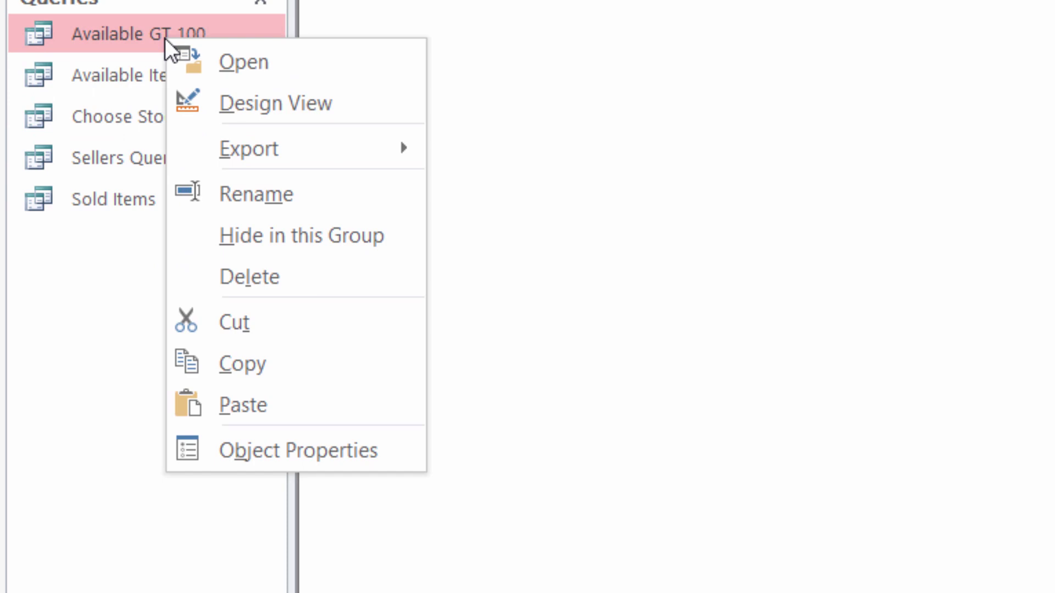
click(239, 193)
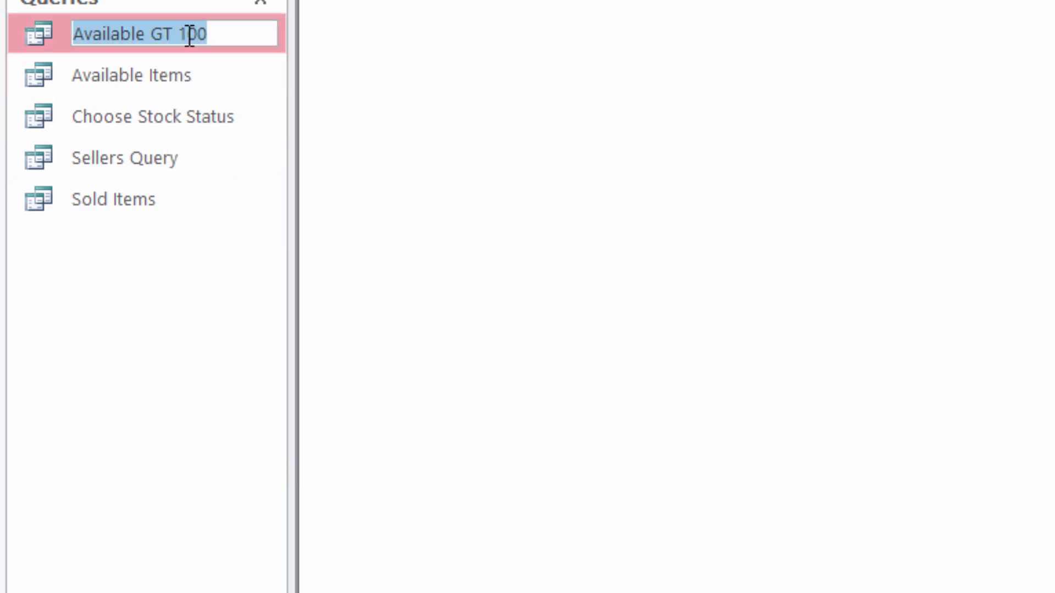
click(153, 24)
text(It)
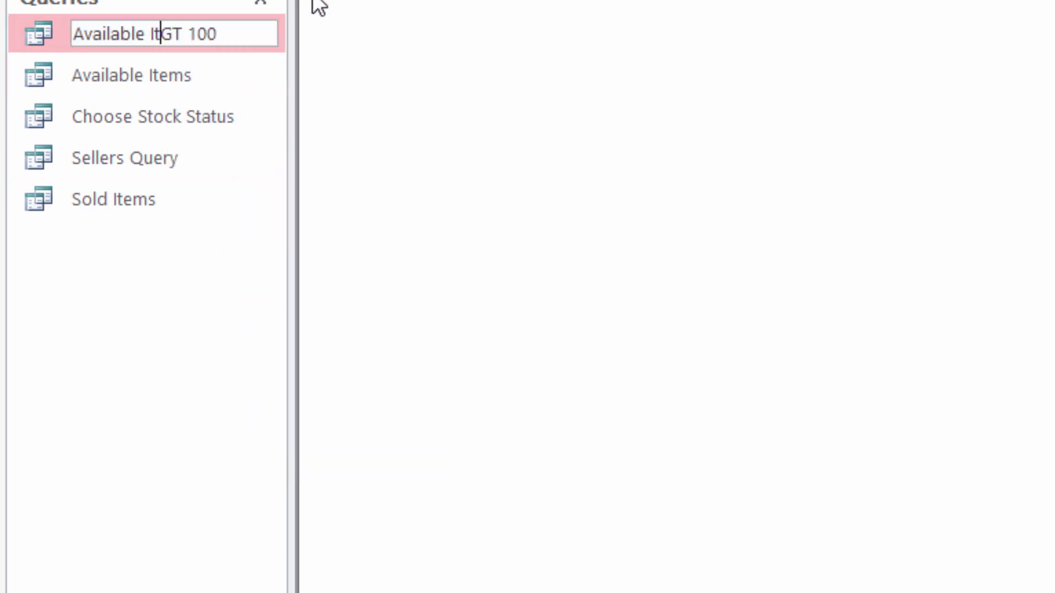
text(ems)
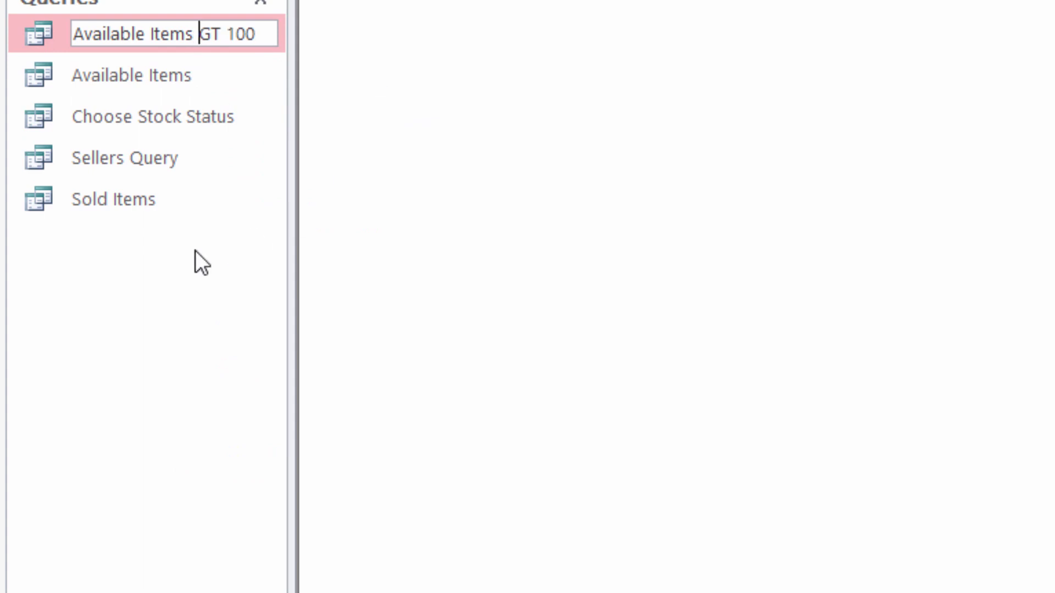
key(Return)
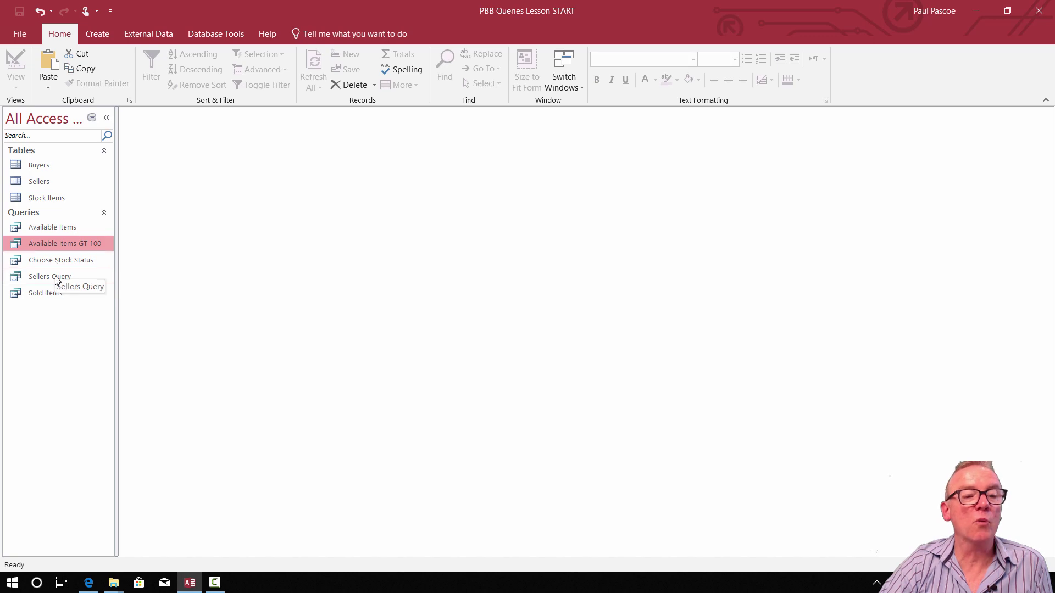
Open the Sellers Query and switch it to Design View
double_click(71, 358)
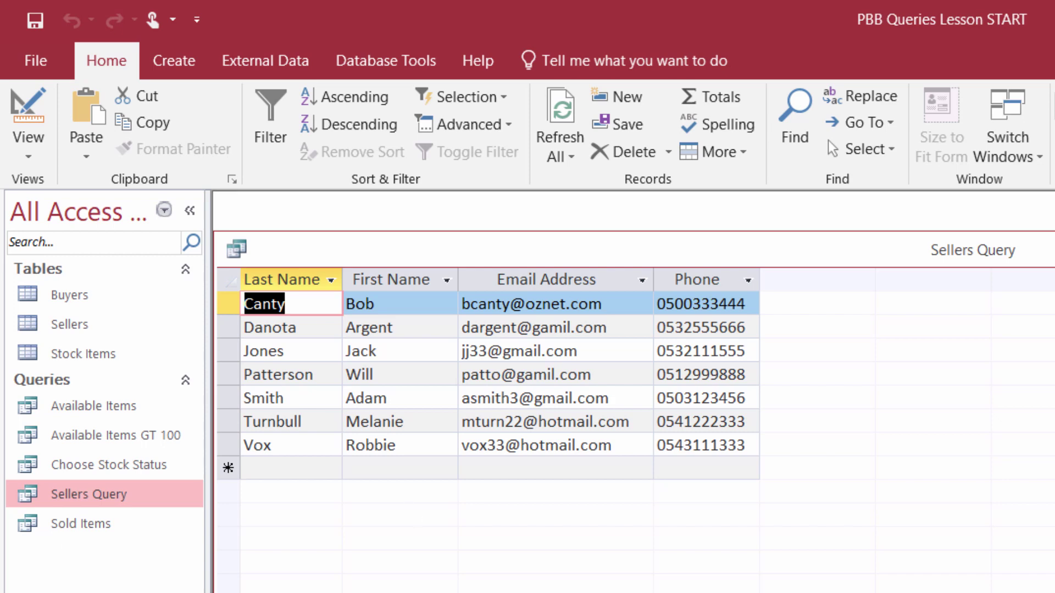
click(24, 157)
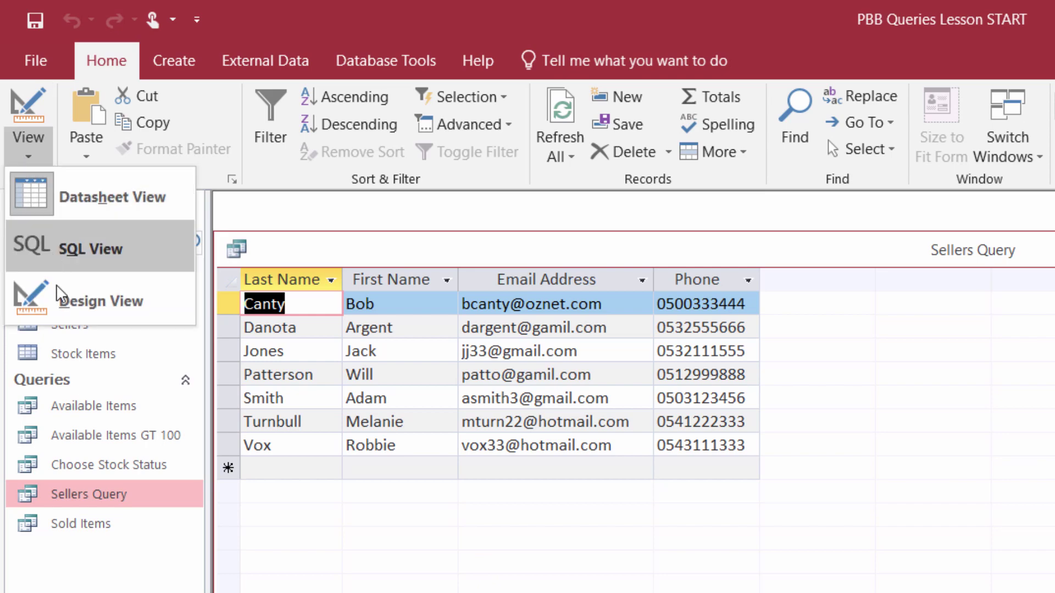
click(63, 296)
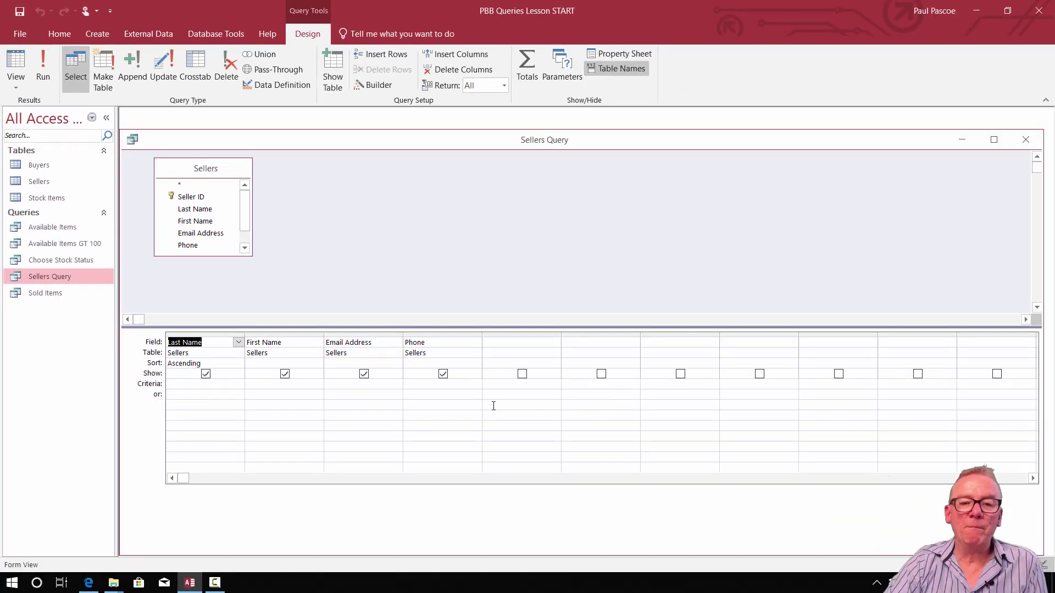
Add the calculated field [First Name]&[Last Name] in the first empty column after Phone and run the query
click(514, 361)
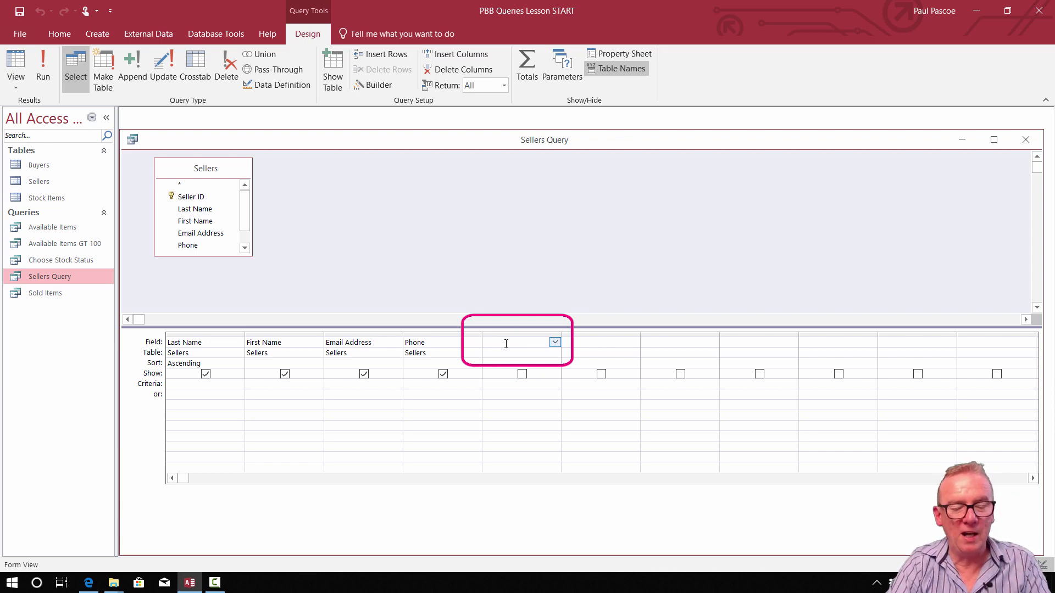
key(shift+F2)
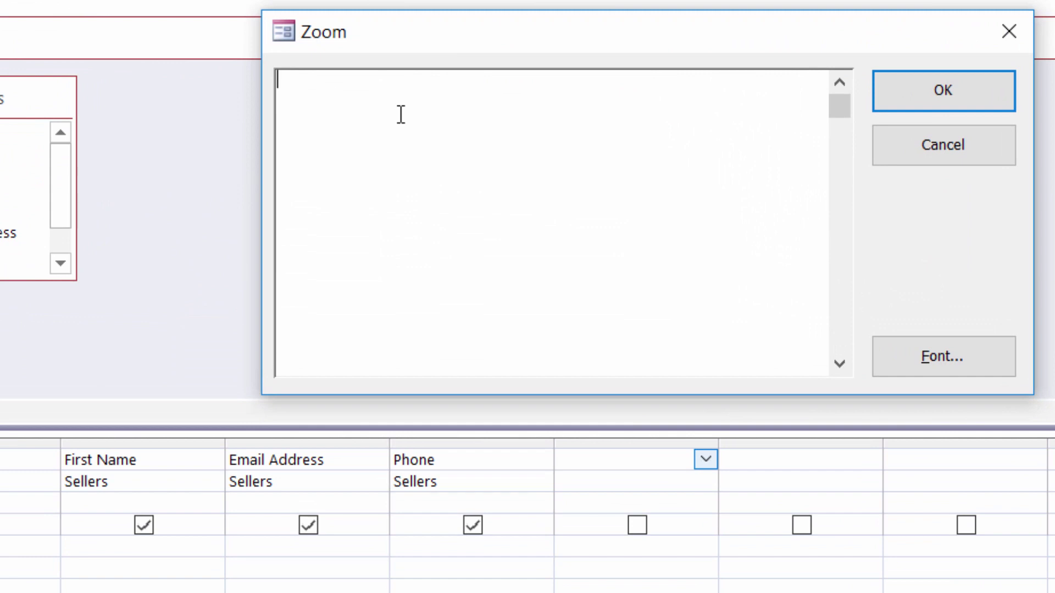
text([First Name)
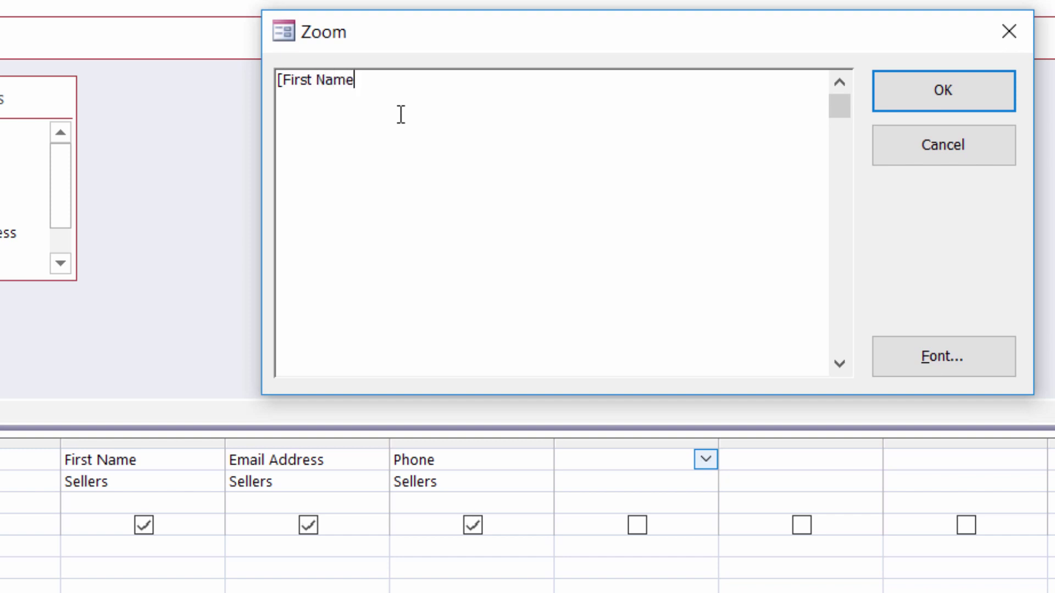
text(])
text(&[Last name)
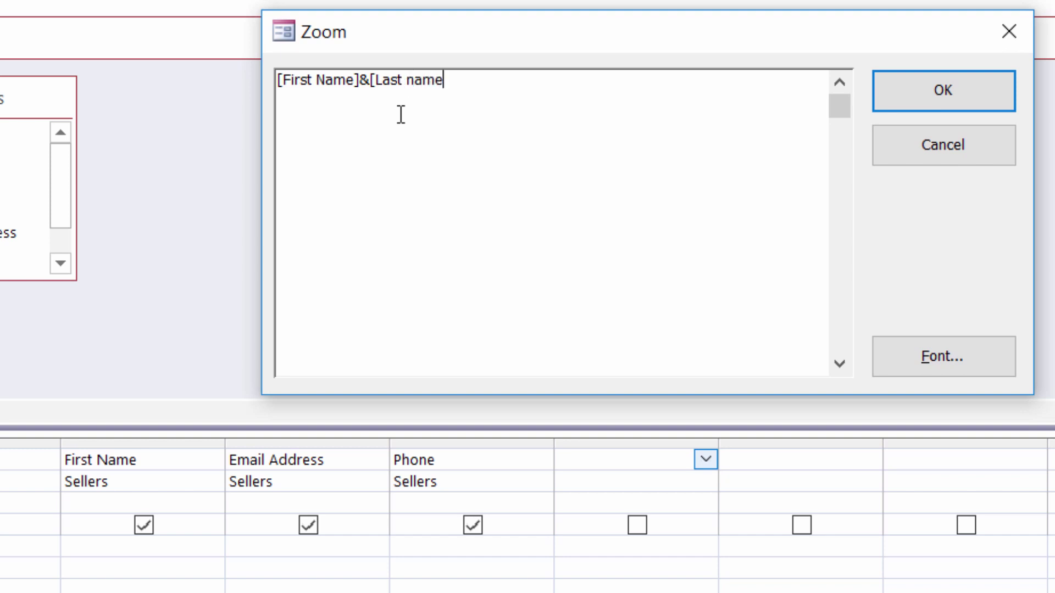
key(BackSpace)
key(BackSpace)
key(BackSpace)
key(BackSpace)
text(Name])
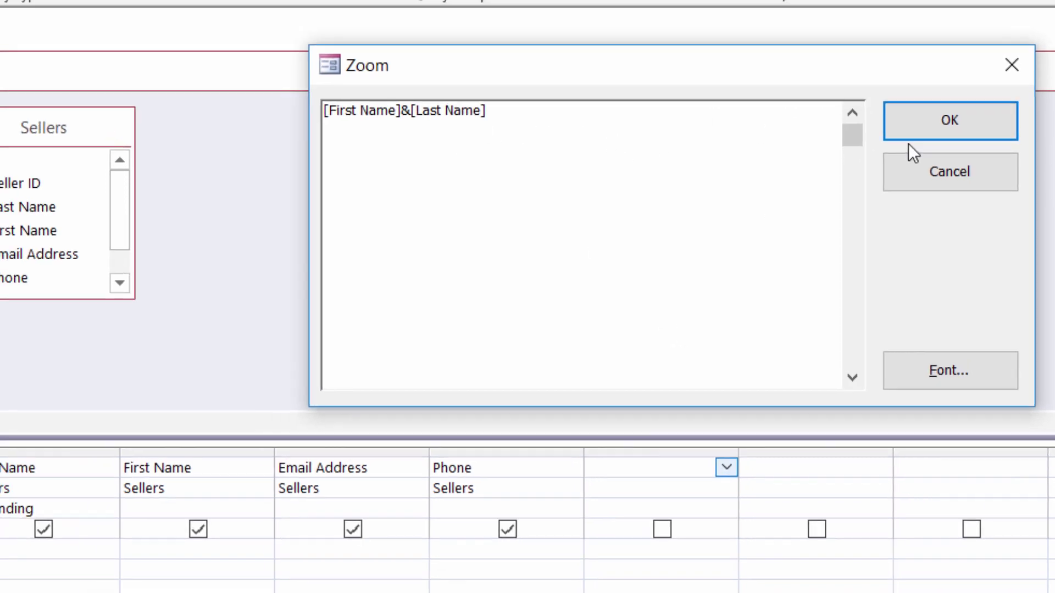
click(943, 91)
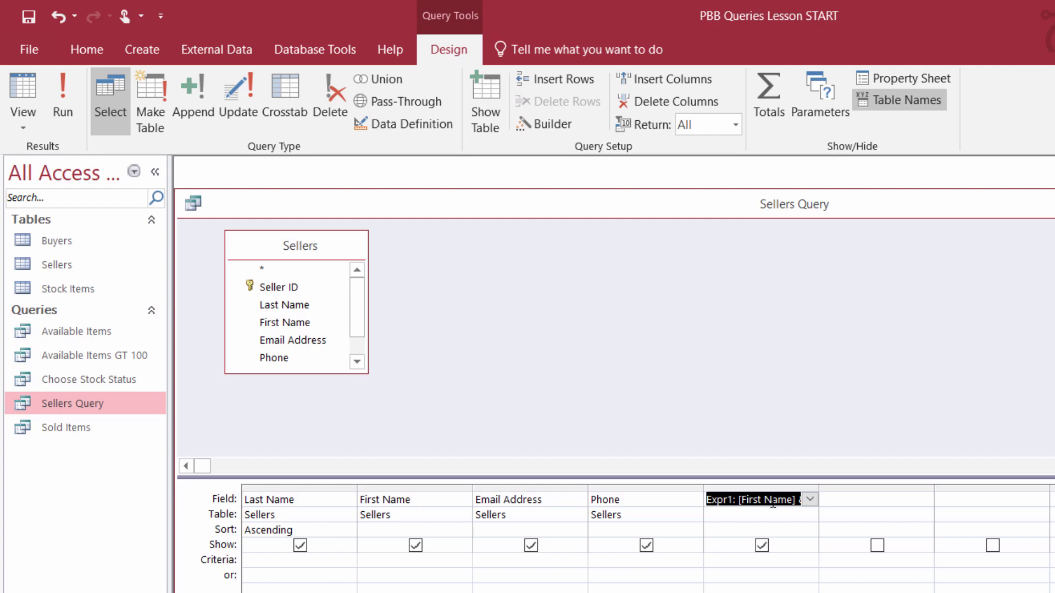
click(62, 101)
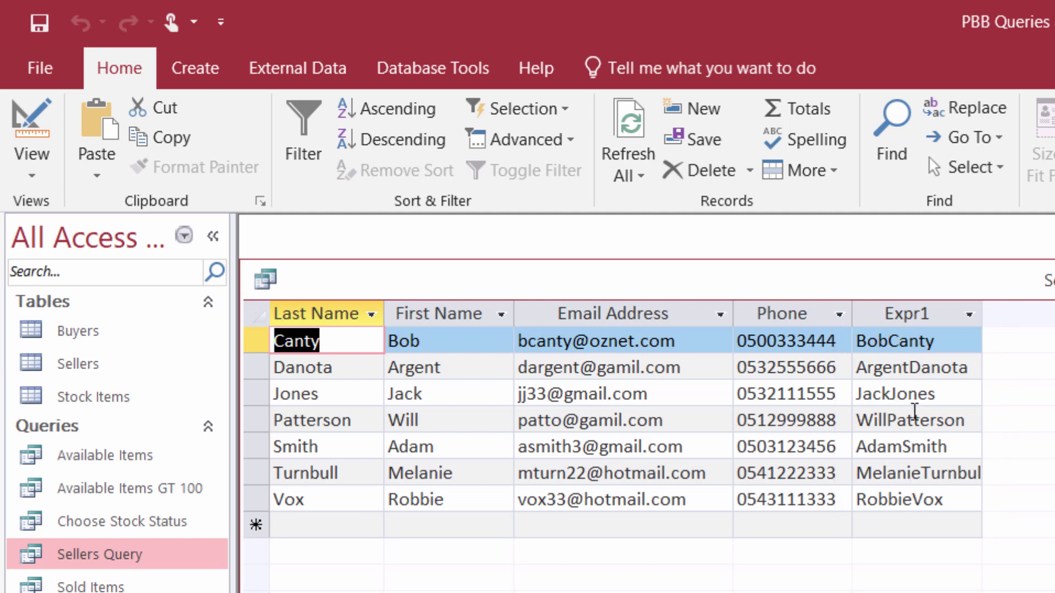
Return the Sellers Query to Design View and rename the calculated field from Expr1 to Name
click(34, 179)
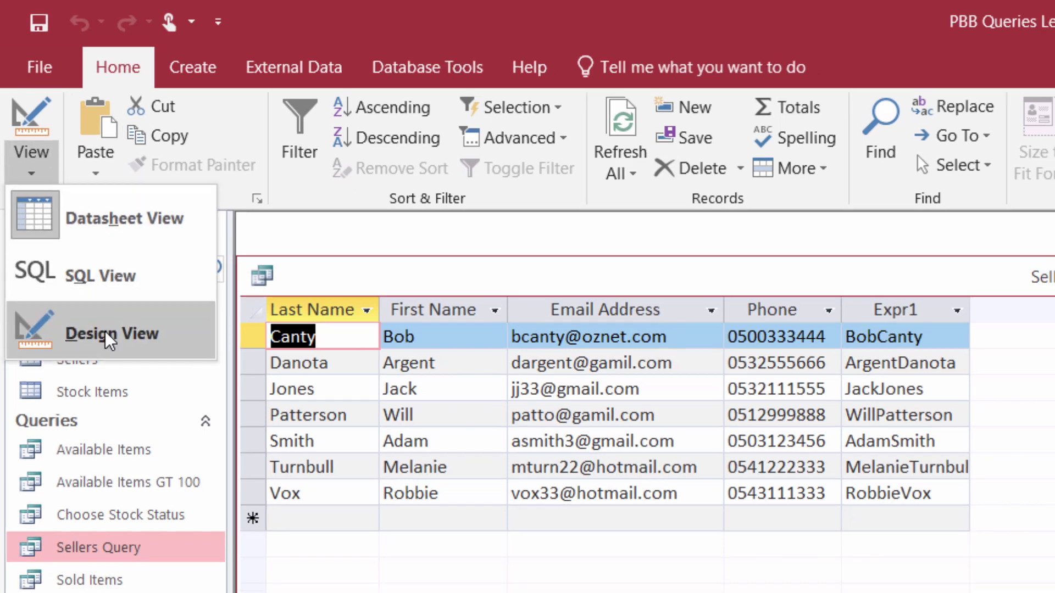
click(107, 336)
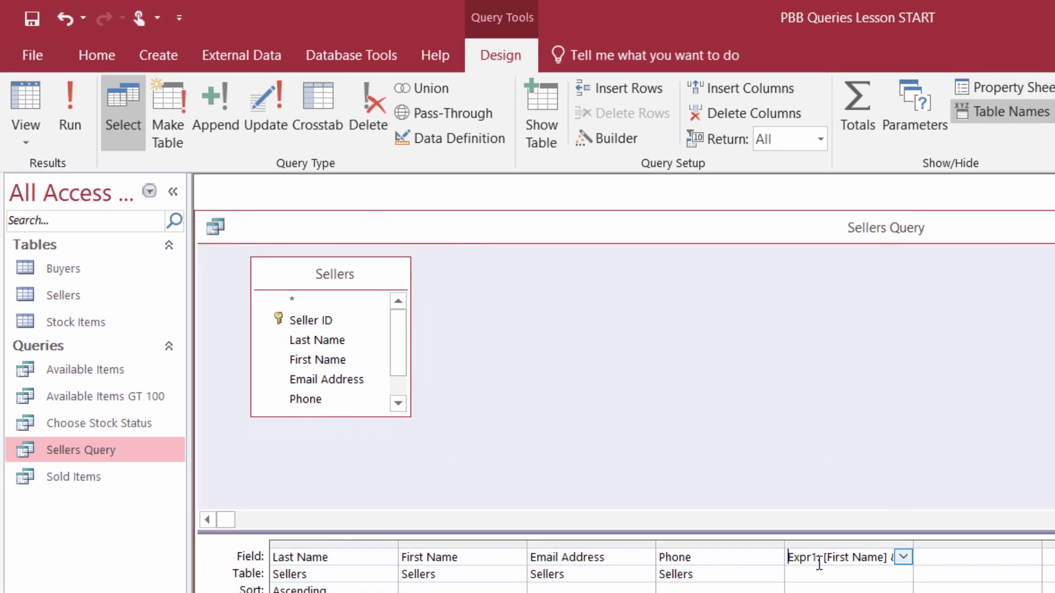
key(shift+F2)
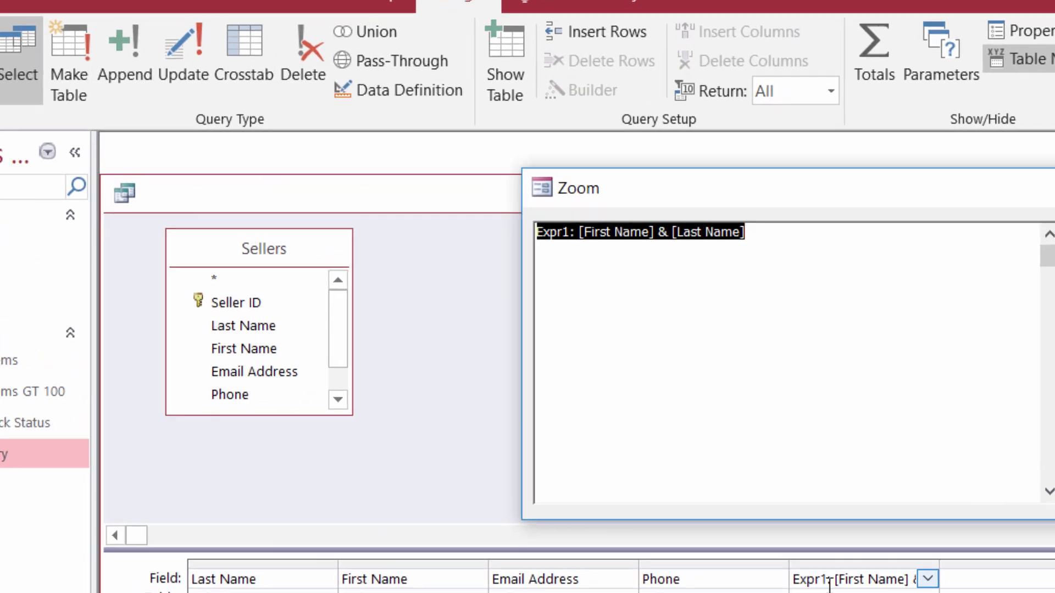
key(Delete)
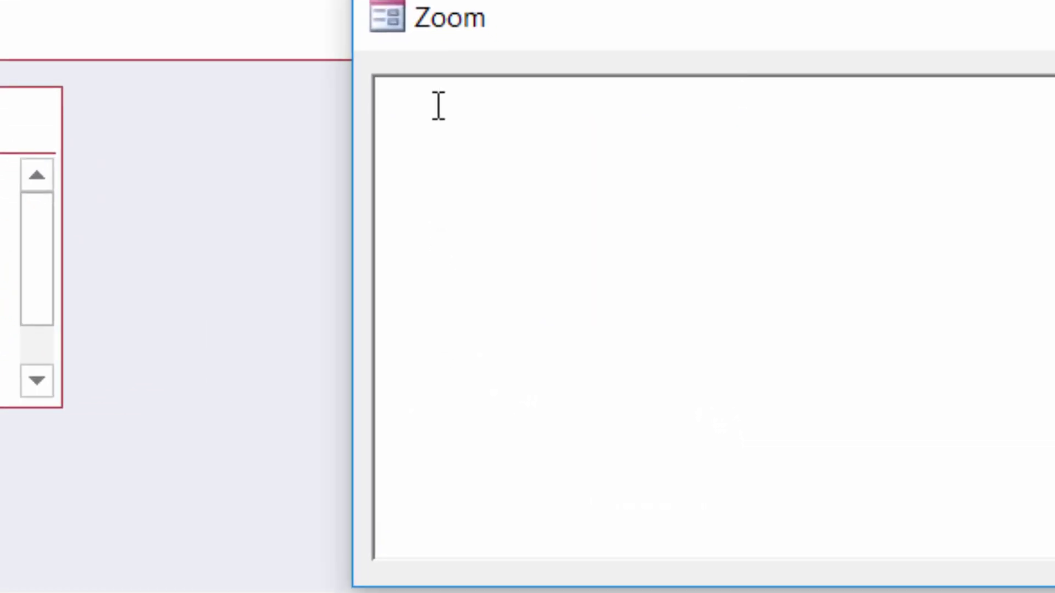
click(438, 105)
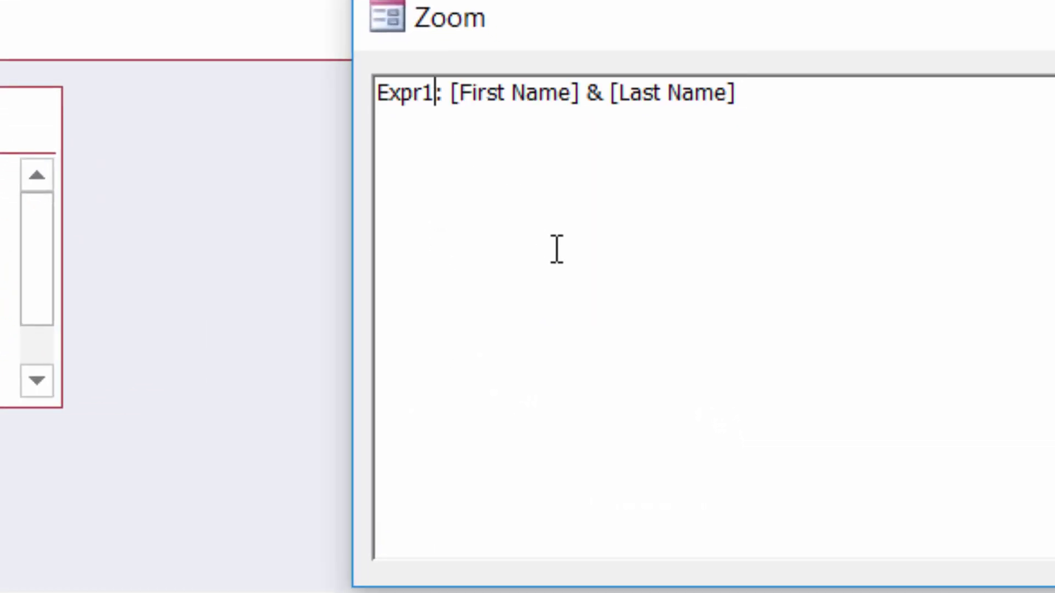
key(BackSpace)
key(BackSpace)
key(BackSpace)
key(BackSpace)
key(BackSpace)
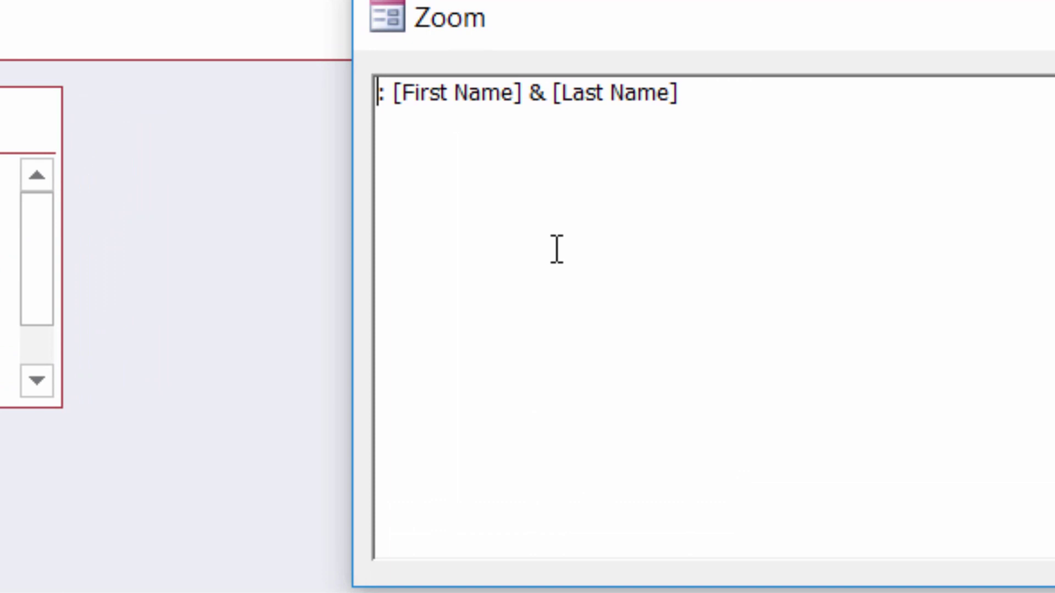
text(Name)
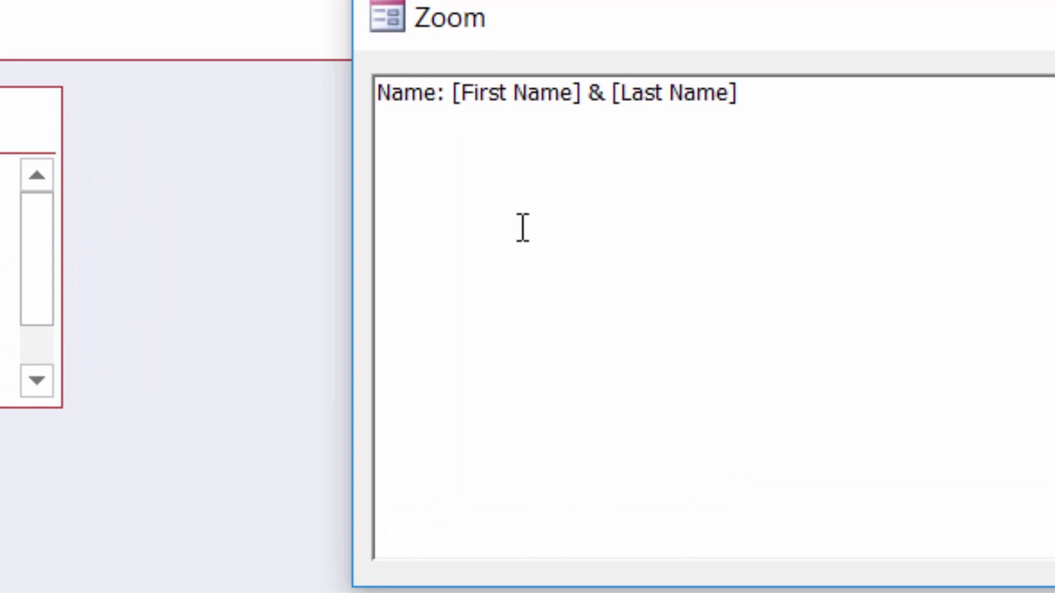
Insert a space between the joined names so the expression reads Name: [First Name] & " " &[Last Name]
click(597, 99)
click(616, 92)
text(")
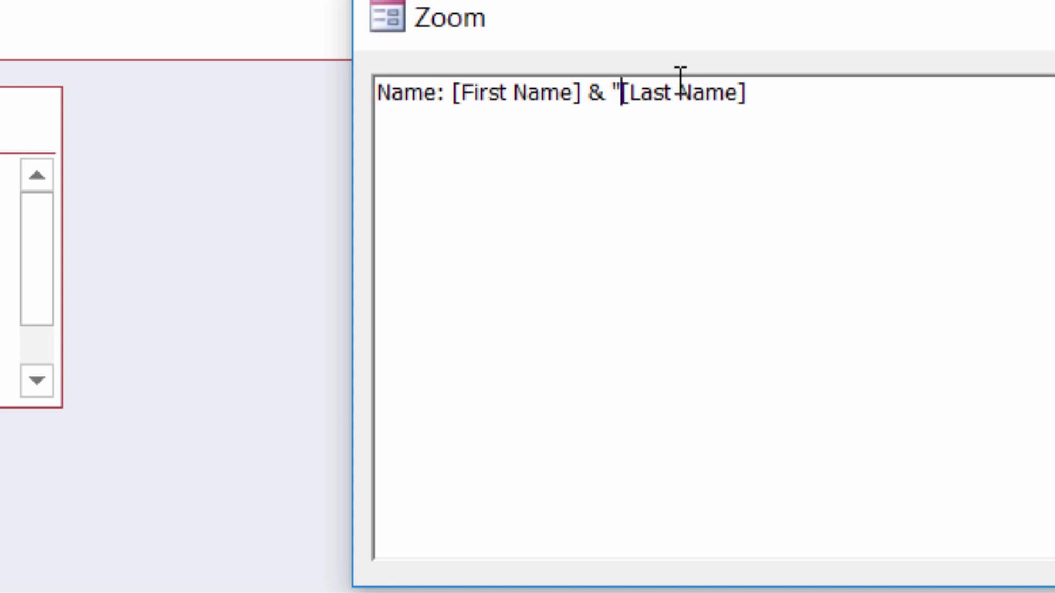
text( ")
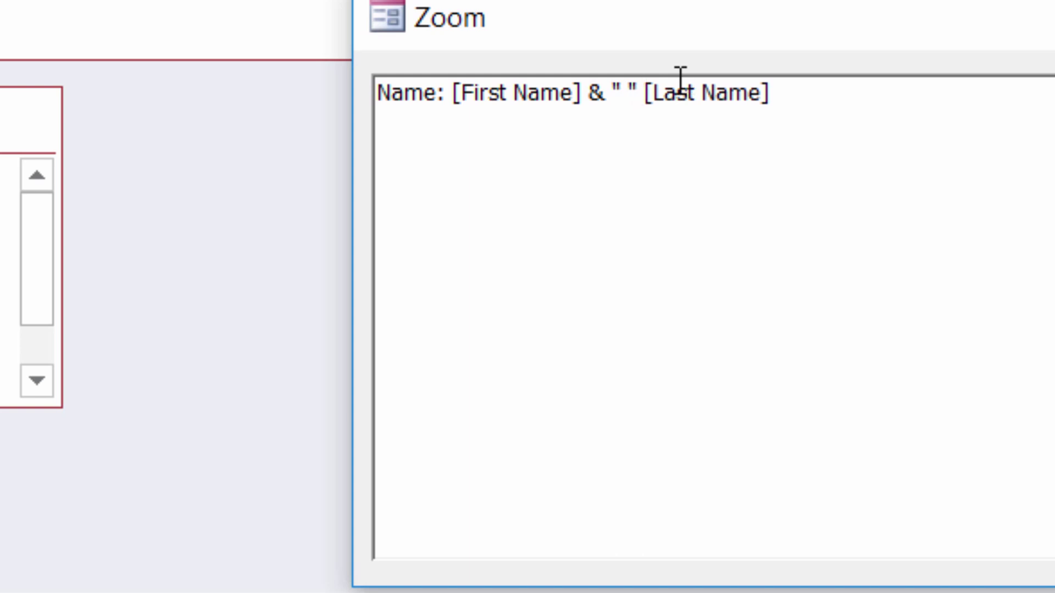
text( &)
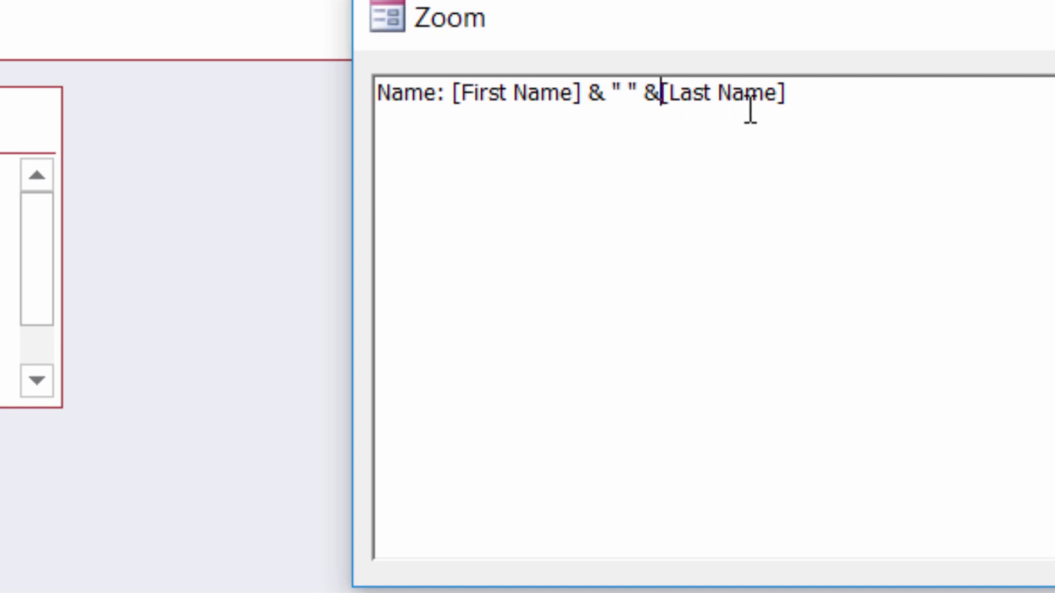
key(Return)
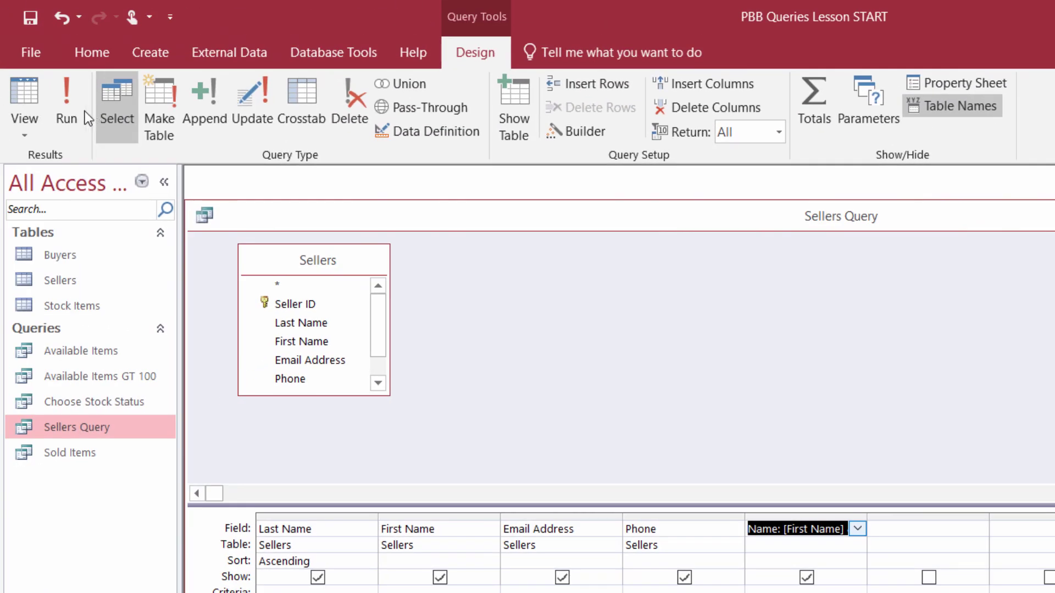
Run the Sellers Query and widen the Name column to fit its longest entry
click(69, 113)
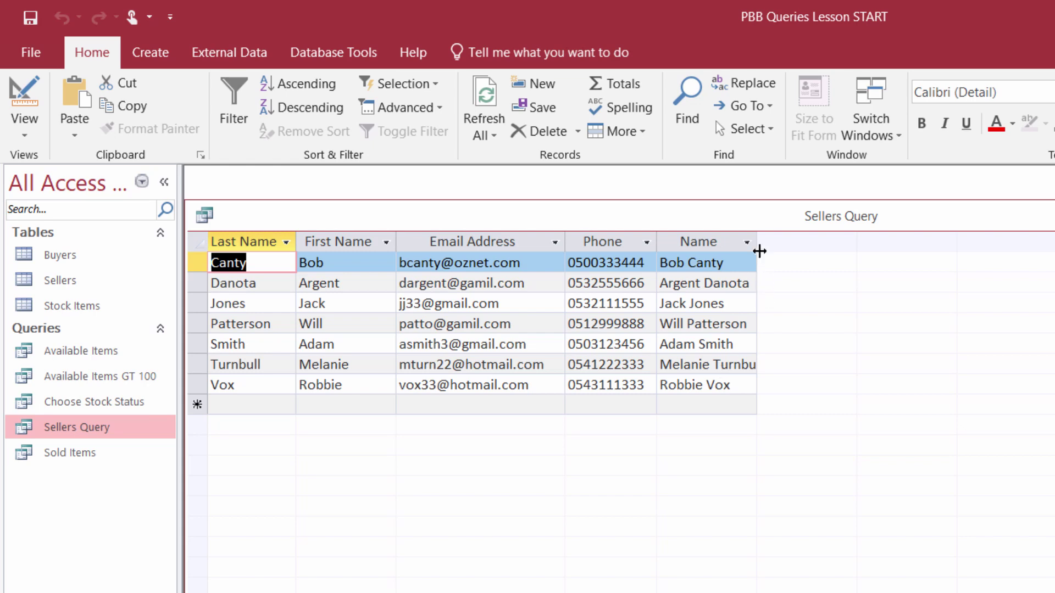
drag(759, 243, 784, 242)
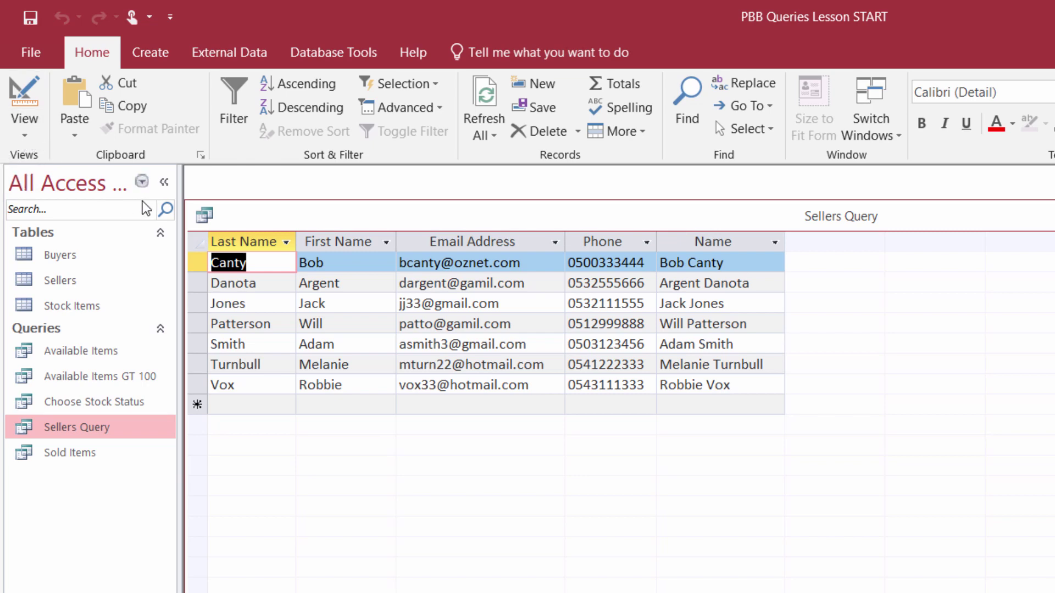
In Design View, move the calculated Name column to the start of the query fields and run the query
click(28, 133)
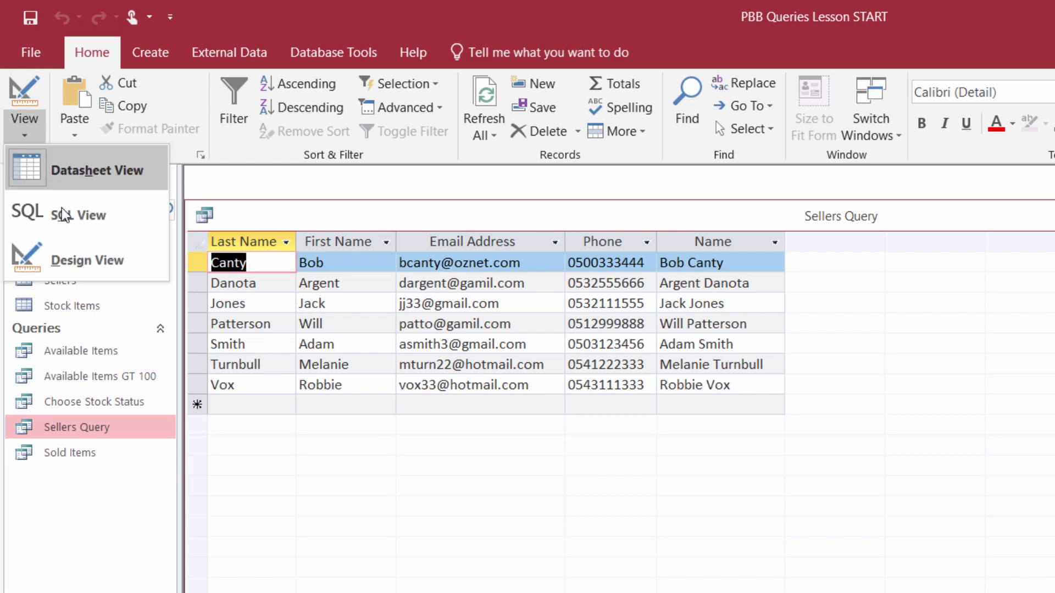
click(78, 259)
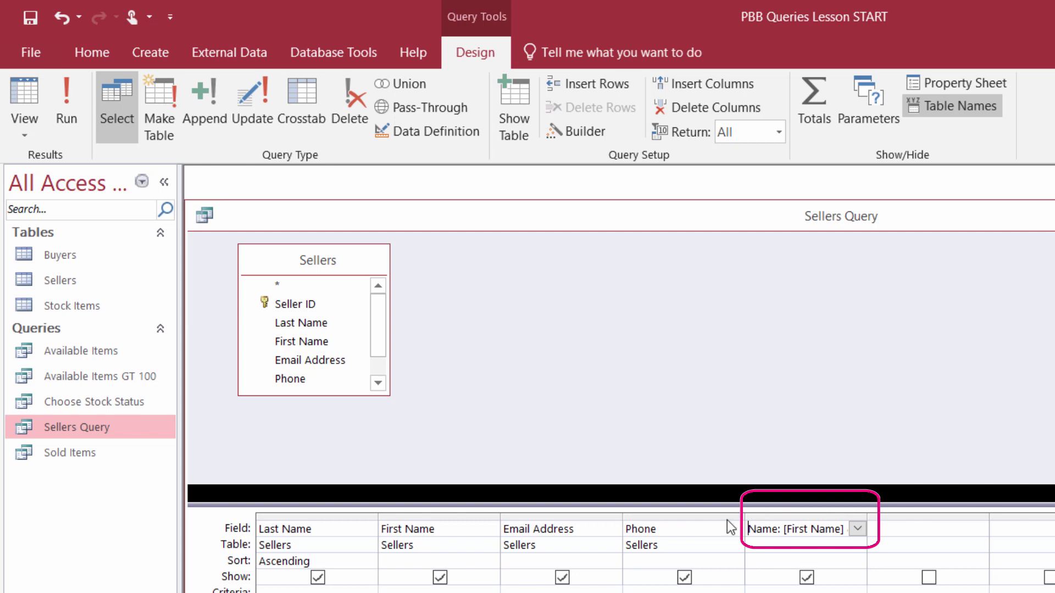
click(781, 513)
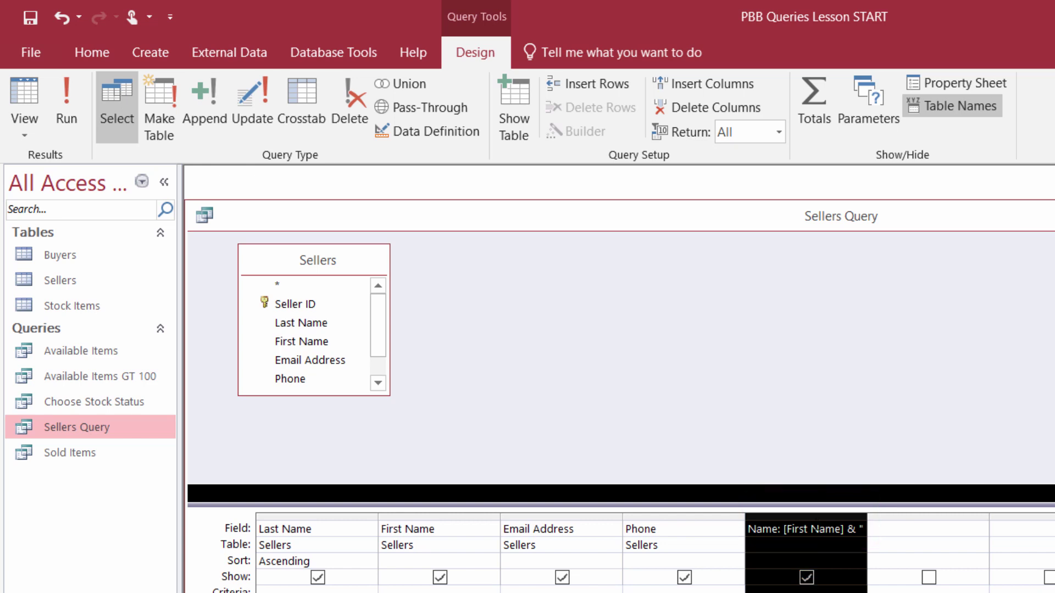
drag(808, 521, 355, 532)
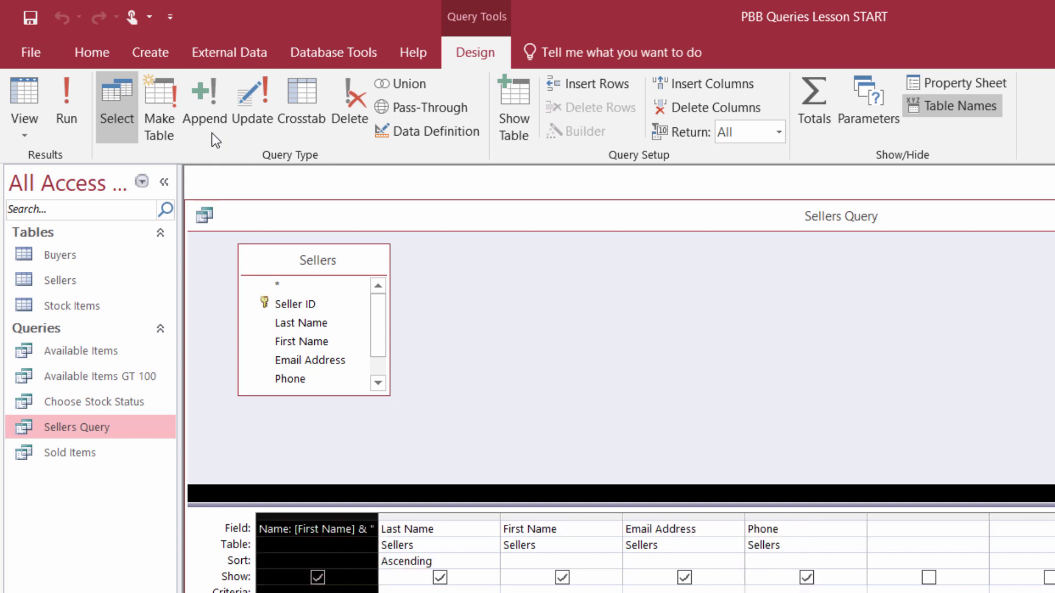
click(67, 119)
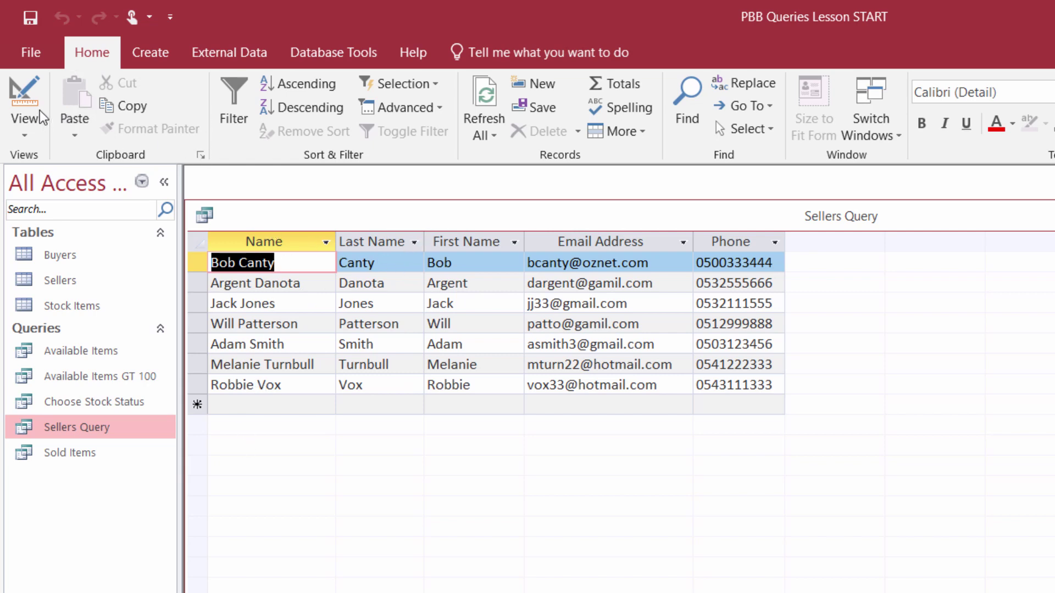
In Design View, hide the Last Name and First Name fields from the results and run the query
click(14, 130)
click(67, 264)
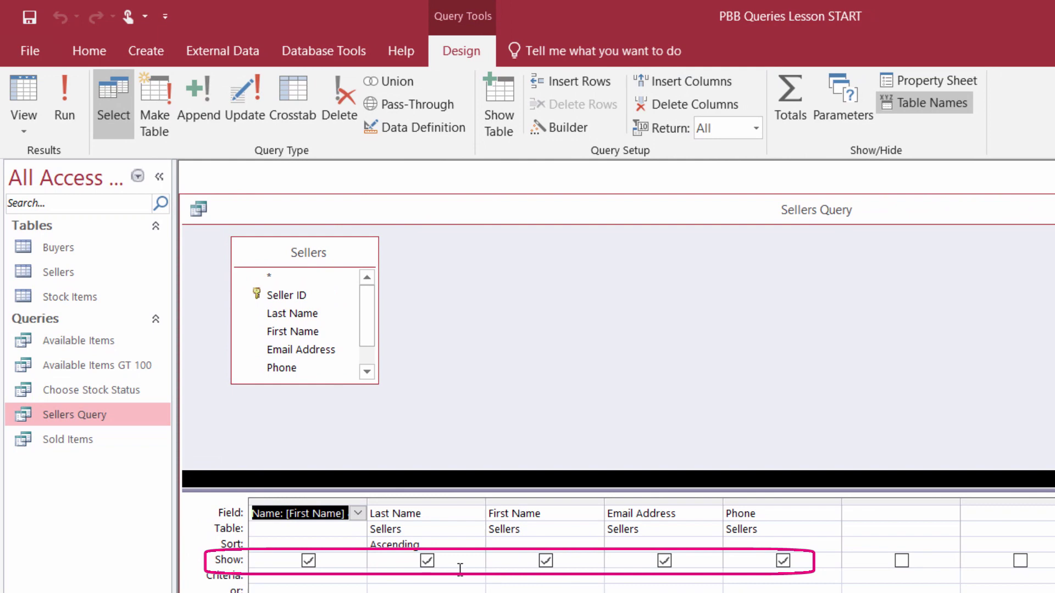
click(426, 561)
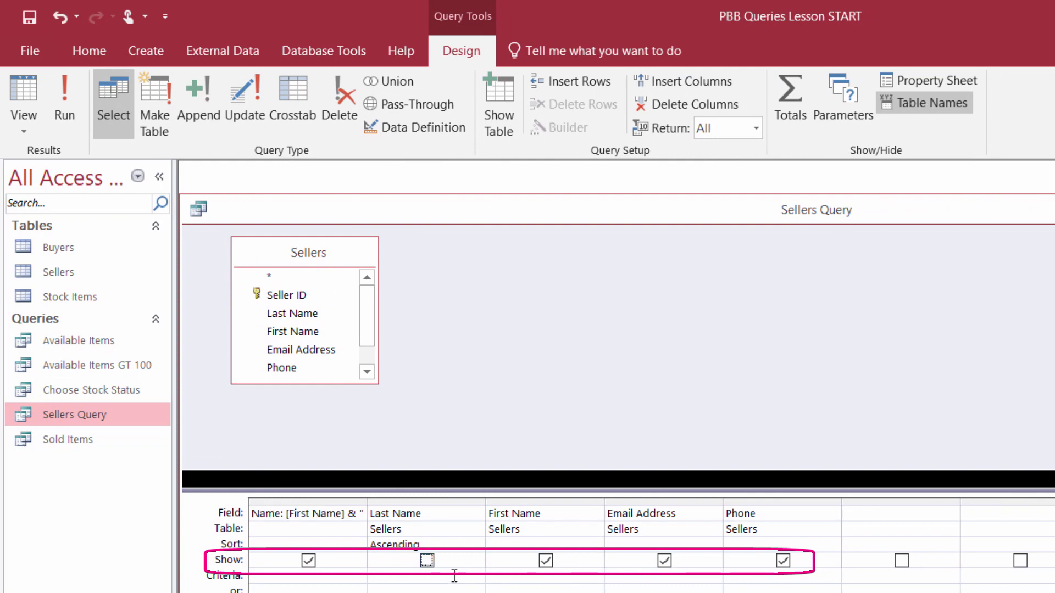
click(545, 561)
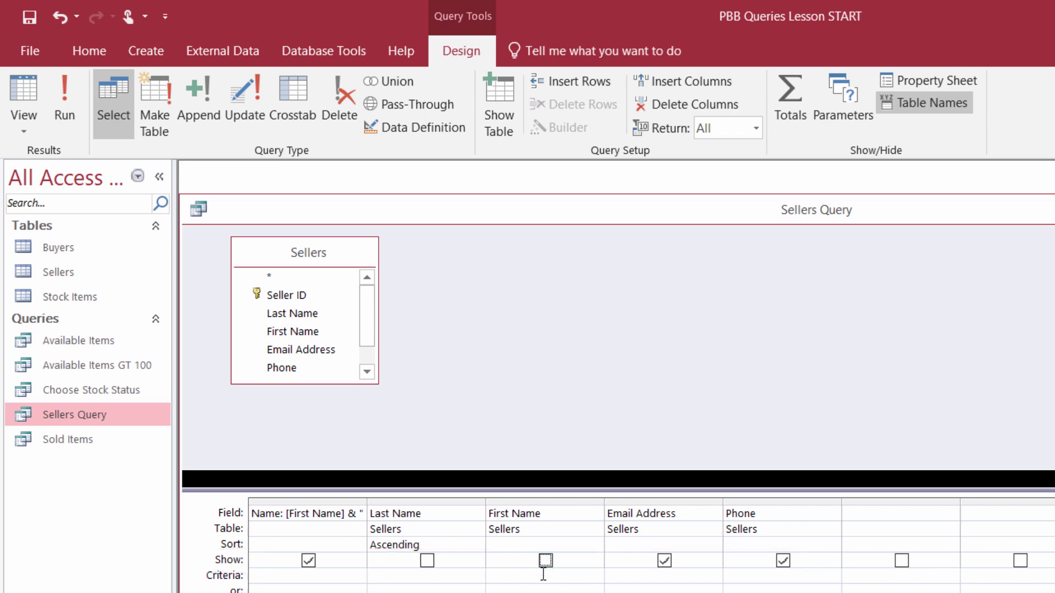
click(61, 111)
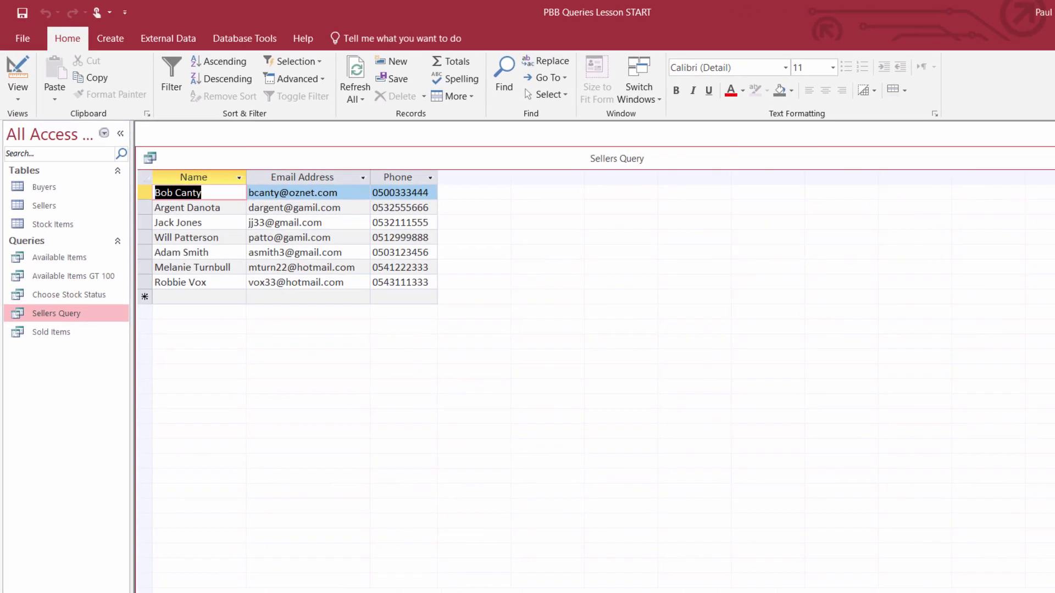
Close the Sellers Query and open the Stock Items table
click(1026, 137)
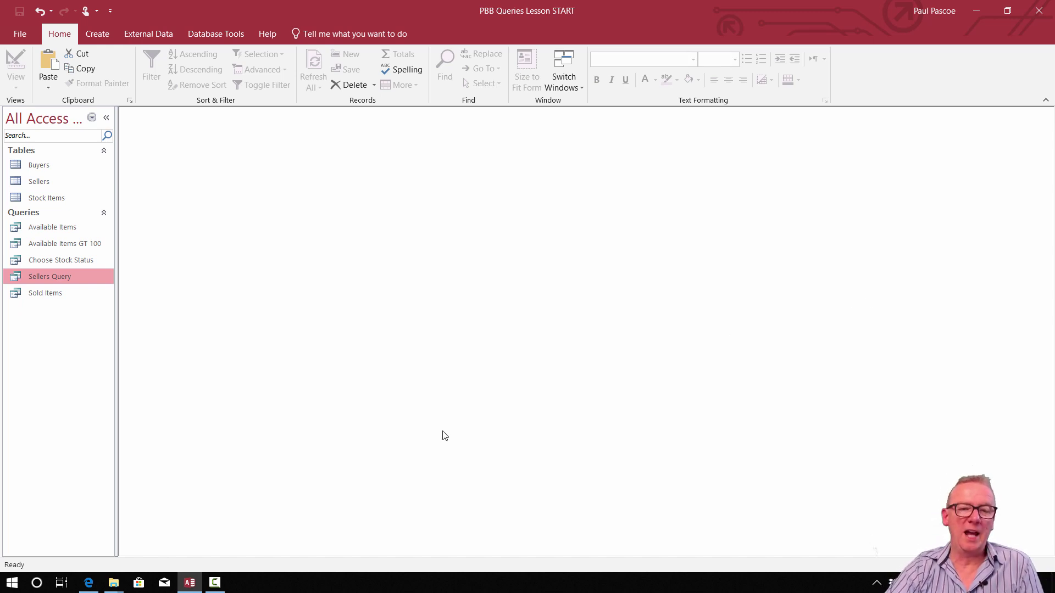
double_click(39, 200)
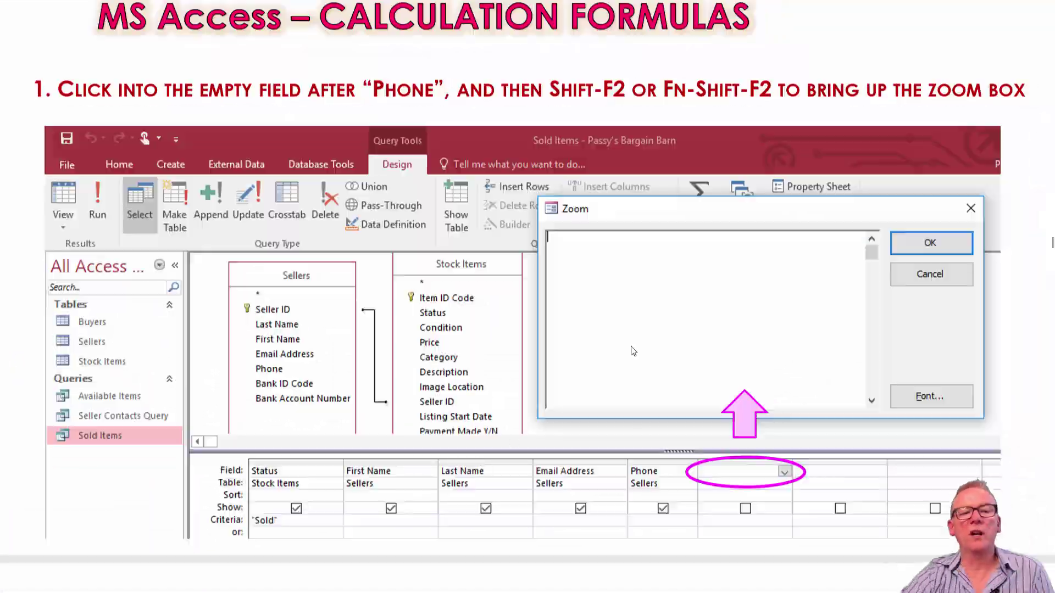
Switch to the lesson notes and read the pages on changing the Listing Start Dates with the timeanddate.com calculators
scroll(787, 302, down, 15)
scroll(787, 302, down, 20)
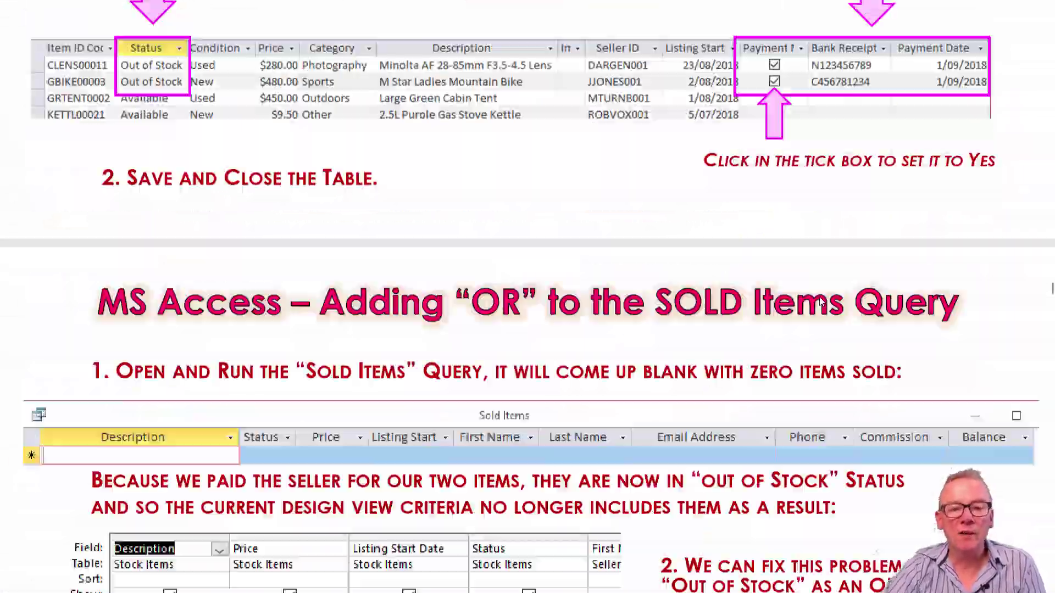
scroll(822, 300, down, 20)
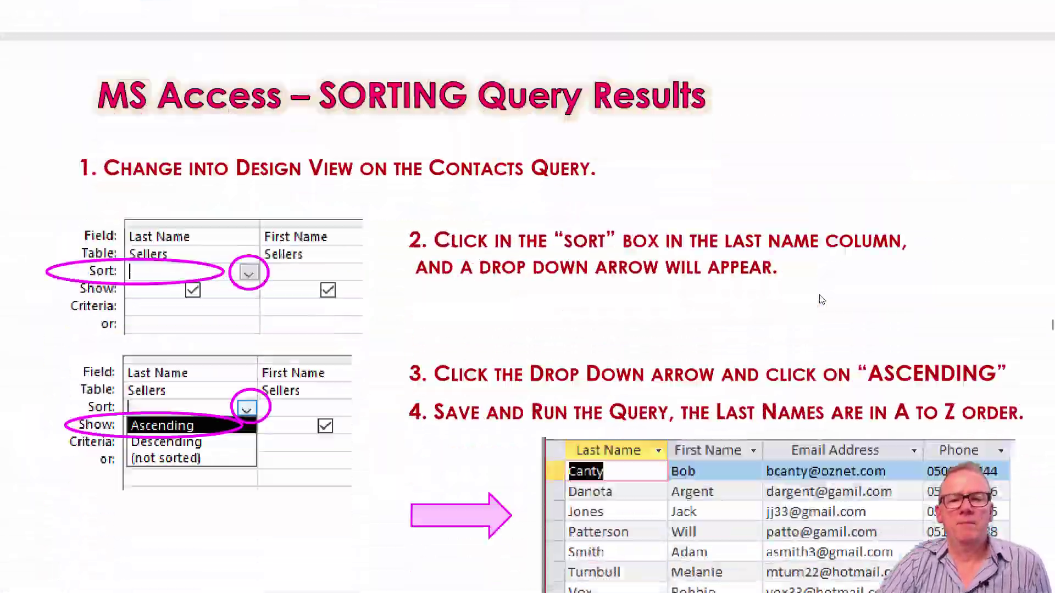
scroll(822, 305, down, 20)
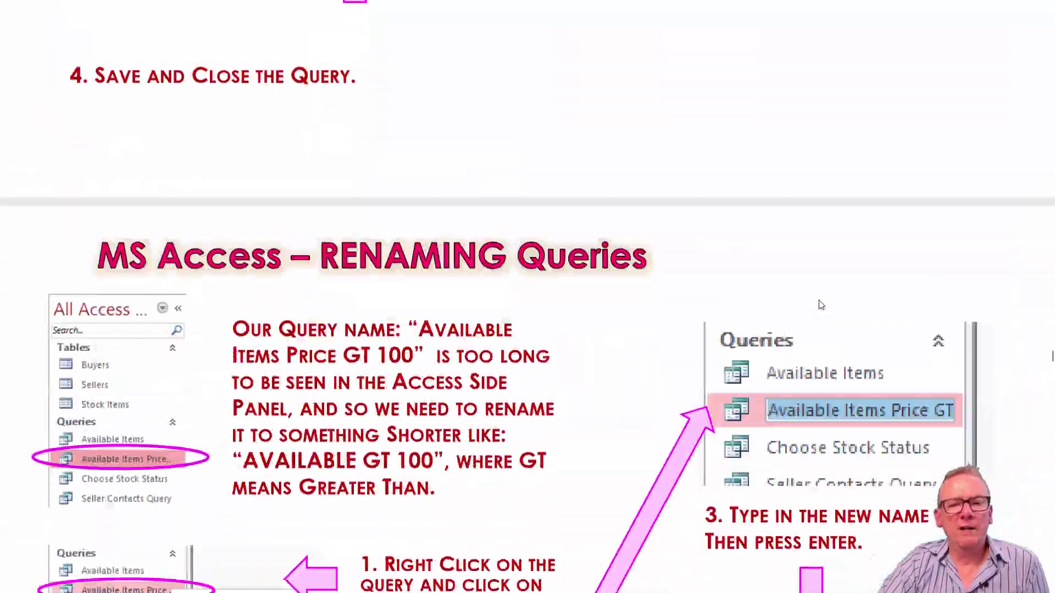
scroll(820, 304, down, 20)
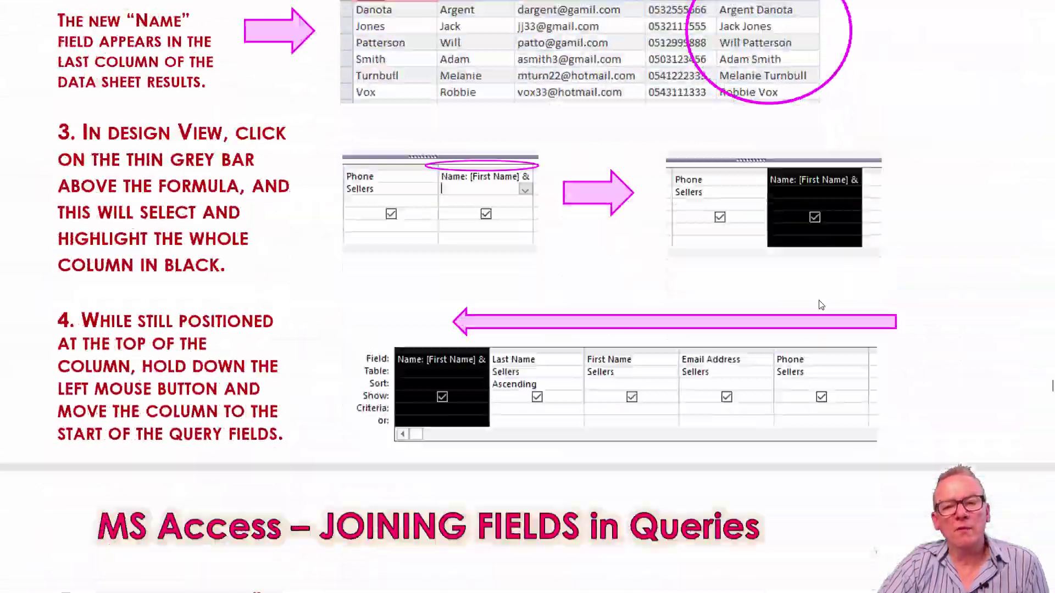
scroll(821, 305, down, 5)
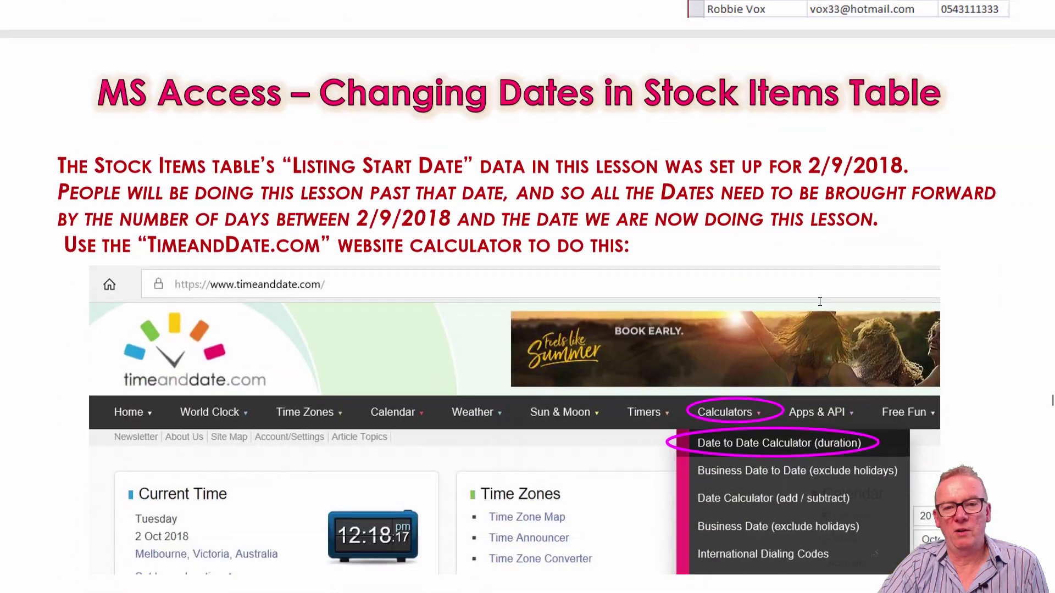
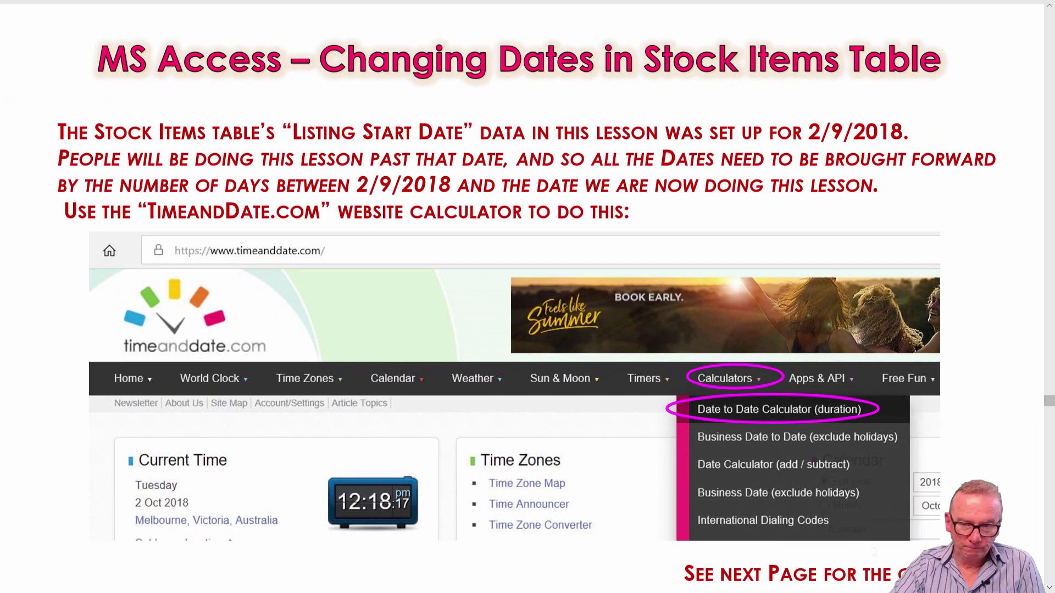
scroll(1053, 319, down, 10)
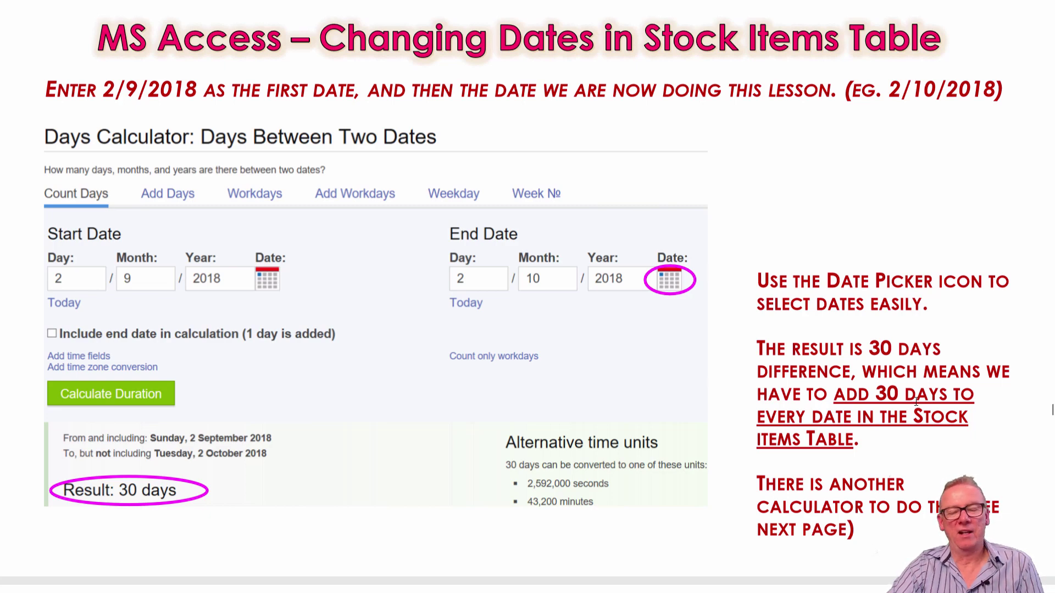
scroll(914, 397, down, 13)
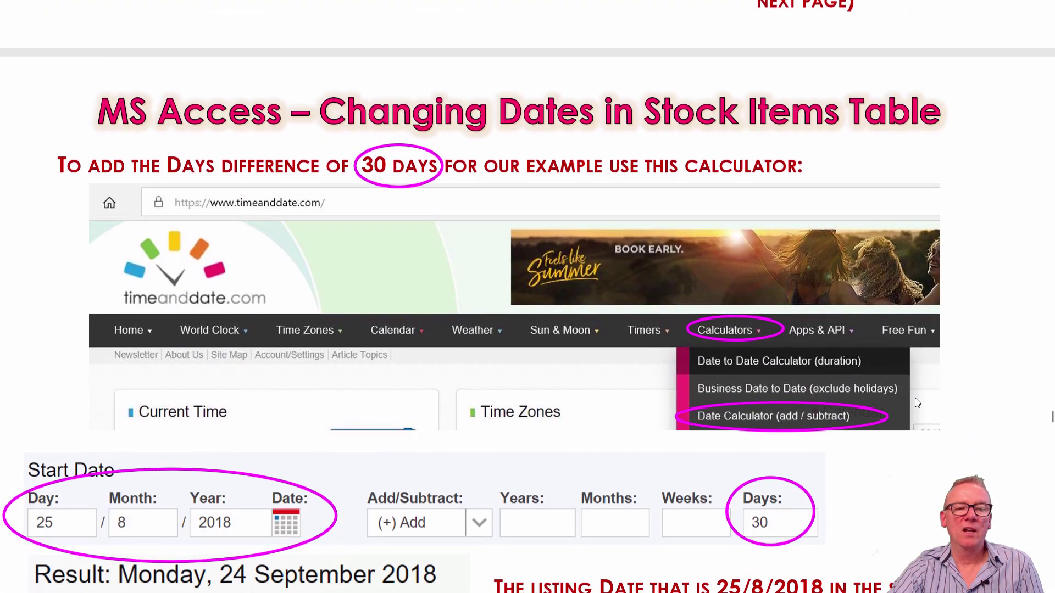
scroll(916, 402, up, 2)
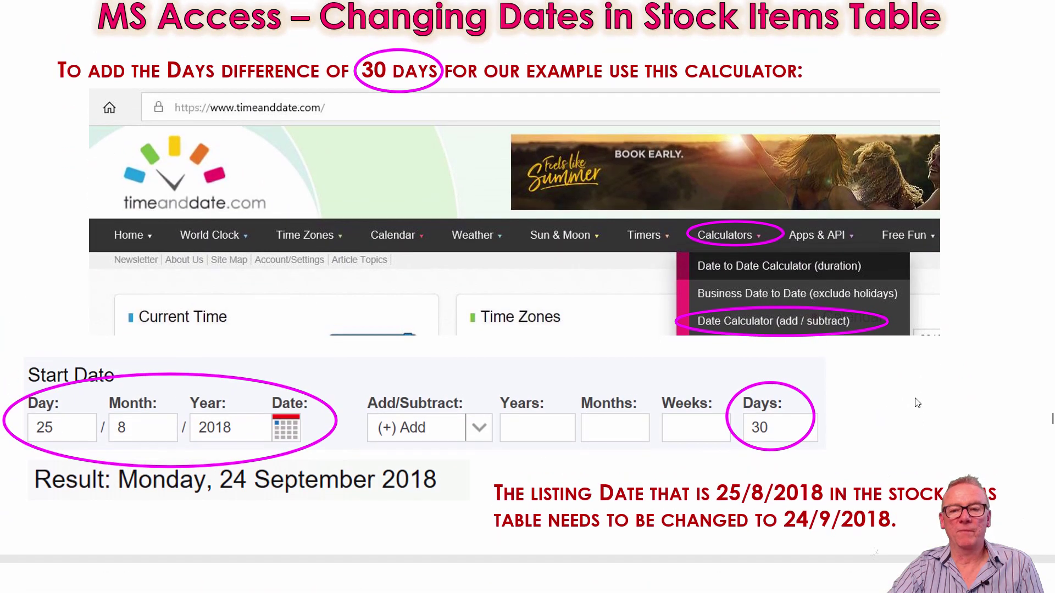
Go back in the lesson notes to the page on joining fields in queries
click(1050, 361)
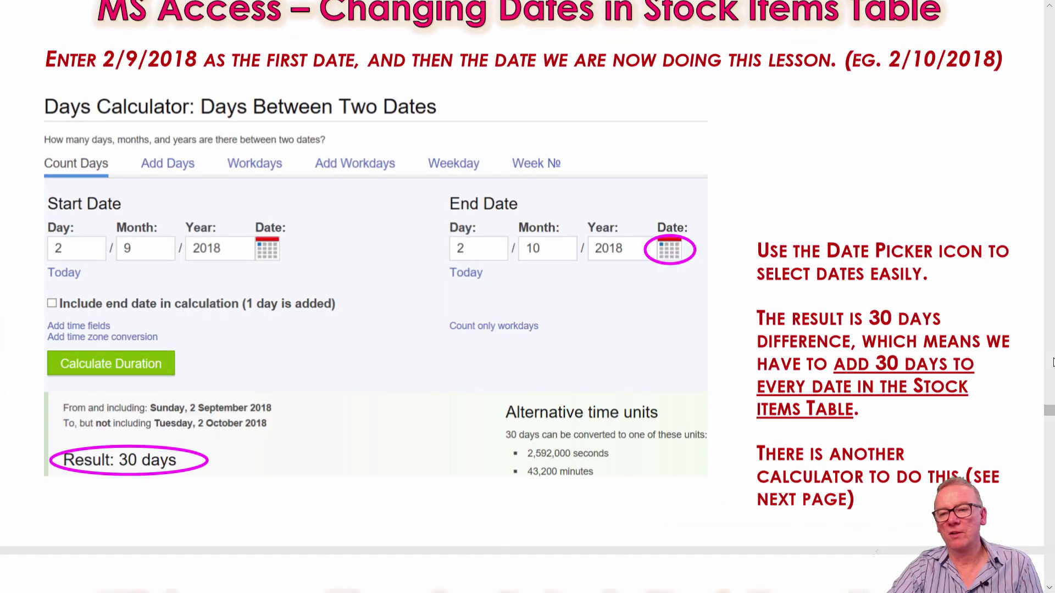
click(1053, 362)
scroll(1044, 324, down, 5)
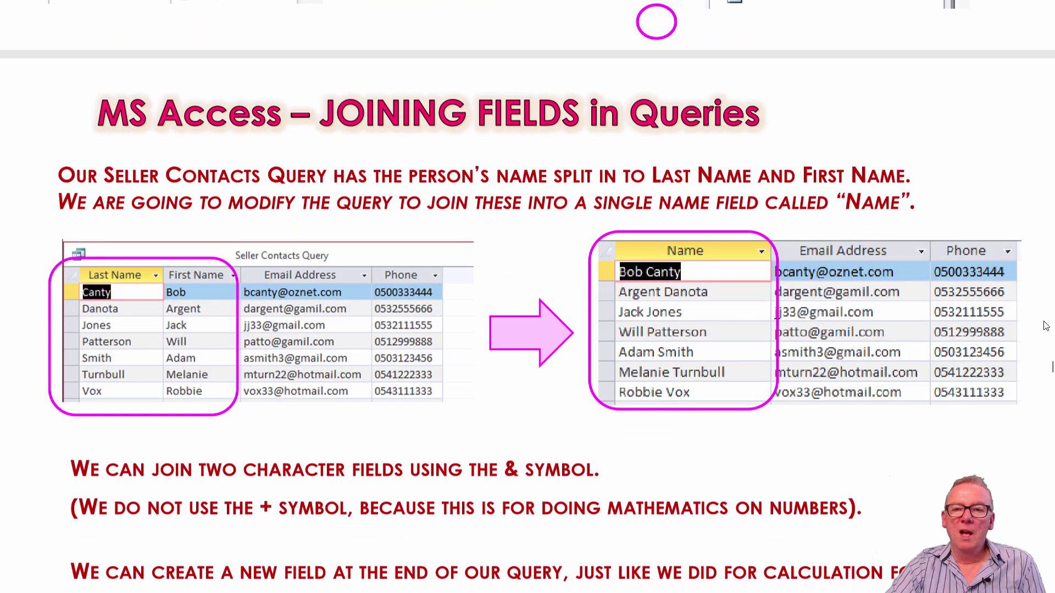
Read the lesson notes on changing dates in the Stock Items table, from the date calculators to the before-and-after tables
scroll(1045, 326, down, 20)
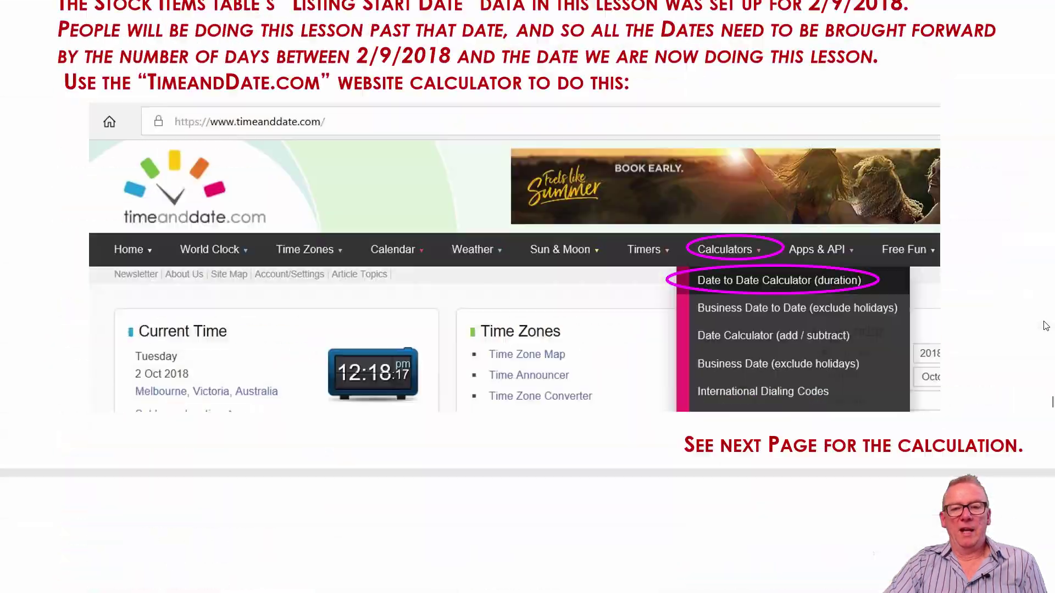
scroll(1045, 326, down, 20)
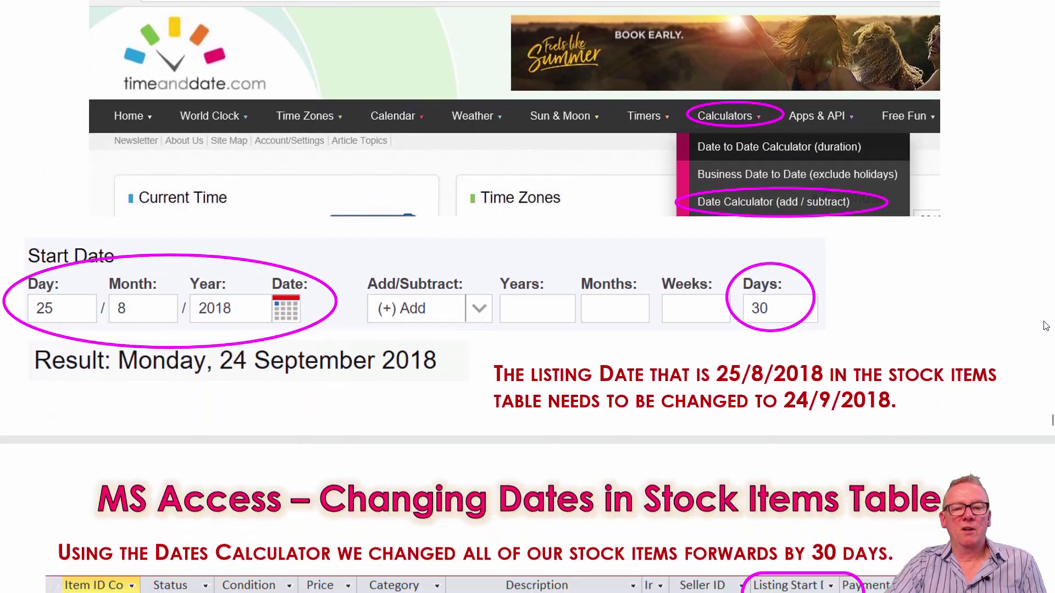
scroll(1045, 326, up, 10)
scroll(1045, 326, down, 5)
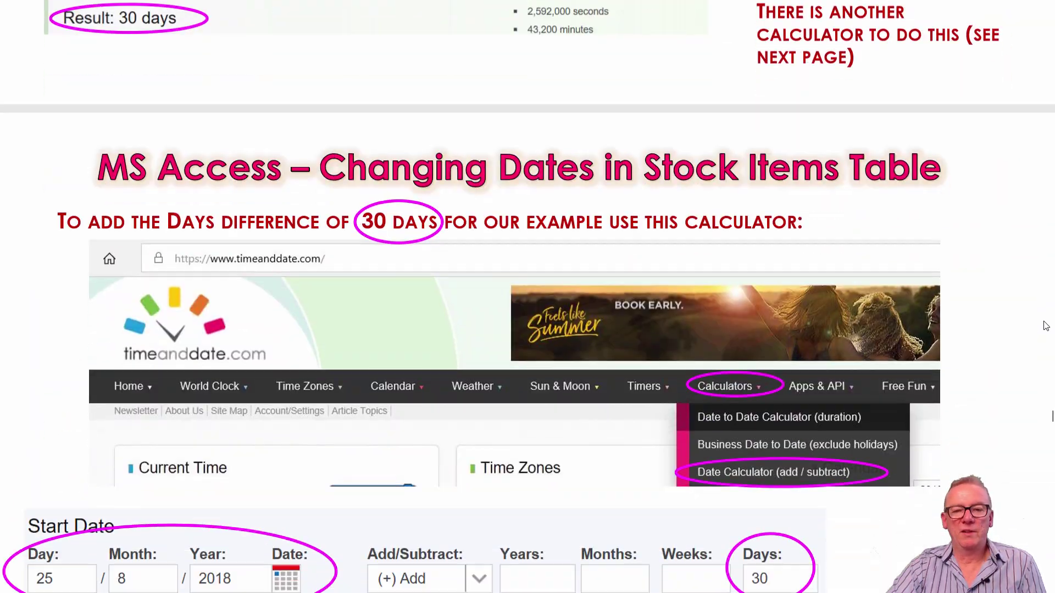
scroll(1044, 326, down, 2)
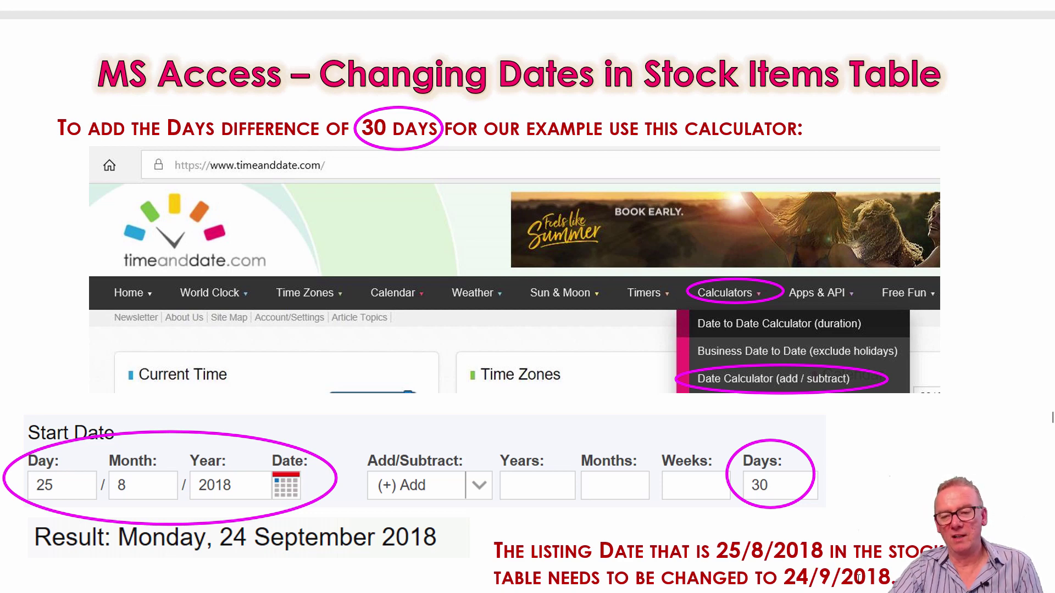
scroll(1016, 438, down, 3)
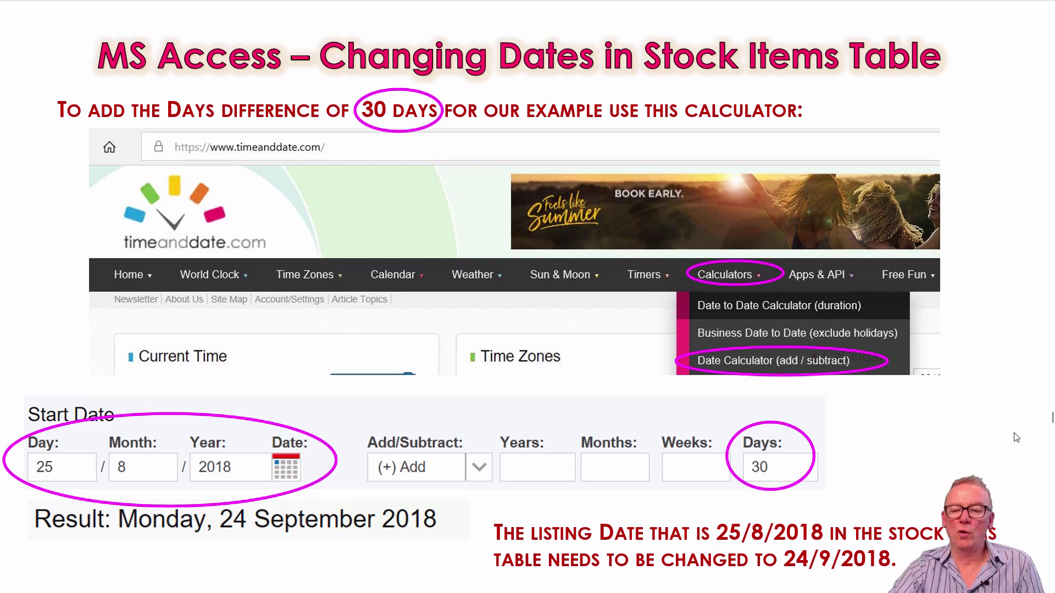
scroll(1016, 438, down, 4)
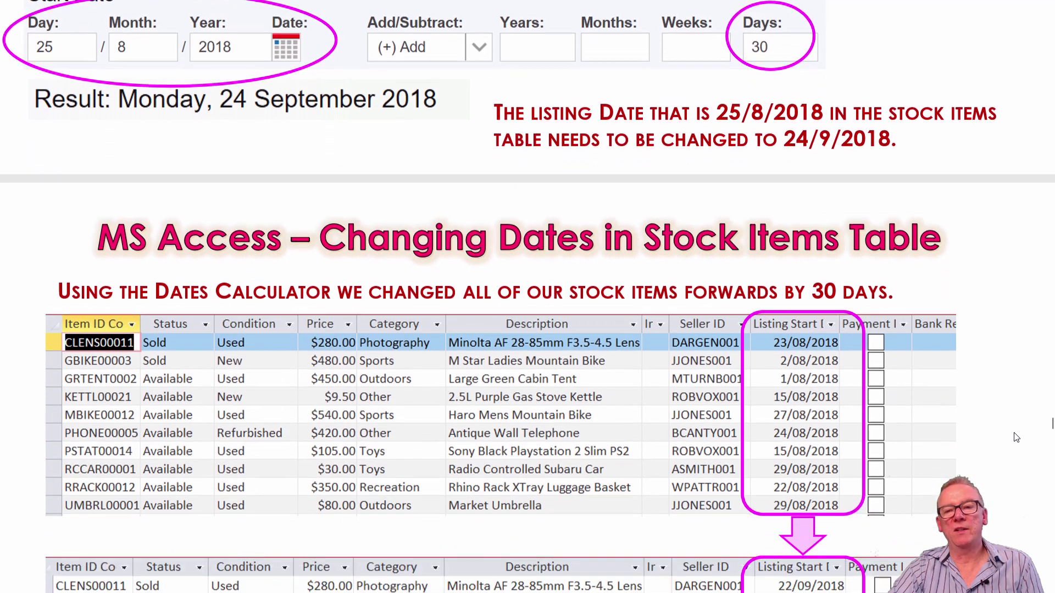
scroll(1016, 438, down, 1)
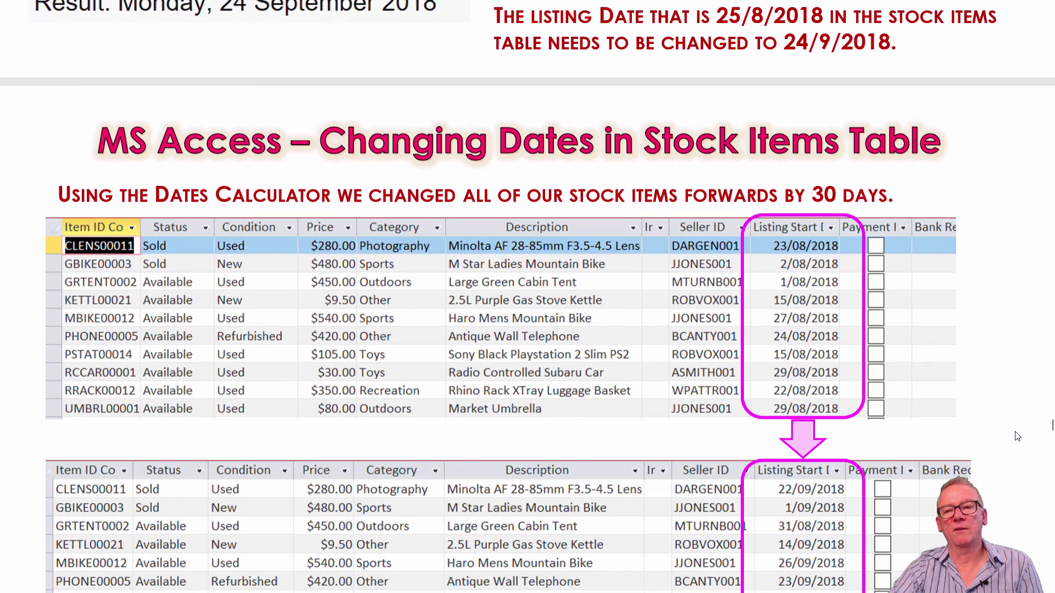
scroll(1017, 437, down, 1)
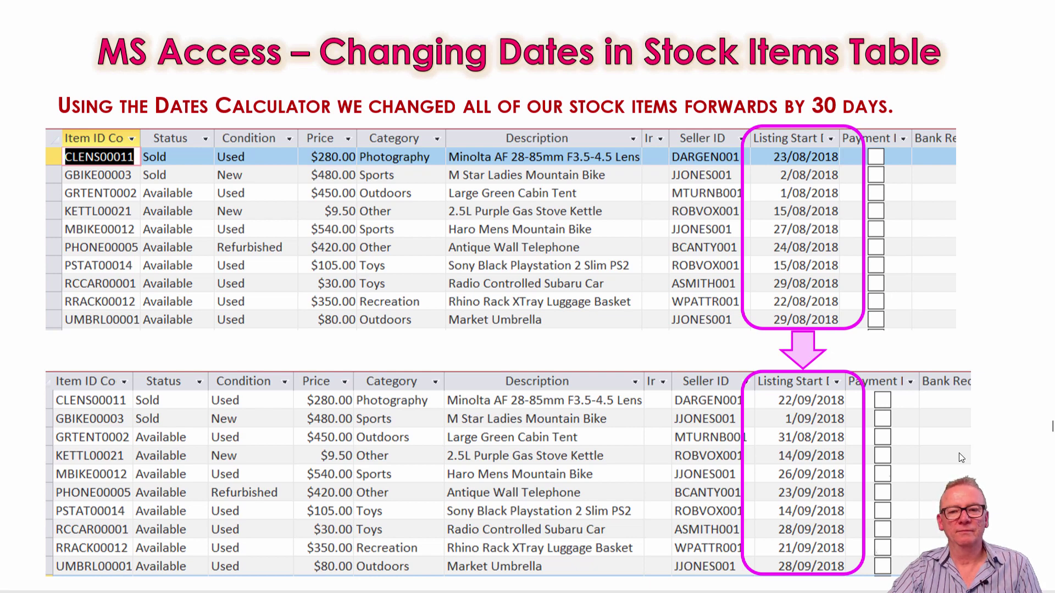
Read the lesson notes page on DATE Queries, with its instructions for editing the Kettle and Telephone dates
scroll(958, 453, down, 10)
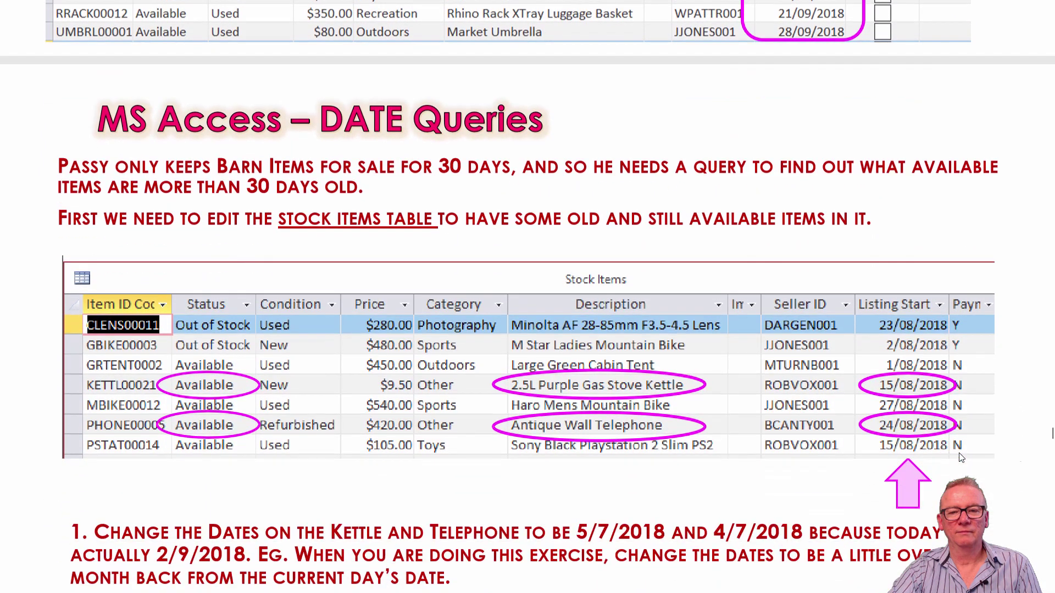
scroll(961, 458, down, 2)
scroll(961, 457, up, 2)
scroll(960, 458, down, 2)
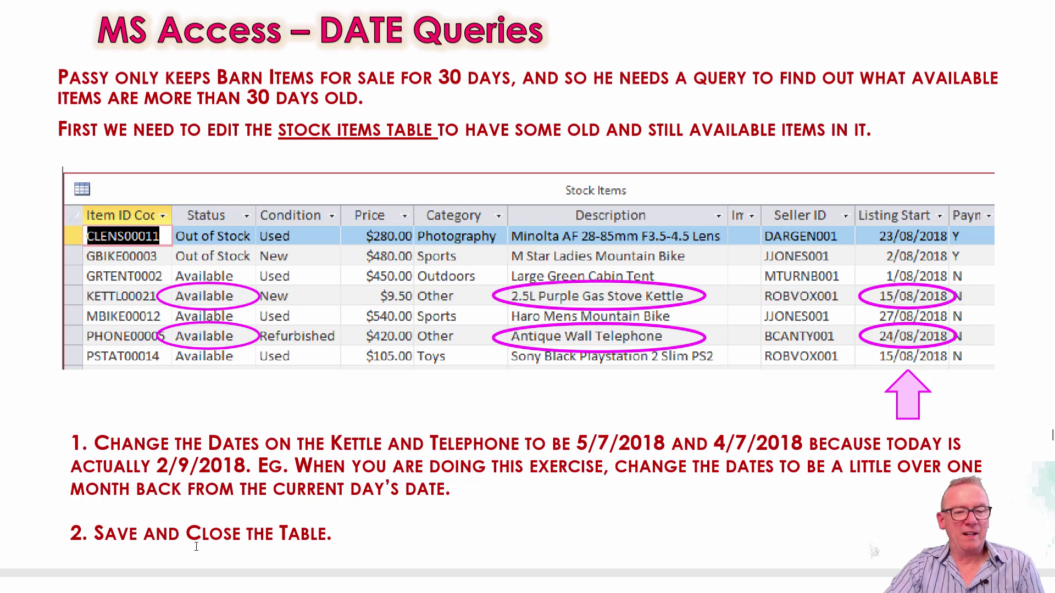
Switch to Access and set the Antique Wall Telephone's Listing Start Date to 5/07/2018 in the Stock Items table
key(alt+Tab)
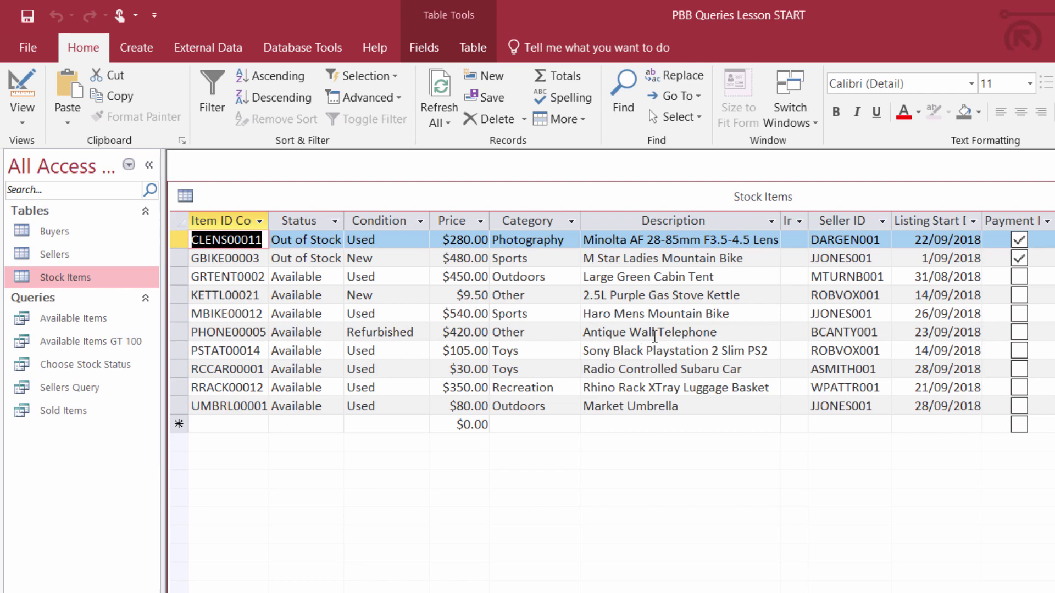
click(654, 333)
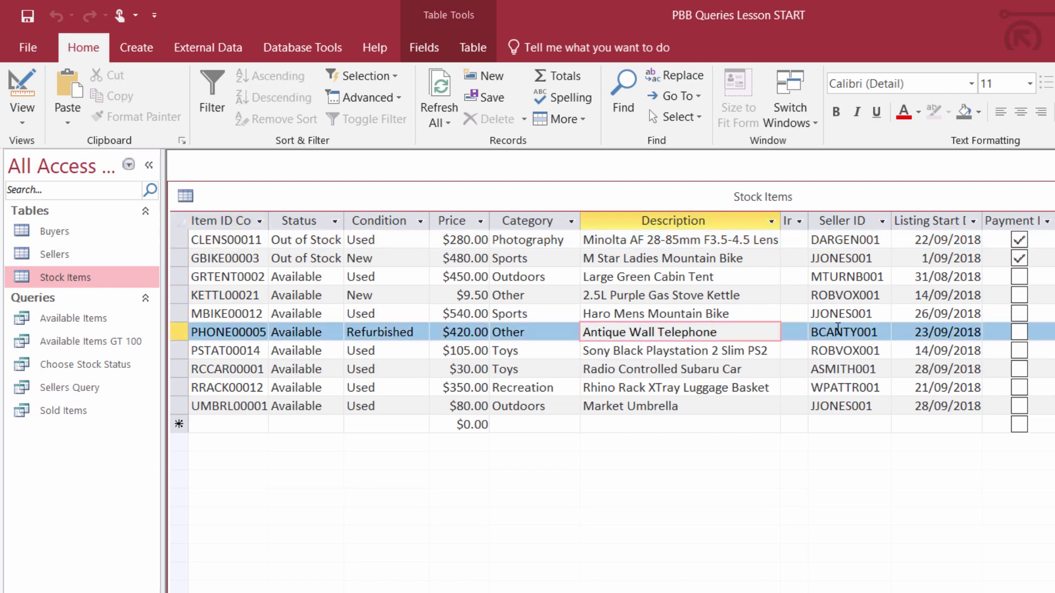
click(929, 332)
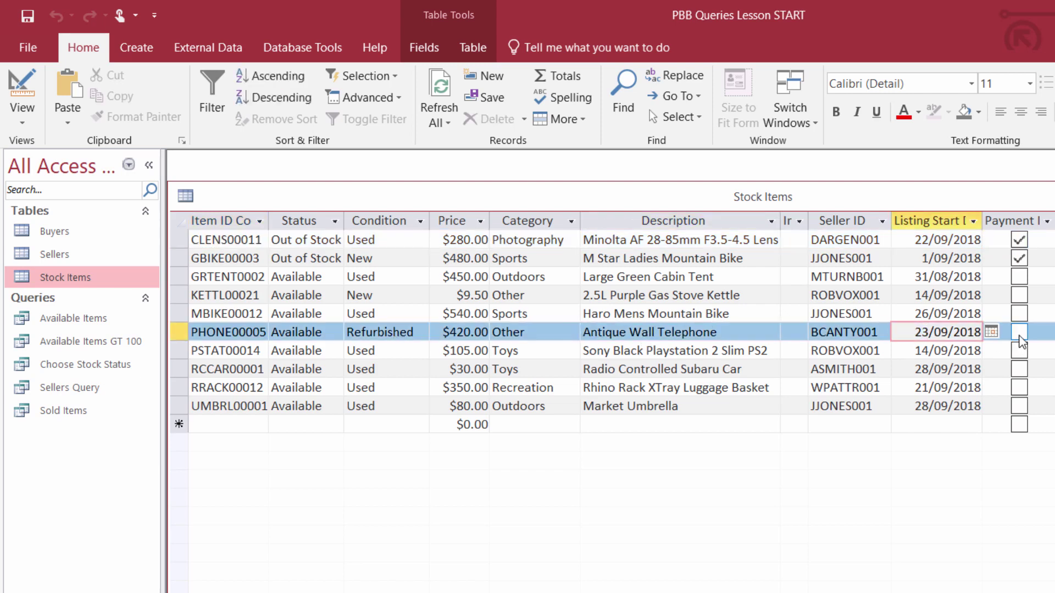
key(BackSpace)
key(BackSpace)
text(5)
key(Right)
key(Right)
key(Right)
key(BackSpace)
key(BackSpace)
text(07)
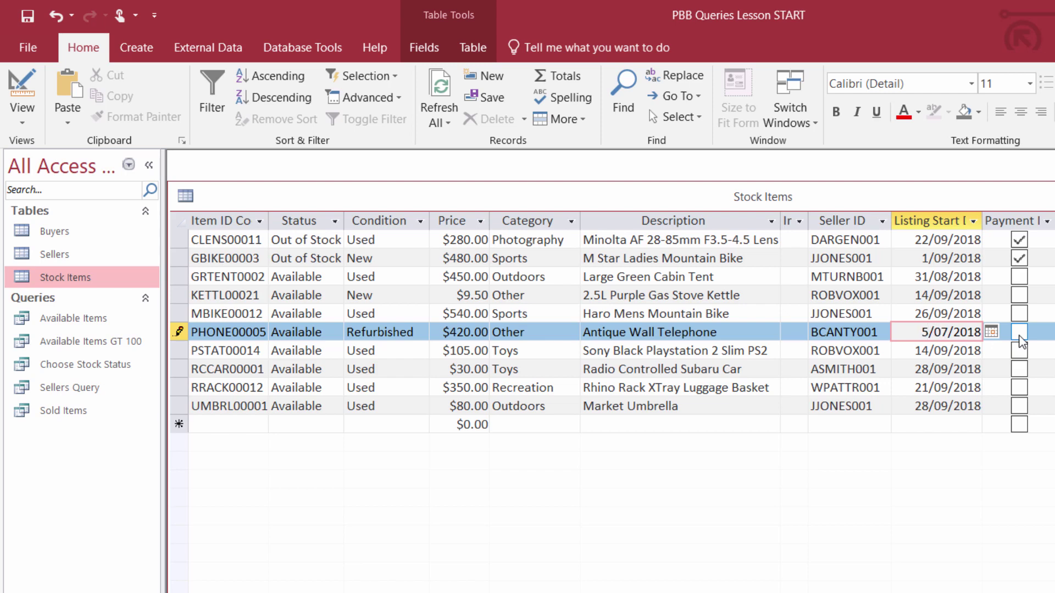
Set the 2.5L Purple Gas Stove Kettle's Listing Start Date to 4/07/2018, then close the Stock Items table
click(967, 313)
click(788, 297)
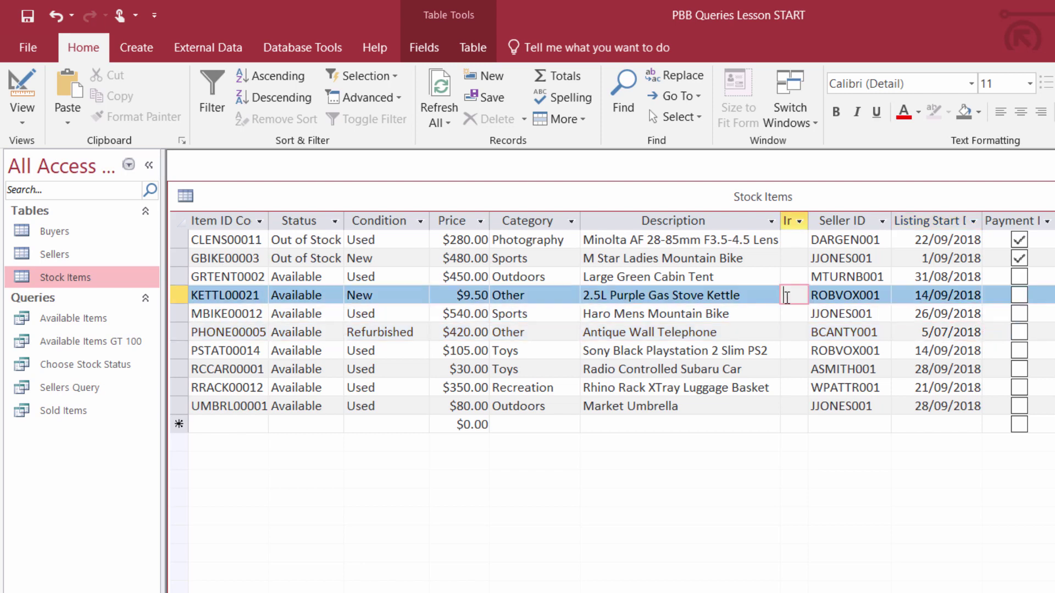
click(950, 296)
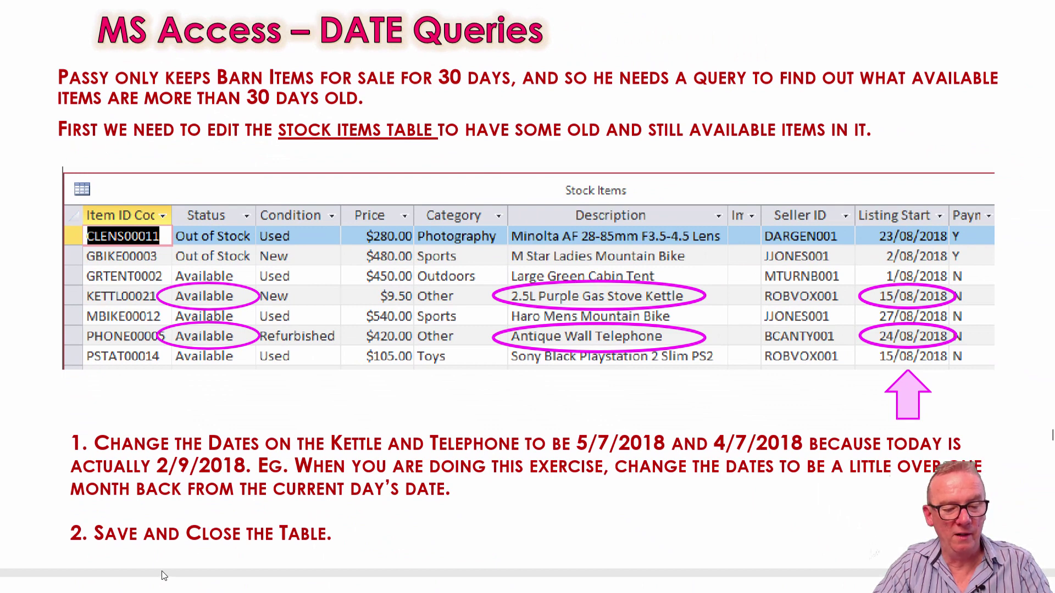
key(alt+Tab)
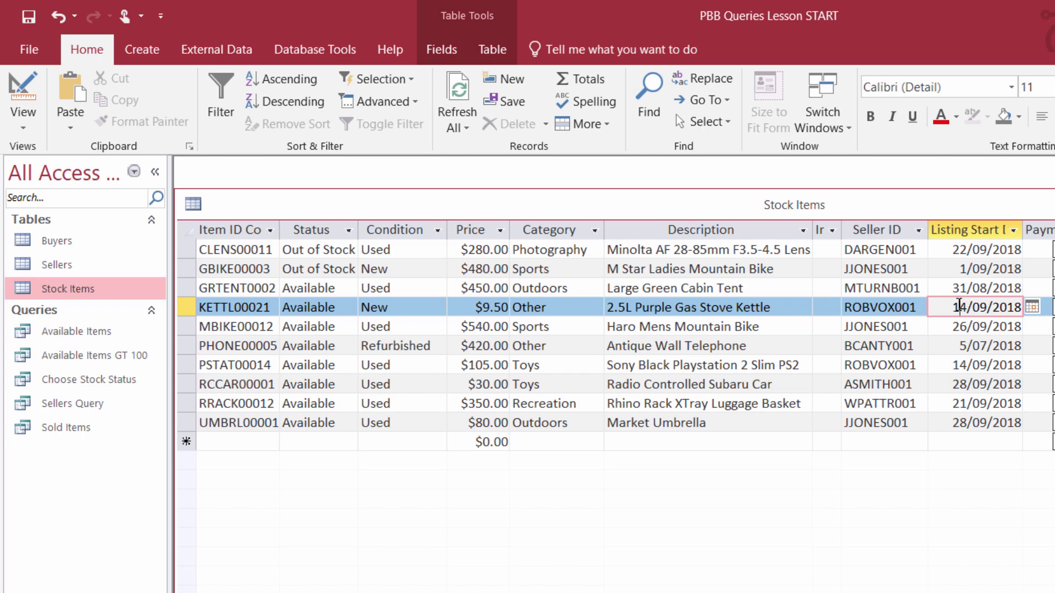
key(BackSpace)
key(Right)
key(Right)
key(Right)
key(Right)
key(BackSpace)
text(7)
click(935, 330)
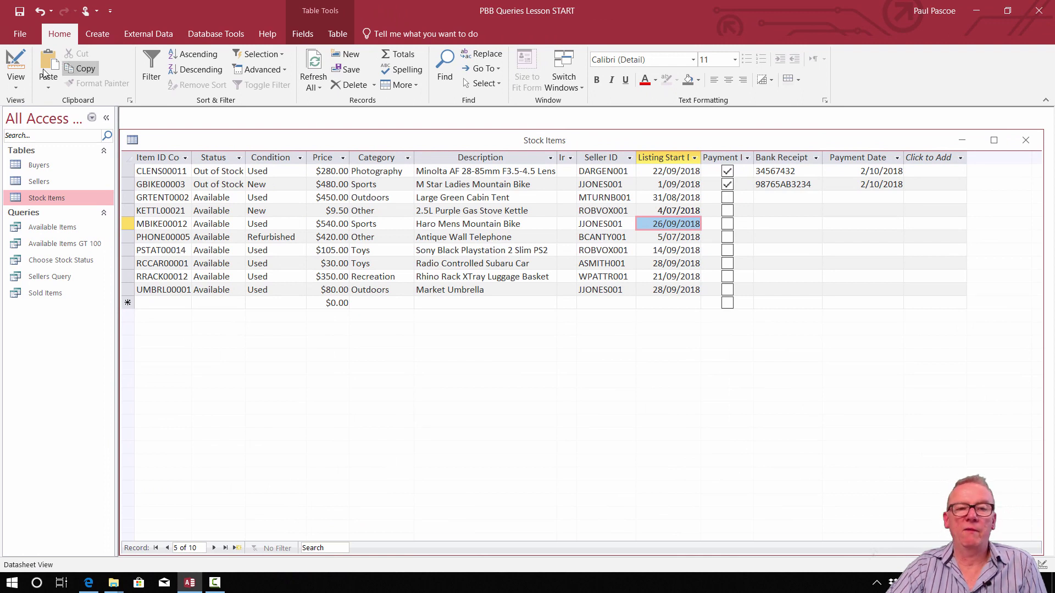
click(1025, 140)
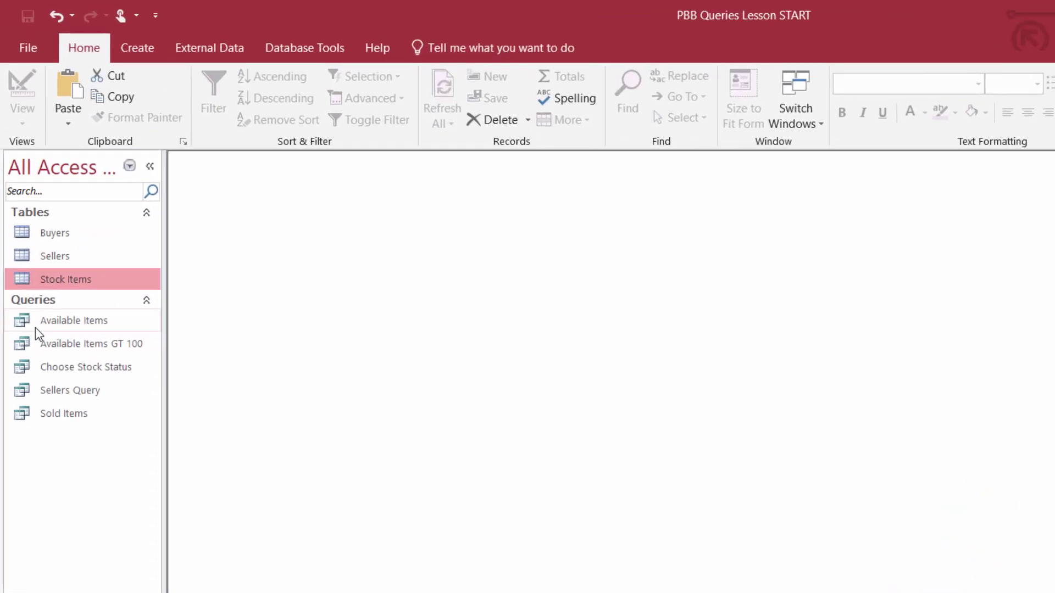
Copy the Available Items query and paste it as a new query
click(53, 320)
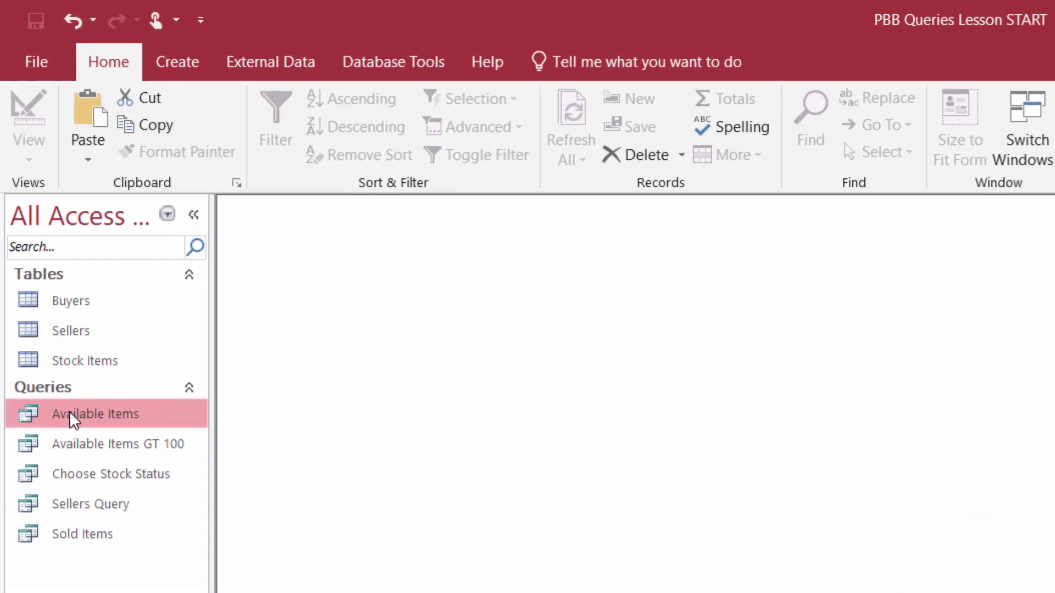
right_click(71, 411)
key(Escape)
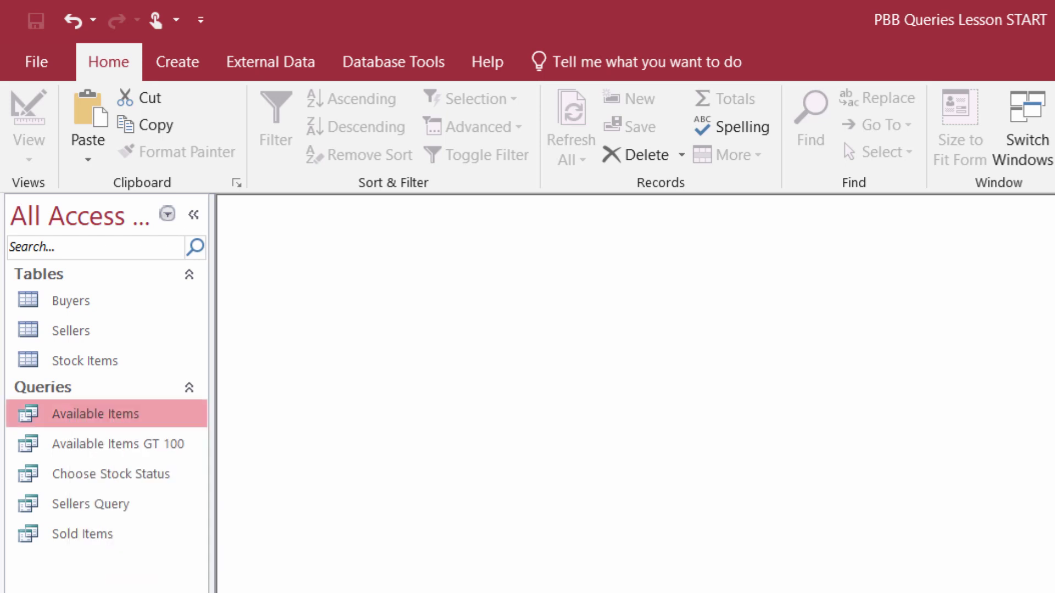
right_click(61, 571)
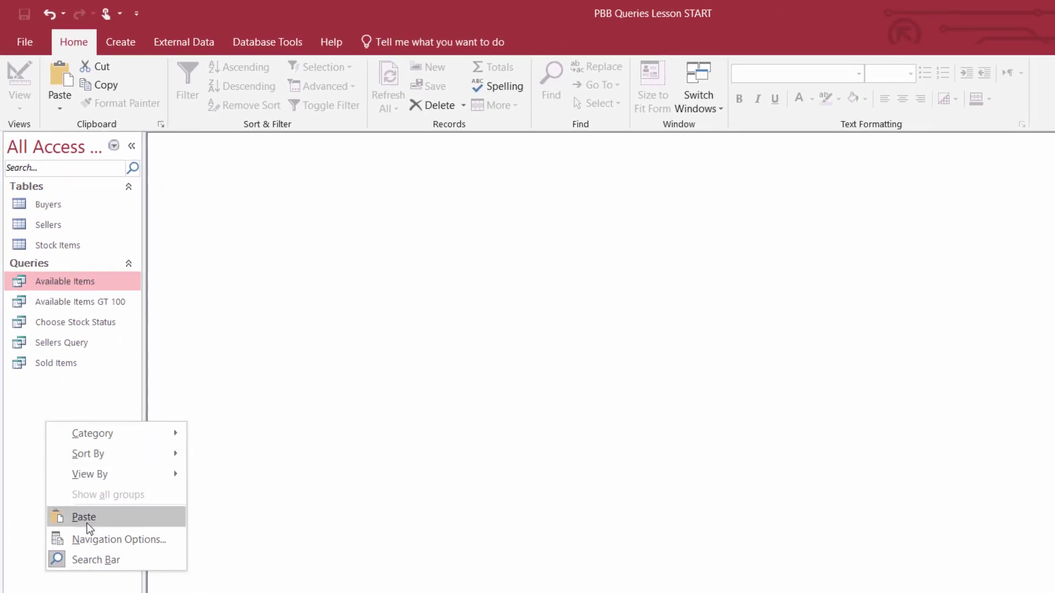
click(85, 518)
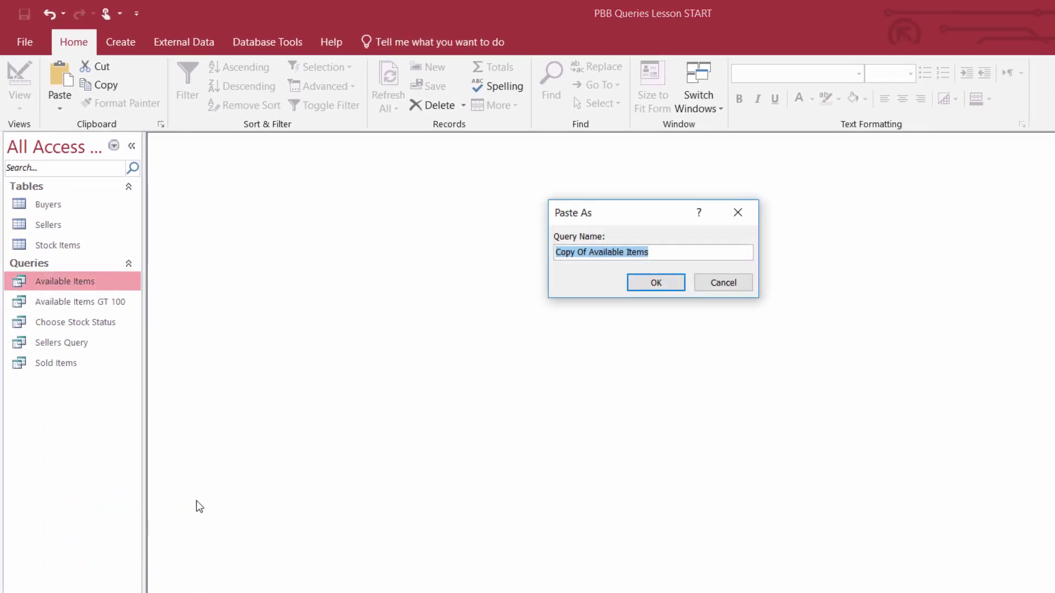
Name the pasted query GT 30 Days Old and confirm the name
click(650, 252)
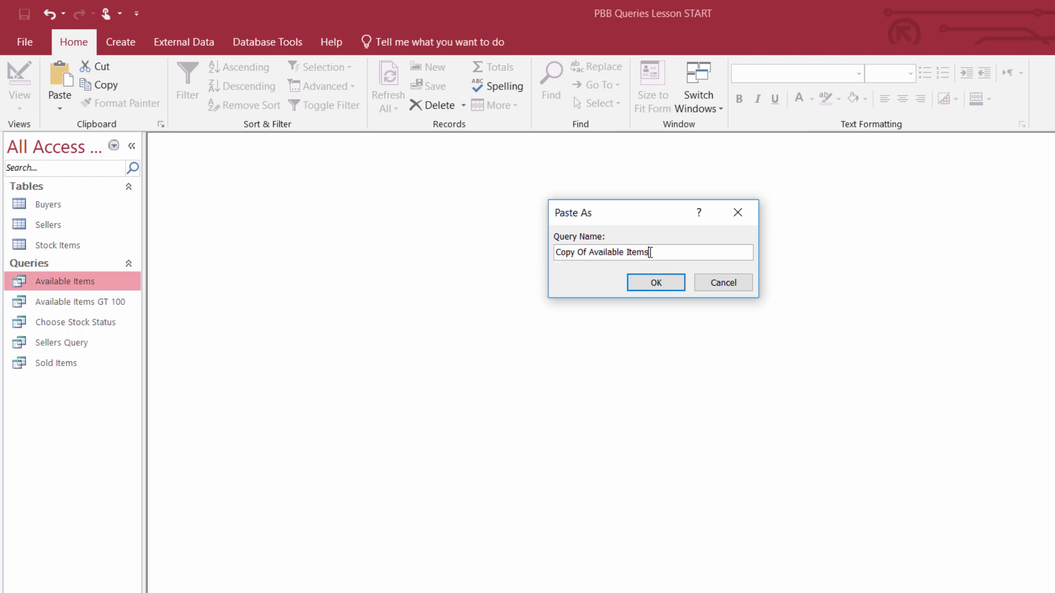
key(BackSpace)
key(BackSpace)
key(BackSpace)
key(BackSpace)
key(BackSpace)
key(BackSpace)
key(BackSpace)
key(BackSpace)
key(BackSpace)
key(BackSpace)
key(BackSpace)
key(BackSpace)
key(BackSpace)
key(BackSpace)
key(BackSpace)
key(BackSpace)
key(BackSpace)
key(BackSpace)
key(BackSpace)
key(BackSpace)
text(GT 30 Days Old)
click(671, 282)
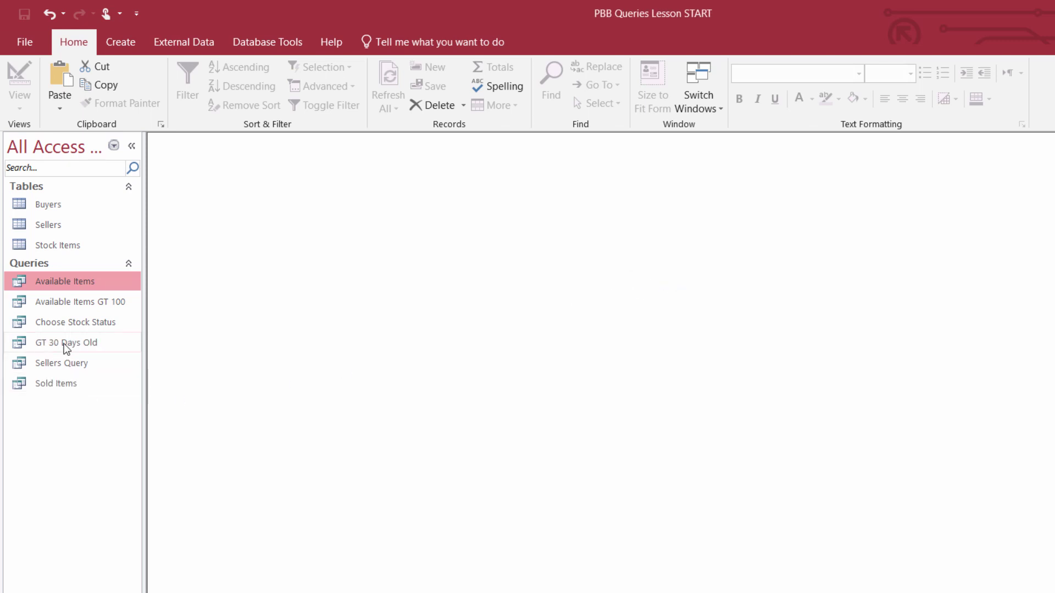
Open the GT 30 Days Old query and switch it to Design View
click(50, 343)
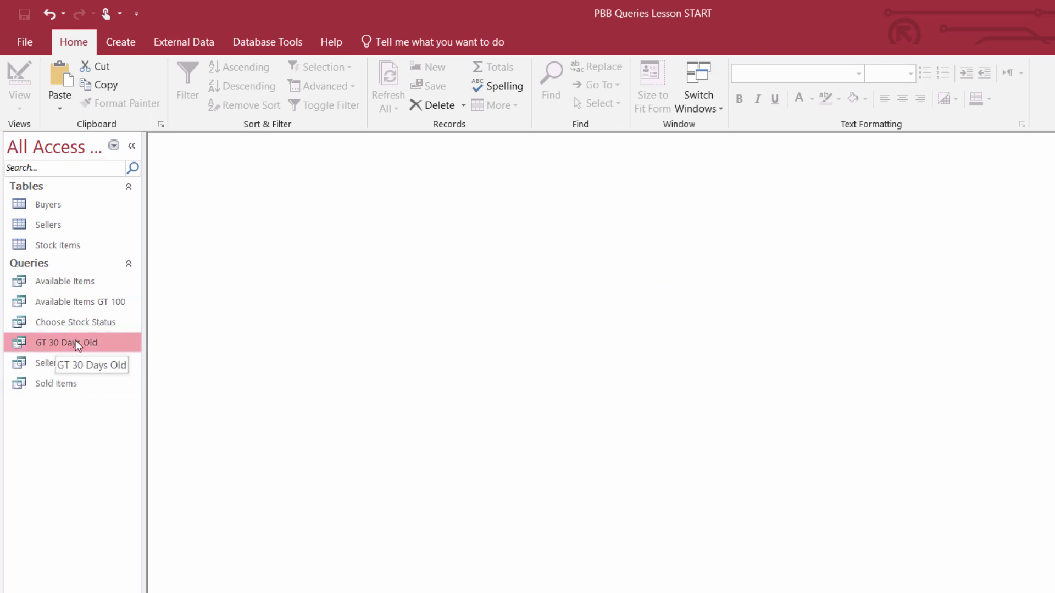
double_click(65, 344)
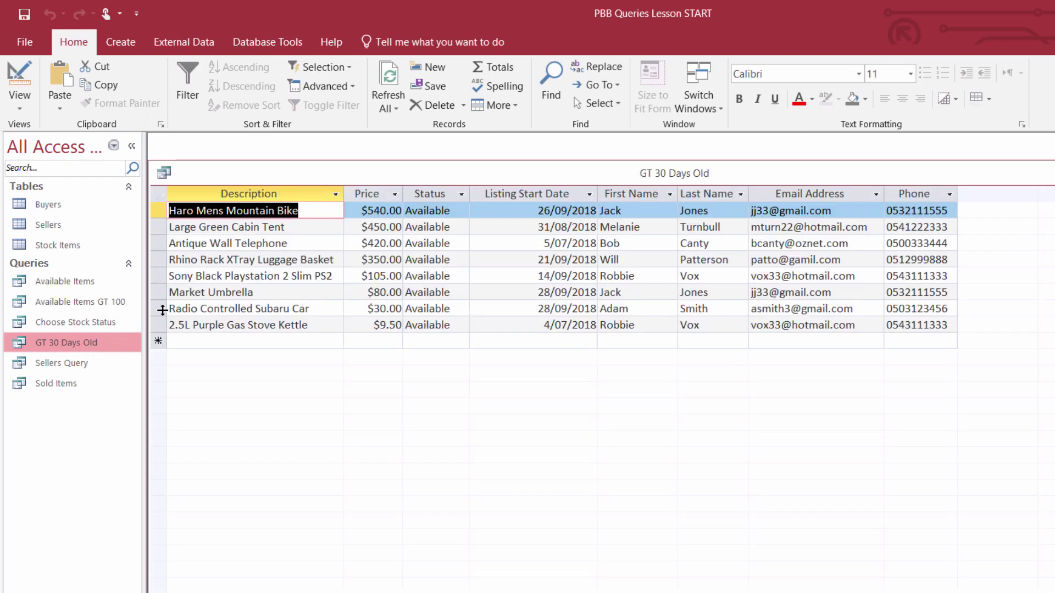
click(25, 104)
click(70, 208)
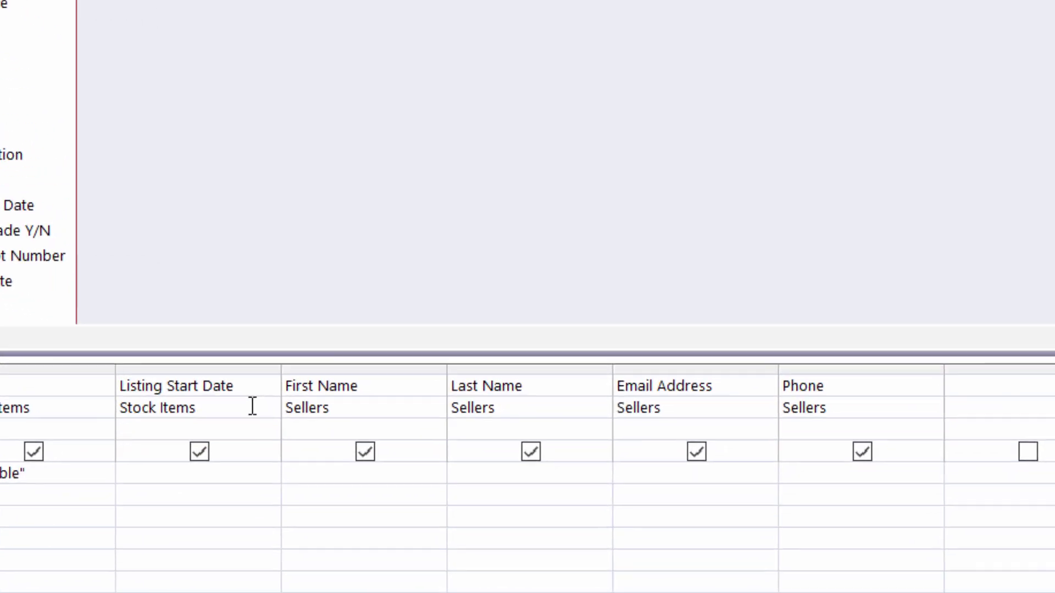
In the GT 30 Days Old design grid, hide the First Name field from the results
click(204, 377)
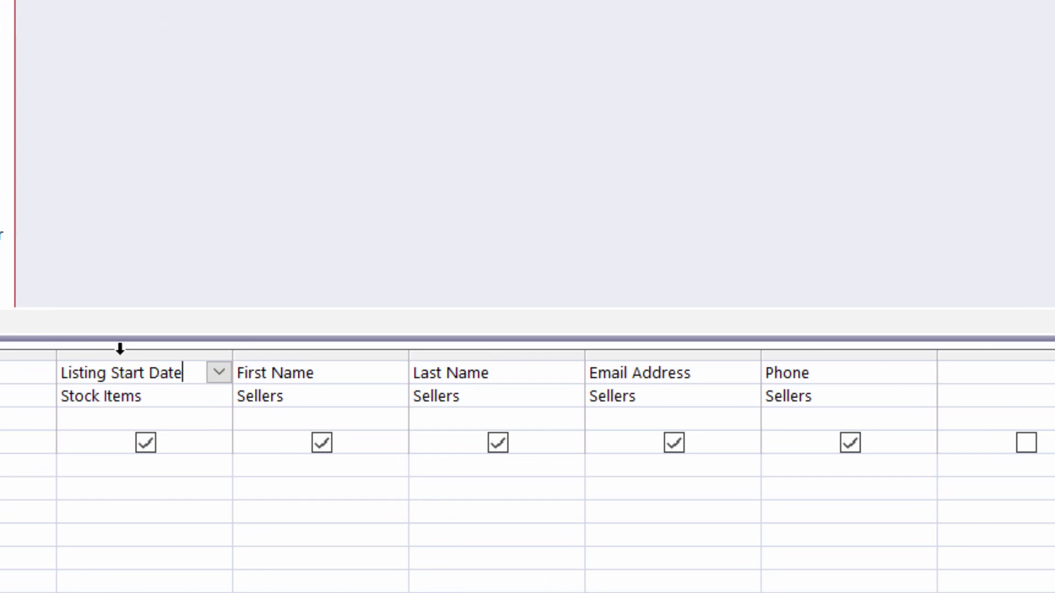
click(122, 356)
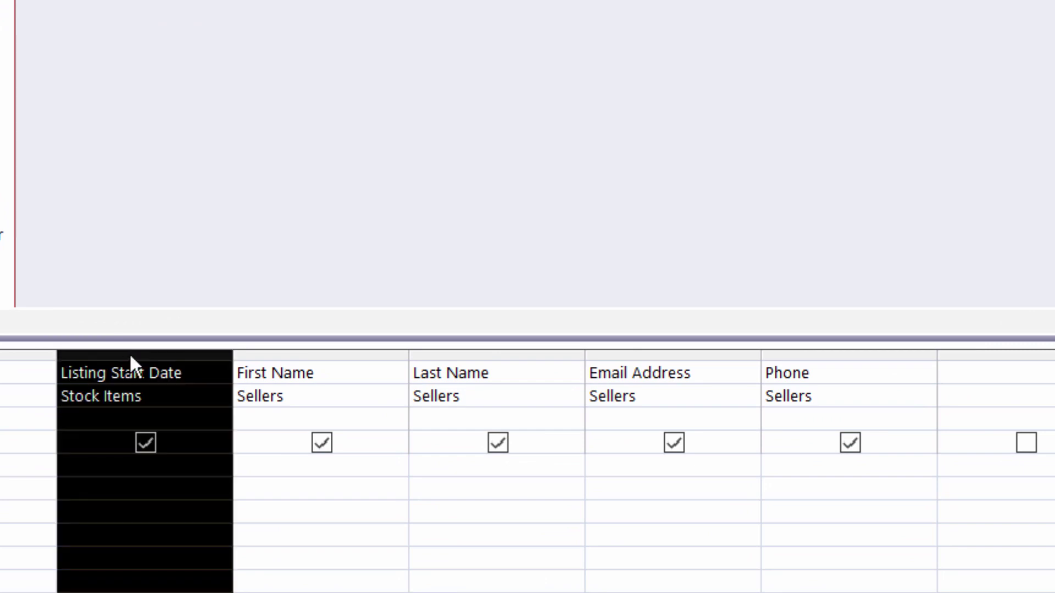
click(321, 443)
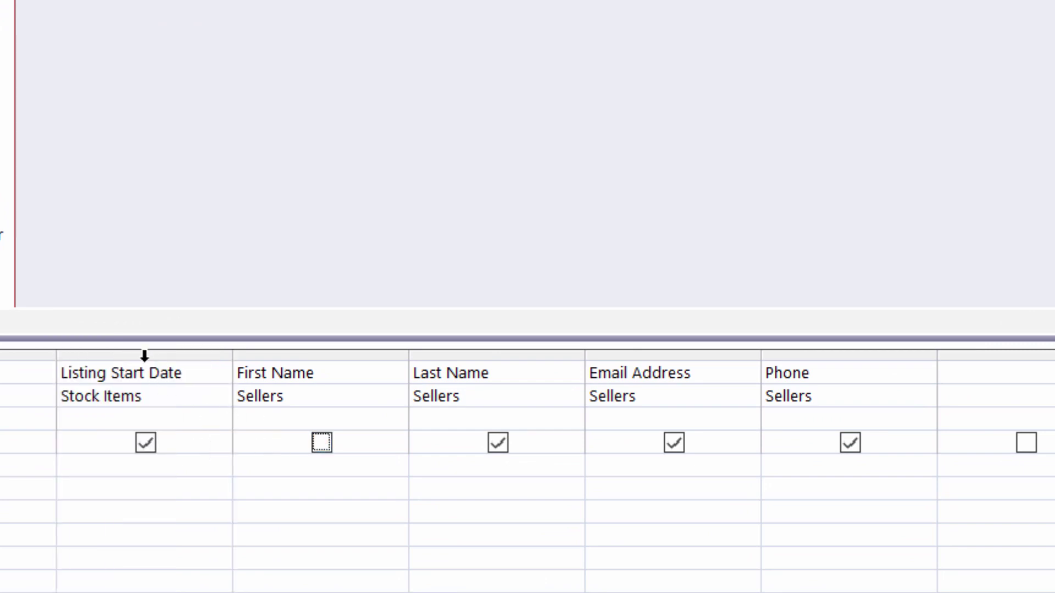
click(162, 382)
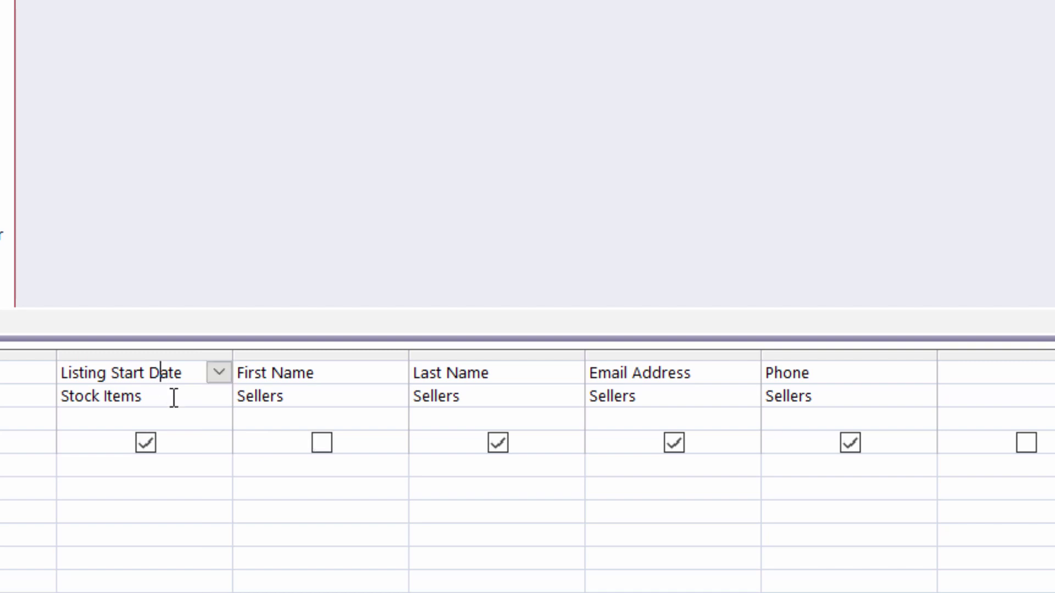
click(95, 467)
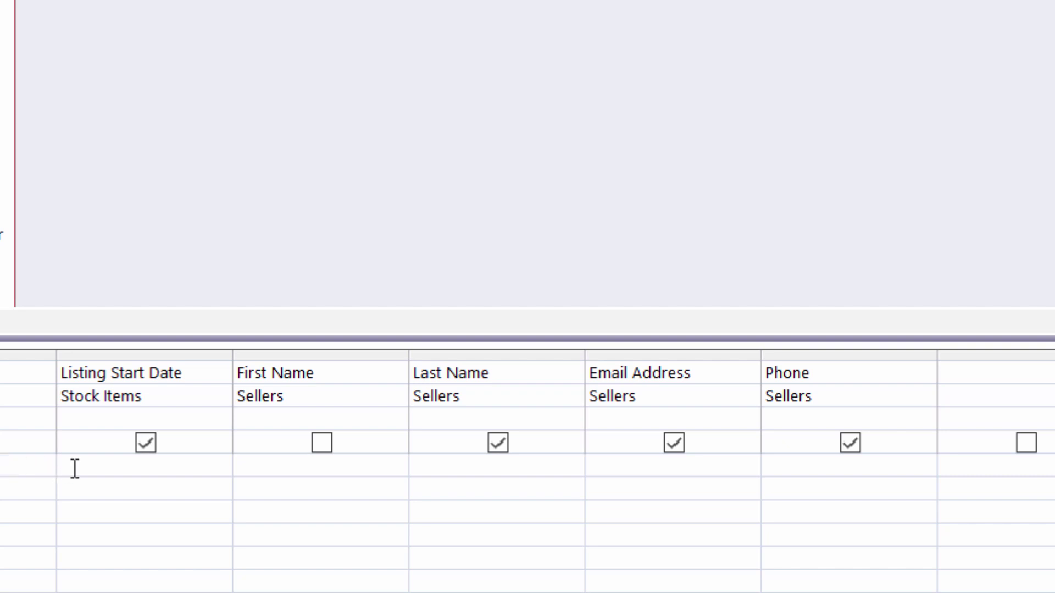
click(198, 471)
text(>D)
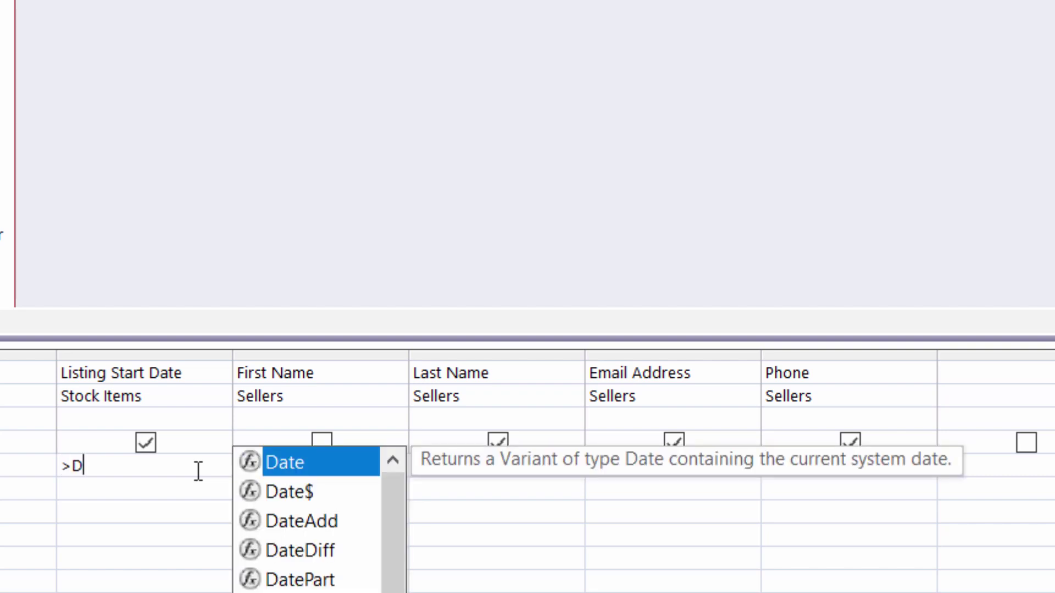
text(ta)
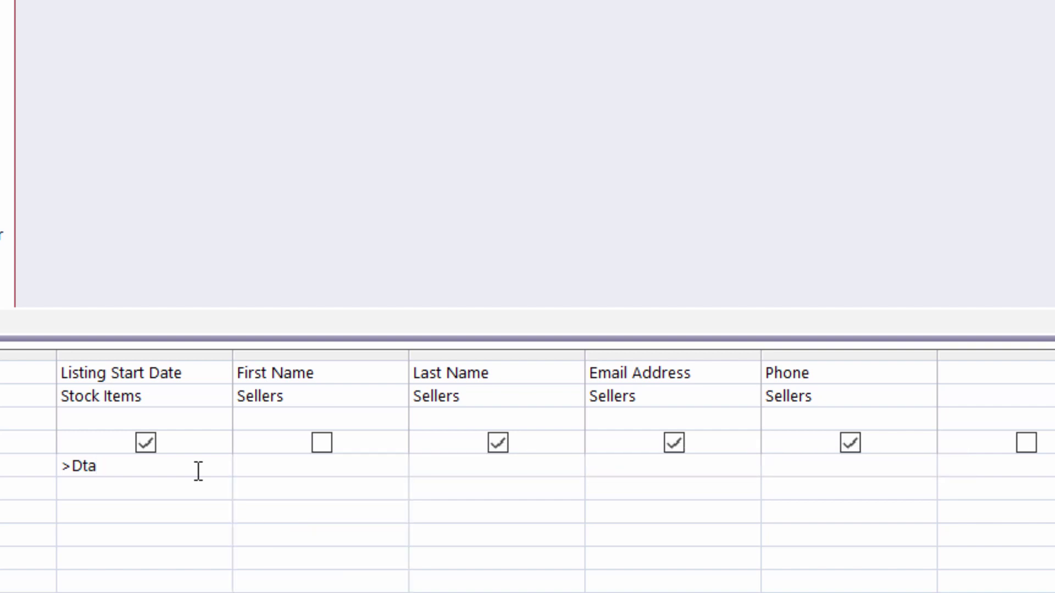
key(BackSpace)
key(BackSpace)
text(a)
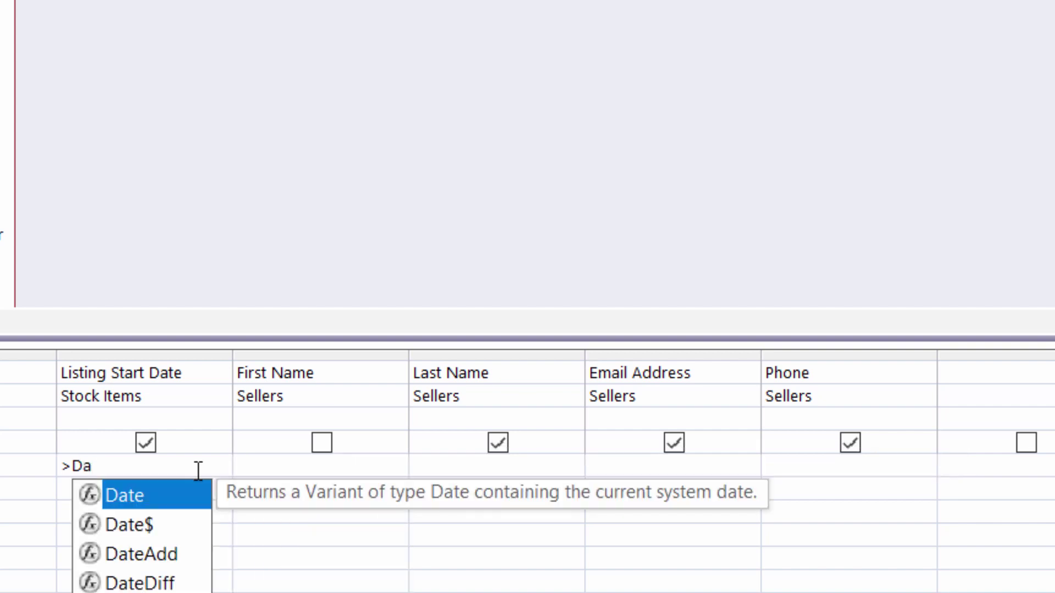
key(BackSpace)
key(BackSpace)
key(BackSpace)
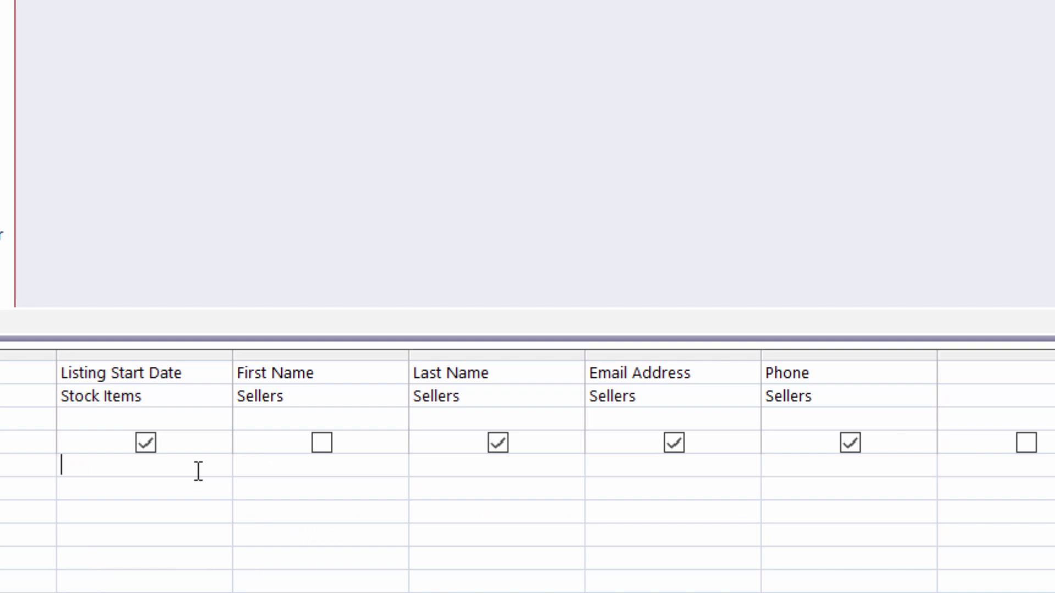
Set the Listing Start Date criteria in the GT 30 Days Old query to <Date()-30
text(<)
text(-30)
key(Left)
key(Left)
key(Left)
text(Date())
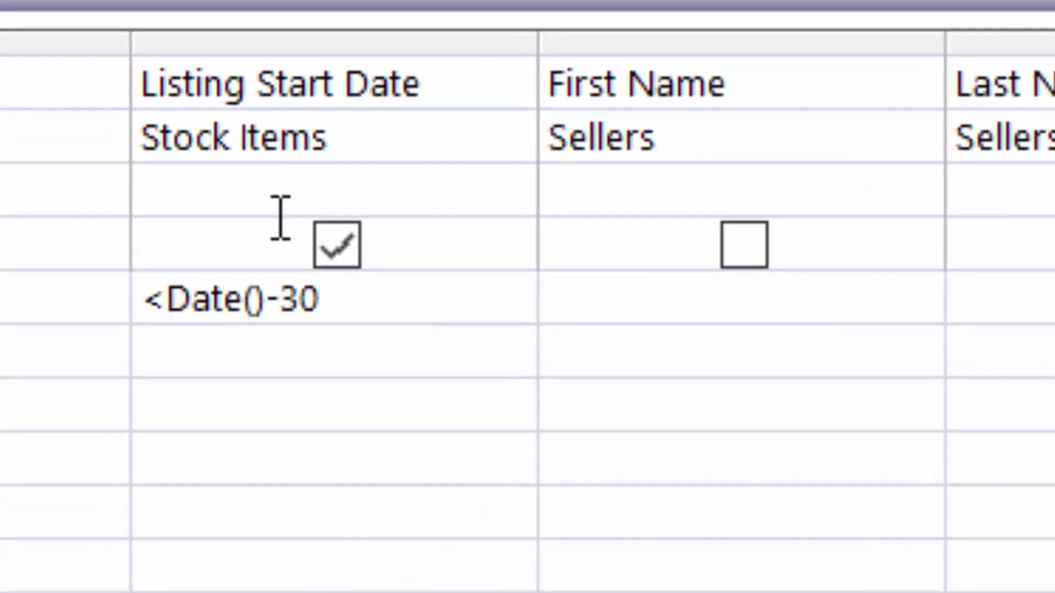
click(127, 509)
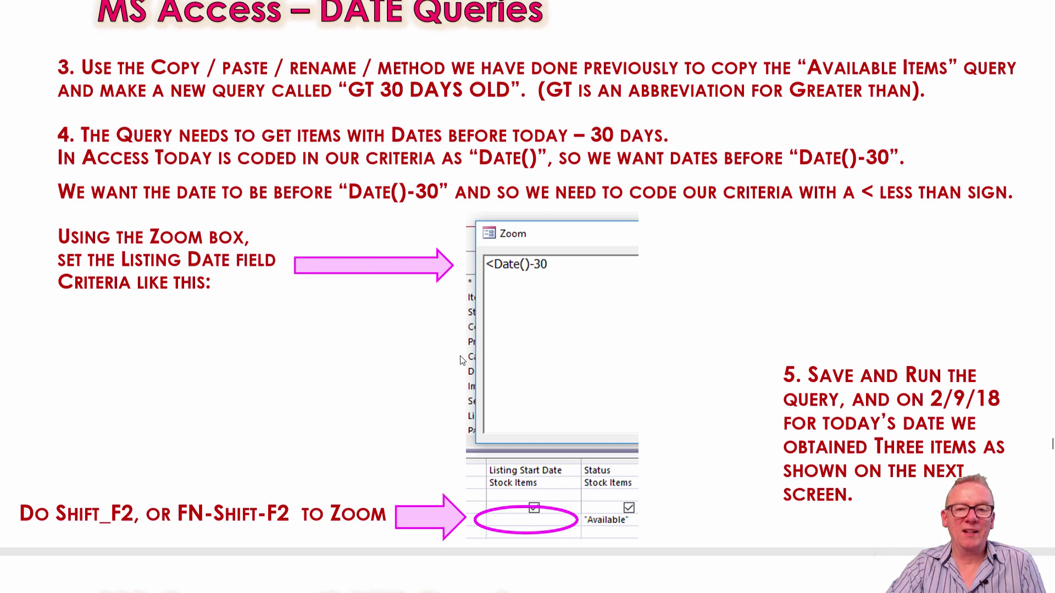
Switch back to Access, run the GT 30 Days Old query to review the listed items, and close it
key(alt+Tab)
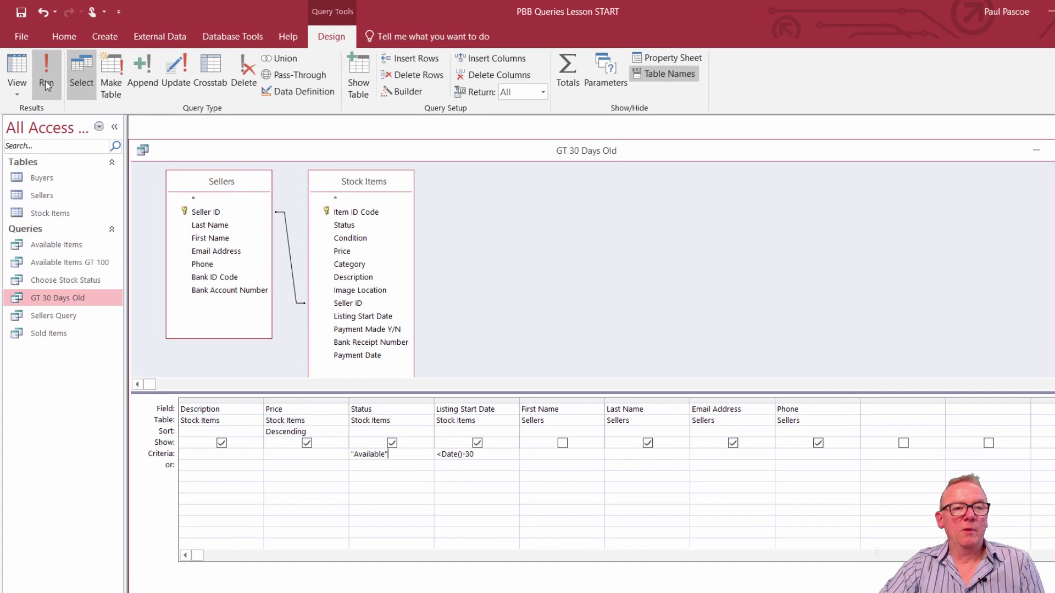
click(43, 74)
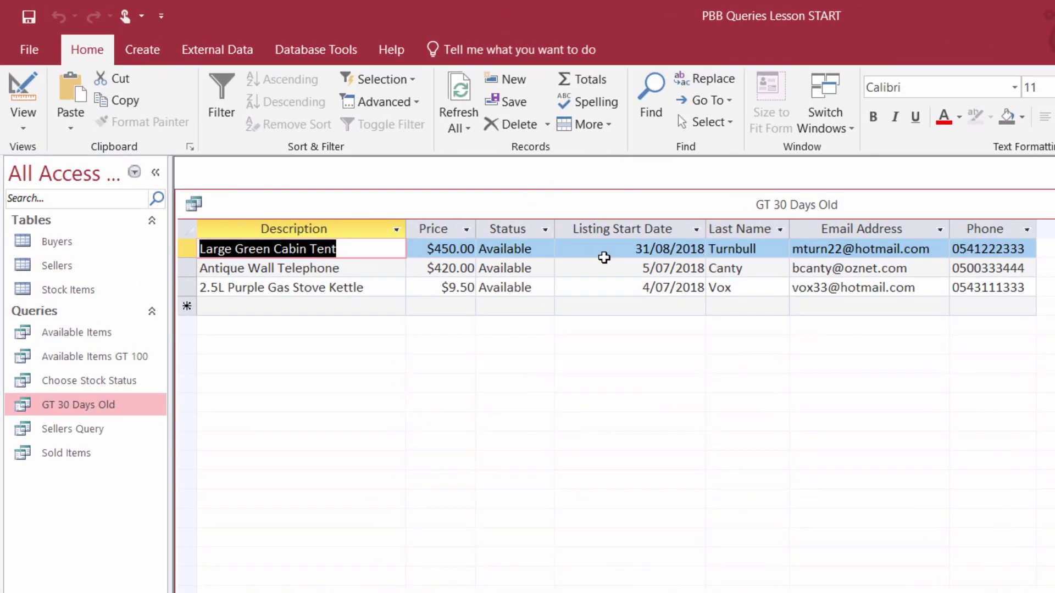
click(390, 266)
click(390, 288)
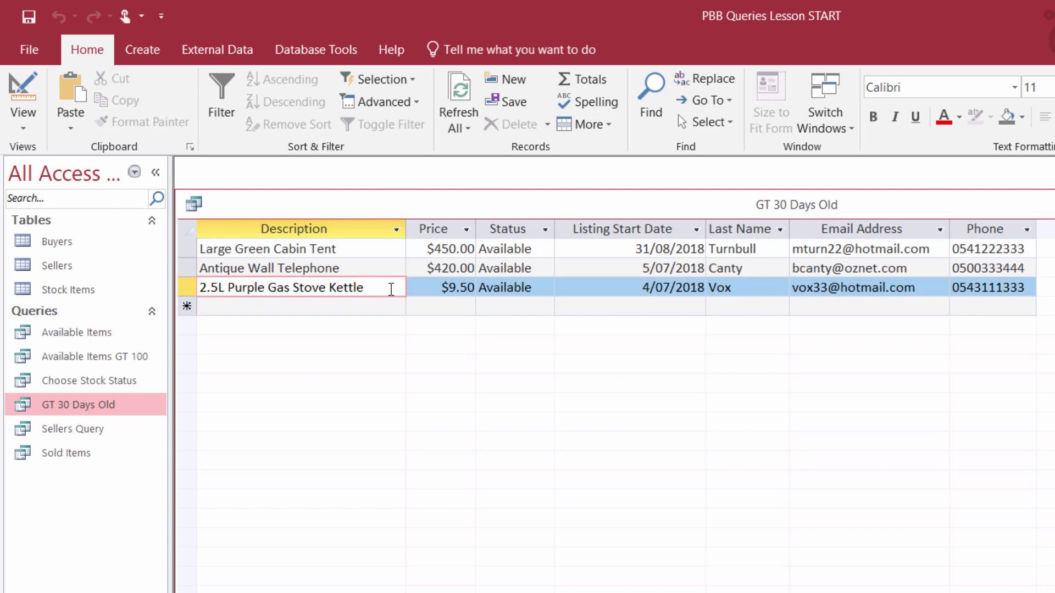
click(336, 249)
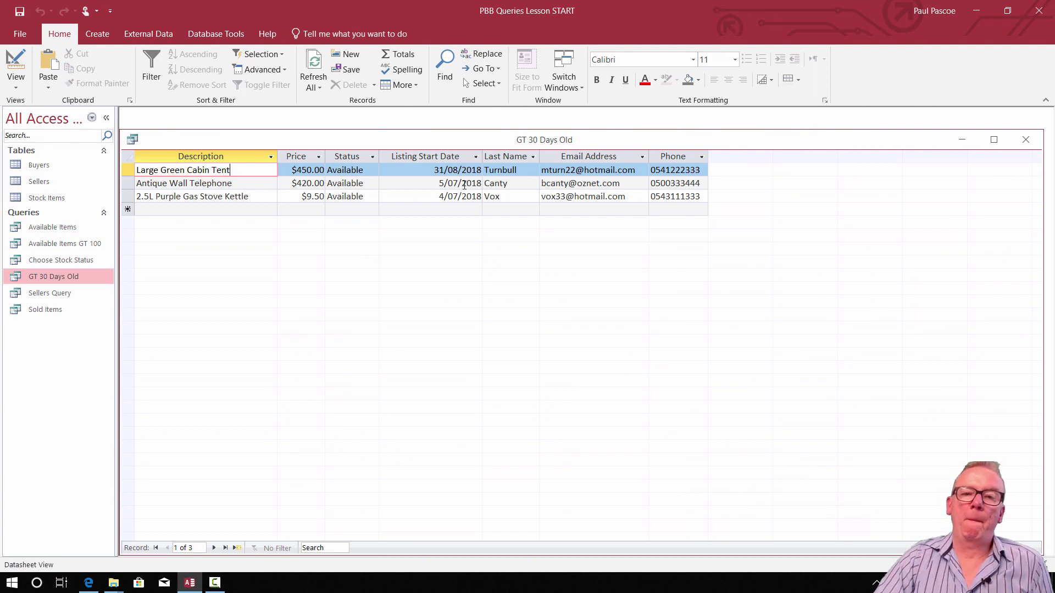
click(1026, 140)
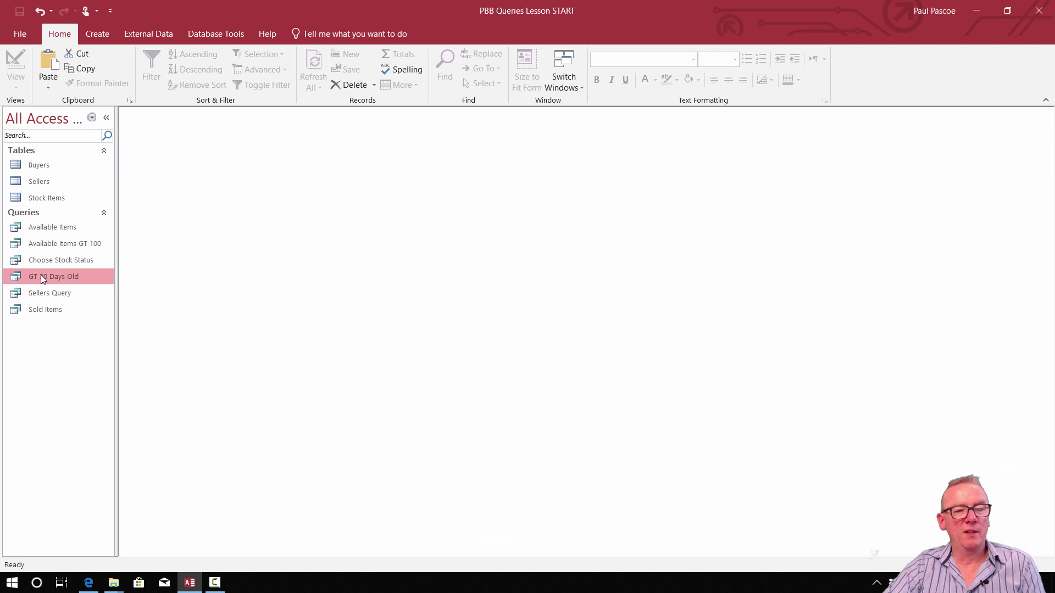
Copy the GT 30 Days Old query and paste it as a new query
right_click(42, 279)
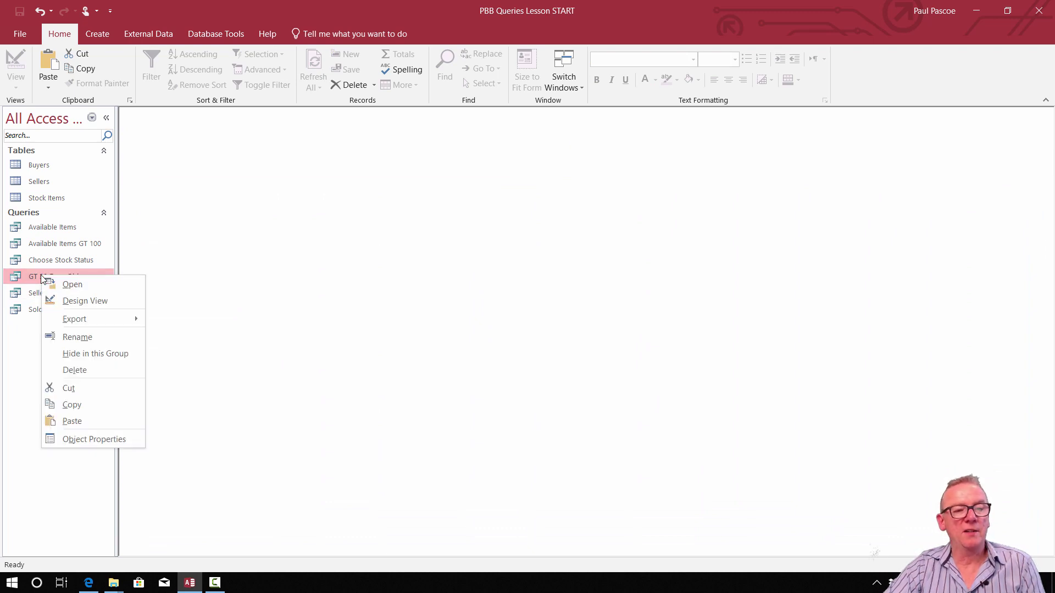
click(72, 405)
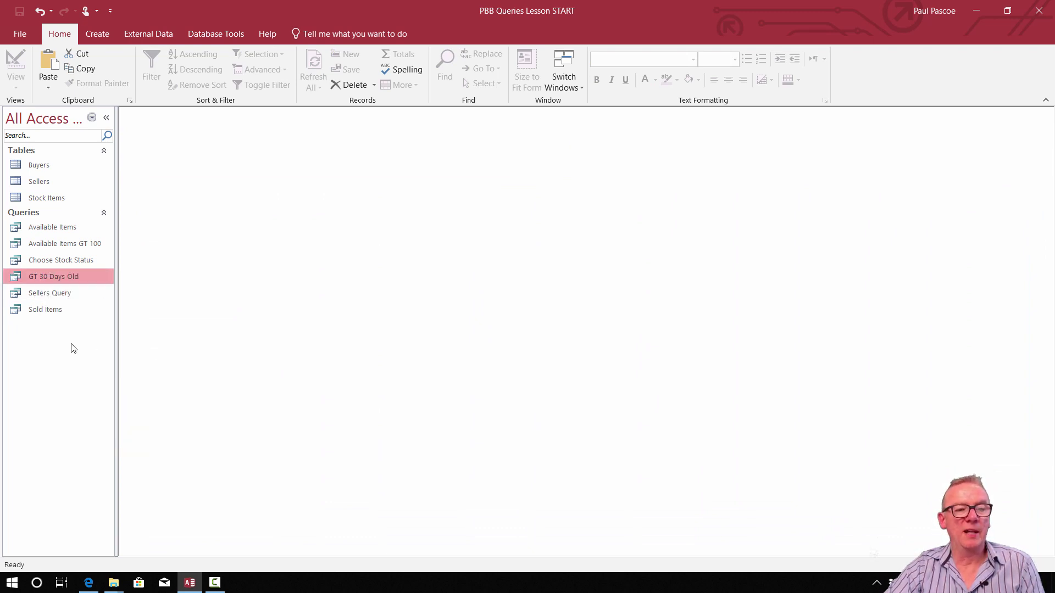
right_click(43, 338)
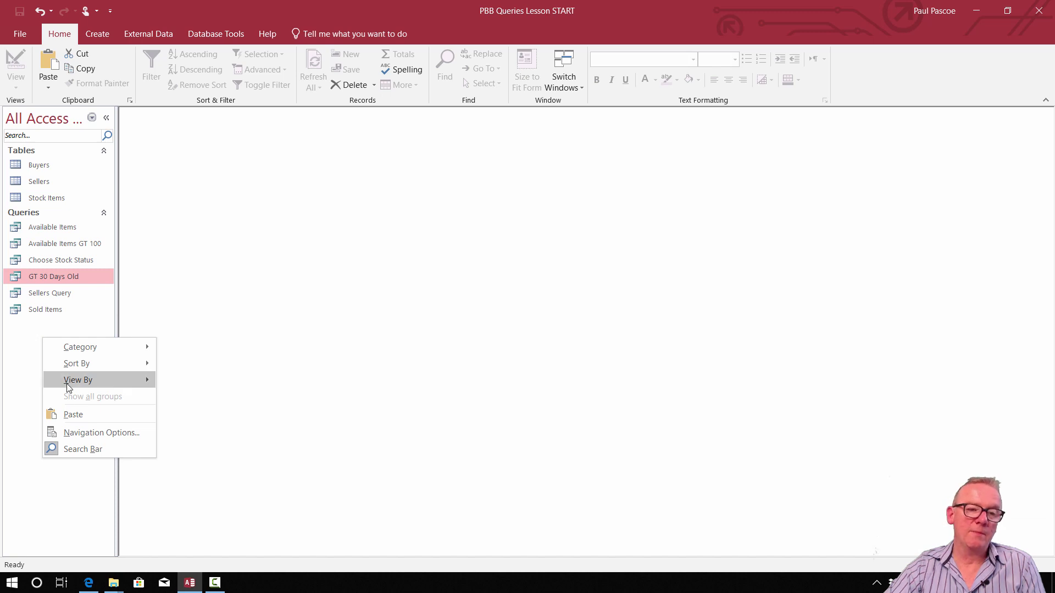
click(74, 415)
Name the pasted query Charity GT 37 Days Old and confirm the name
click(533, 207)
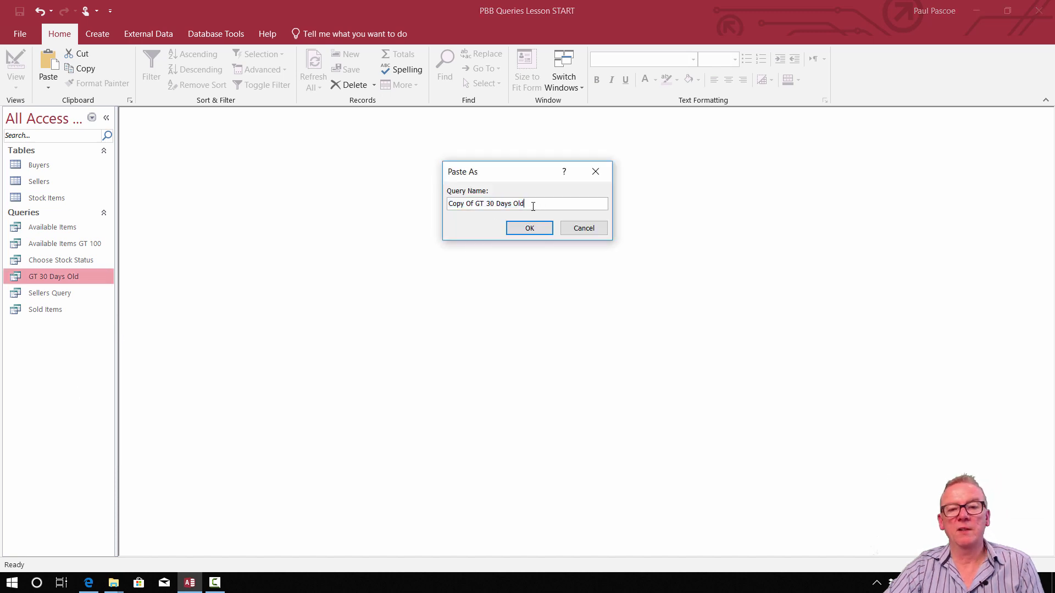
key(BackSpace)
key(BackSpace)
key(BackSpace)
key(BackSpace)
key(BackSpace)
key(BackSpace)
key(BackSpace)
key(BackSpace)
key(BackSpace)
key(BackSpace)
key(BackSpace)
key(BackSpace)
key(BackSpace)
key(BackSpace)
key(BackSpace)
key(BackSpace)
key(BackSpace)
key(BackSpace)
key(BackSpace)
key(BackSpace)
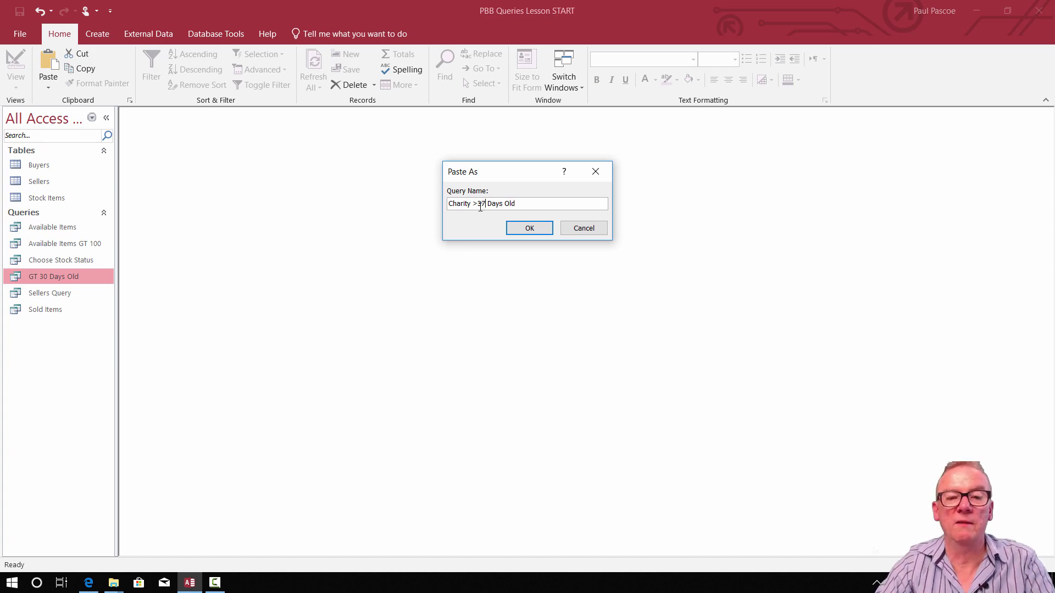
key(BackSpace)
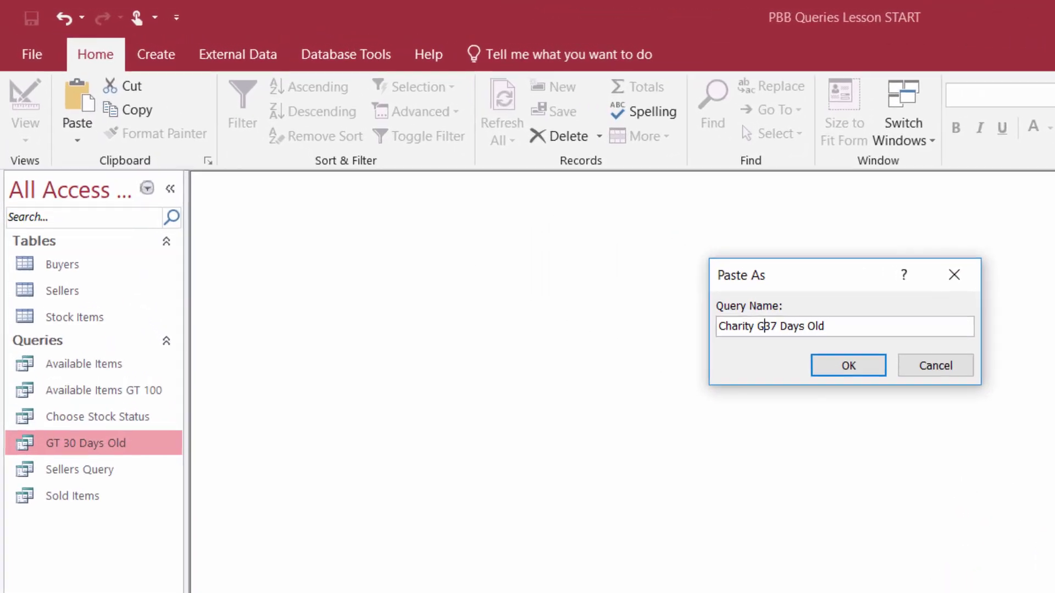
text(GT)
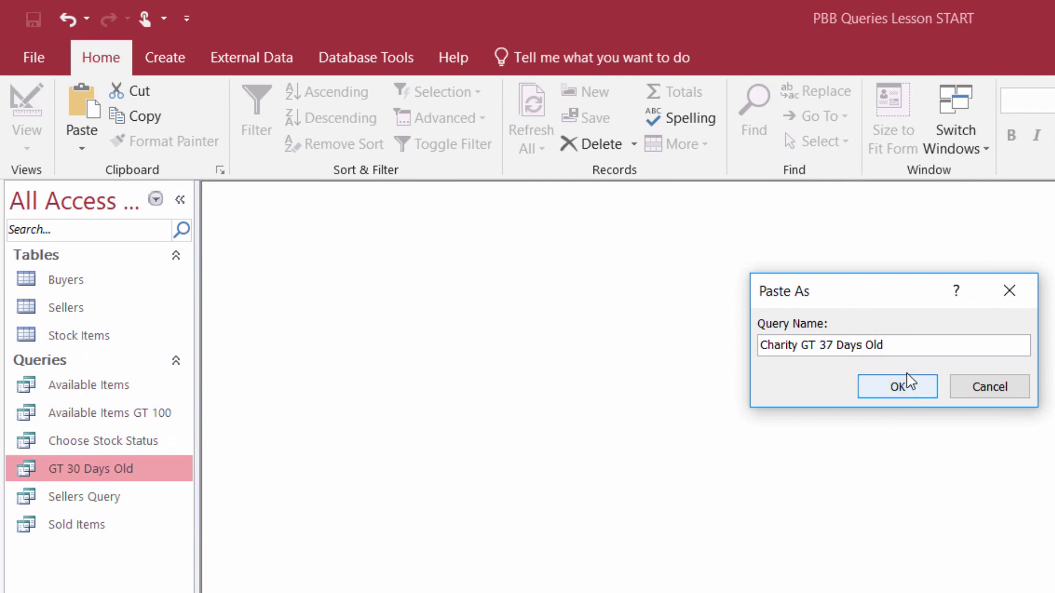
click(898, 347)
click(898, 393)
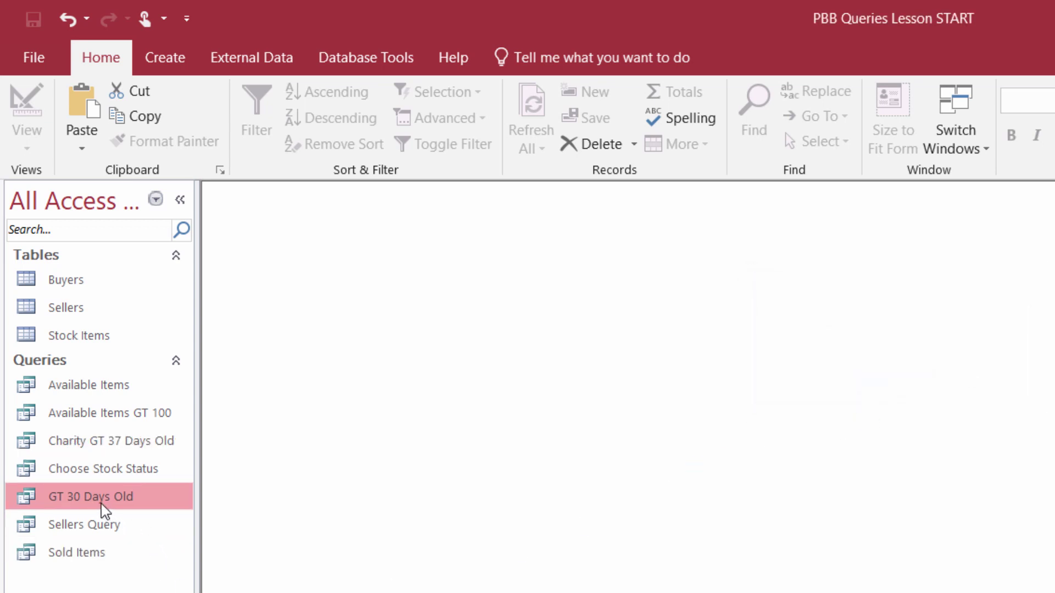
Open the Charity GT 37 Days Old query and switch it to Design View
click(101, 443)
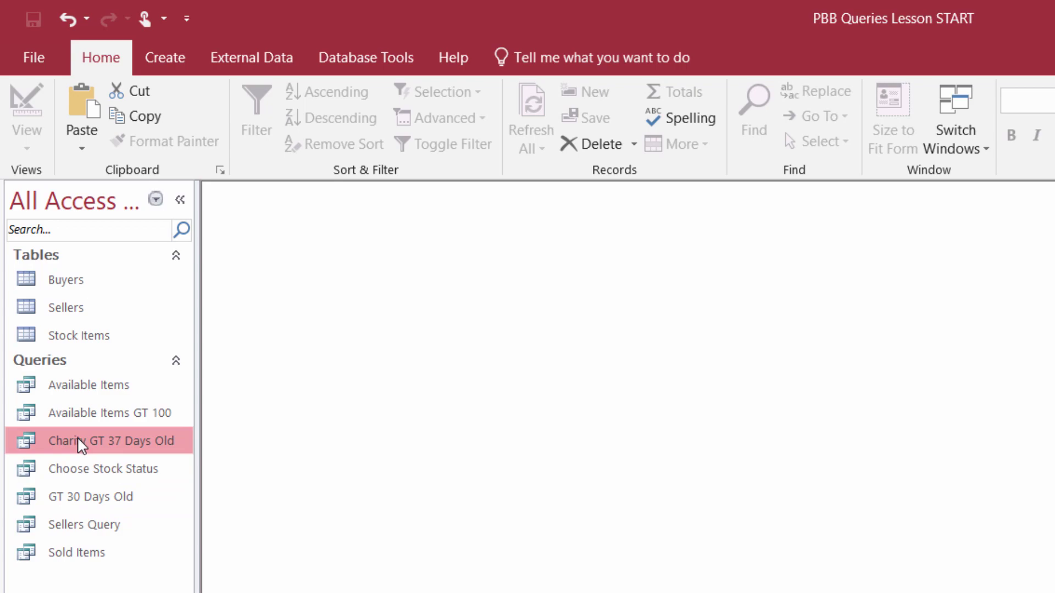
double_click(79, 442)
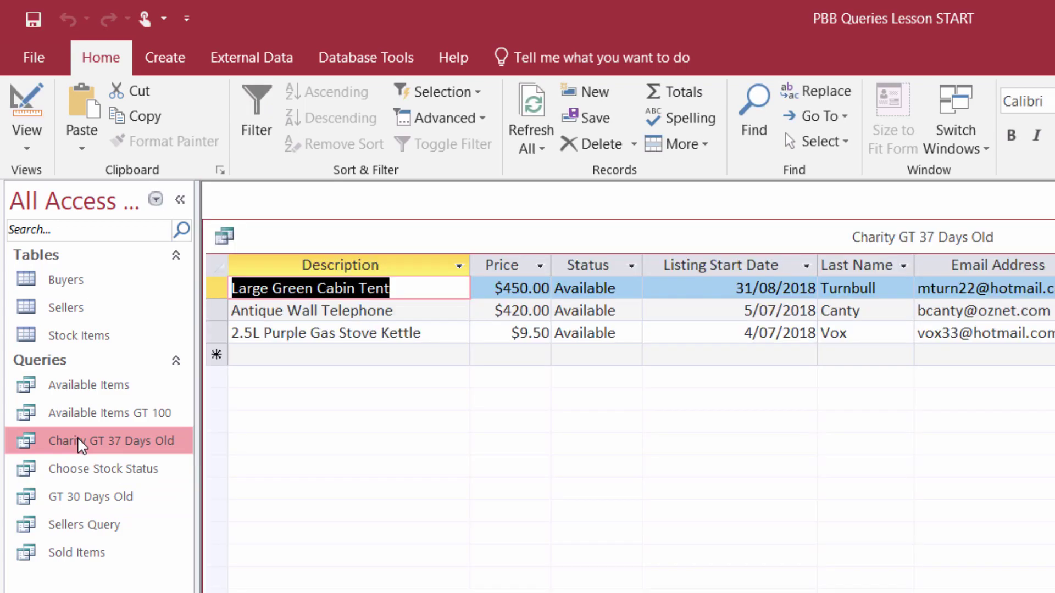
click(24, 141)
click(85, 285)
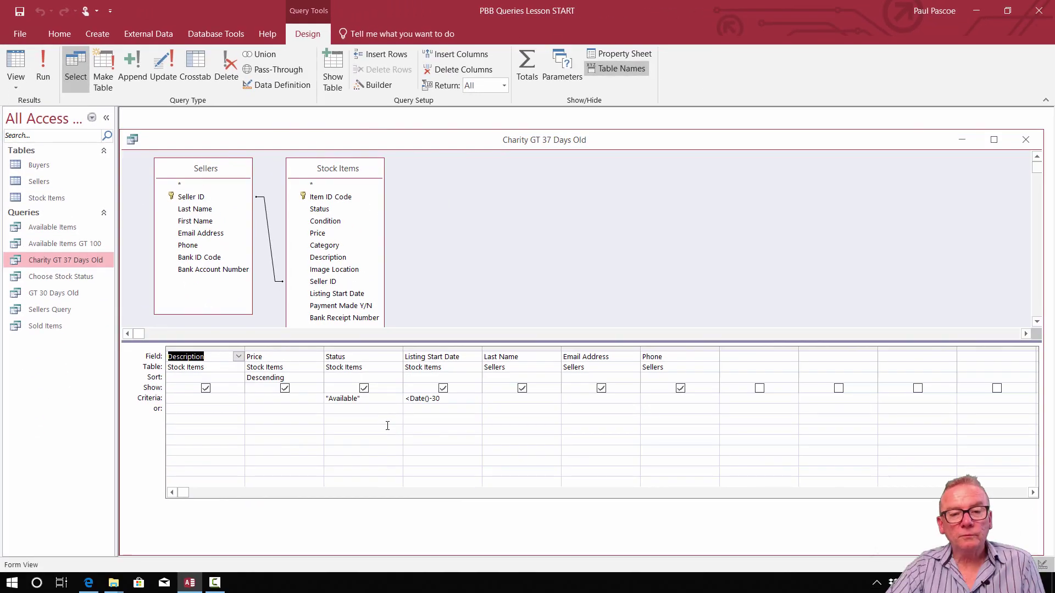
Change the Listing Start Date criteria to <Date()-37 and check the expression in the Zoom box
click(440, 399)
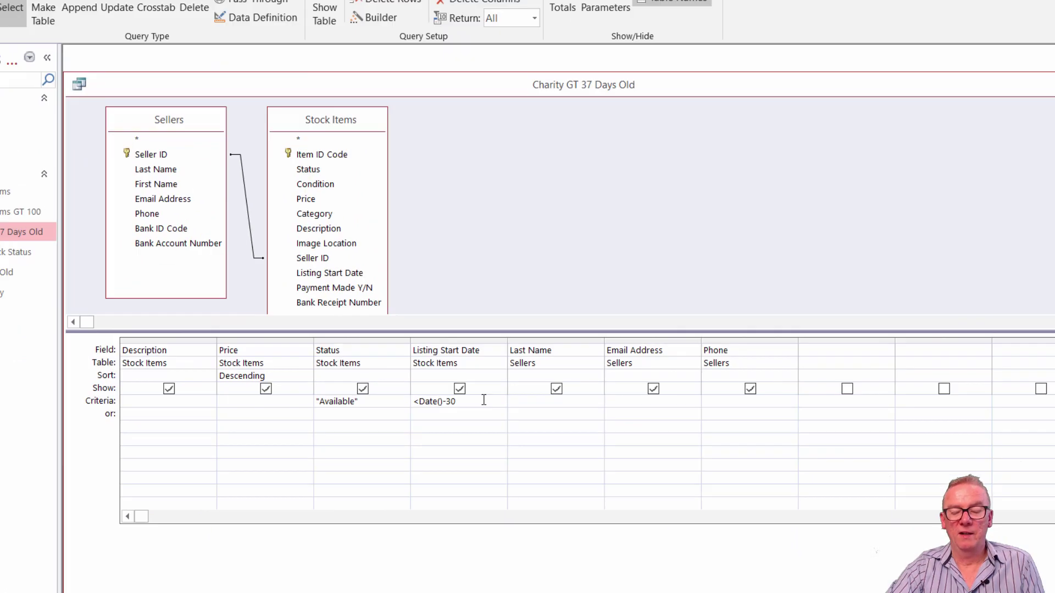
key(BackSpace)
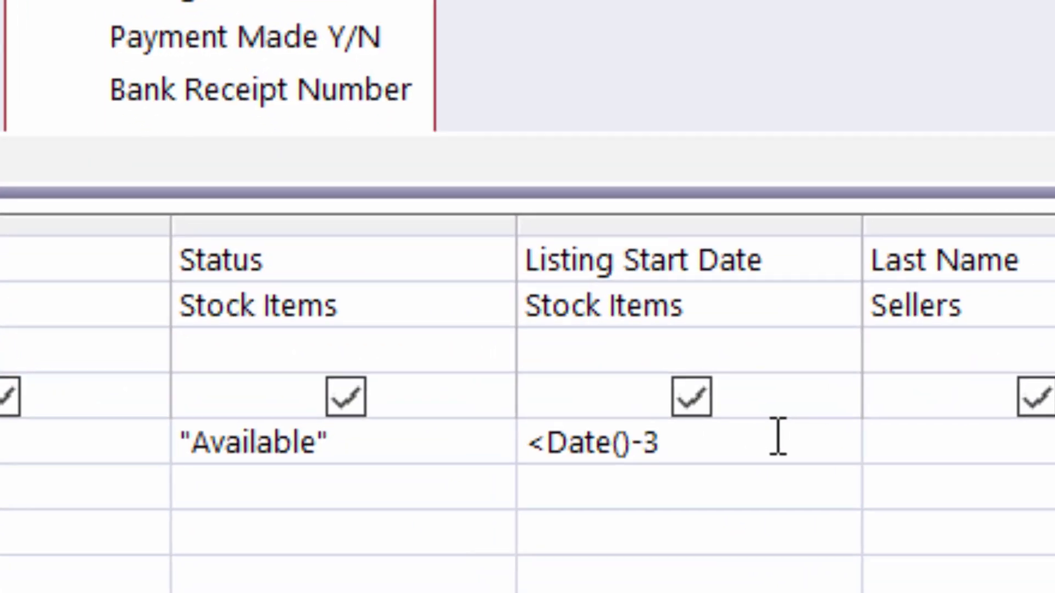
text(7)
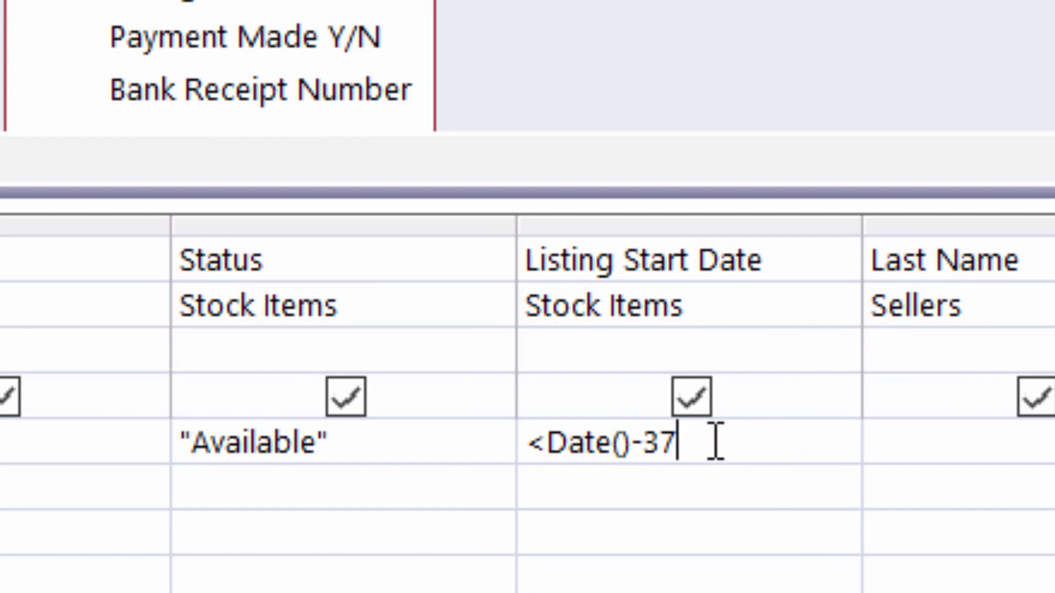
key(shift+F2)
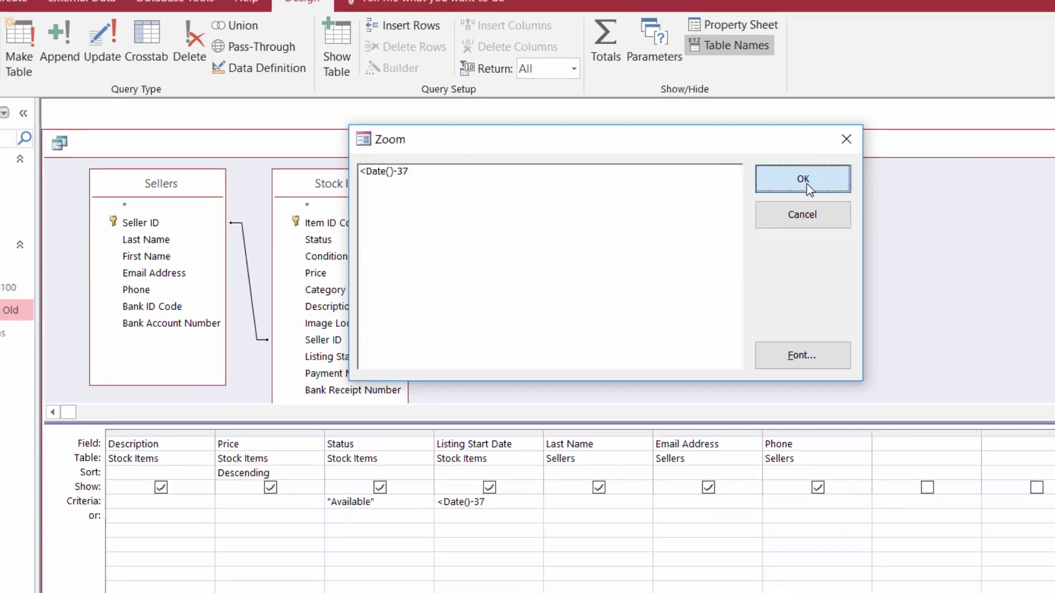
click(715, 94)
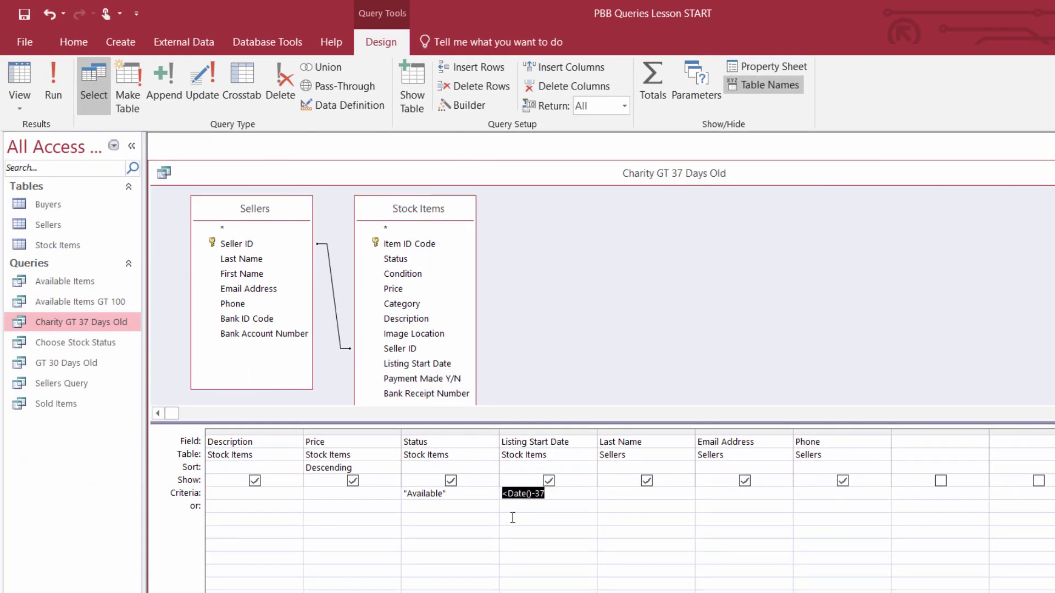
Run the Charity GT 37 Days Old query to check its records, and close it with the design changes saved
click(49, 95)
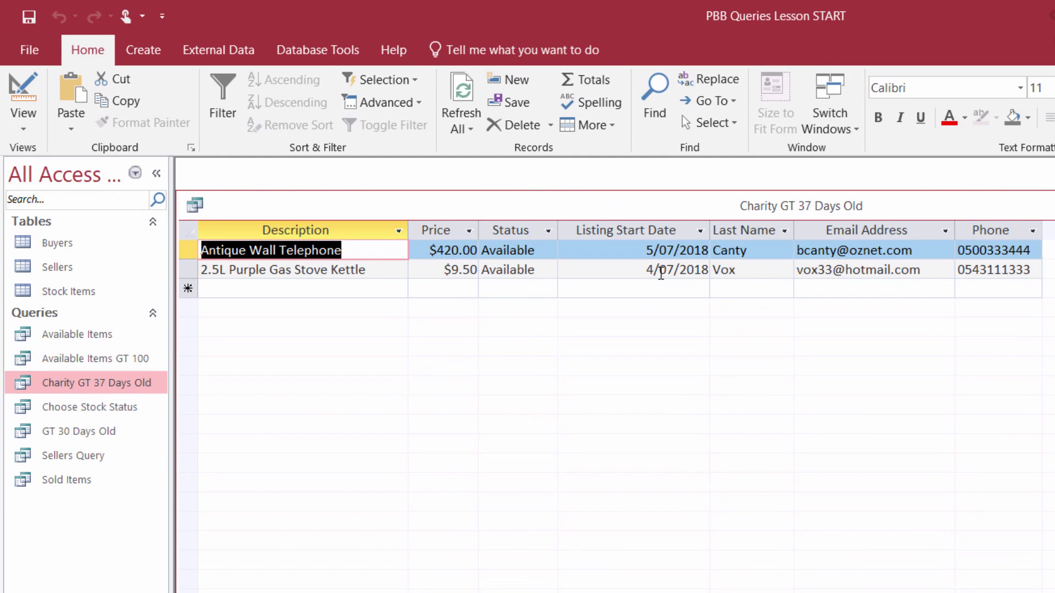
click(528, 250)
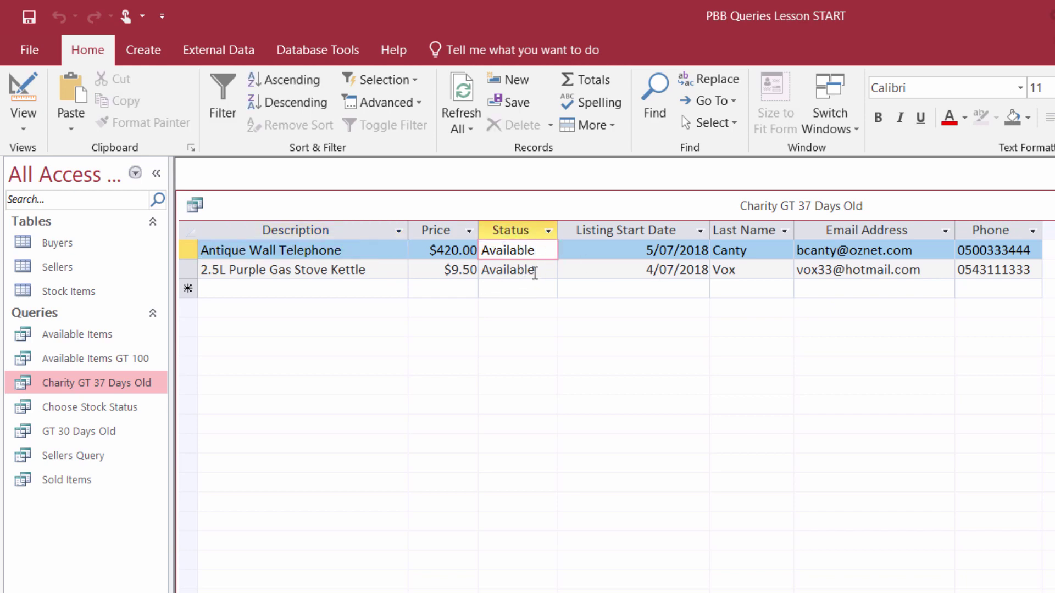
click(534, 273)
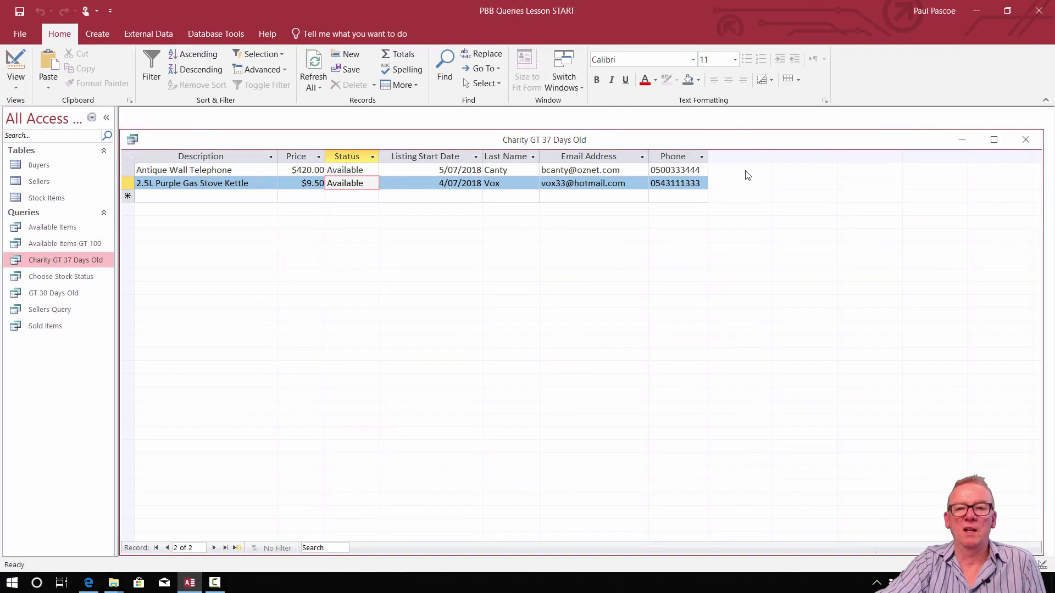
click(1025, 140)
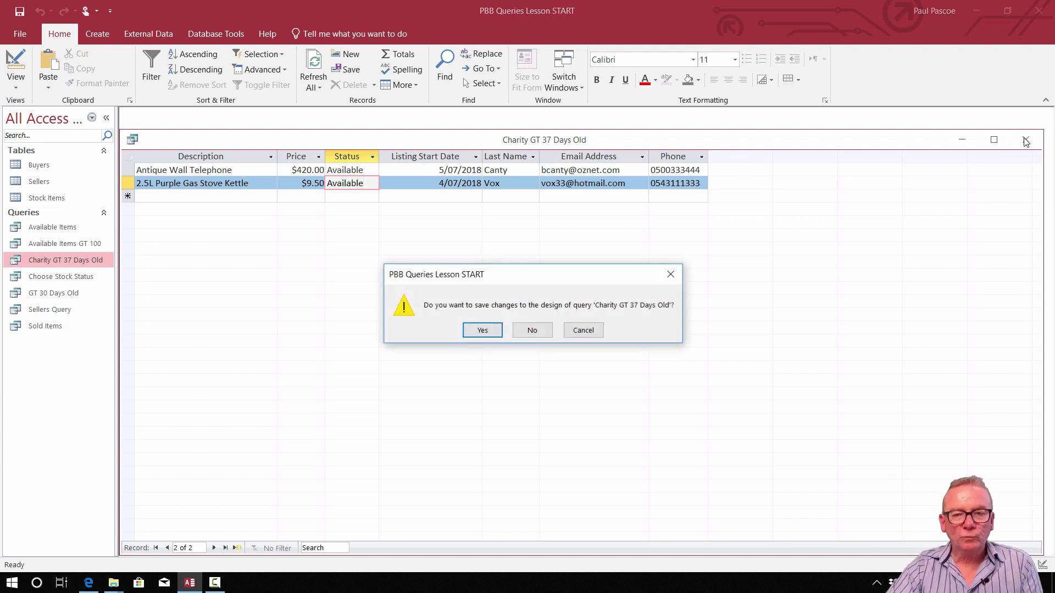
click(482, 330)
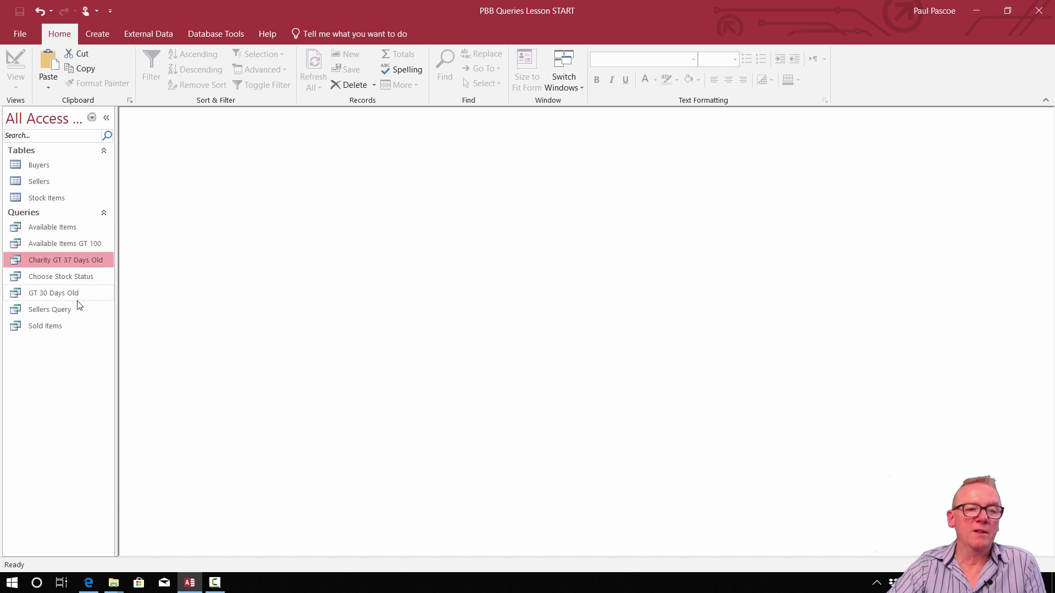
Copy the Charity GT 37 Days Old query and paste it as a new query
right_click(53, 259)
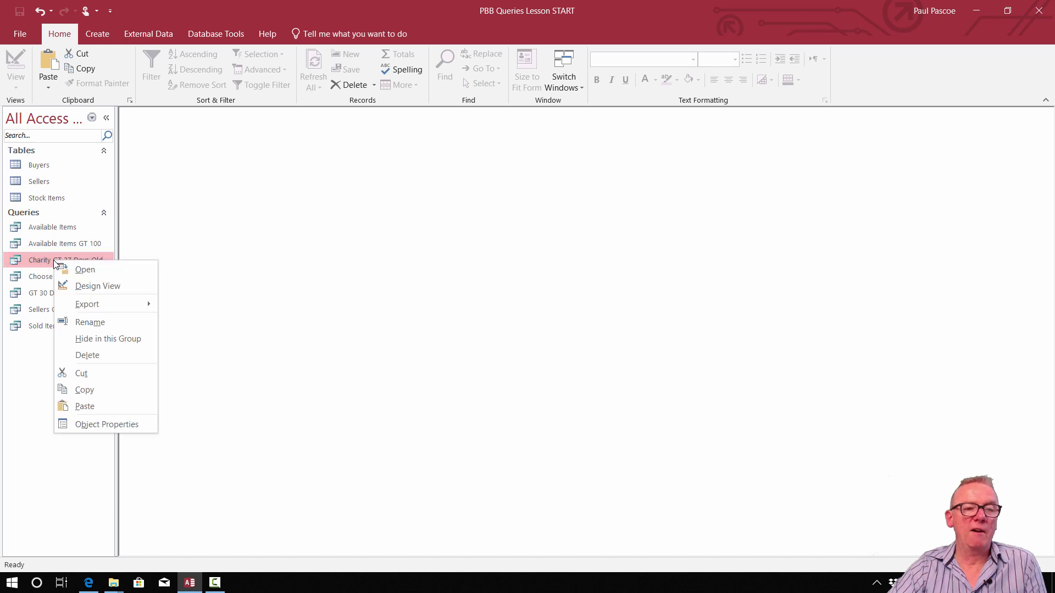
click(106, 391)
right_click(61, 352)
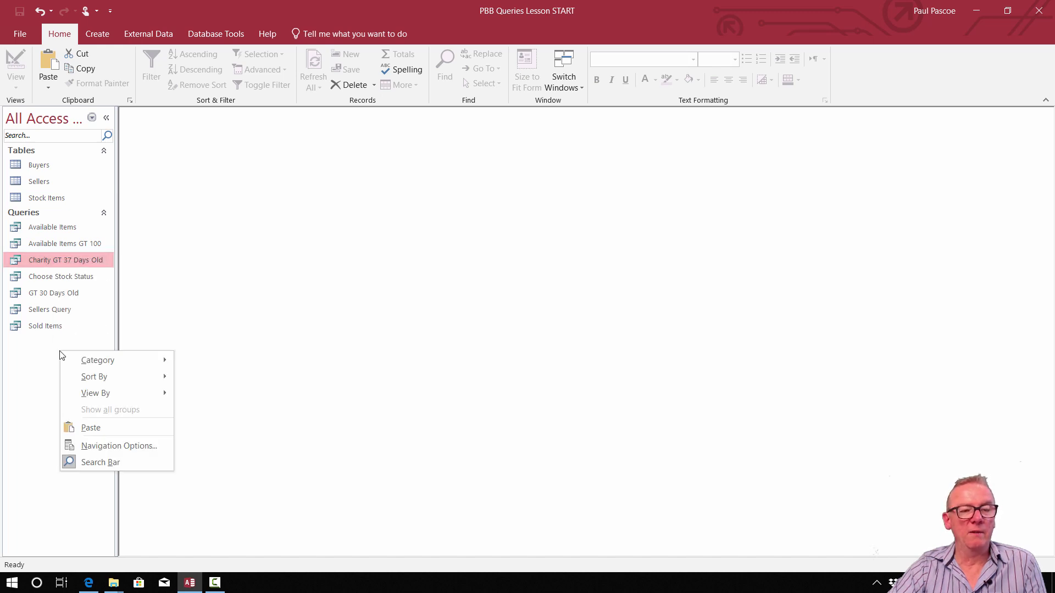
click(102, 428)
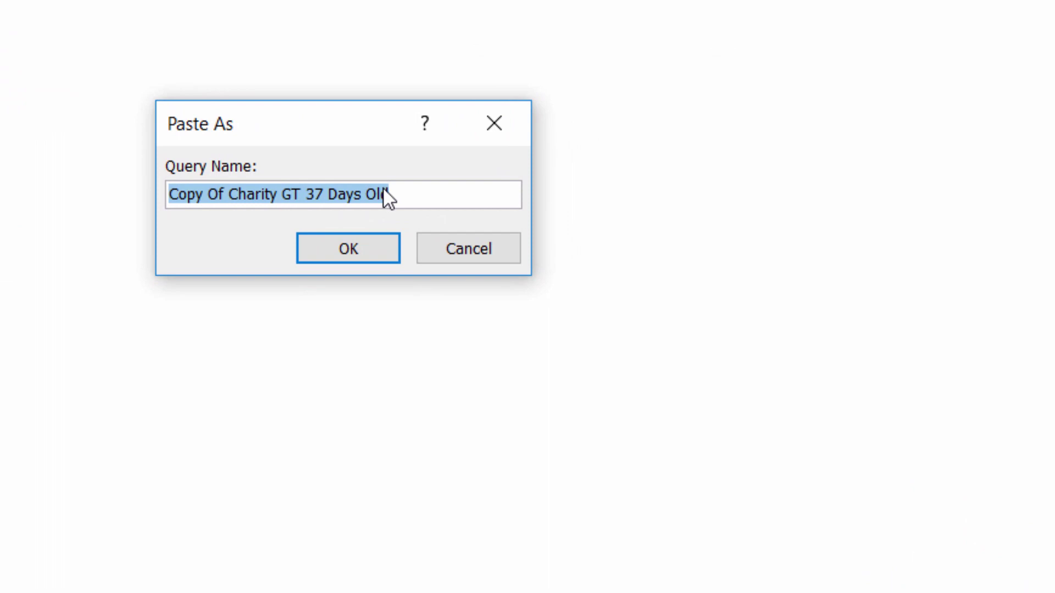
Name the pasted query Needing Collection and confirm the name
click(394, 195)
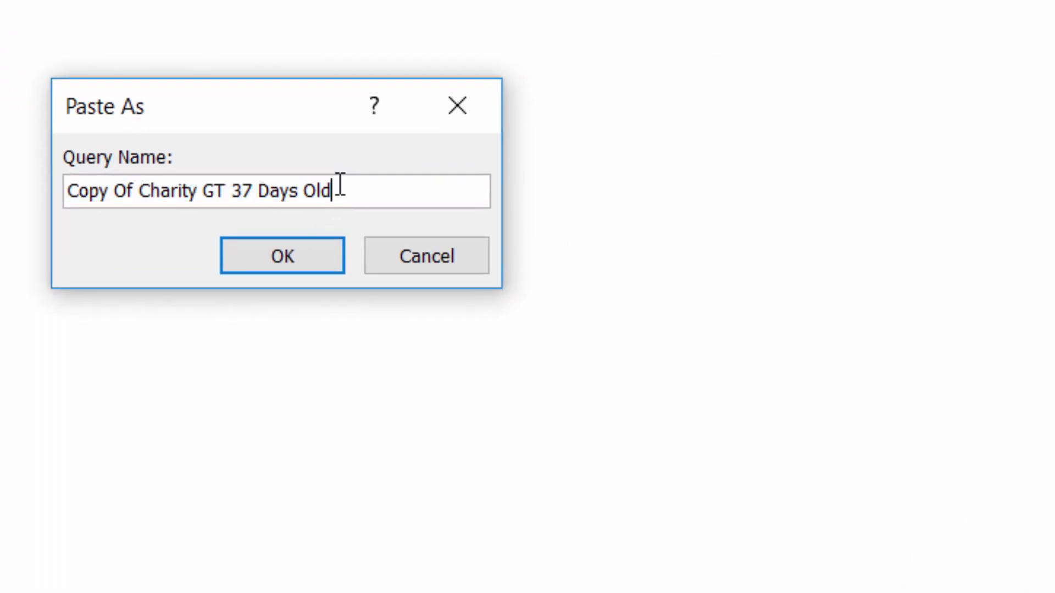
key(BackSpace)
key(BackSpace)
key(BackSpace)
key(BackSpace)
key(BackSpace)
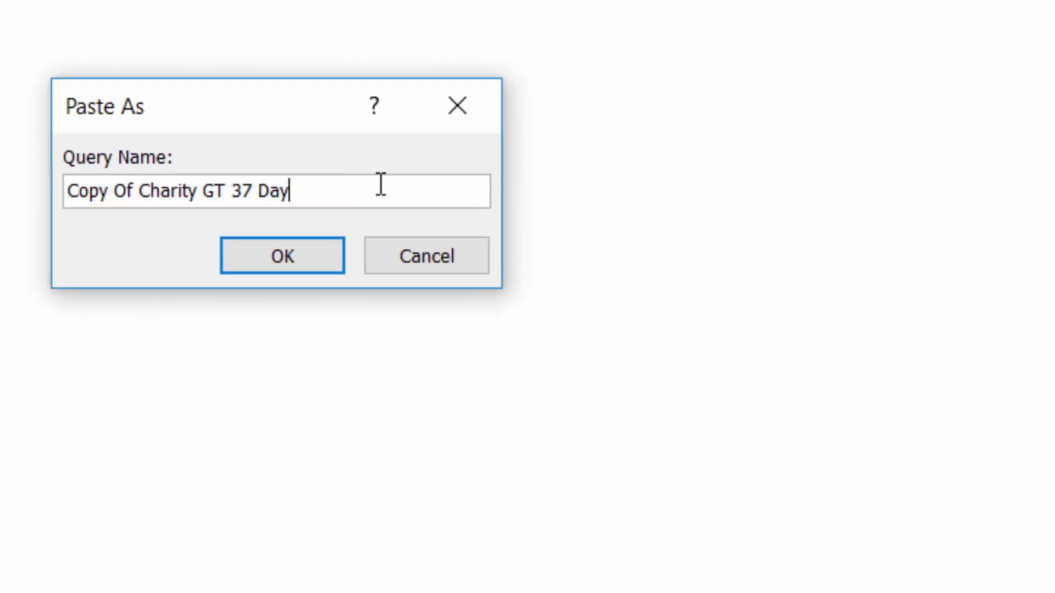
key(BackSpace)
key(BackSpace)
key(BackSpace)
key(BackSpace)
key(BackSpace)
key(BackSpace)
key(BackSpace)
key(BackSpace)
key(BackSpace)
key(BackSpace)
key(BackSpace)
key(BackSpace)
key(BackSpace)
key(BackSpace)
key(BackSpace)
key(BackSpace)
key(BackSpace)
key(BackSpace)
key(BackSpace)
key(BackSpace)
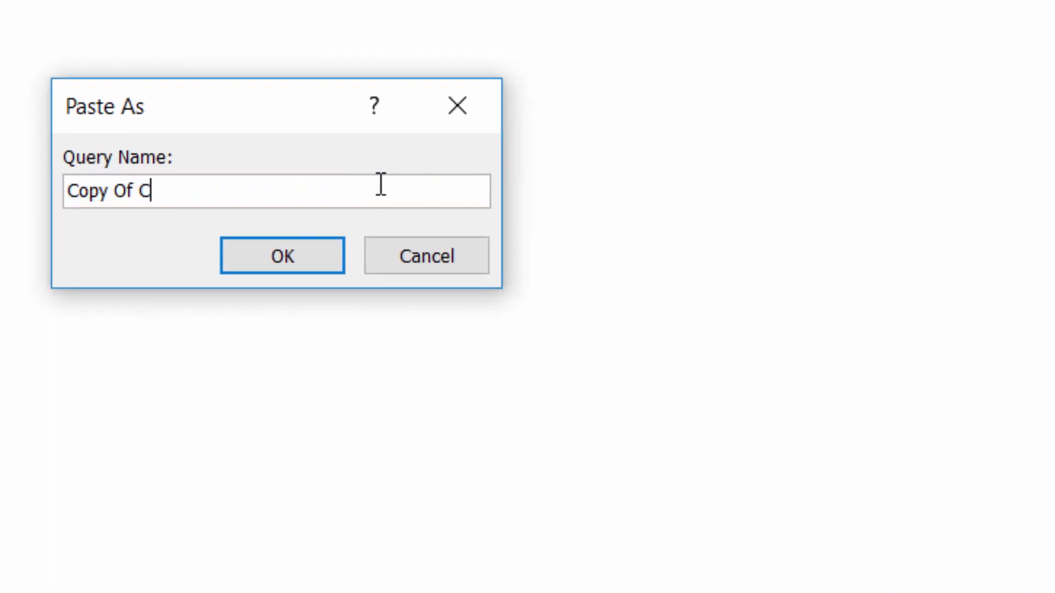
text(Ne)
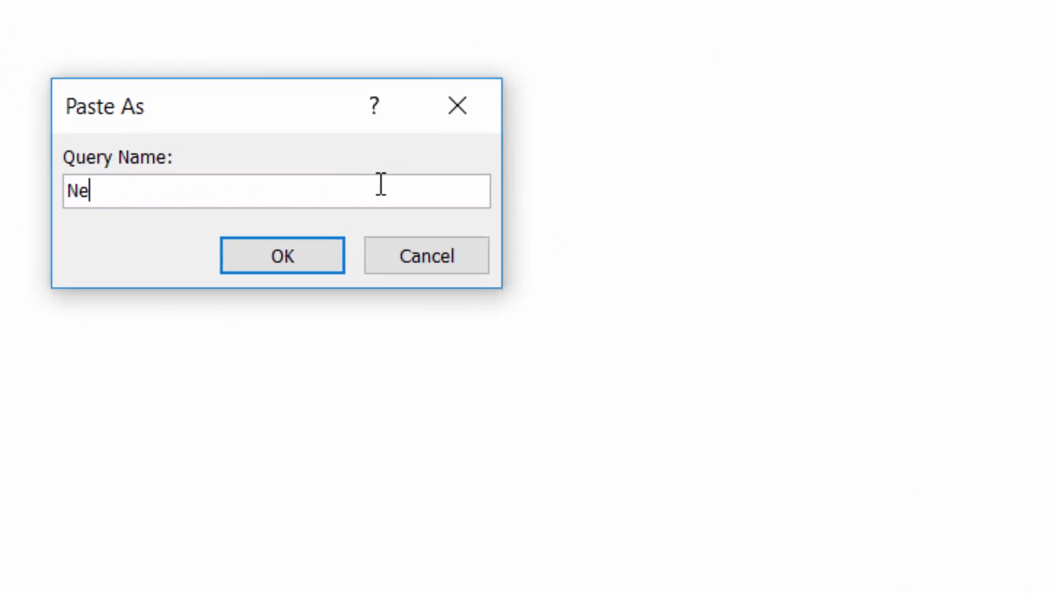
text(eding Collecti)
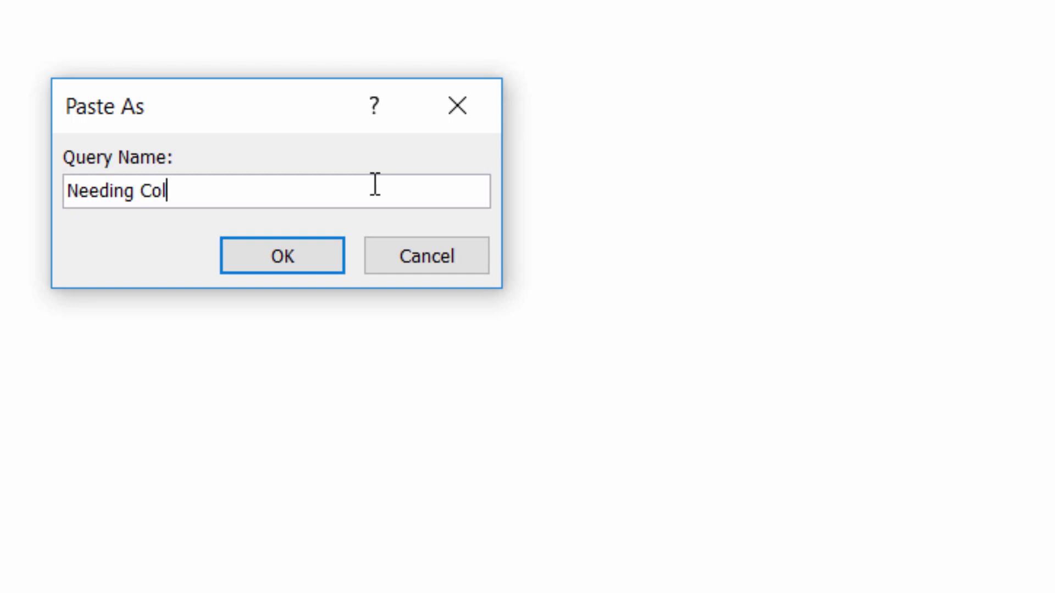
text(n)
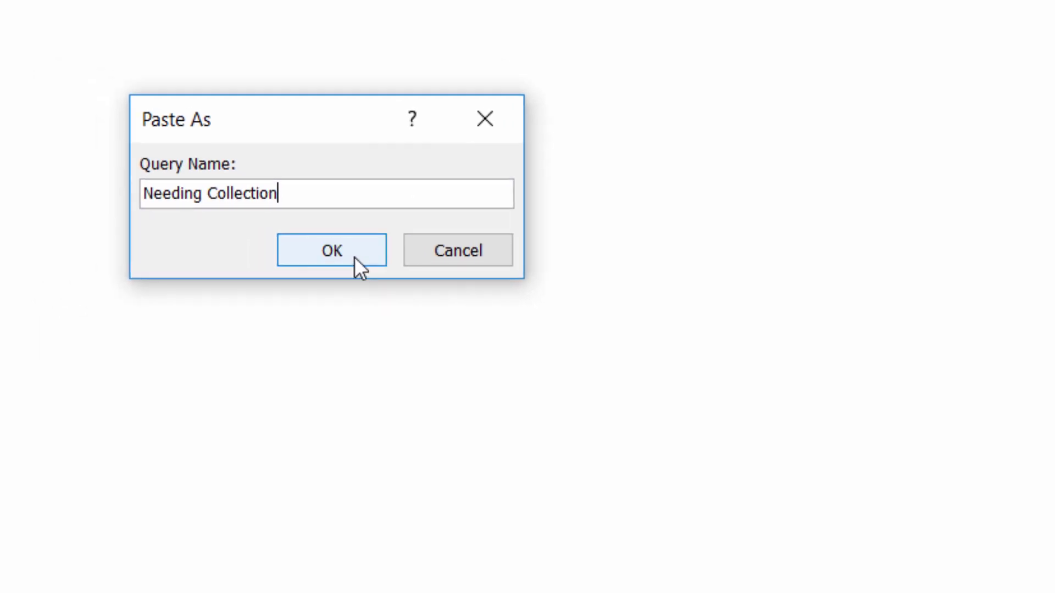
click(308, 263)
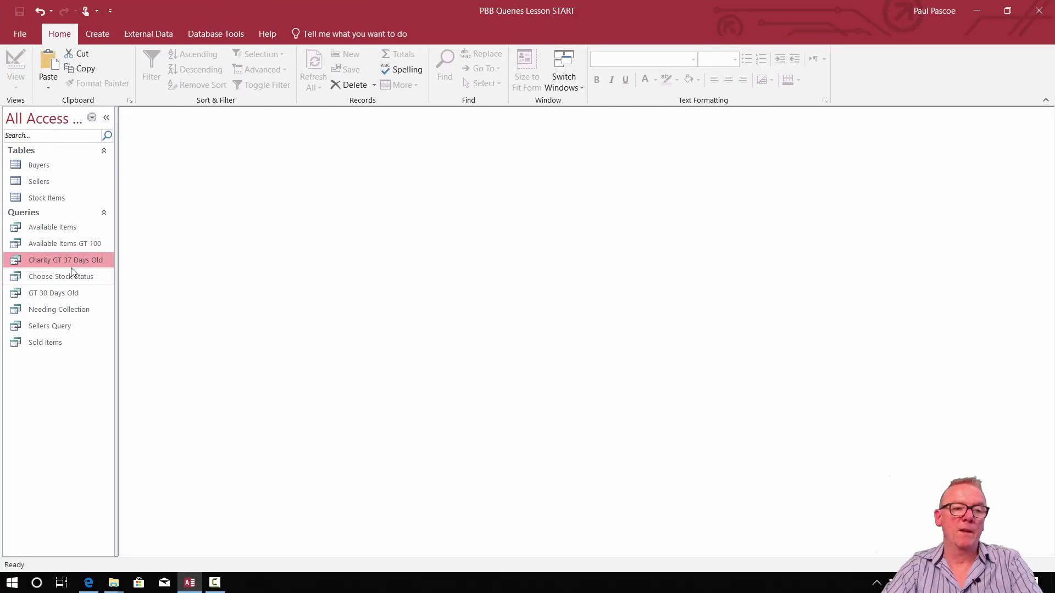
Open the Needing Collection query and switch it to Design View
click(41, 311)
double_click(40, 311)
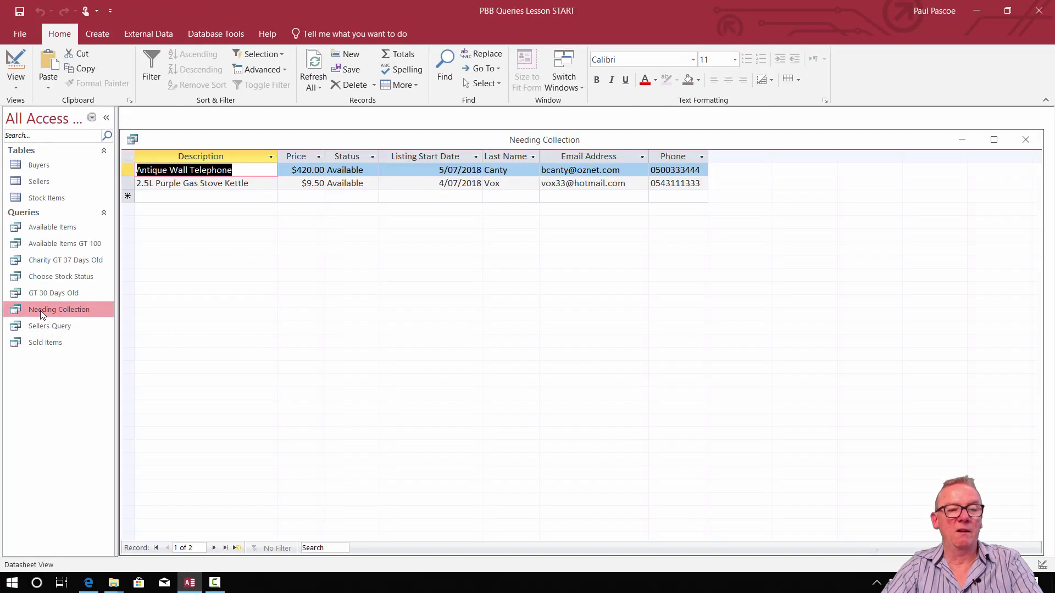
click(23, 111)
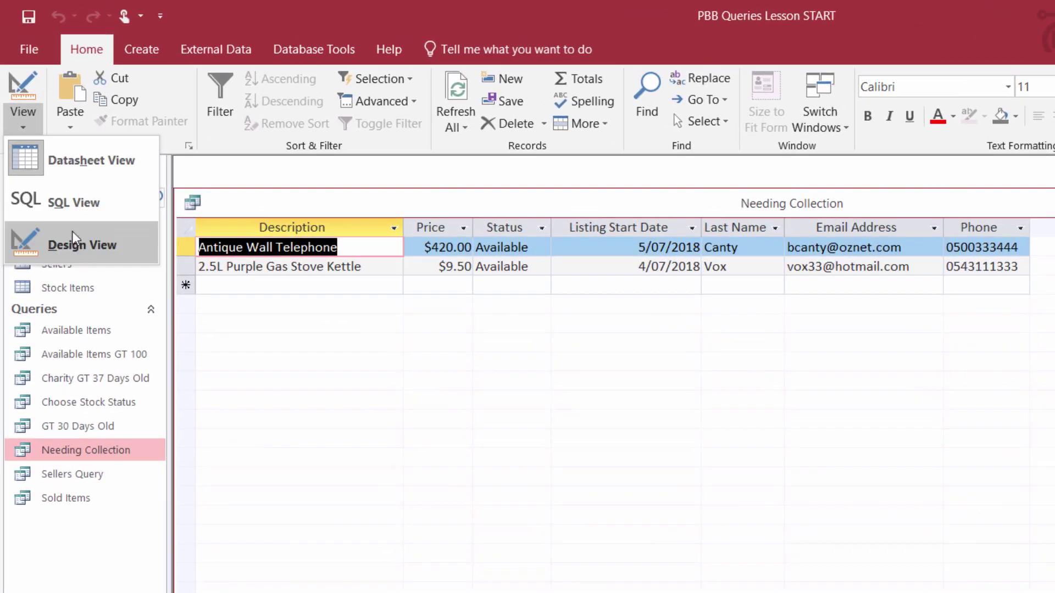
click(58, 208)
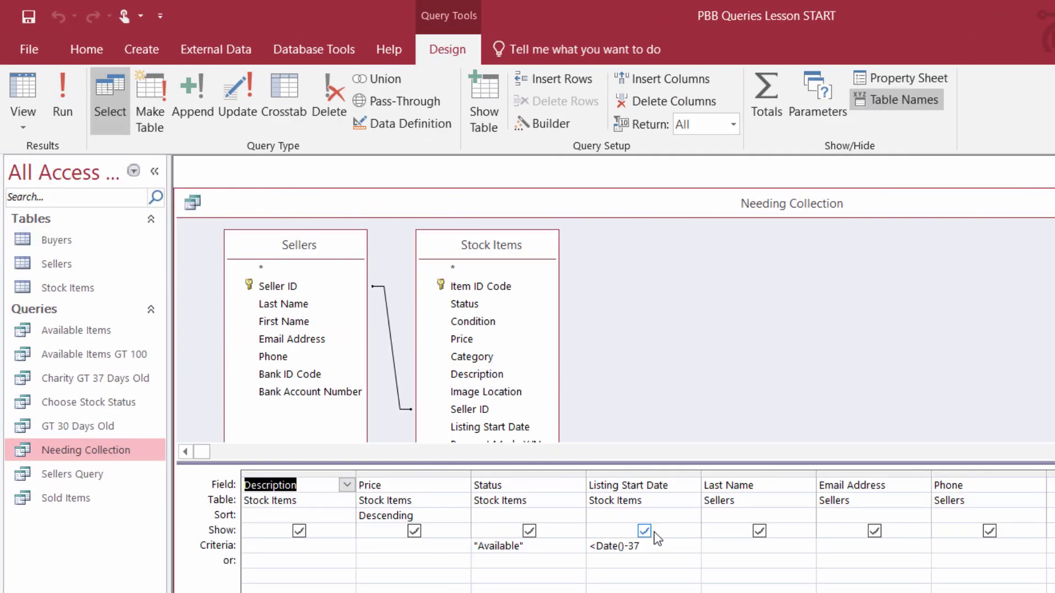
Open the Listing Start Date criteria in the Zoom box and insert <Date()-30 And before the existing expression
click(662, 546)
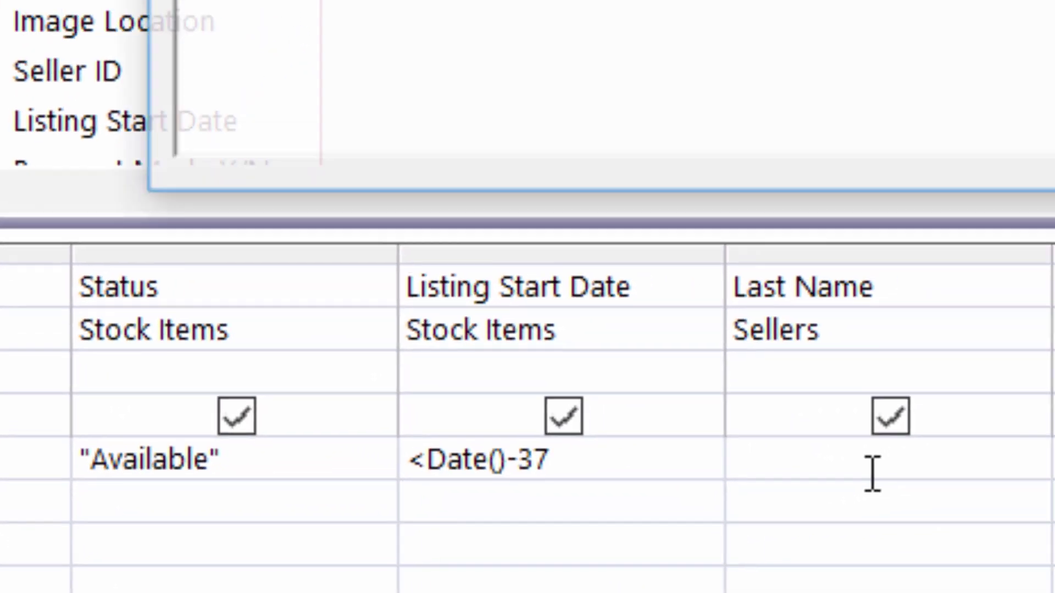
key(shift+F2)
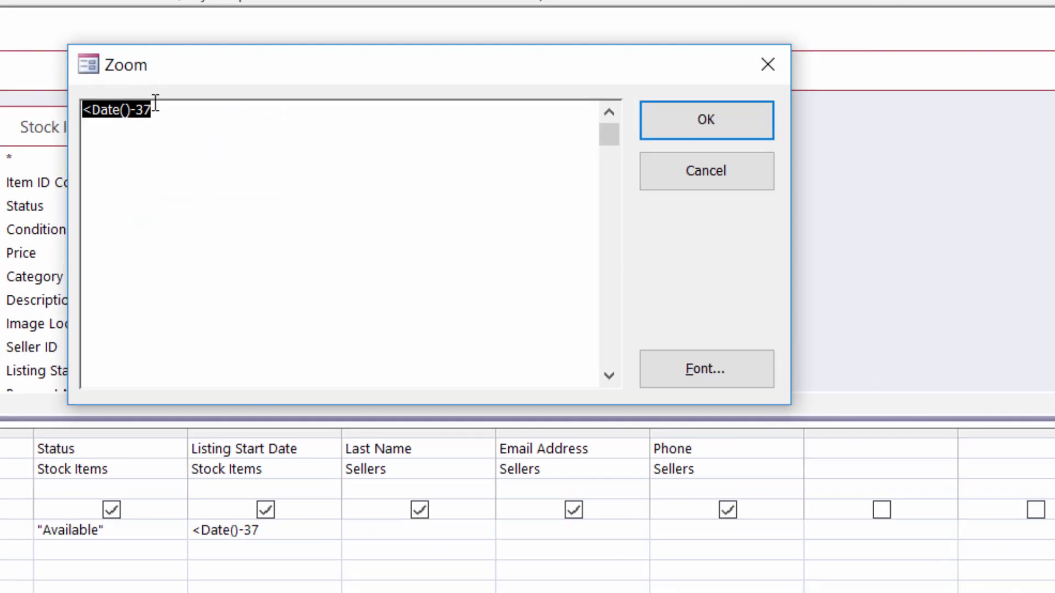
click(214, 108)
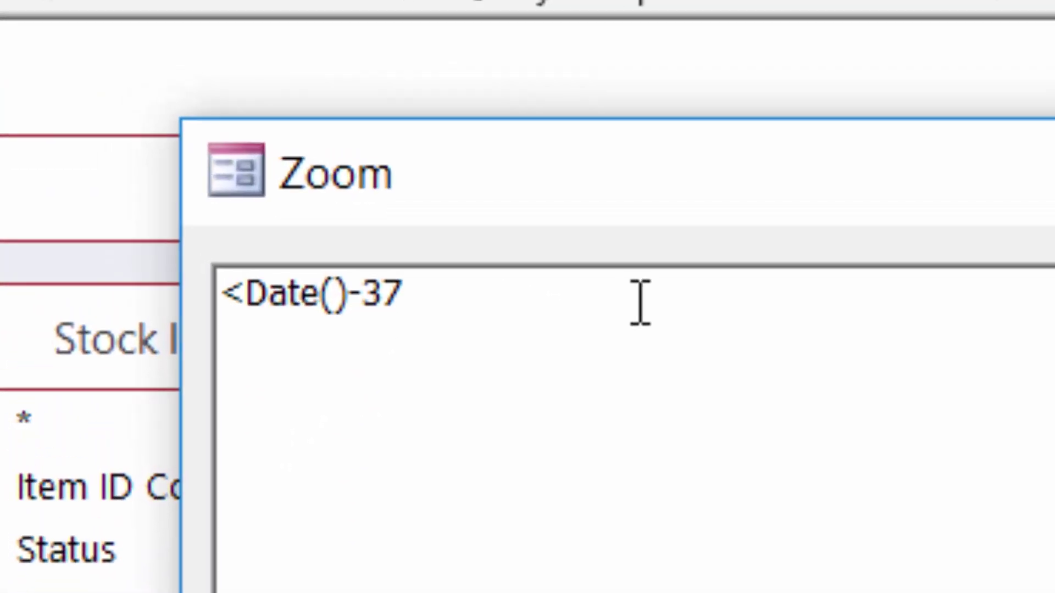
key(Left)
key(Left)
key(Left)
key(Left)
key(Left)
key(Left)
key(Left)
key(Left)
key(Left)
key(Left)
text(<Dat)
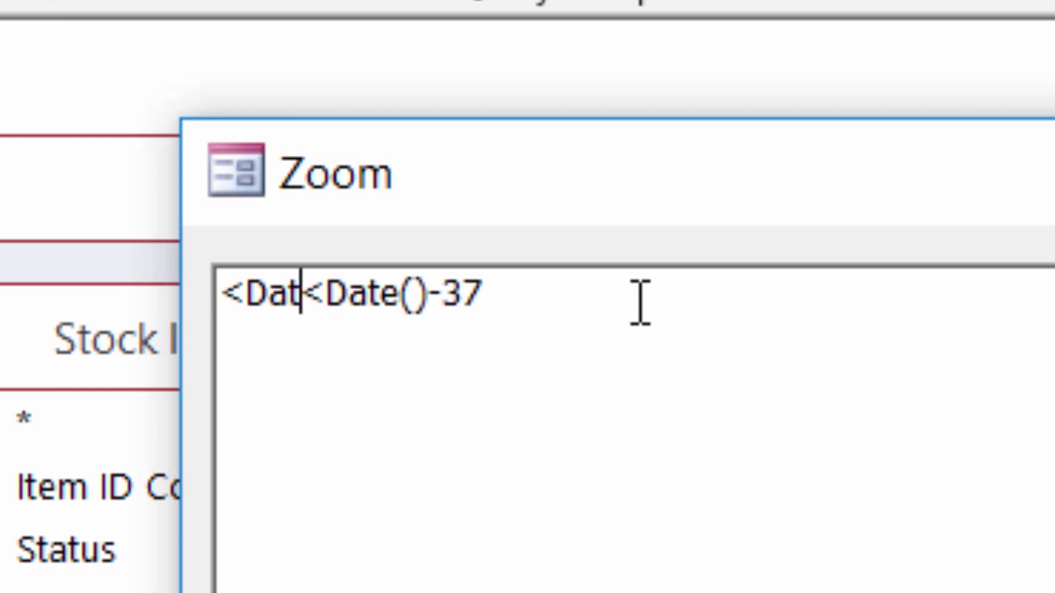
text(e()-)
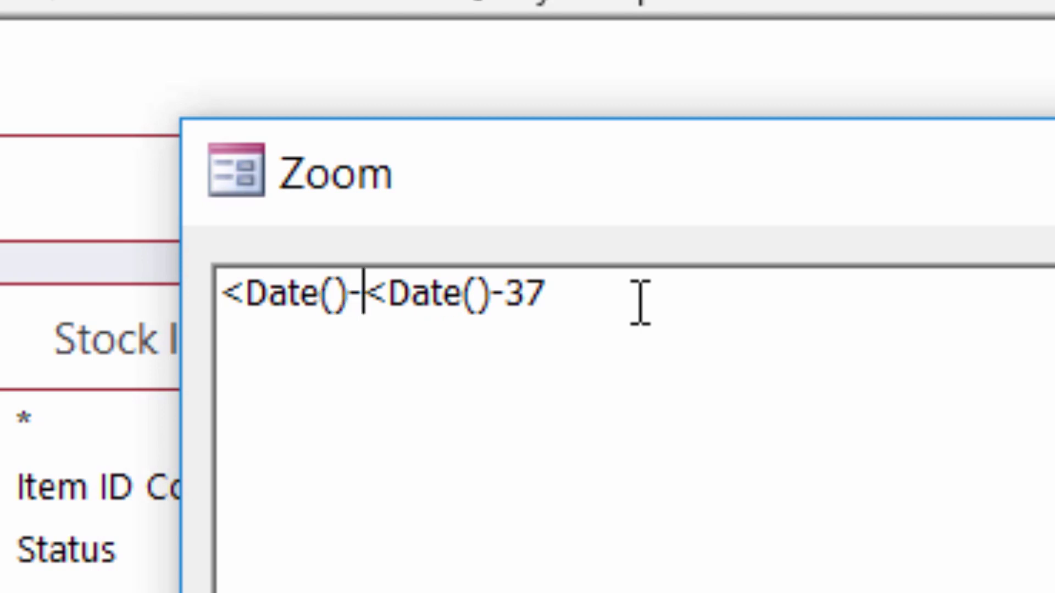
text(30)
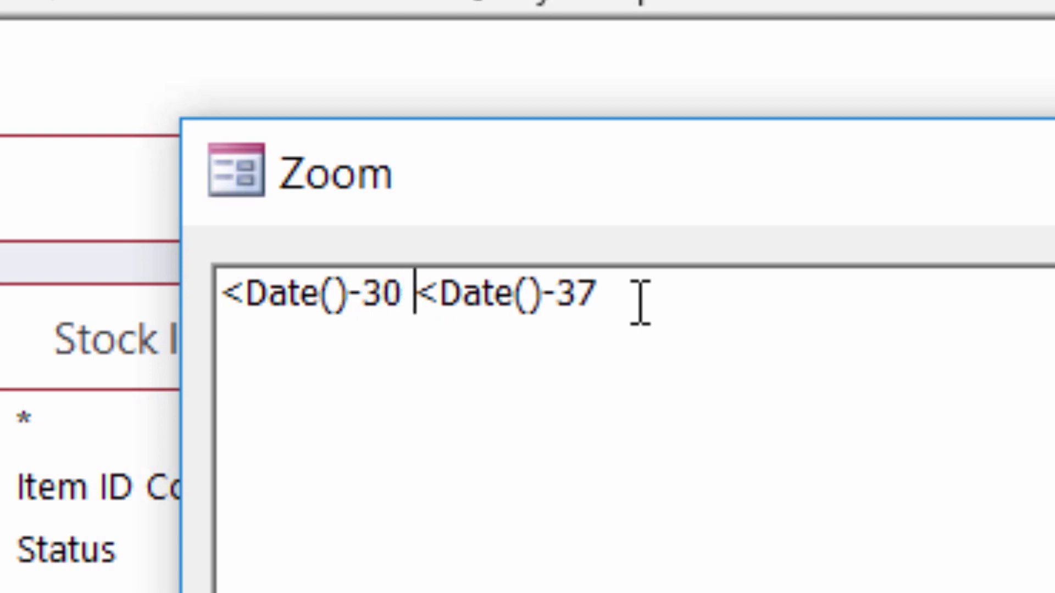
text( And)
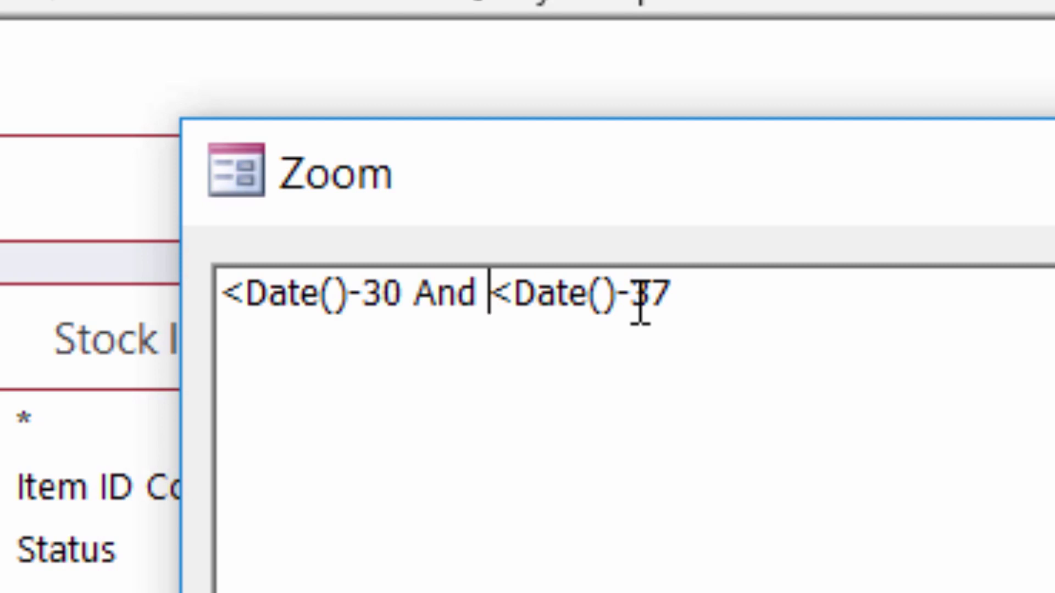
Replace the operator before Date()-37 with >= and accept the combined criteria <Date()-30 And >=Date()-37
key(Right)
key(BackSpace)
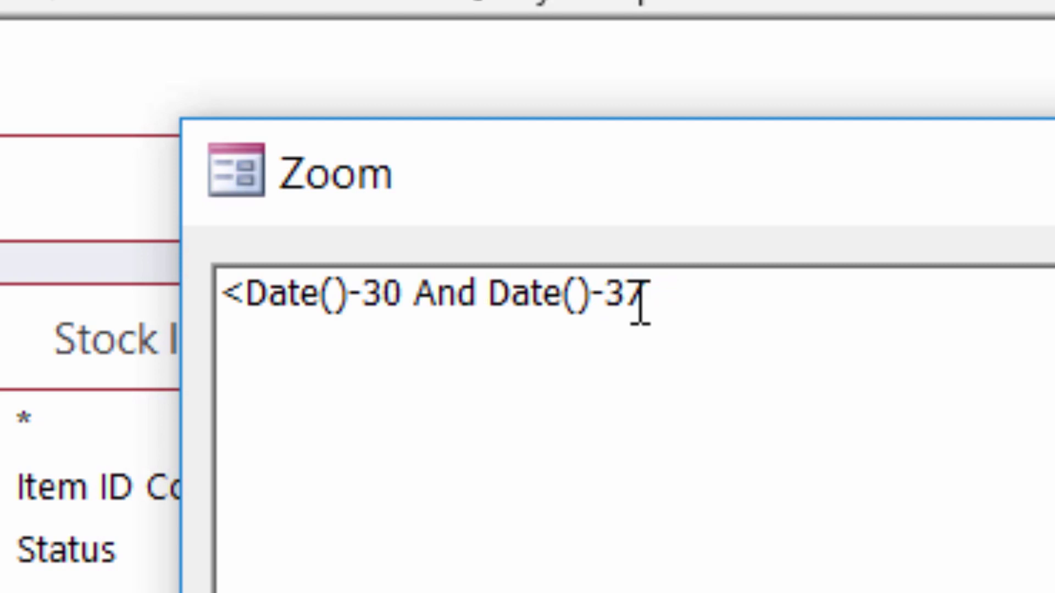
text(>=)
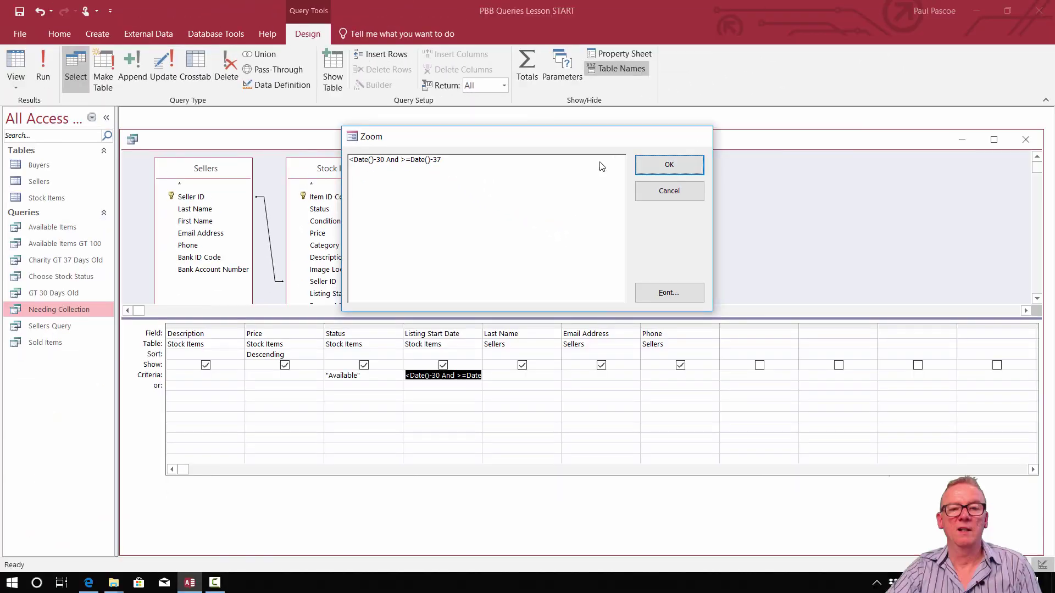
click(669, 164)
Run the Needing Collection query and check the Listing Start Date and Description of its records
click(42, 67)
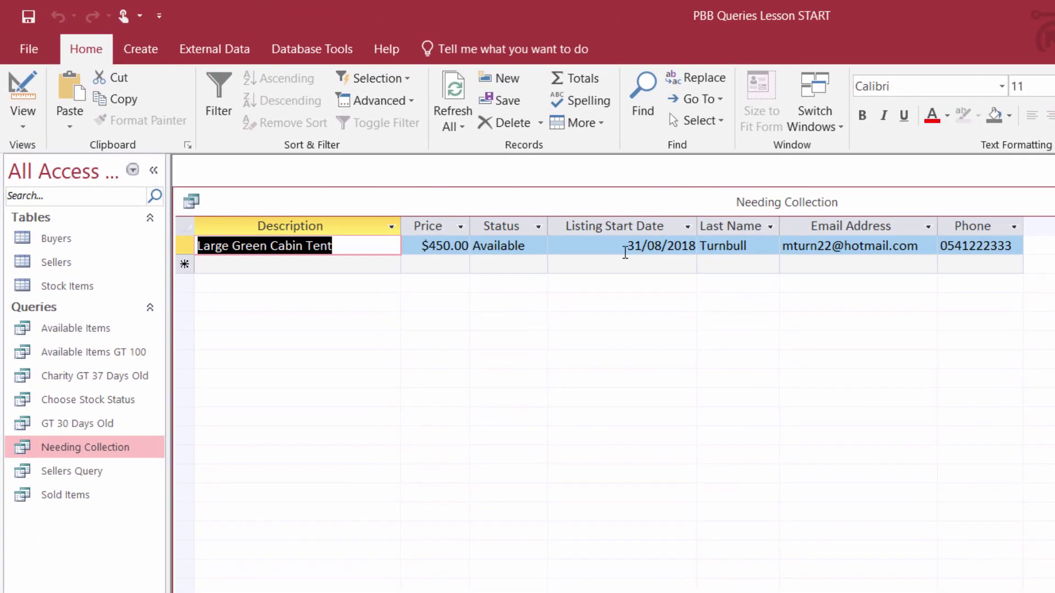
click(622, 248)
click(654, 263)
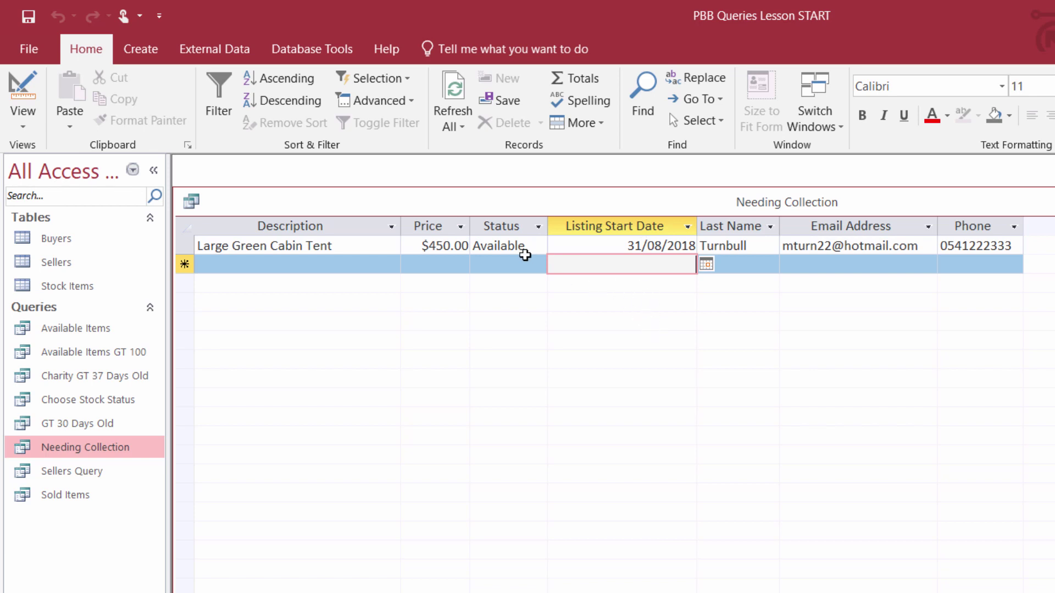
click(389, 242)
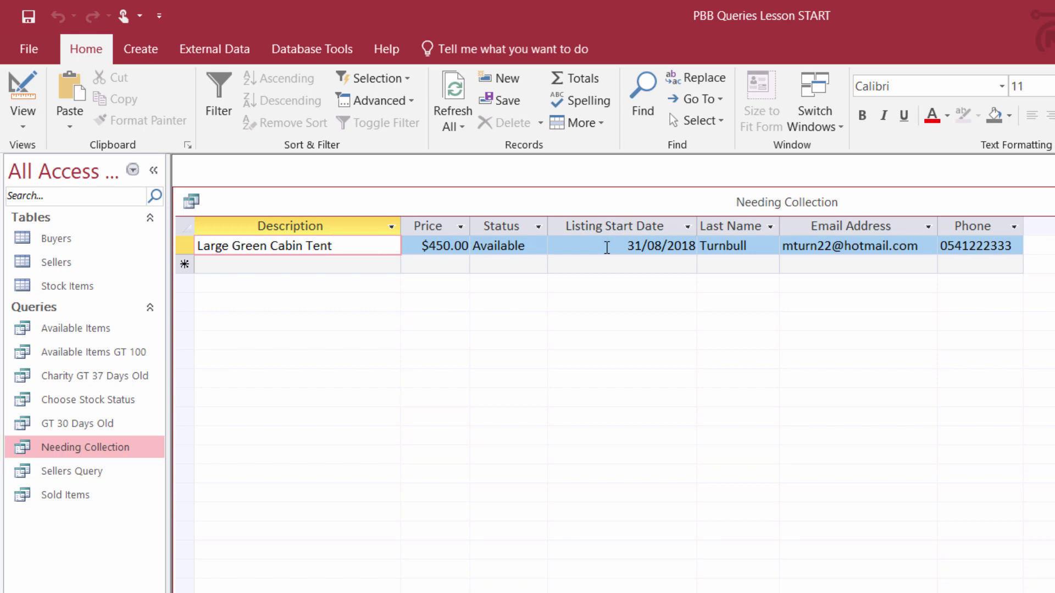
Review the Needing Collection criteria in Design View and run the query again
click(15, 126)
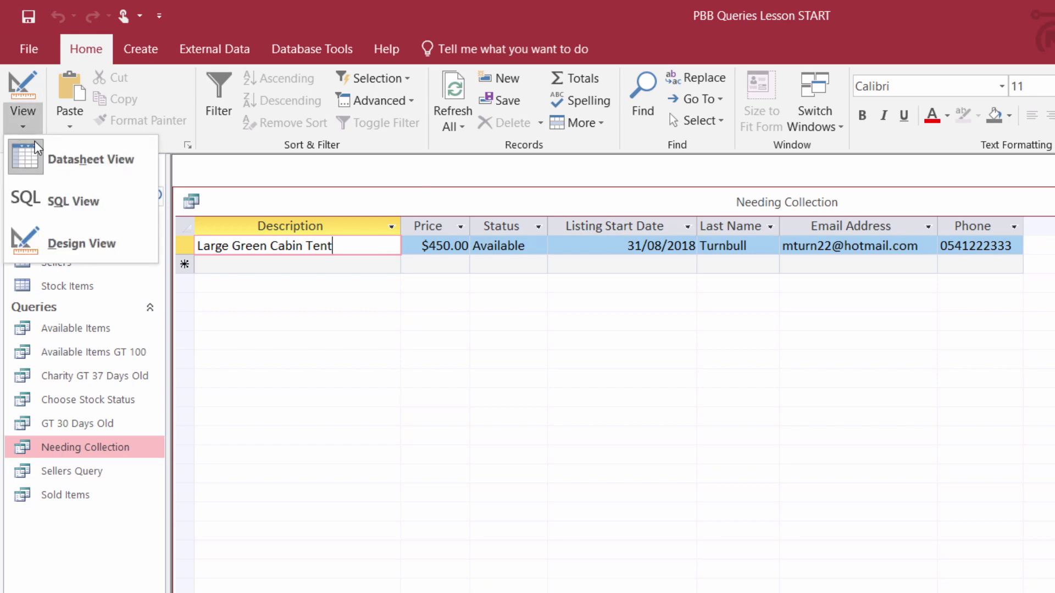
click(69, 242)
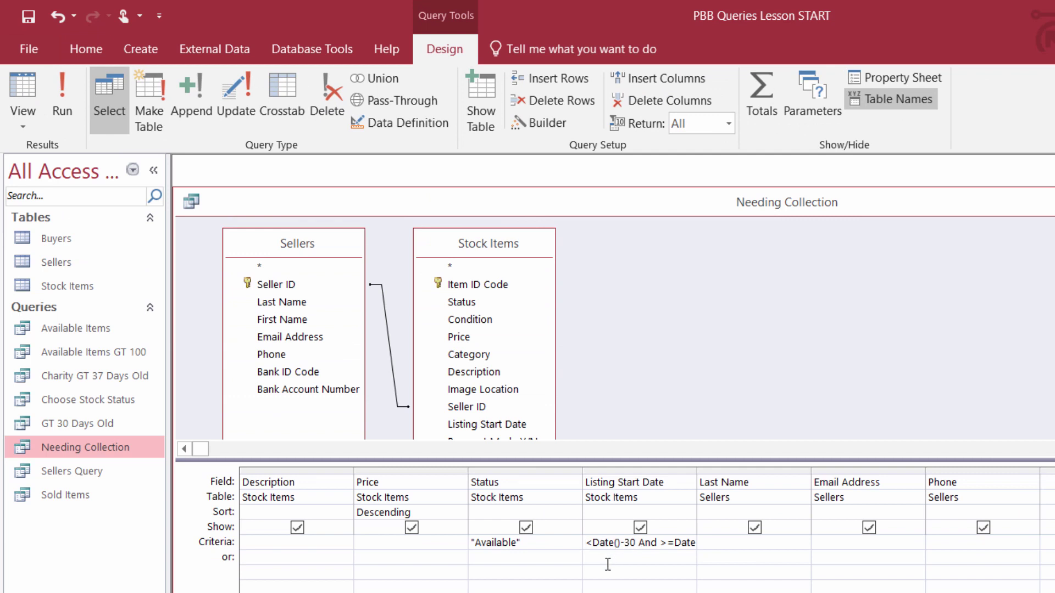
click(61, 108)
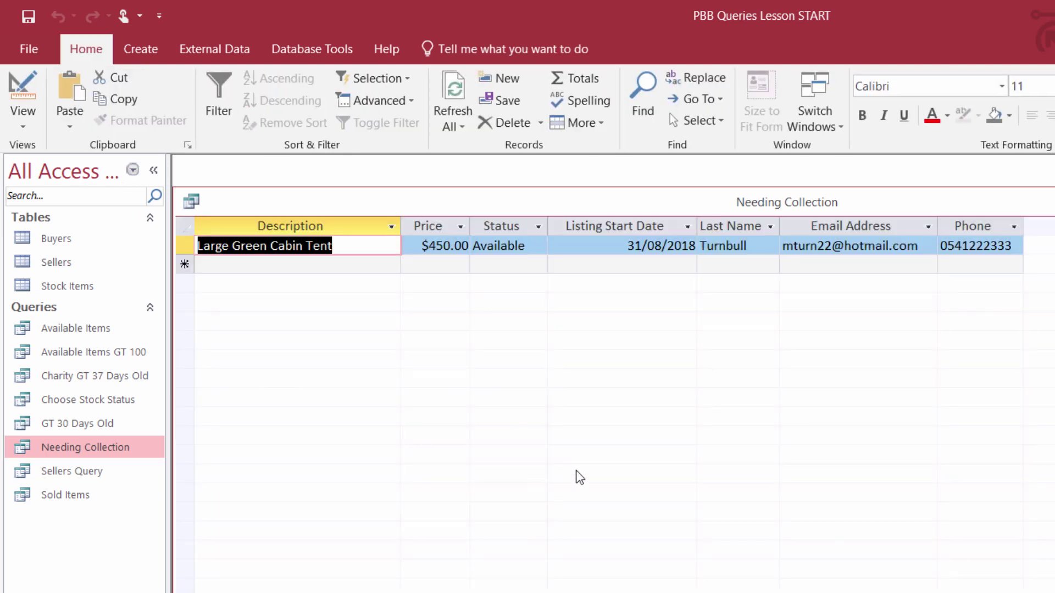
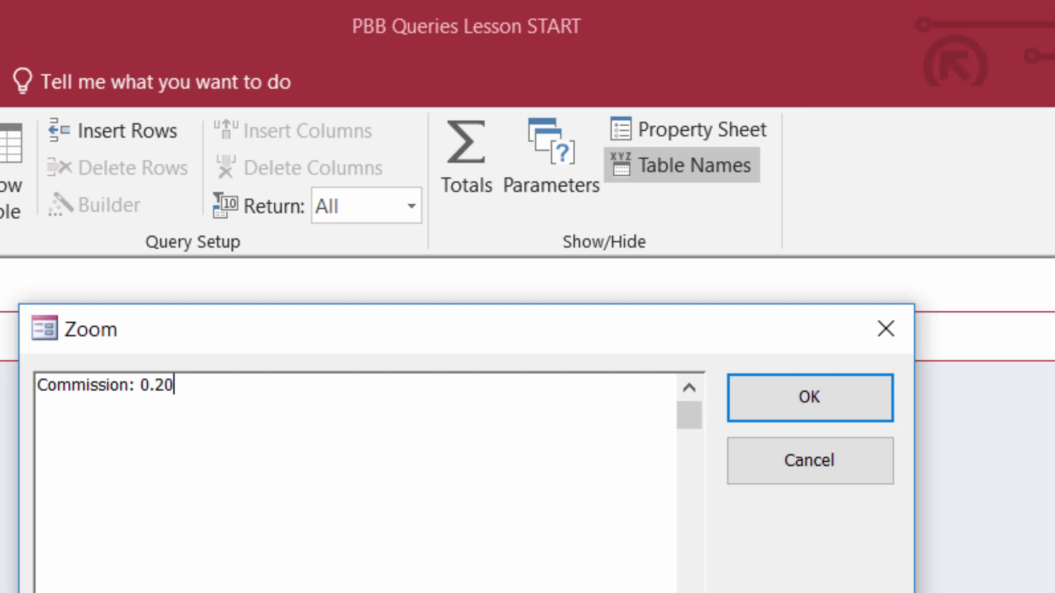
Complete the calculated field expression as Commission: 0.20*[Price] in the Zoom box and accept it
text(*[Price])
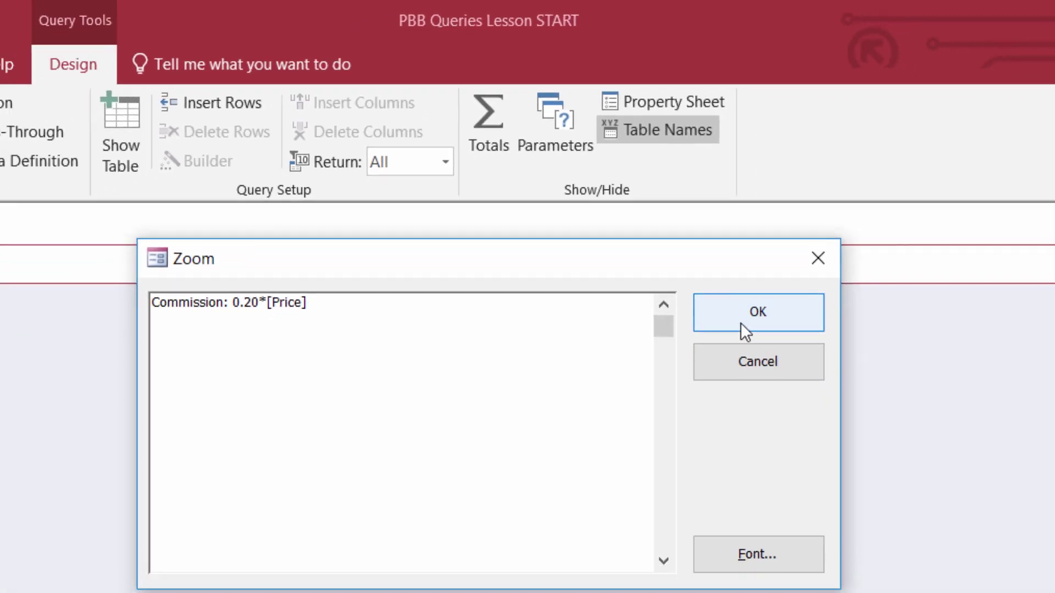
click(802, 404)
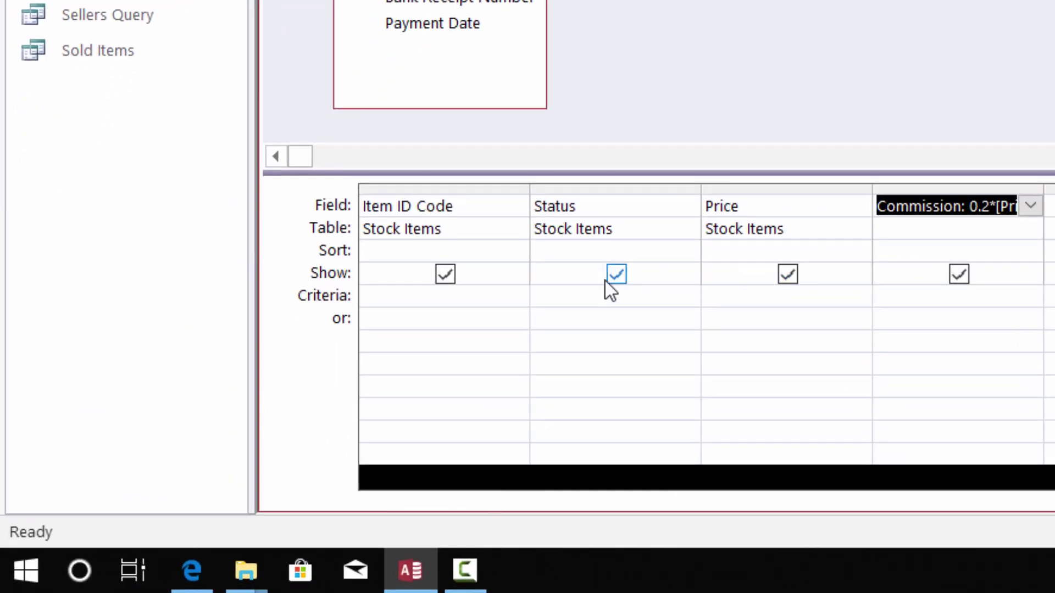
Enter "Sold" as the criterion for the Status field of the commission query
click(575, 295)
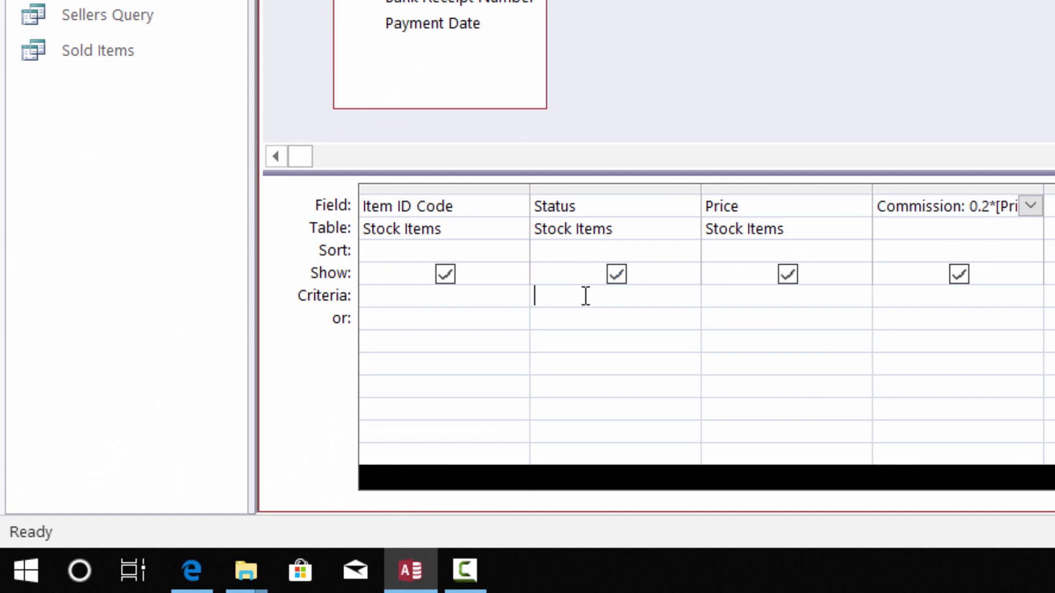
text("Sold)
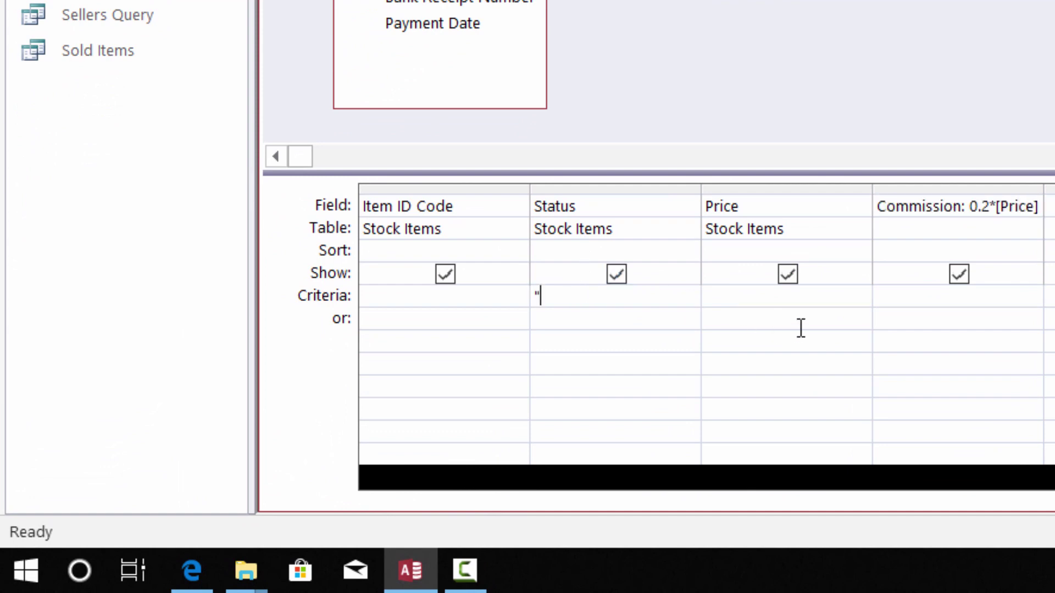
text(")
text( or)
key(BackSpace)
key(BackSpace)
key(BackSpace)
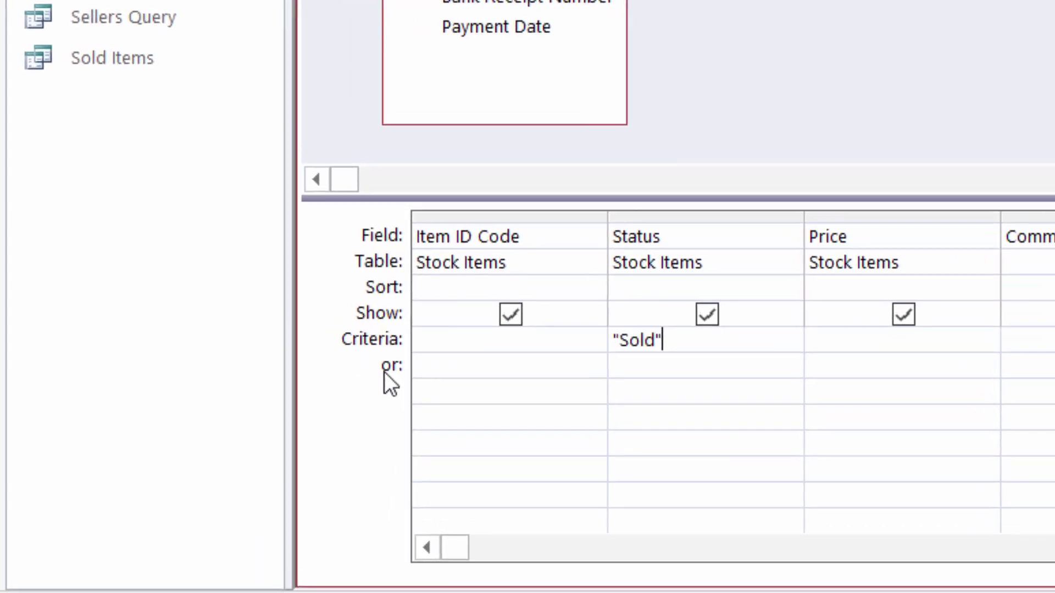
Add "Out of Stock" as an alternative criterion for the Status field, with a capital O
click(733, 421)
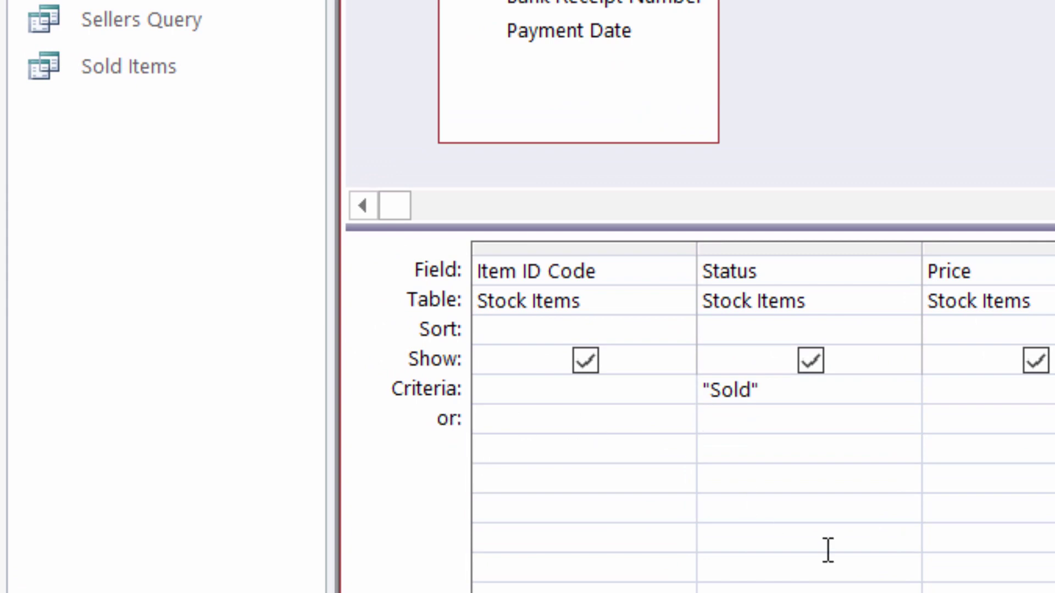
text("out)
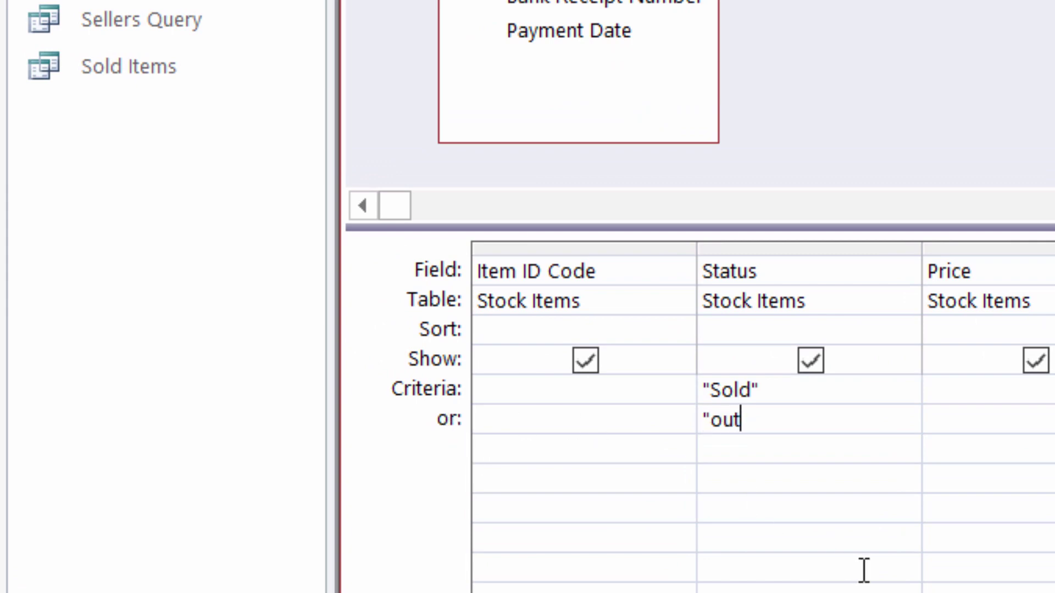
text( of Stock)
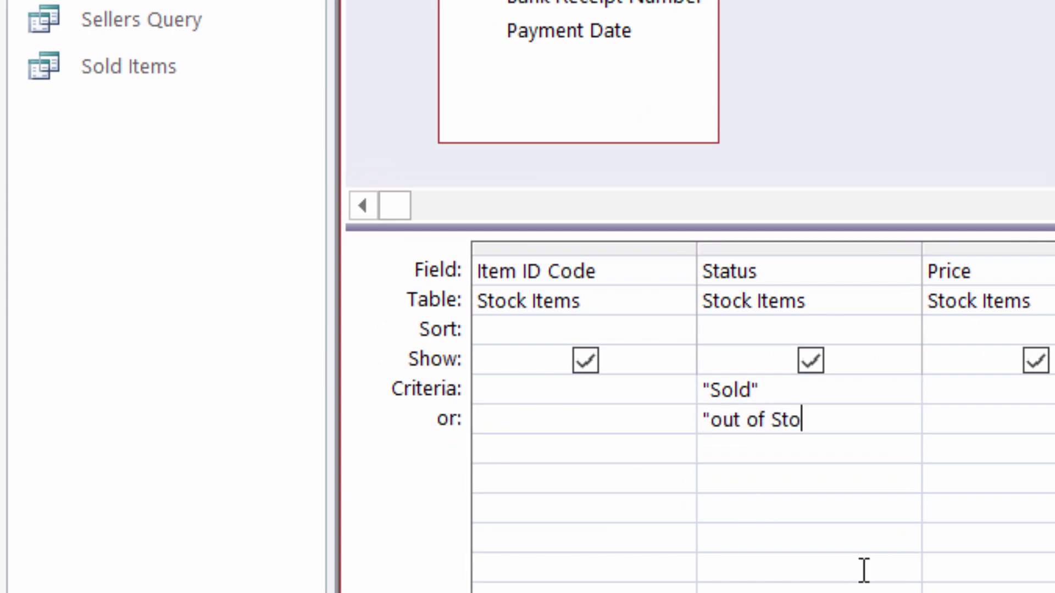
text(")
key(Left)
key(Left)
key(Left)
key(Left)
key(Left)
key(Left)
key(Left)
key(Left)
key(Left)
key(Left)
key(Left)
key(Left)
key(BackSpace)
text(O)
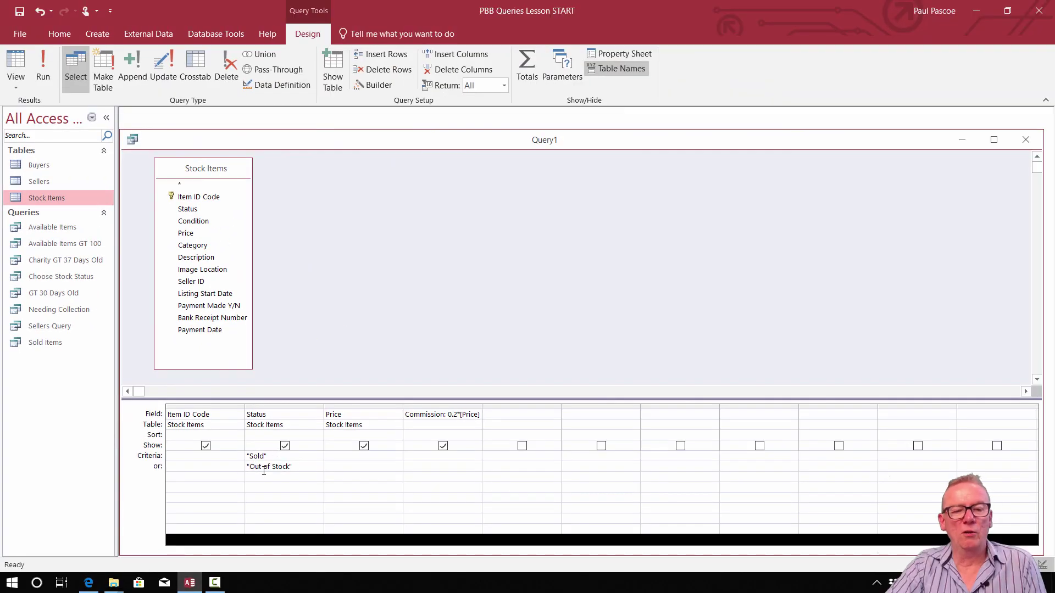
Run the query to check each item's Status, Price and Commission, and return to Design View
click(42, 87)
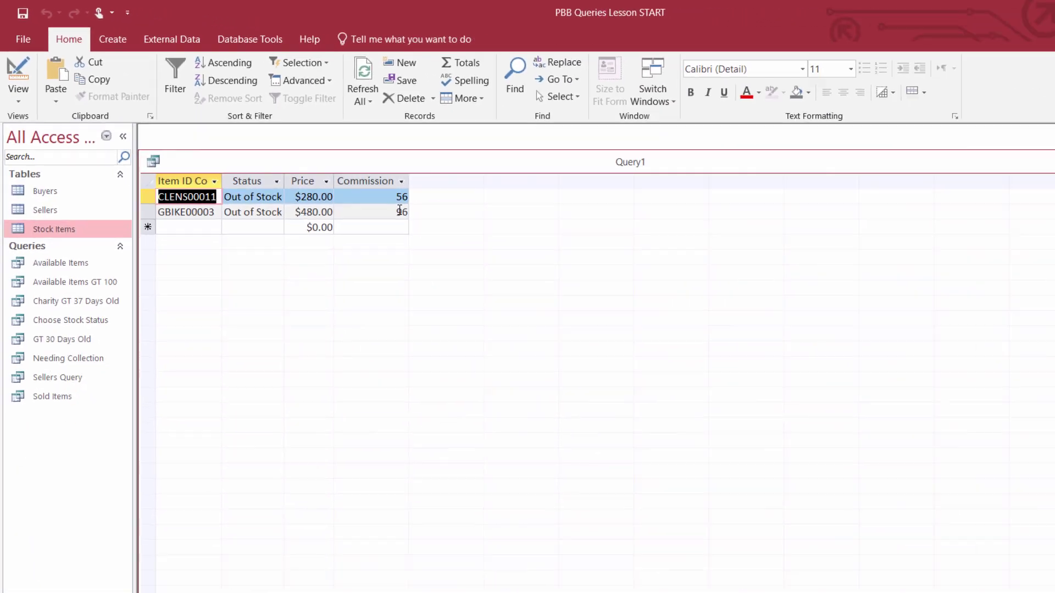
click(16, 80)
click(51, 167)
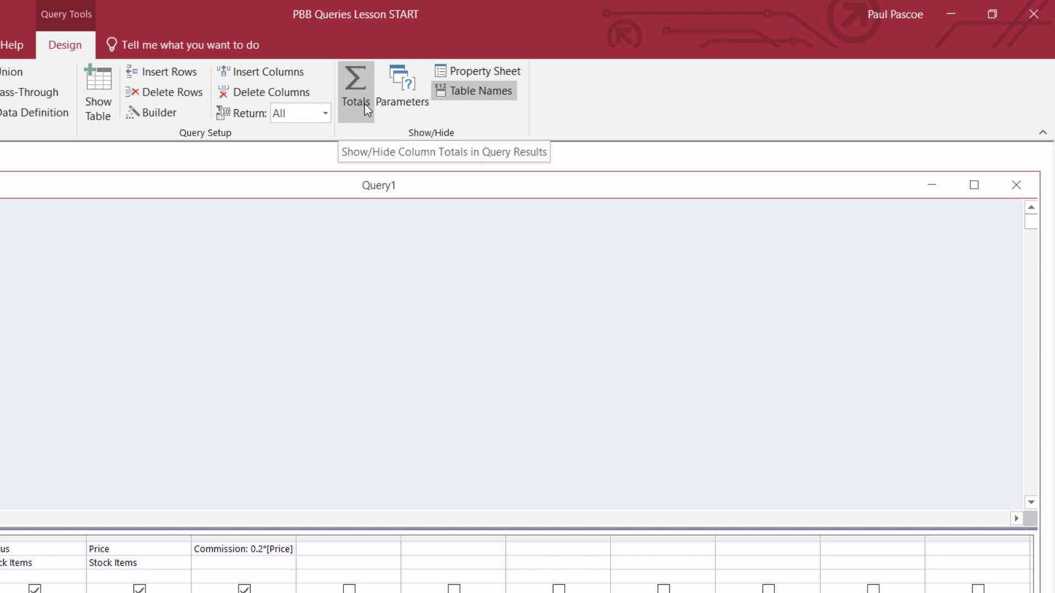
Turn on totals for the query and set the Item ID Code field to Count
click(358, 87)
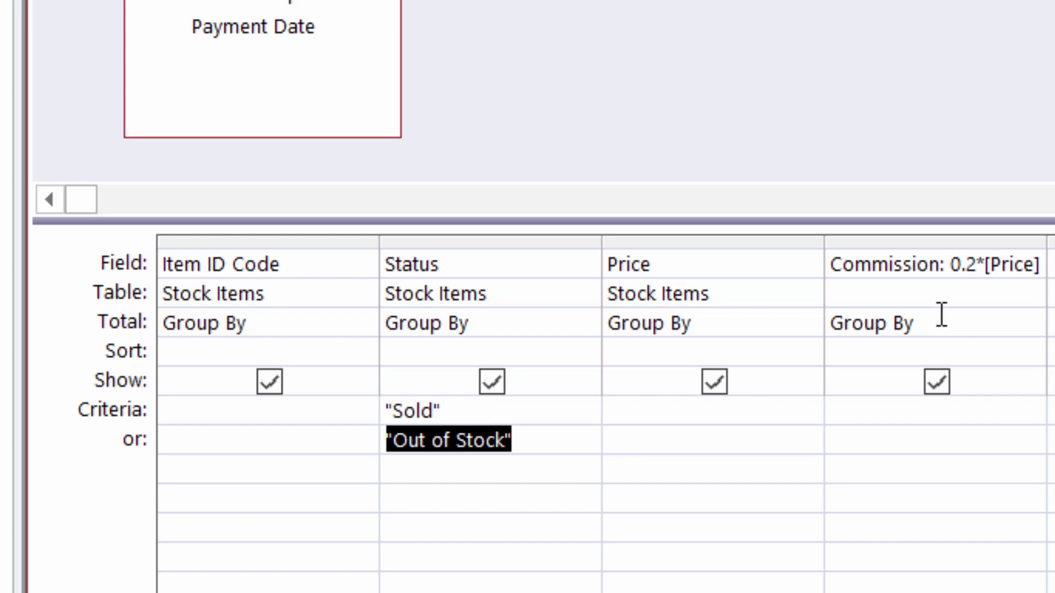
click(282, 323)
click(365, 322)
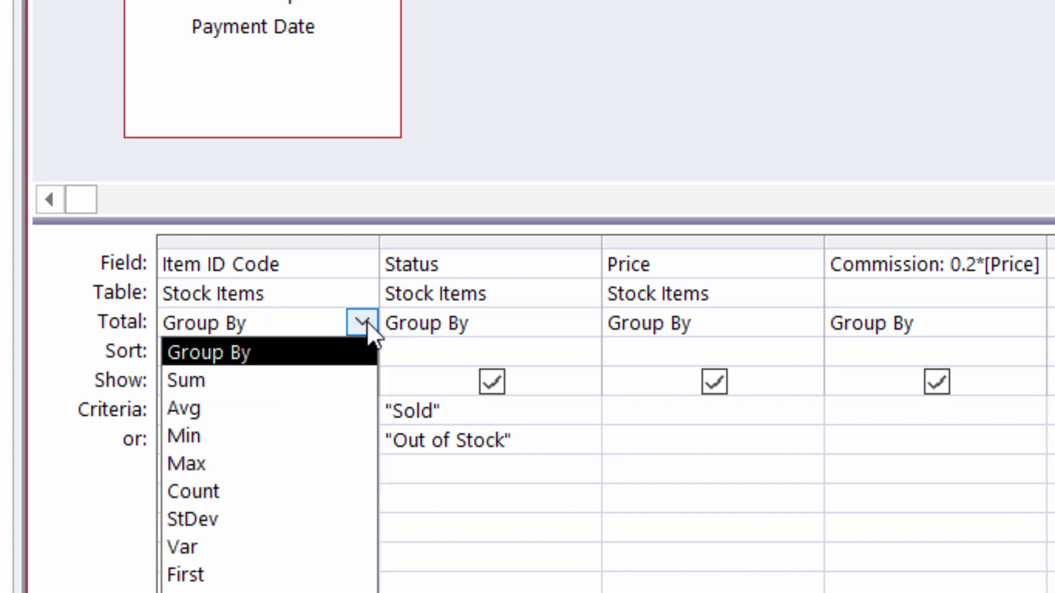
click(206, 497)
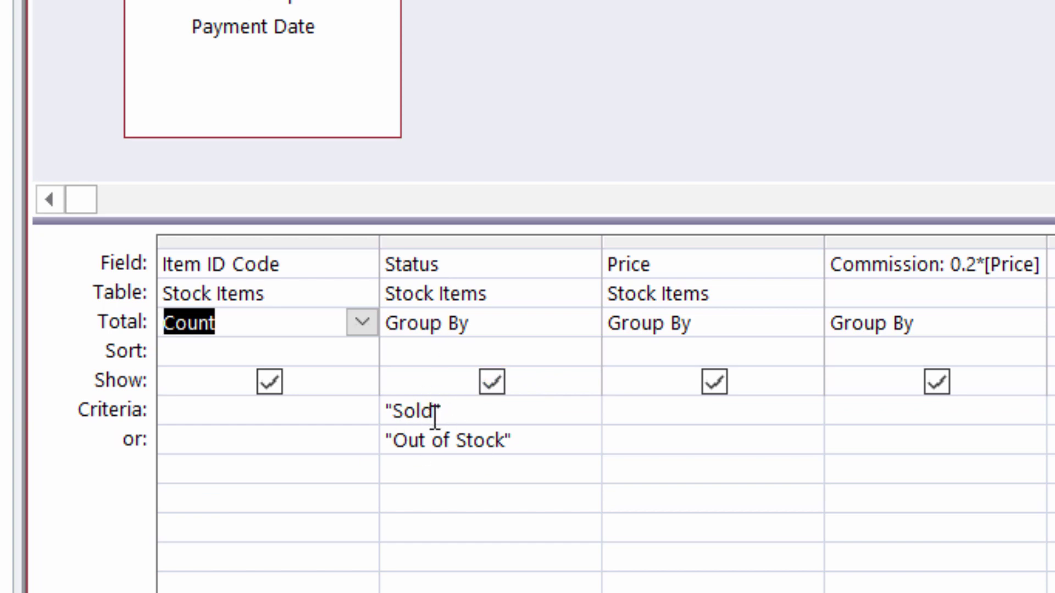
Set the Status field's total to Where, leaving the field hidden from the results
click(525, 321)
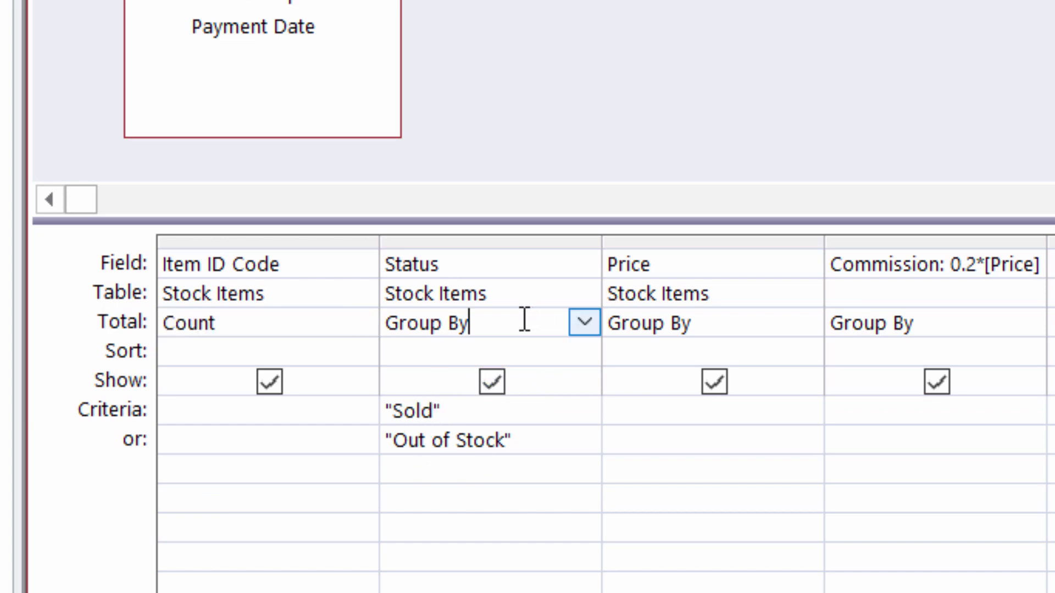
click(583, 323)
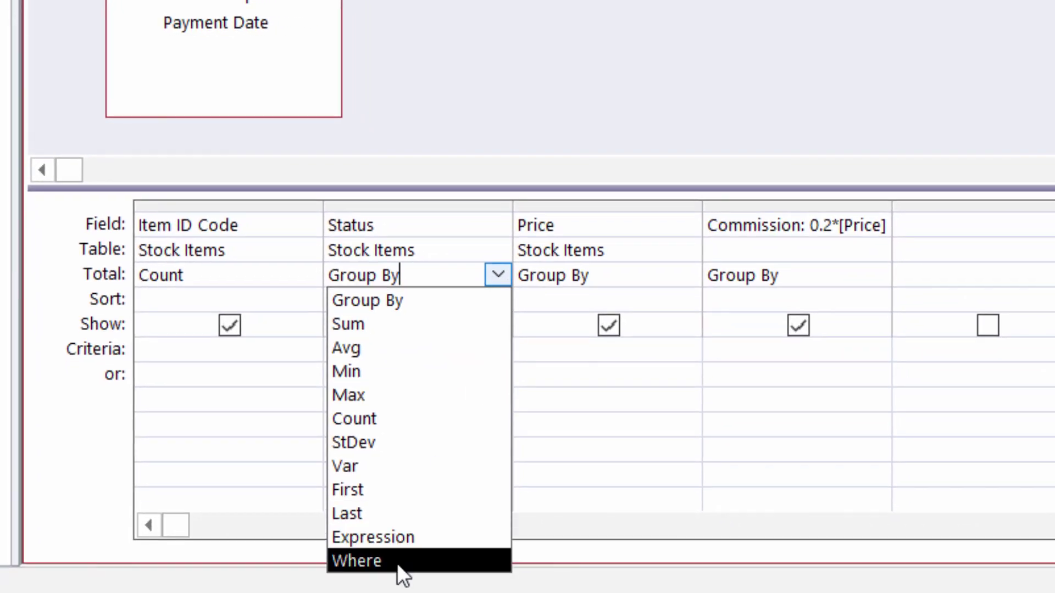
click(397, 561)
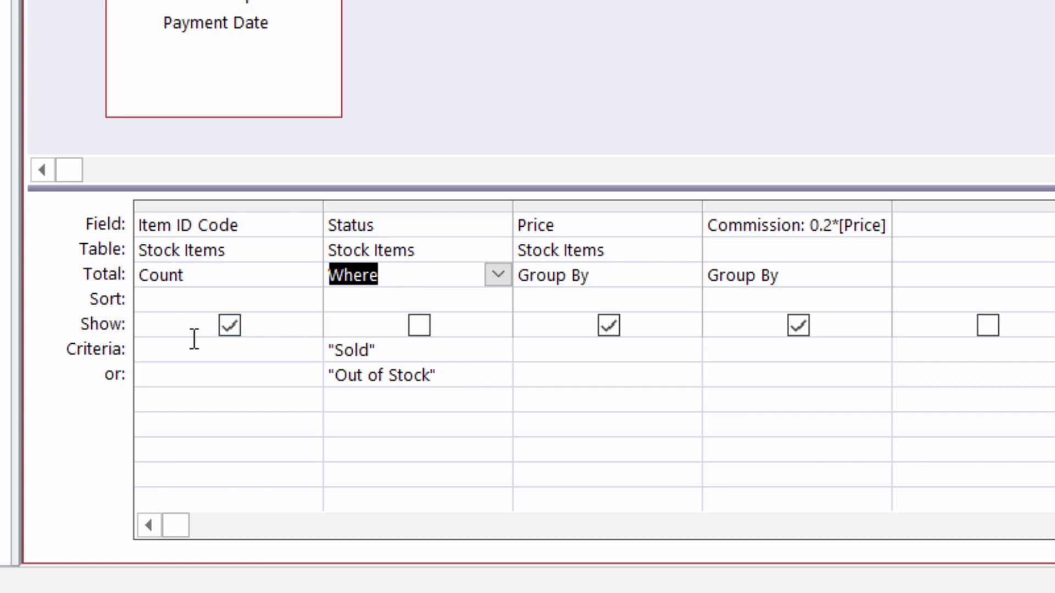
click(417, 324)
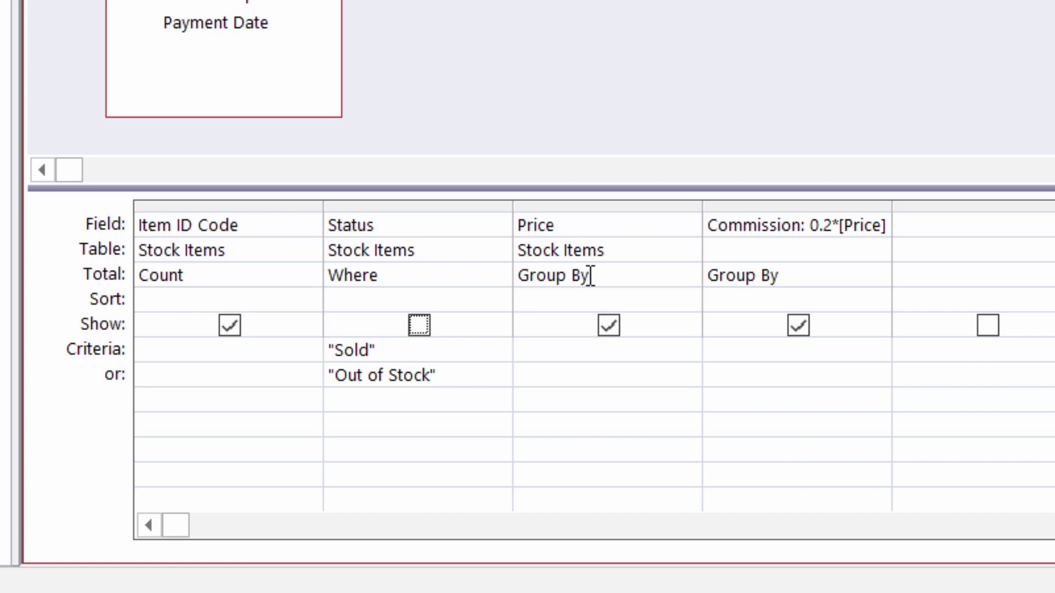
Set the totals of the Price and Commission fields to Sum
click(654, 279)
click(687, 275)
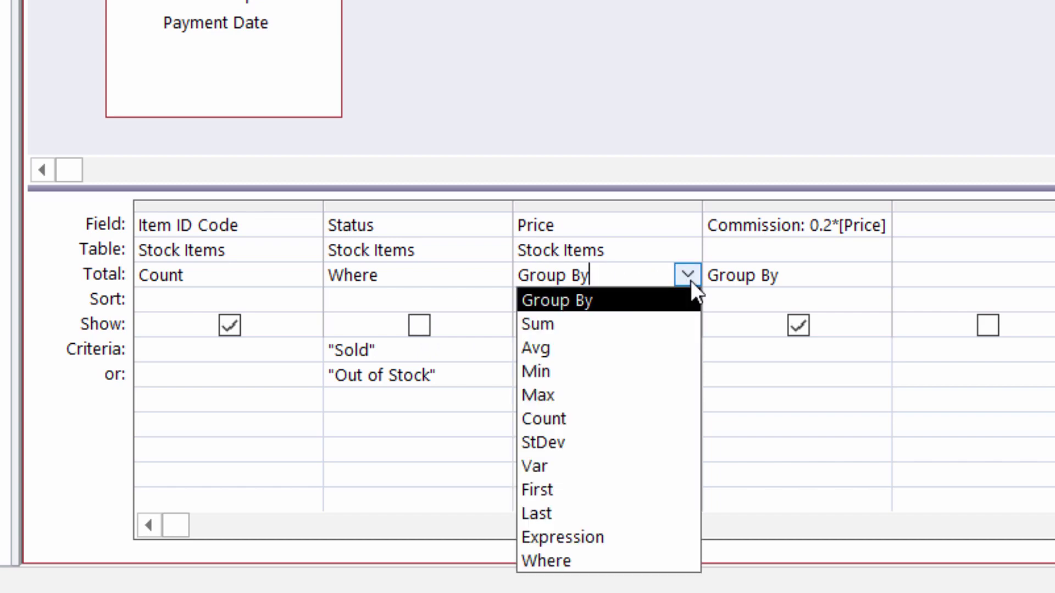
click(580, 325)
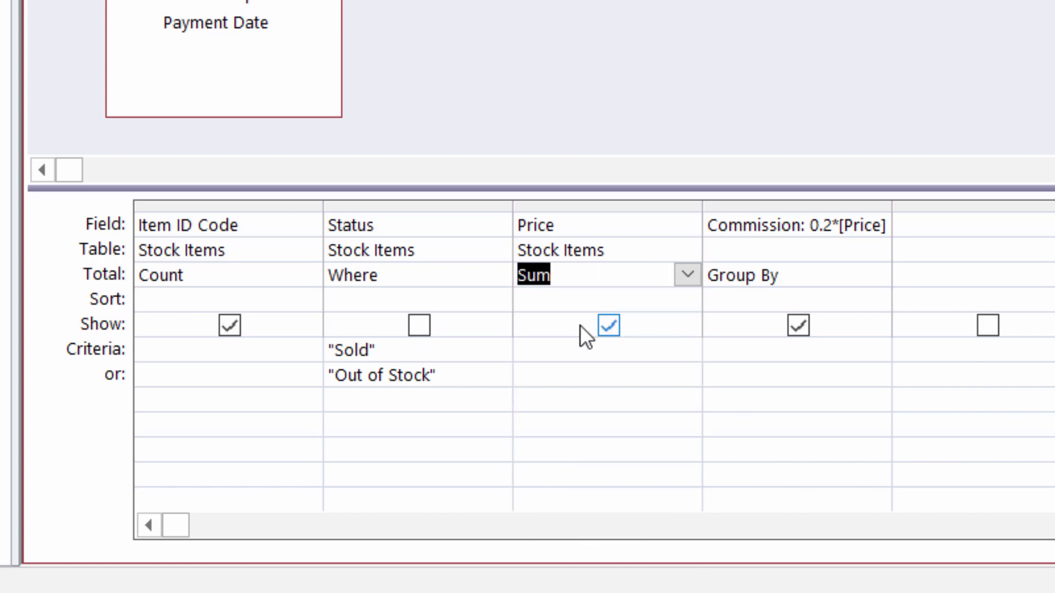
click(864, 277)
click(876, 274)
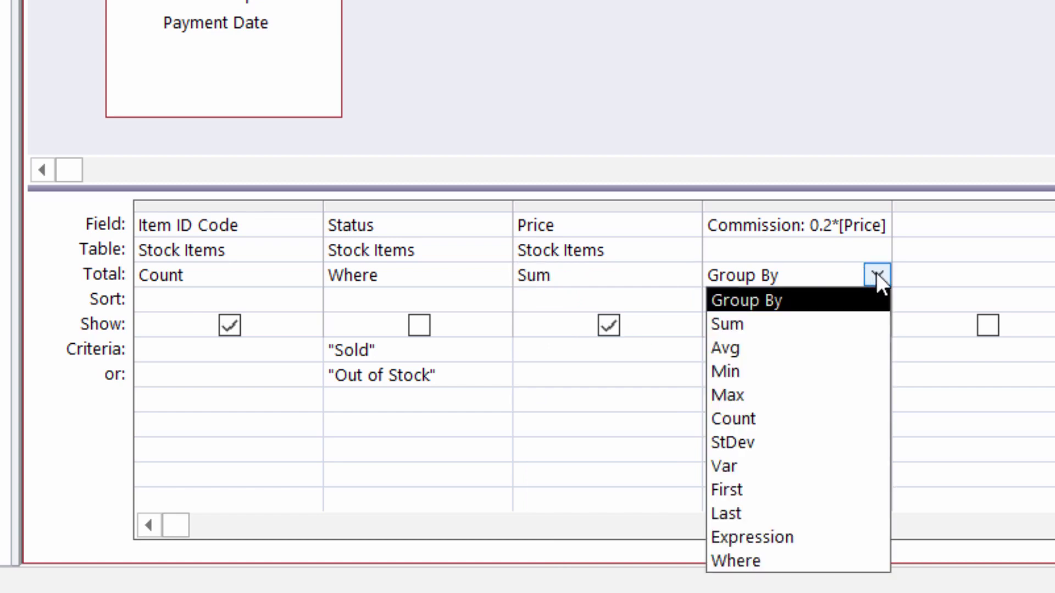
click(757, 324)
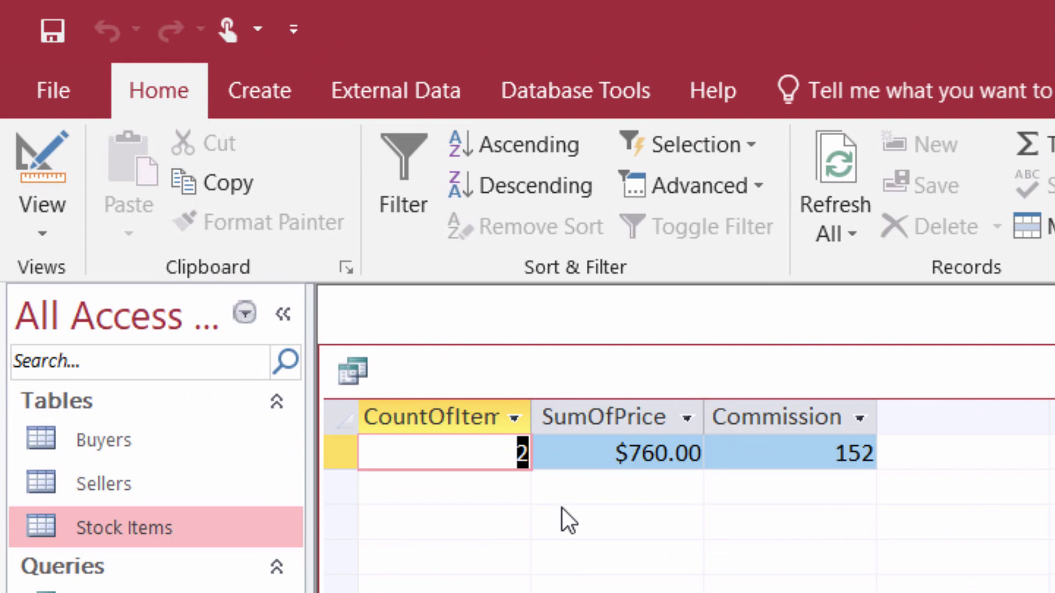
Check the summed price and commission in the query results and return to Design View
click(631, 452)
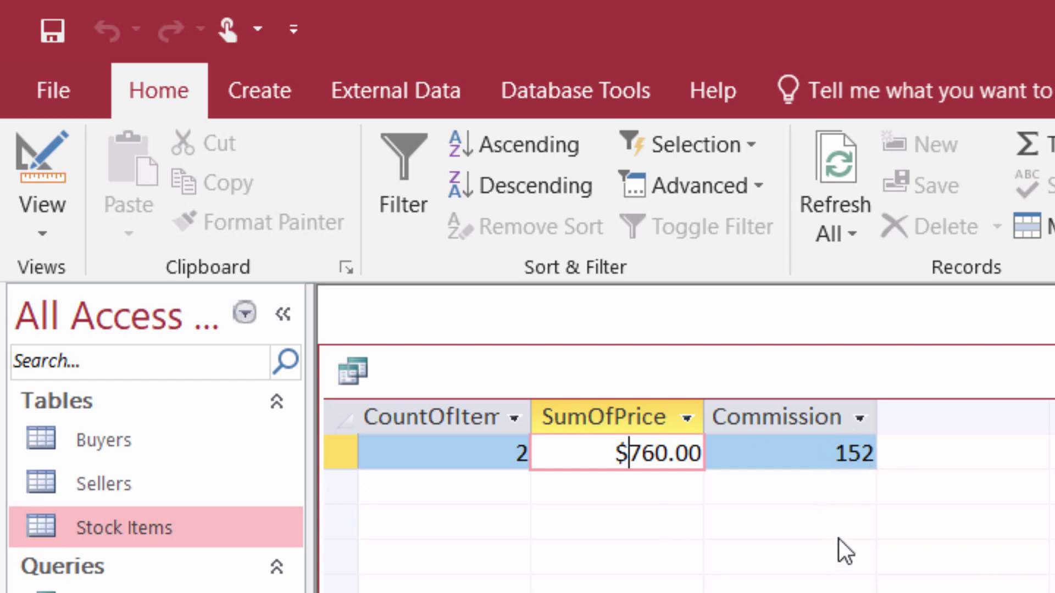
click(67, 230)
click(132, 425)
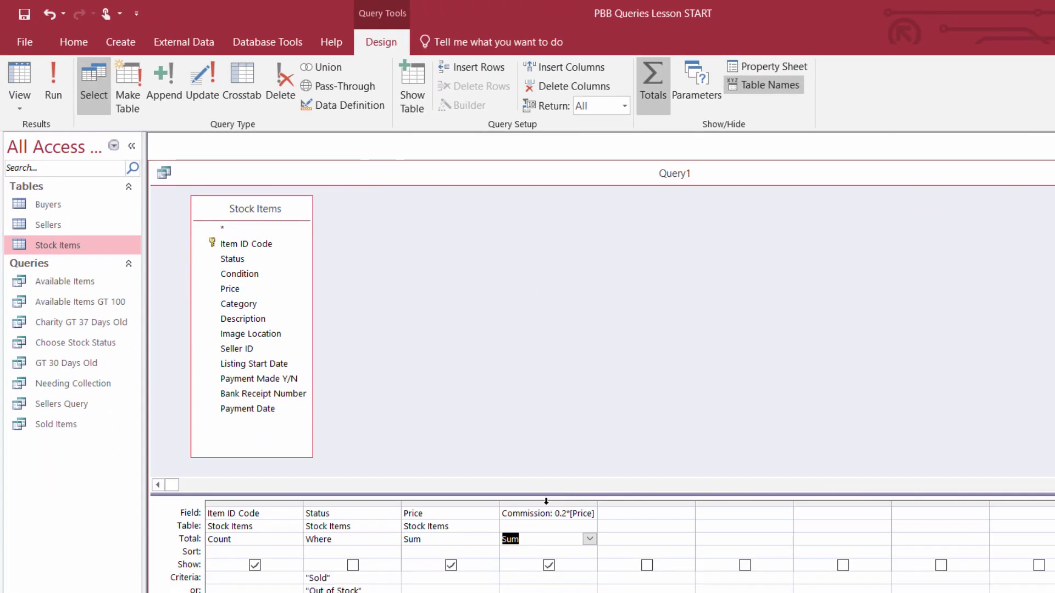
Open the Commission field's properties, widen the Property Sheet, and set the Format to Currency
click(546, 501)
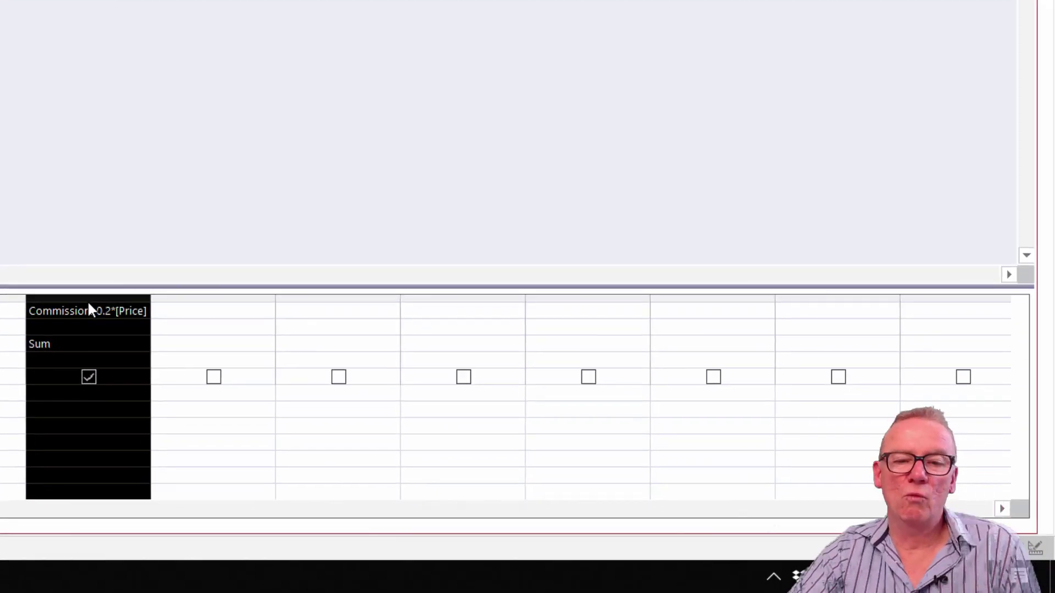
right_click(89, 303)
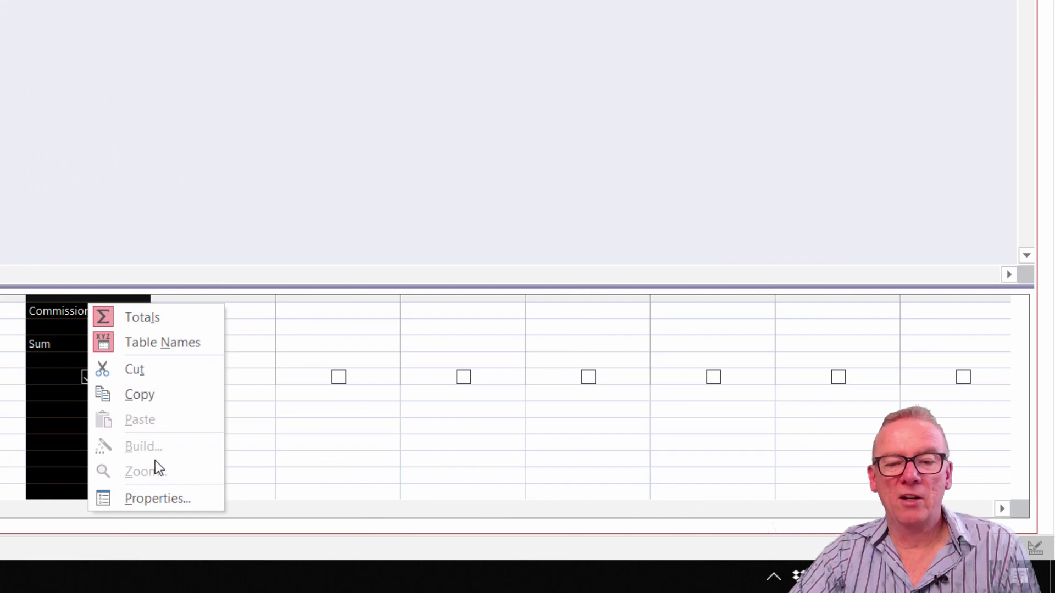
click(160, 500)
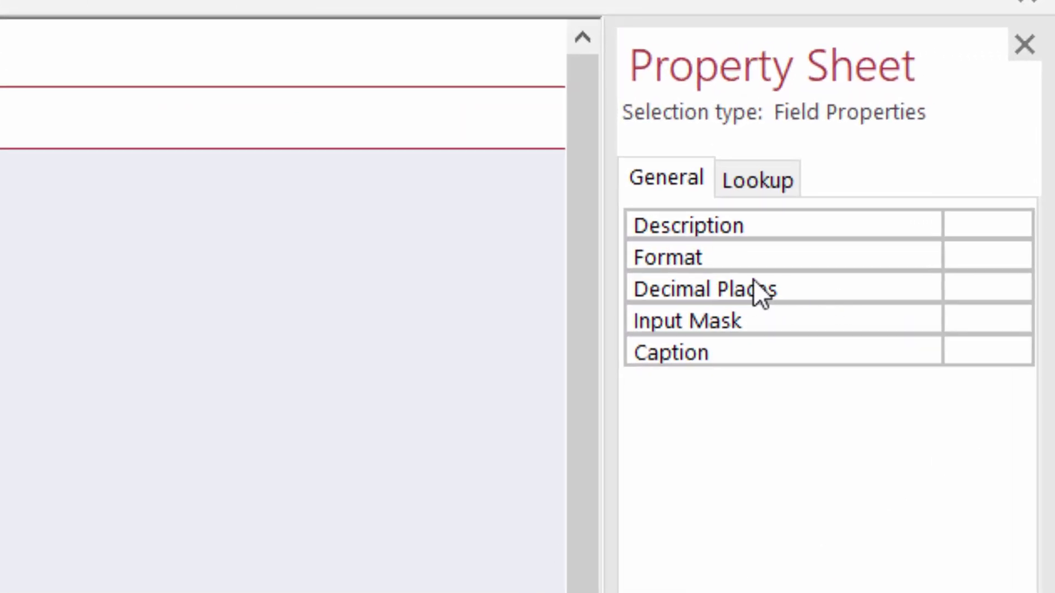
click(740, 257)
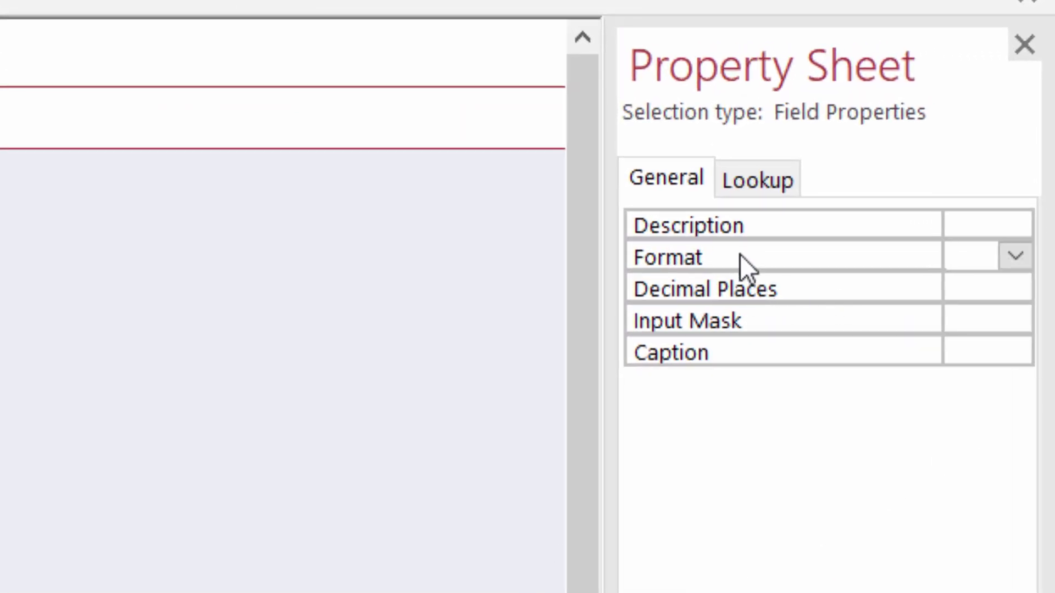
click(1023, 256)
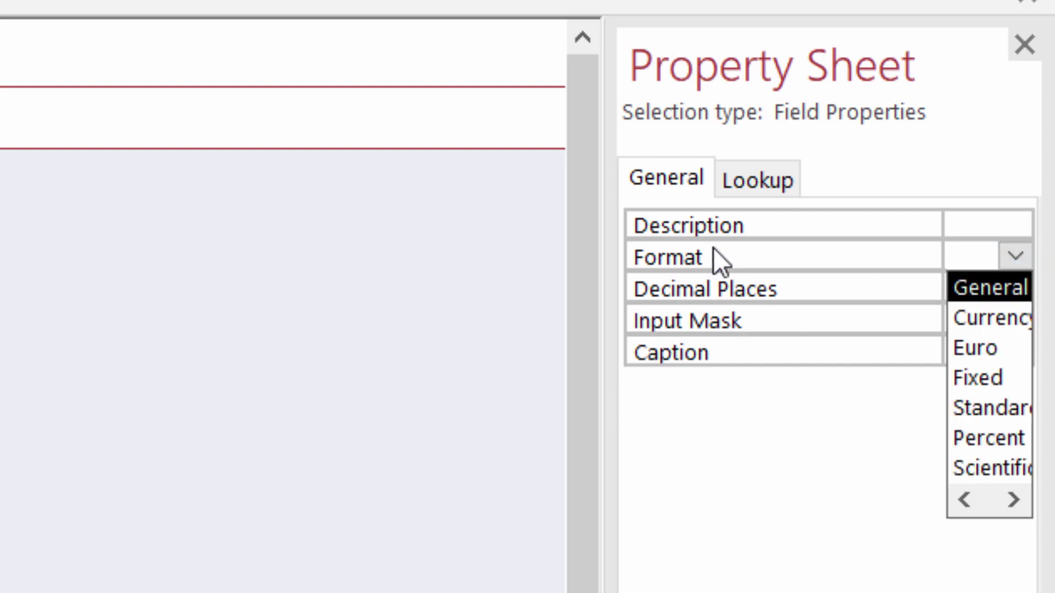
click(714, 490)
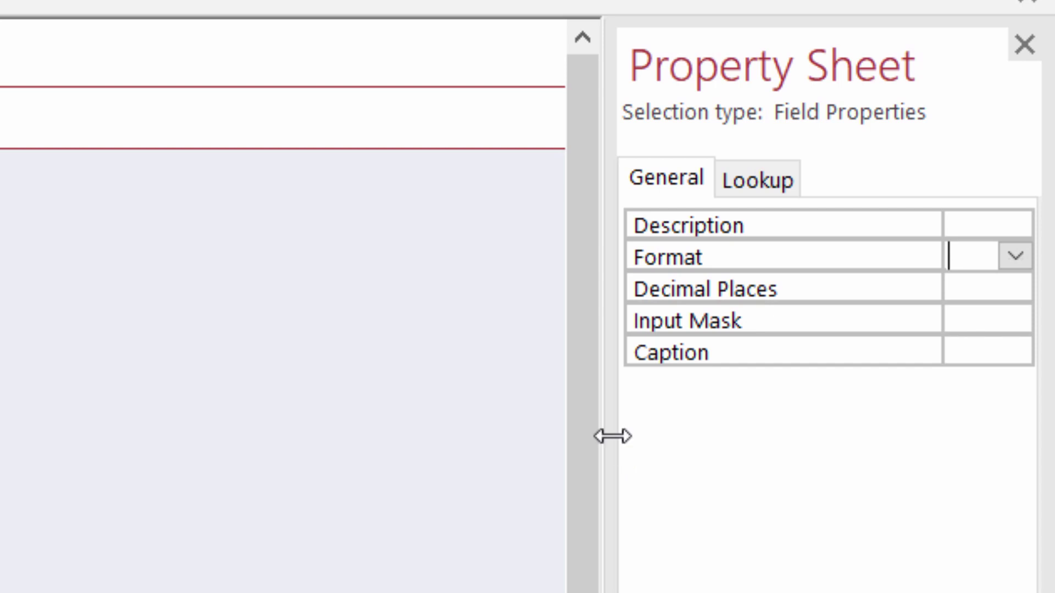
drag(607, 434, 460, 449)
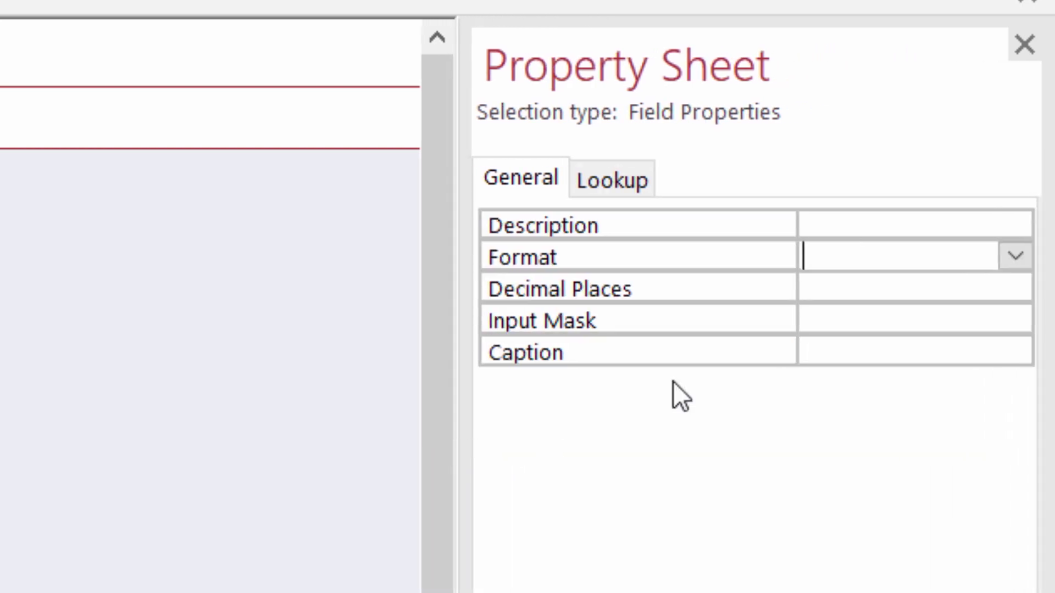
click(1011, 257)
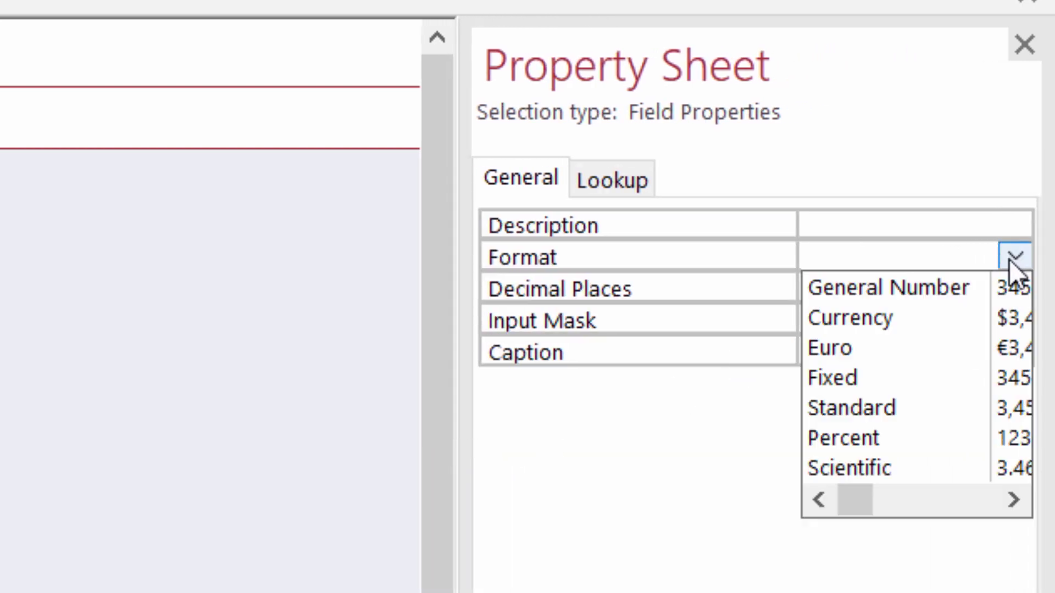
click(879, 324)
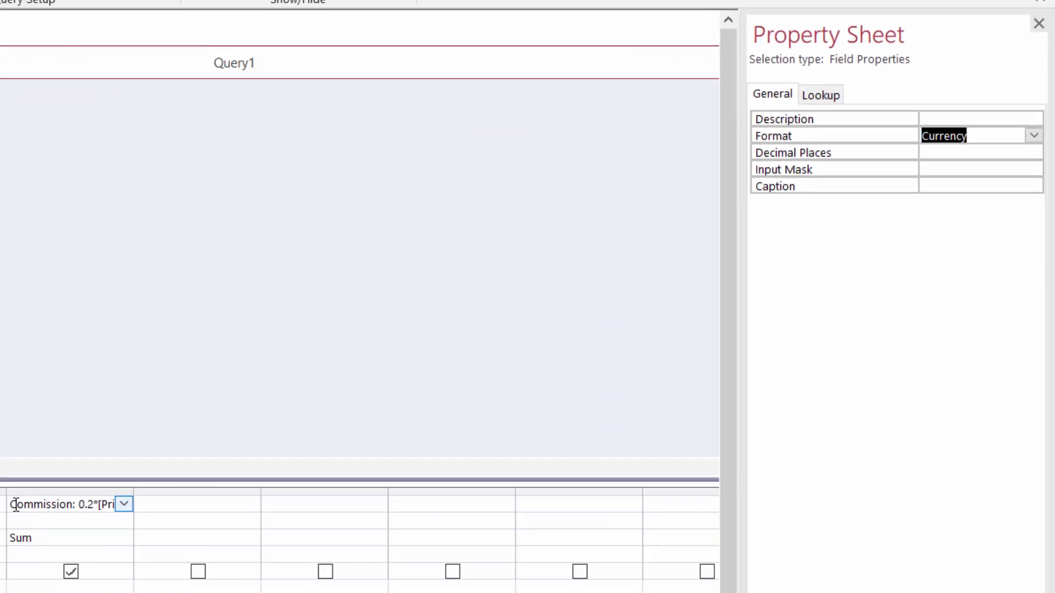
Review the Commission expression in the Zoom box without changing it, and select the Commission column
key(shift+F2)
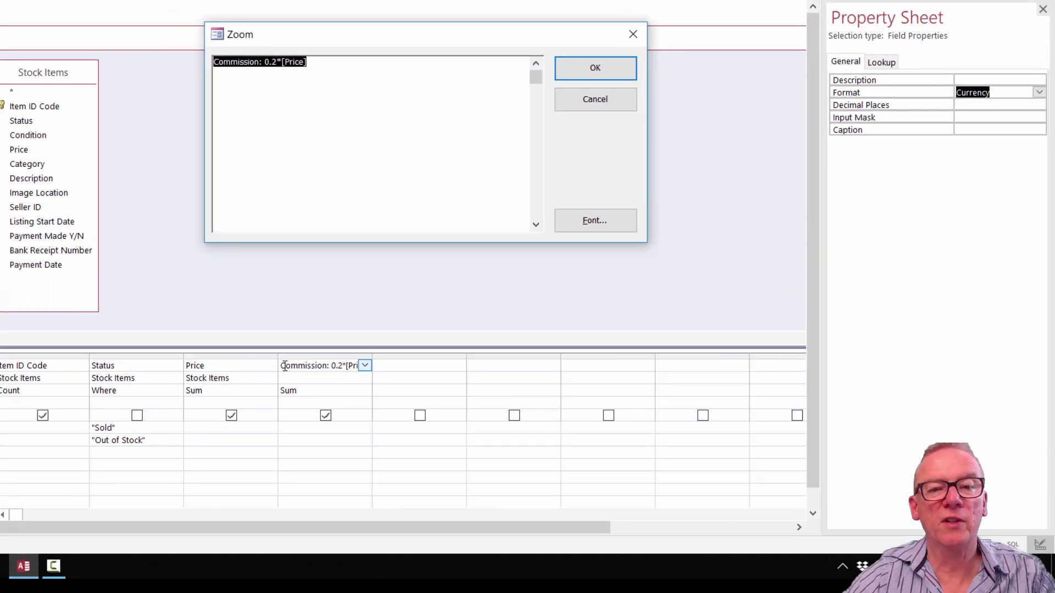
click(267, 78)
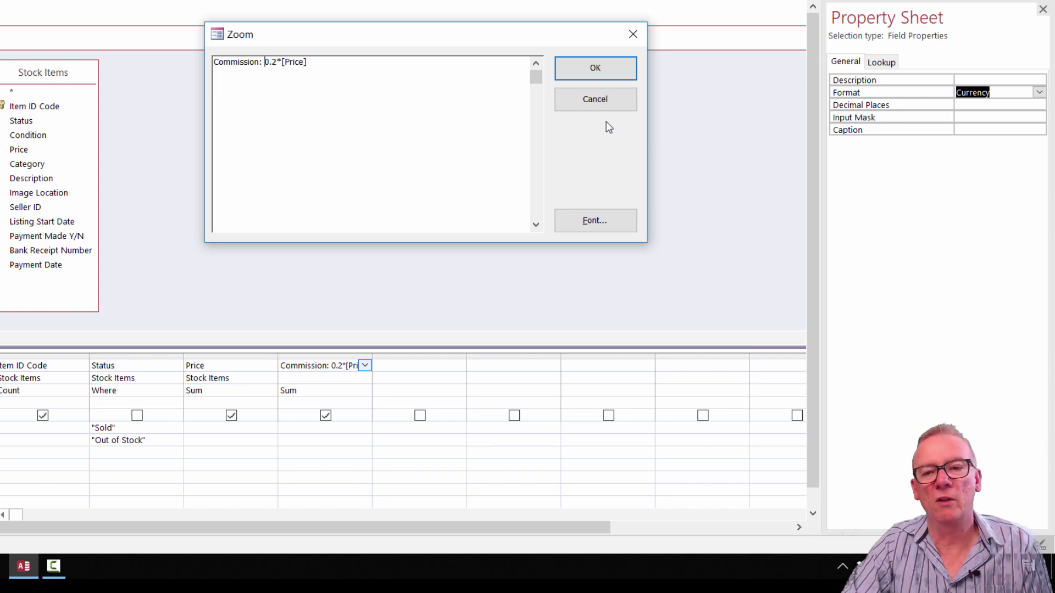
click(594, 104)
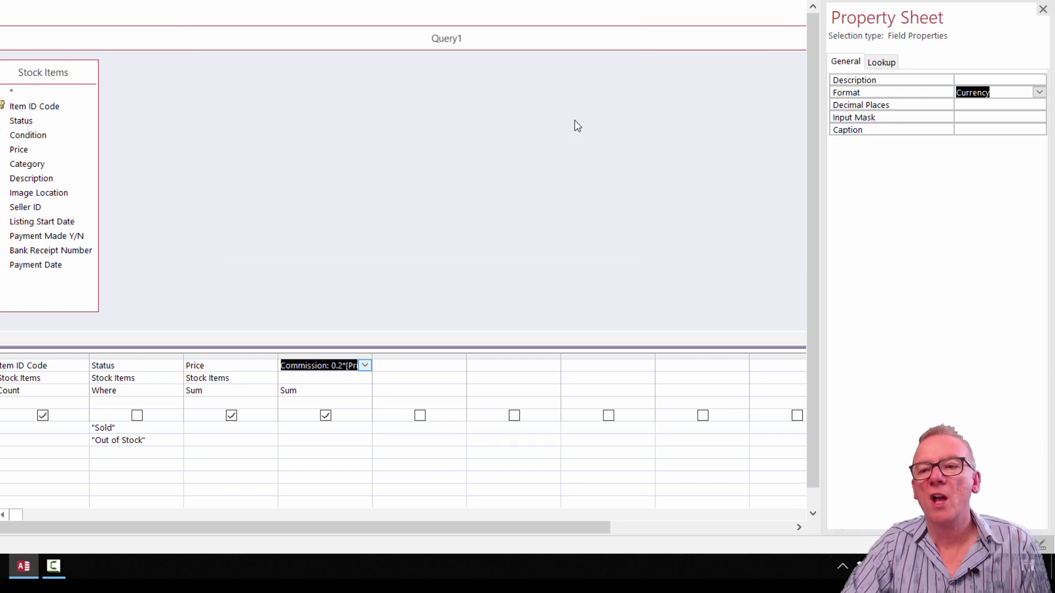
click(321, 356)
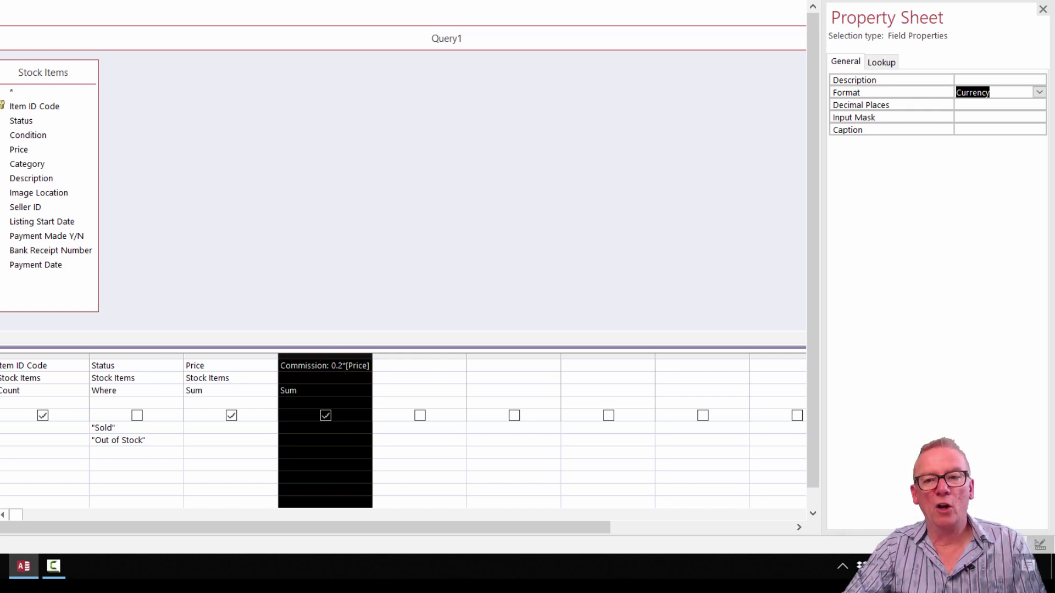
Reopen the Commission field's properties, choose Currency as its Format, and run the query
right_click(336, 489)
click(371, 479)
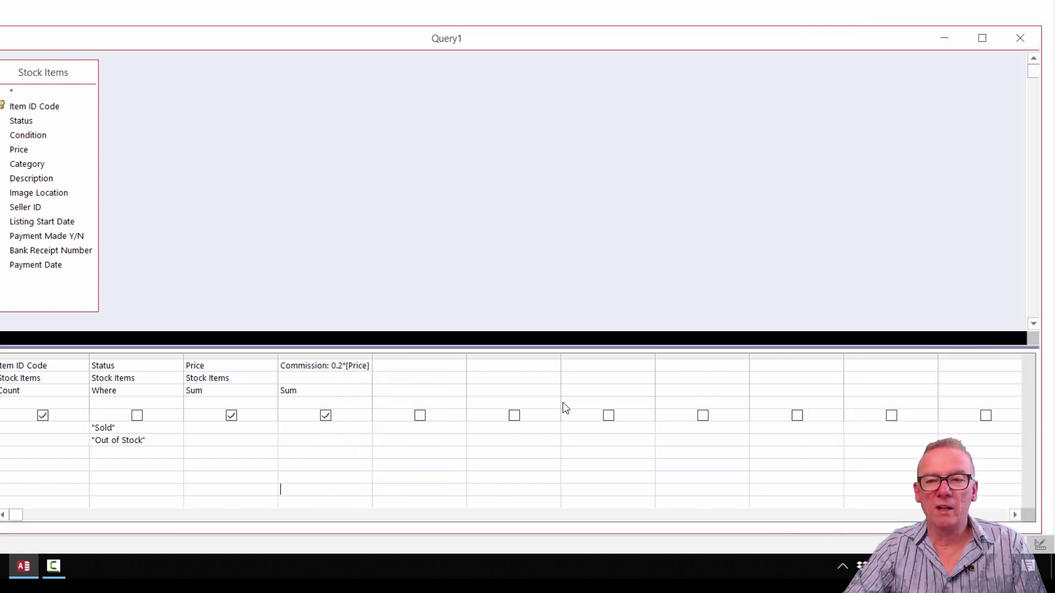
click(319, 356)
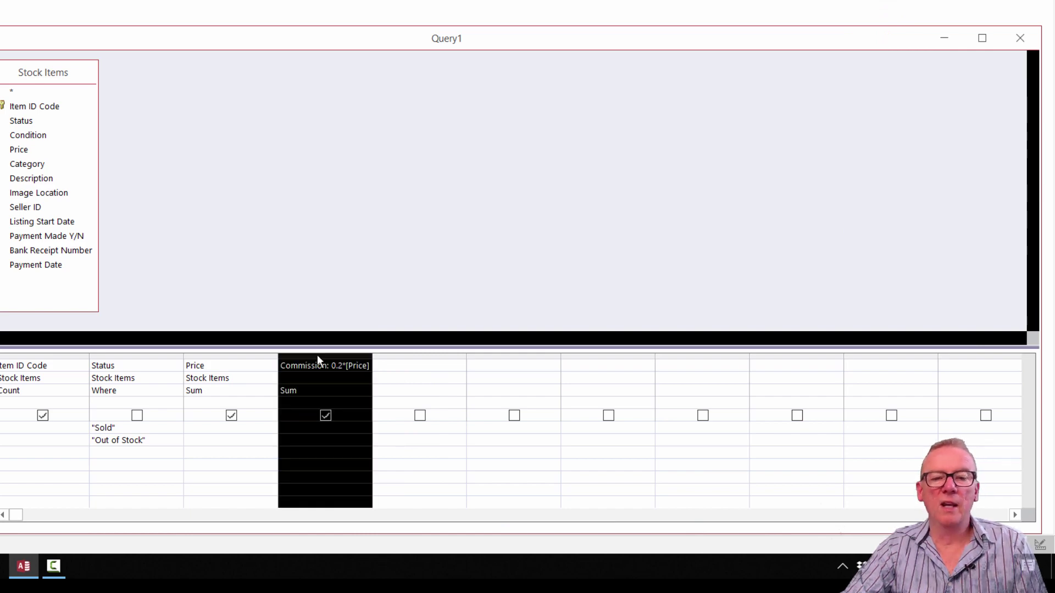
right_click(311, 355)
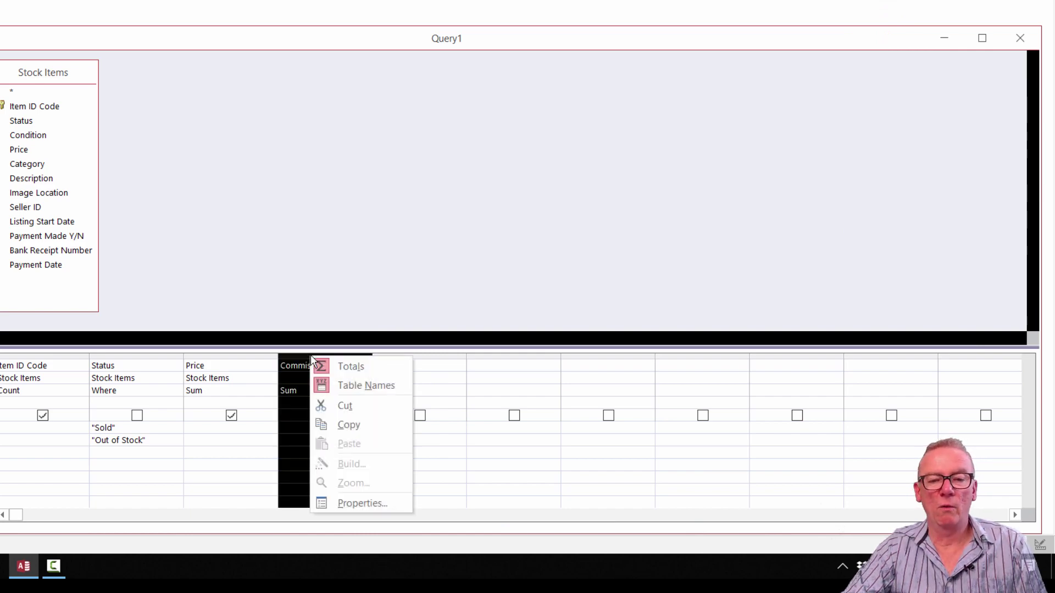
click(387, 505)
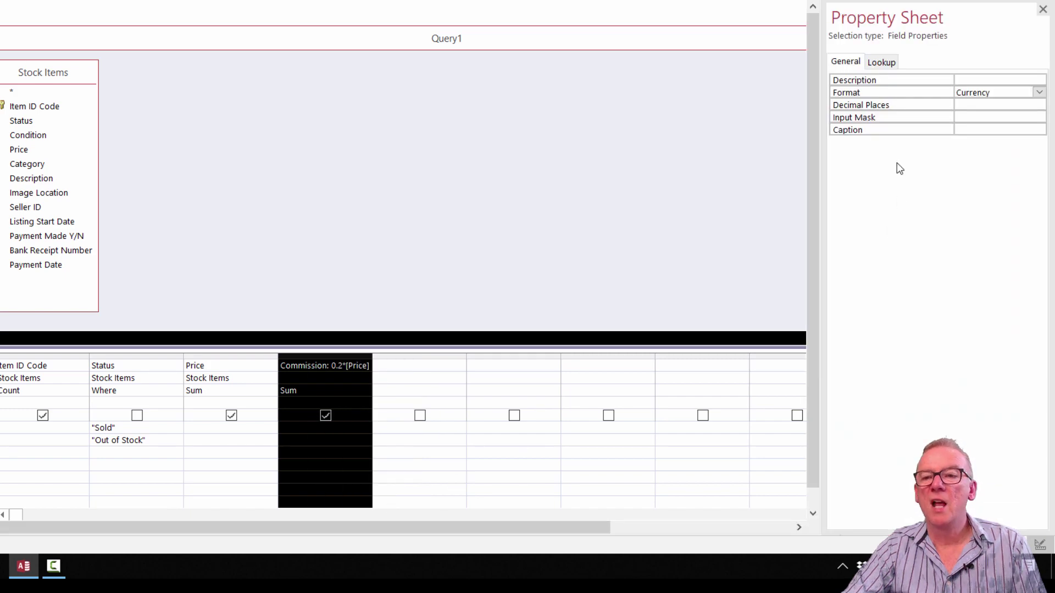
click(1039, 93)
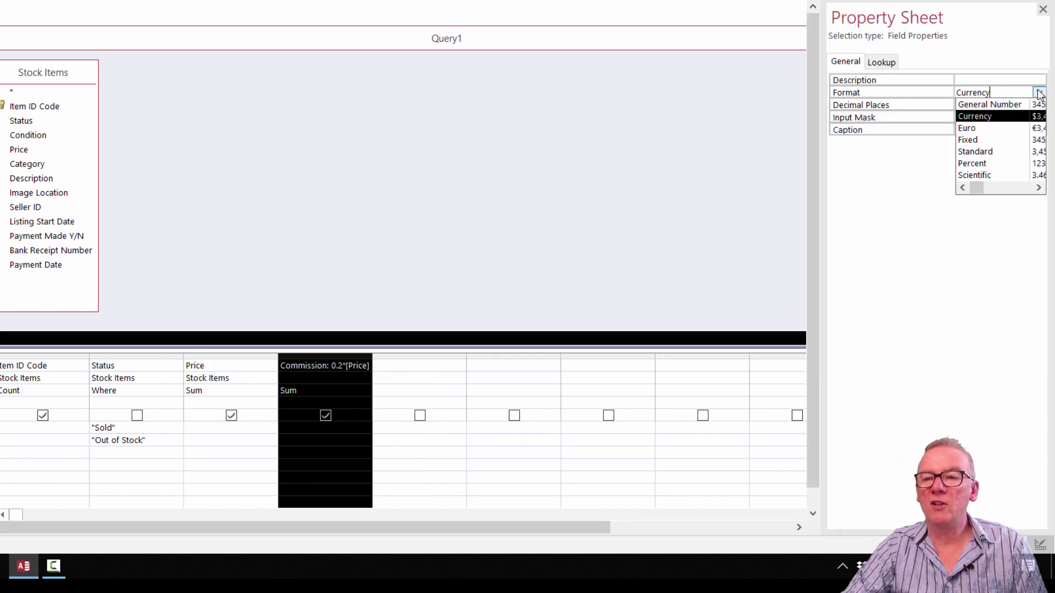
click(970, 117)
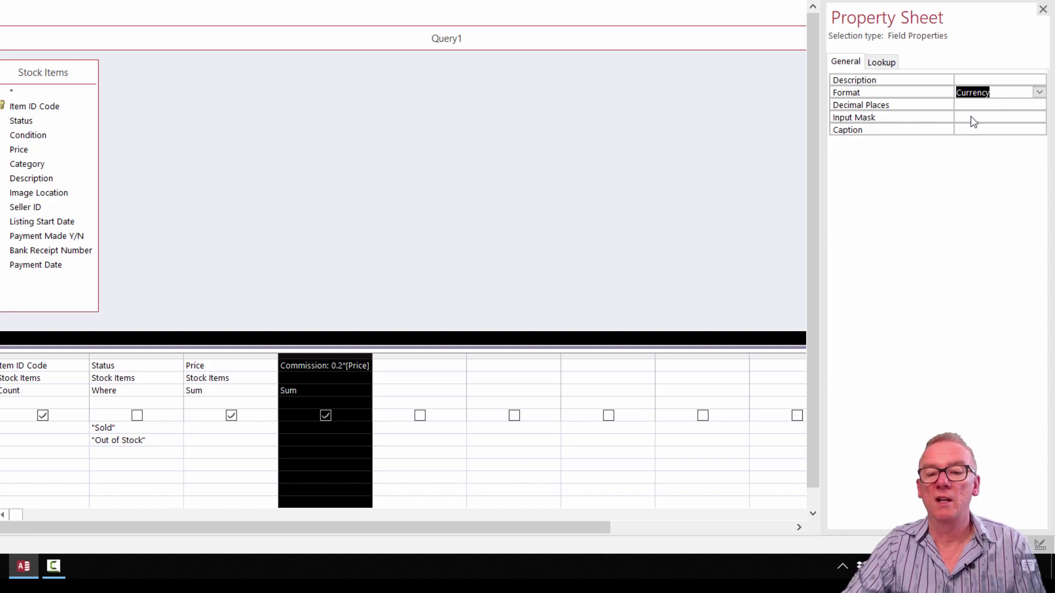
click(423, 390)
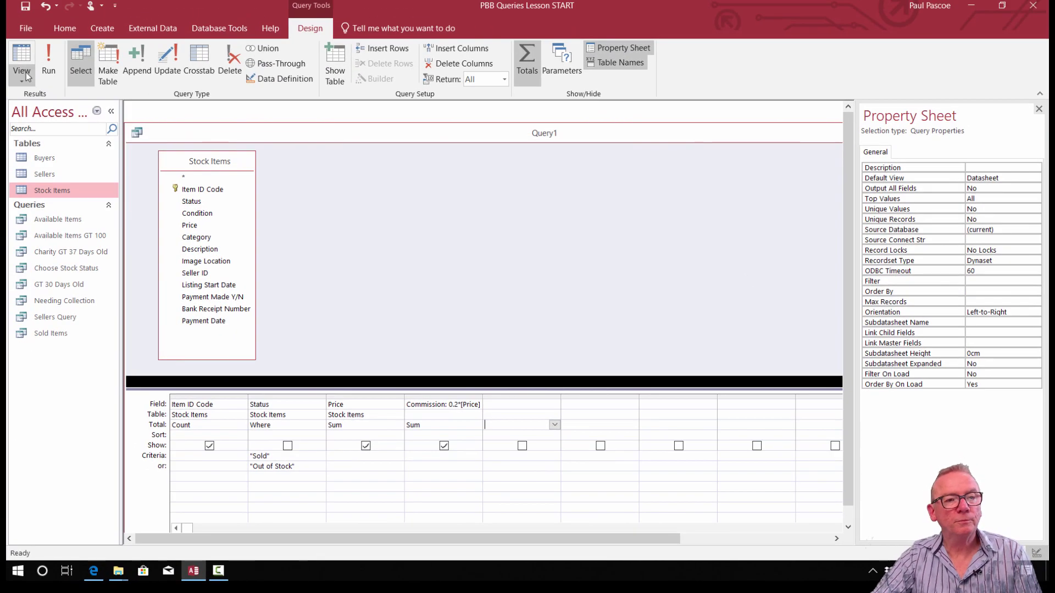
click(49, 64)
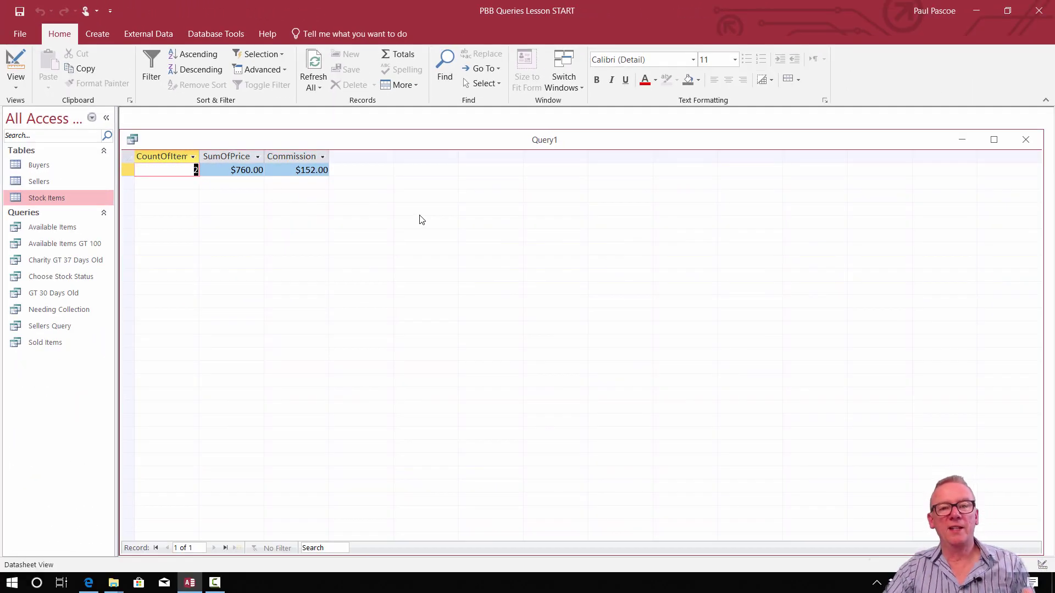
Save the query as "Totals Query" and close it
click(20, 11)
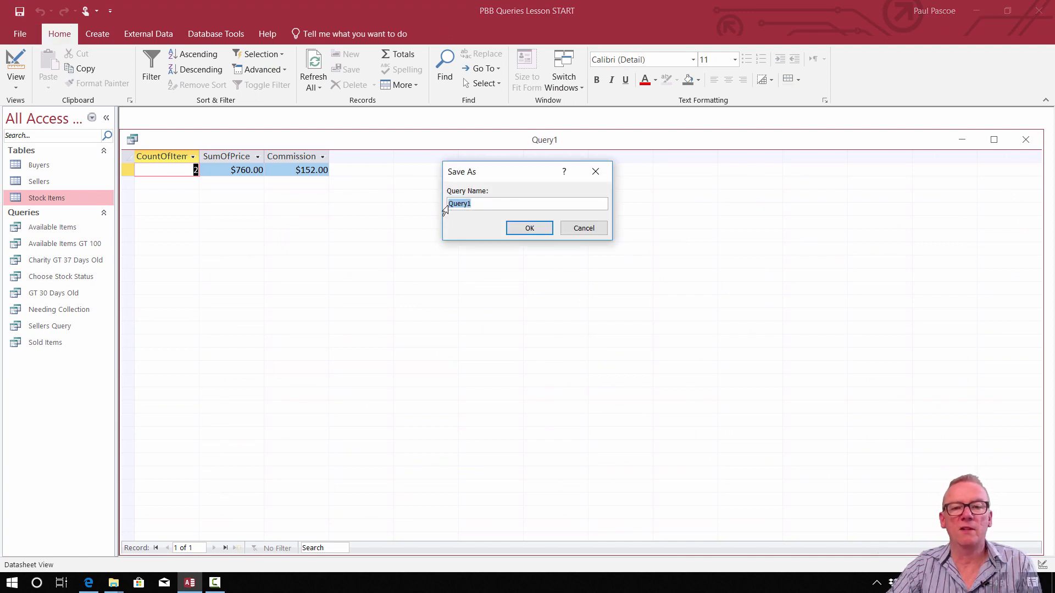
text(Que)
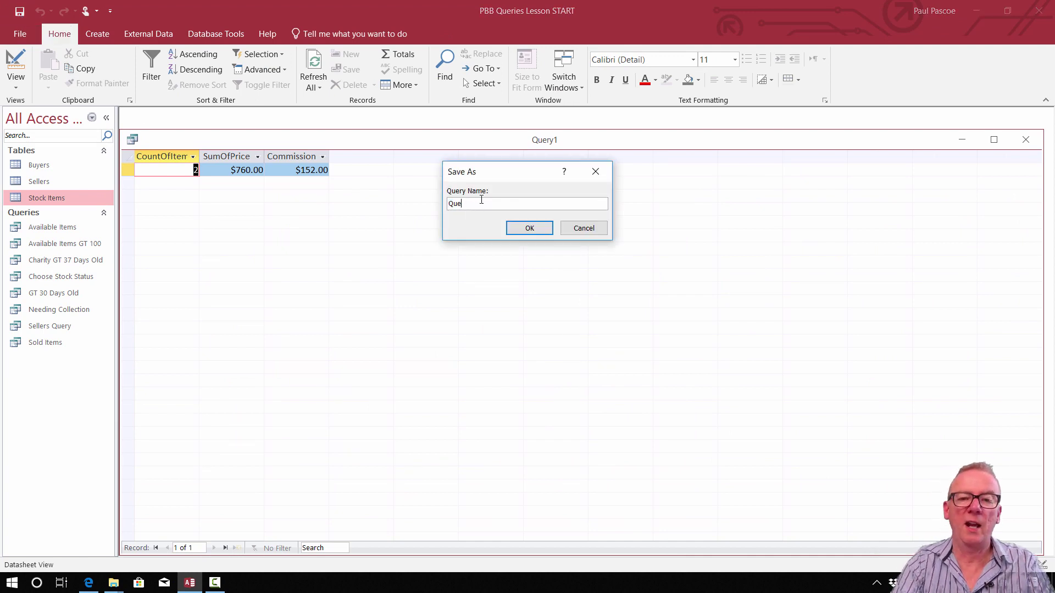
text(ryTotals)
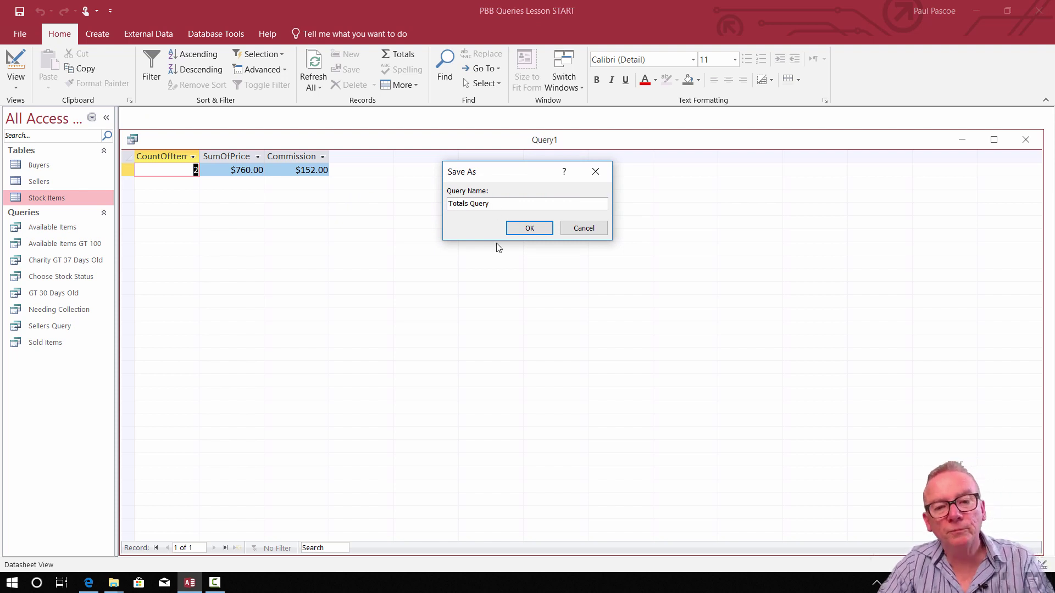
click(528, 228)
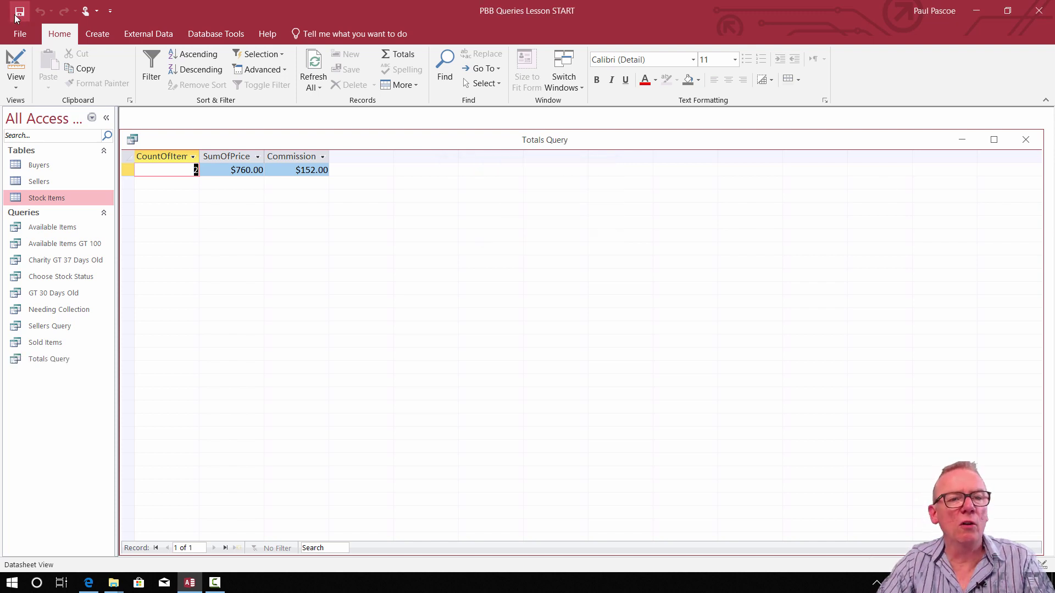
click(1026, 142)
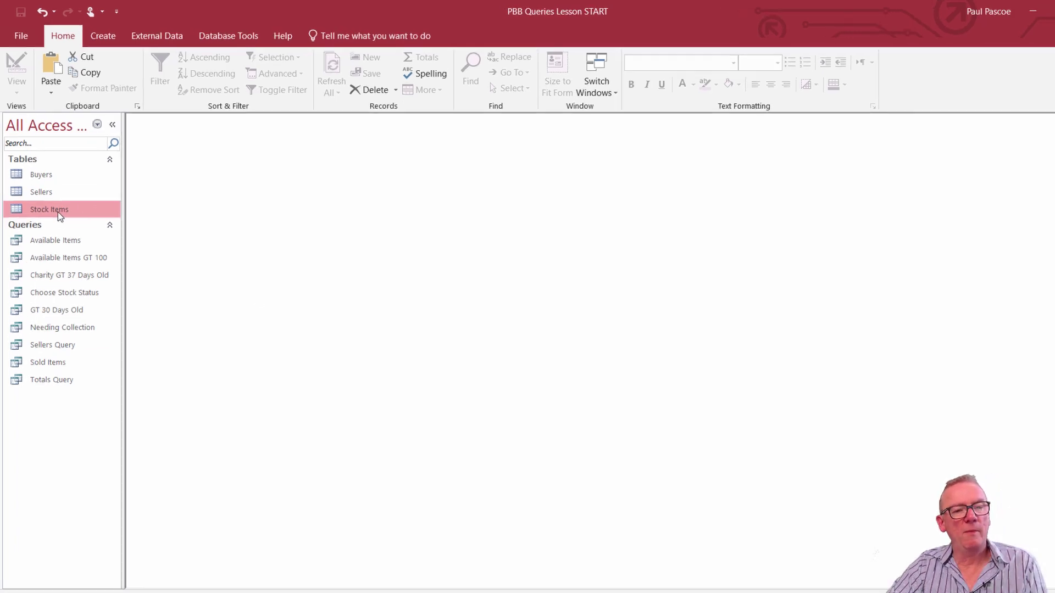
Open the Stock Items table and widen the Payment Made Y/N column to fit its heading
double_click(59, 213)
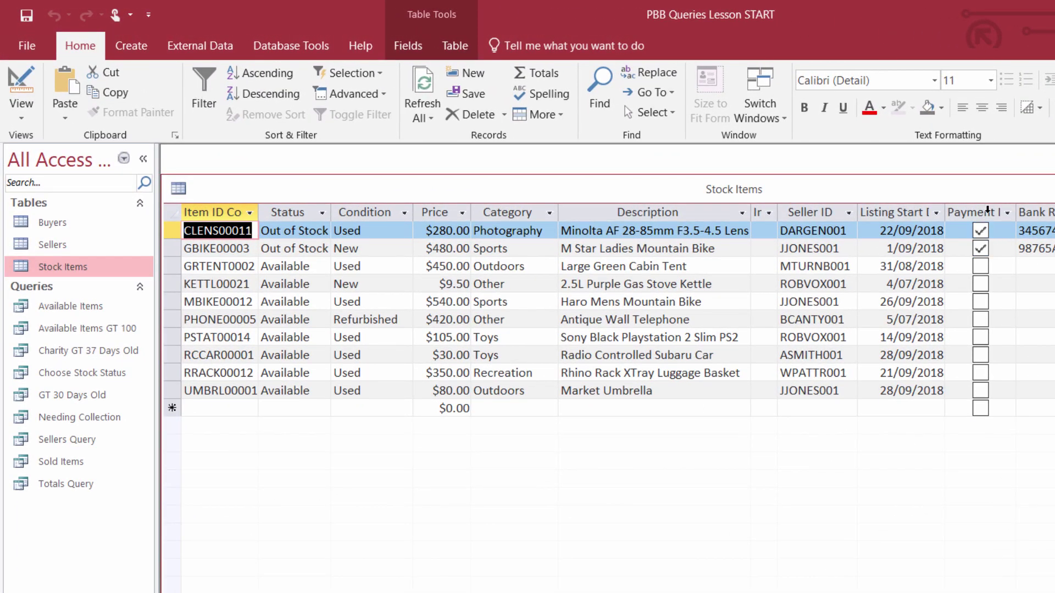
drag(1051, 210, 1054, 211)
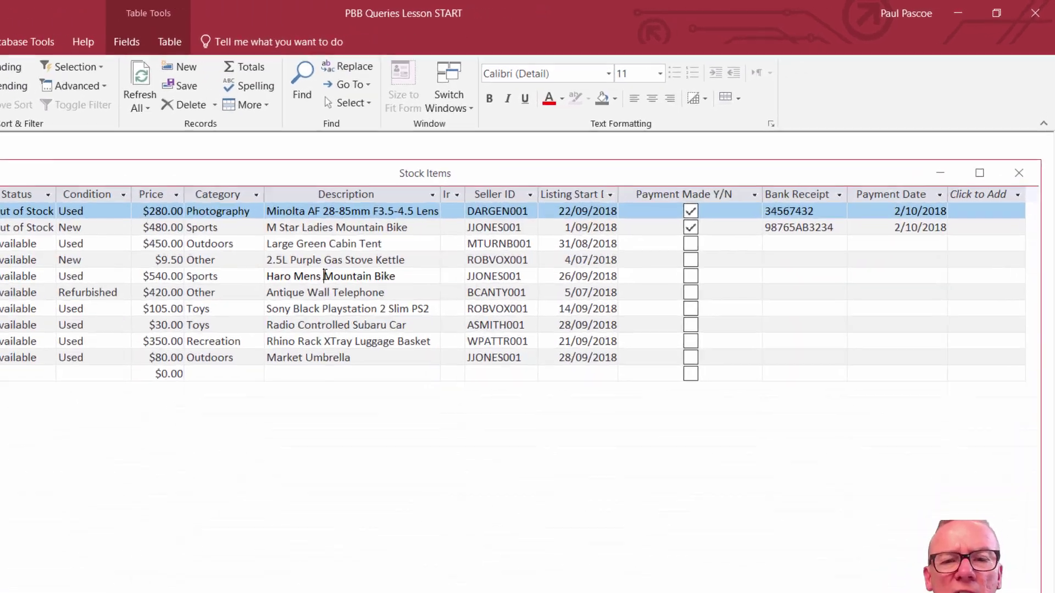
Set the Status of the Haro Mens Mountain Bike record to Sold and close the Stock Items table
click(463, 224)
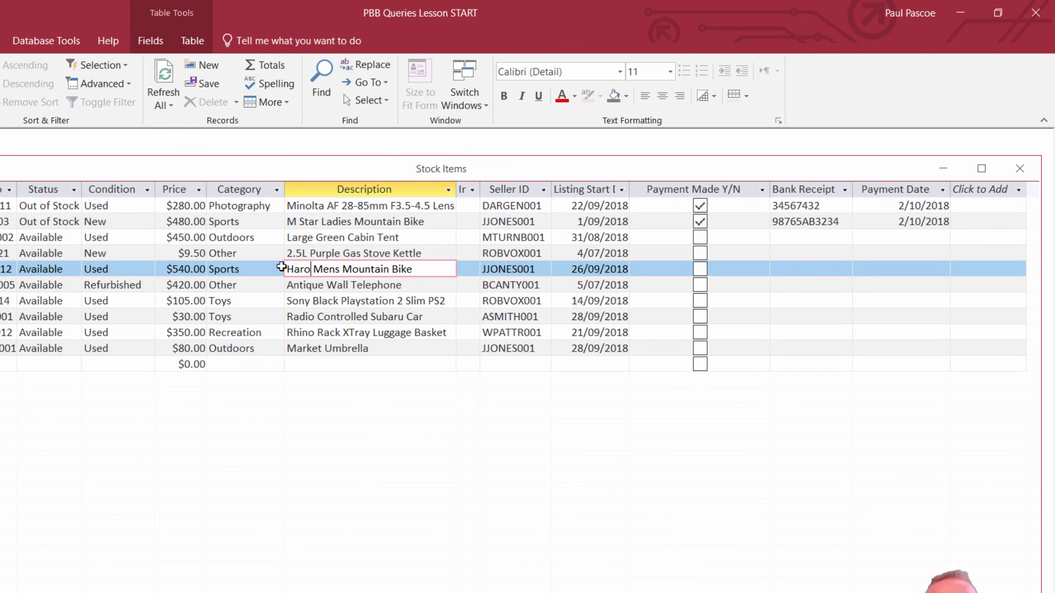
click(63, 270)
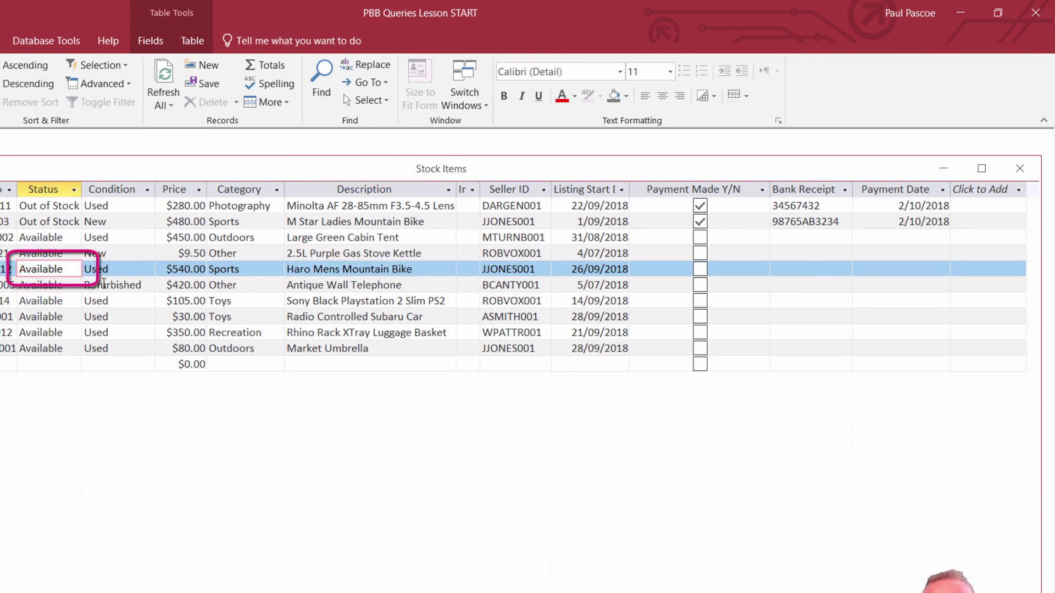
key(BackSpace)
key(BackSpace)
key(BackSpace)
key(BackSpace)
key(BackSpace)
key(BackSpace)
key(BackSpace)
key(BackSpace)
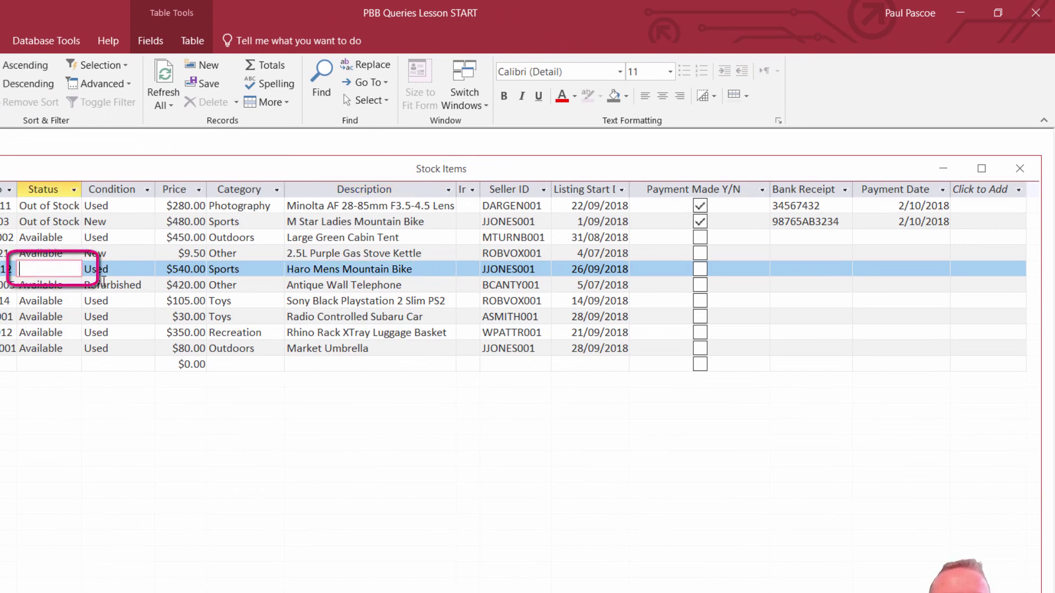
text(Sold)
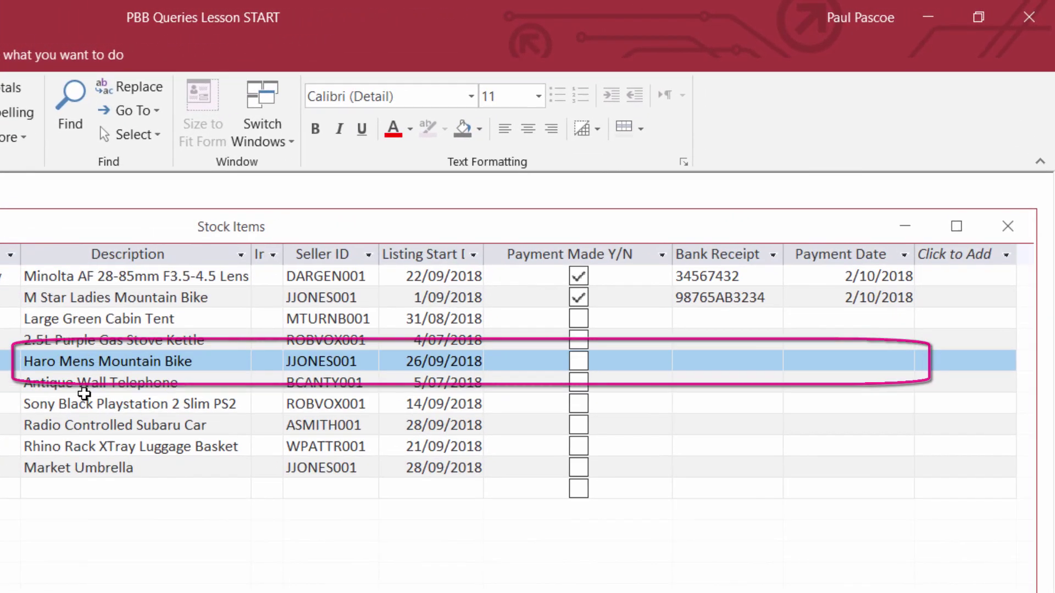
key(Tab)
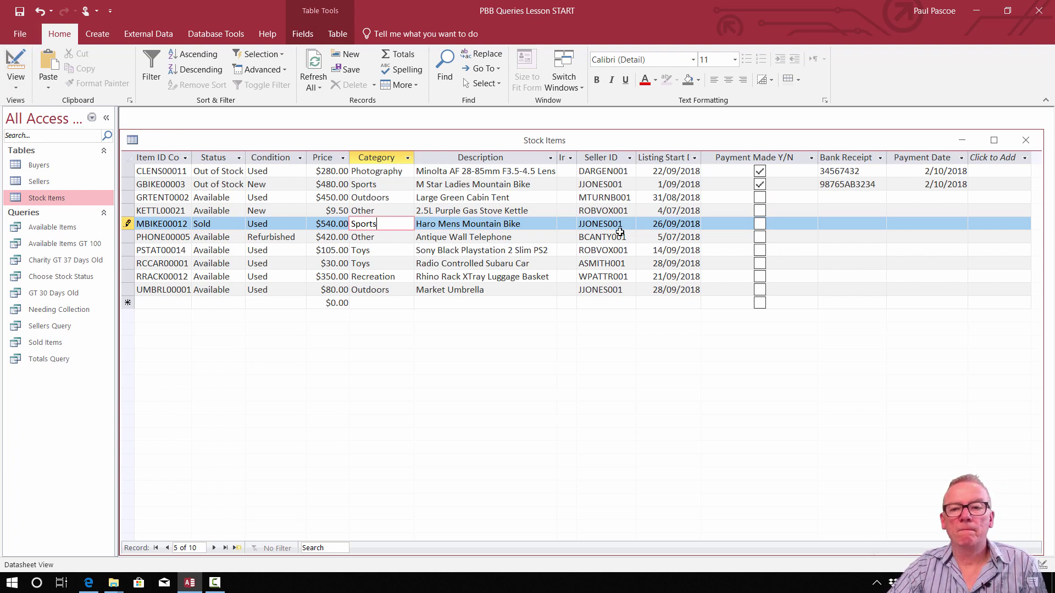
click(386, 237)
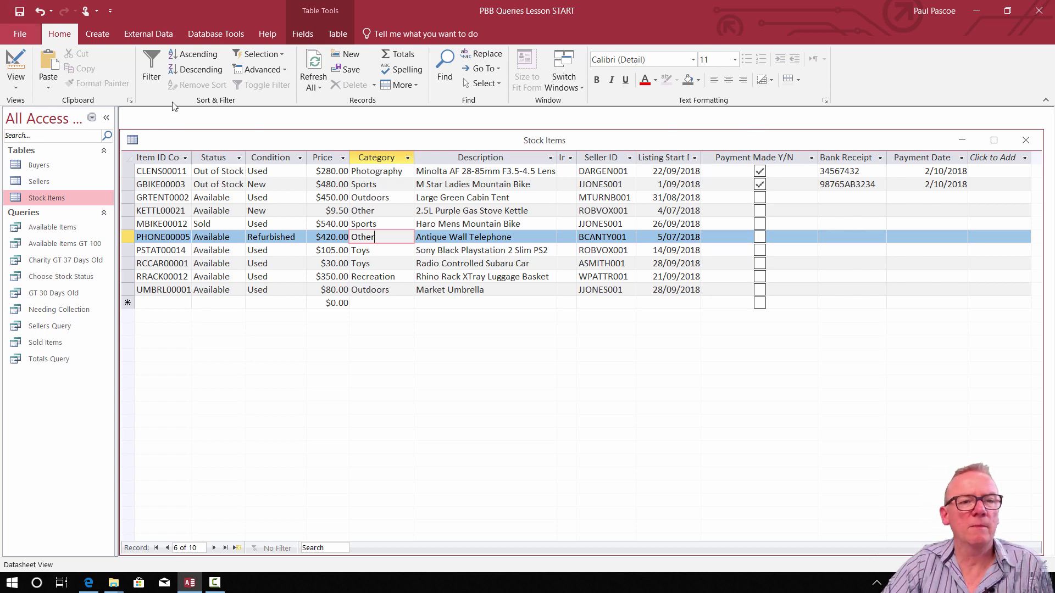
click(1034, 144)
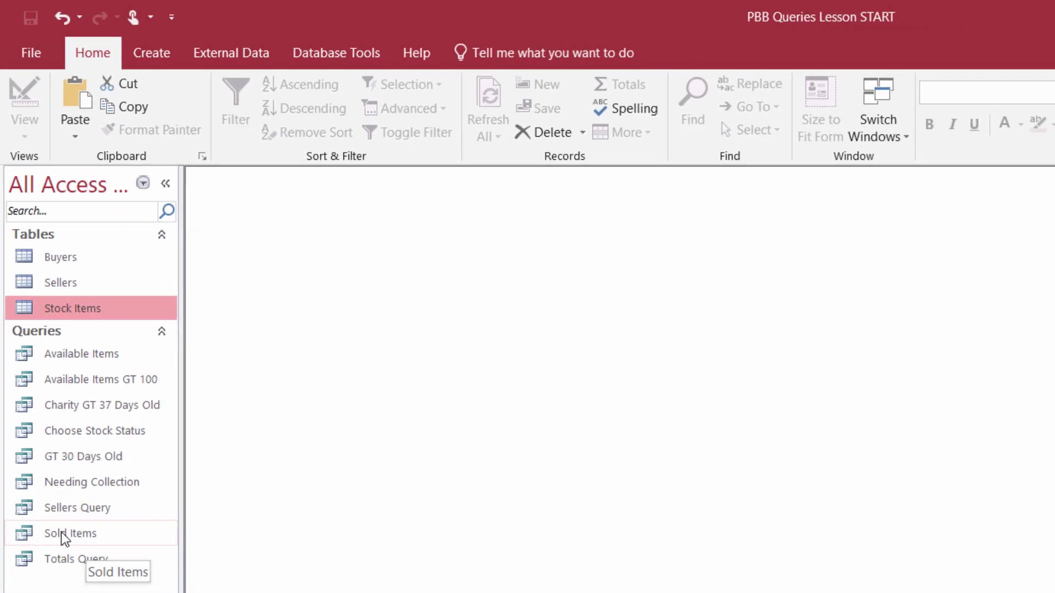
Open the Sold Items query and switch it to Design View
click(60, 532)
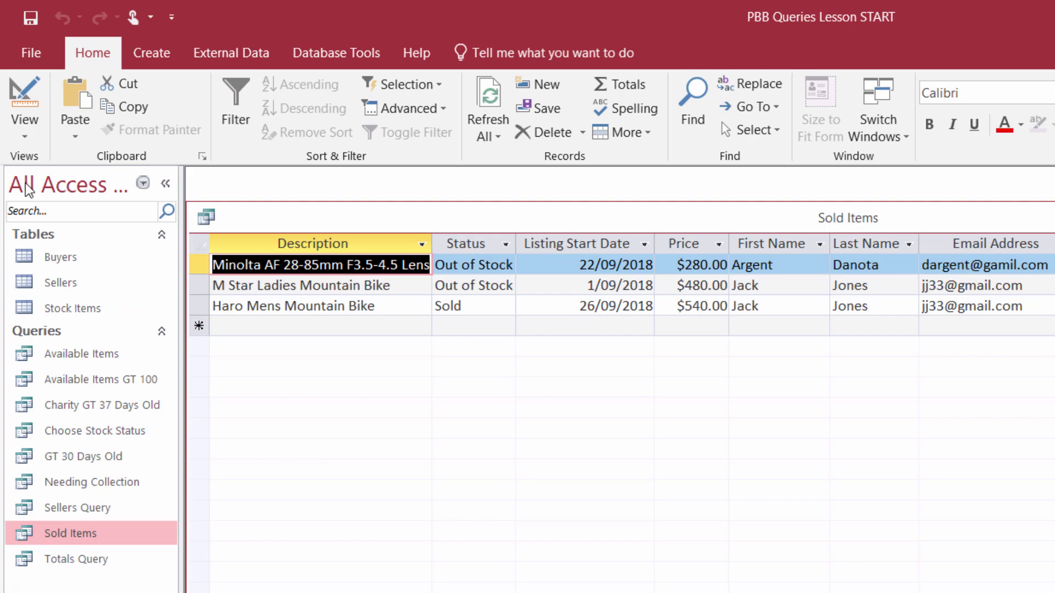
click(25, 130)
click(65, 259)
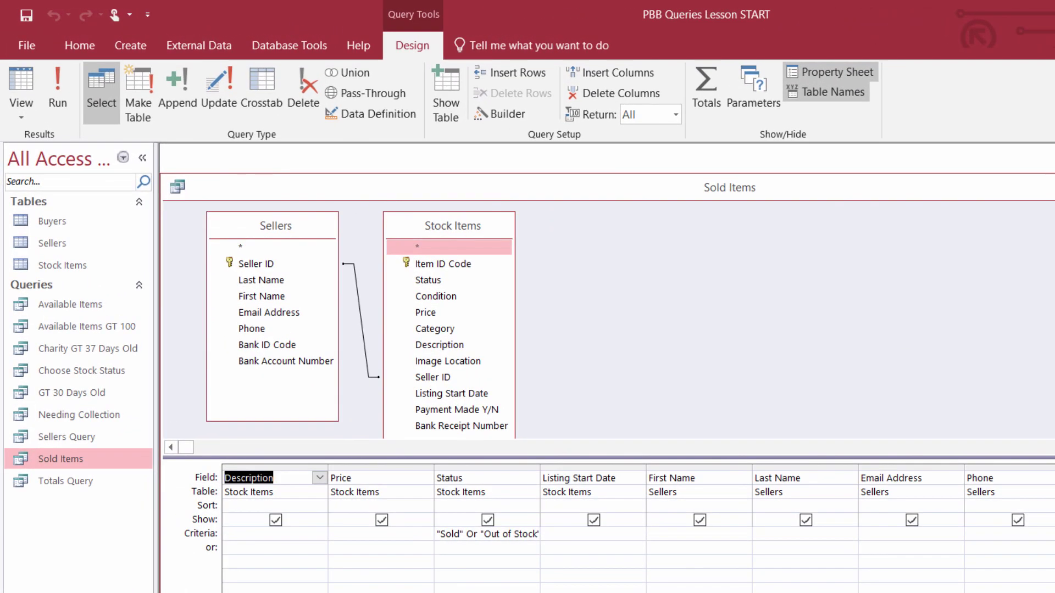
Add the Payment Made Y/N field from Stock Items to the query and move it between Listing Start Date and First Name
scroll(607, 368, right, 3)
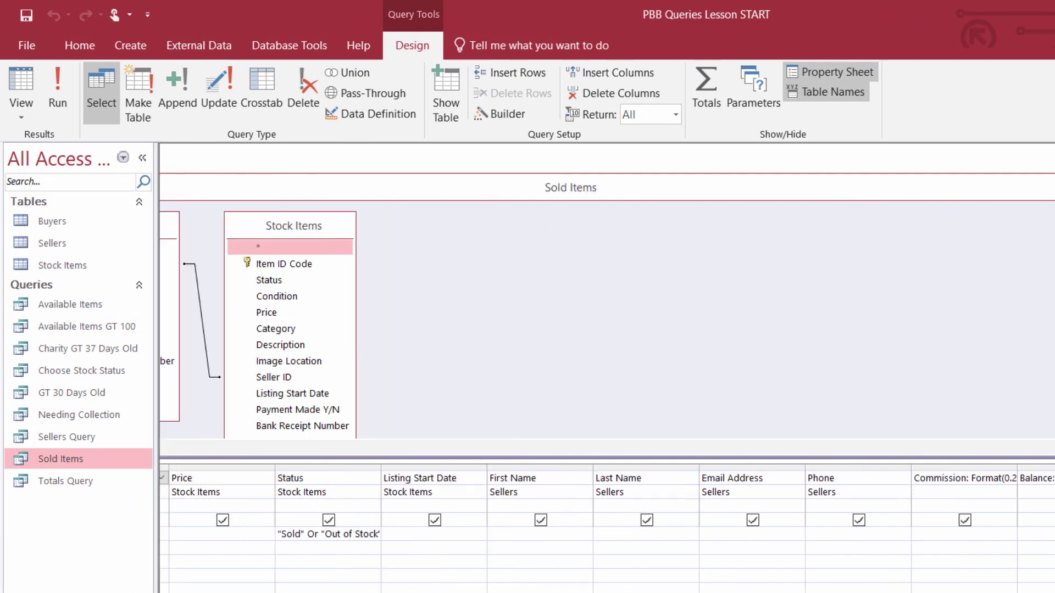
scroll(607, 368, right, 2)
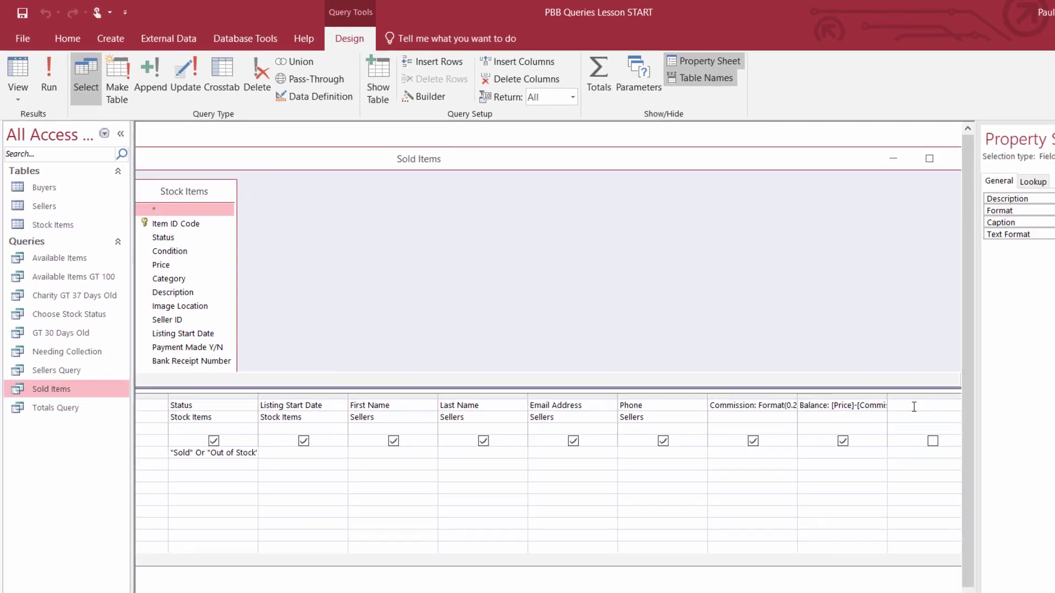
click(913, 406)
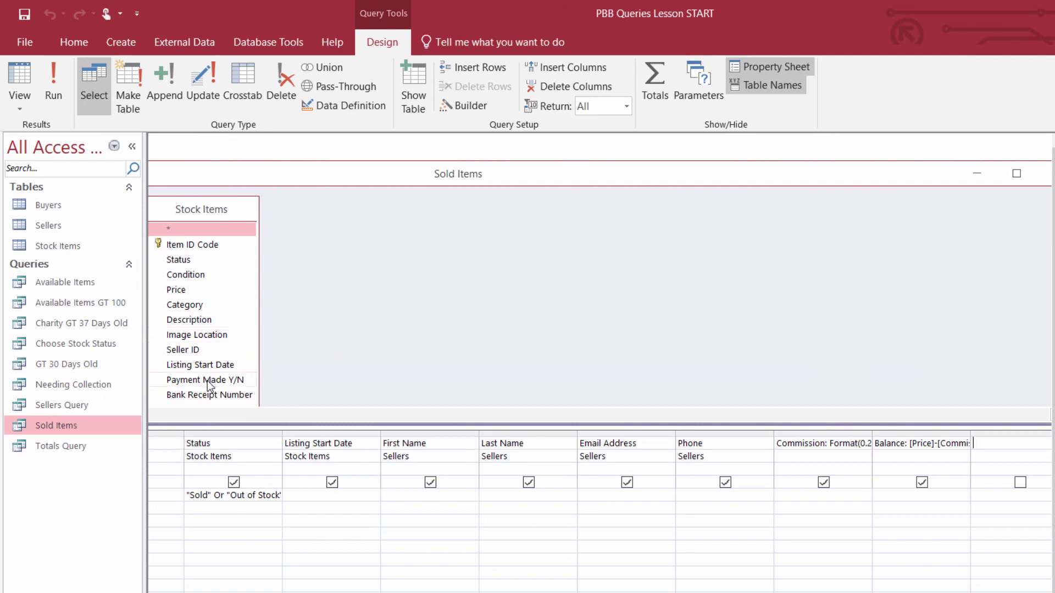
double_click(208, 380)
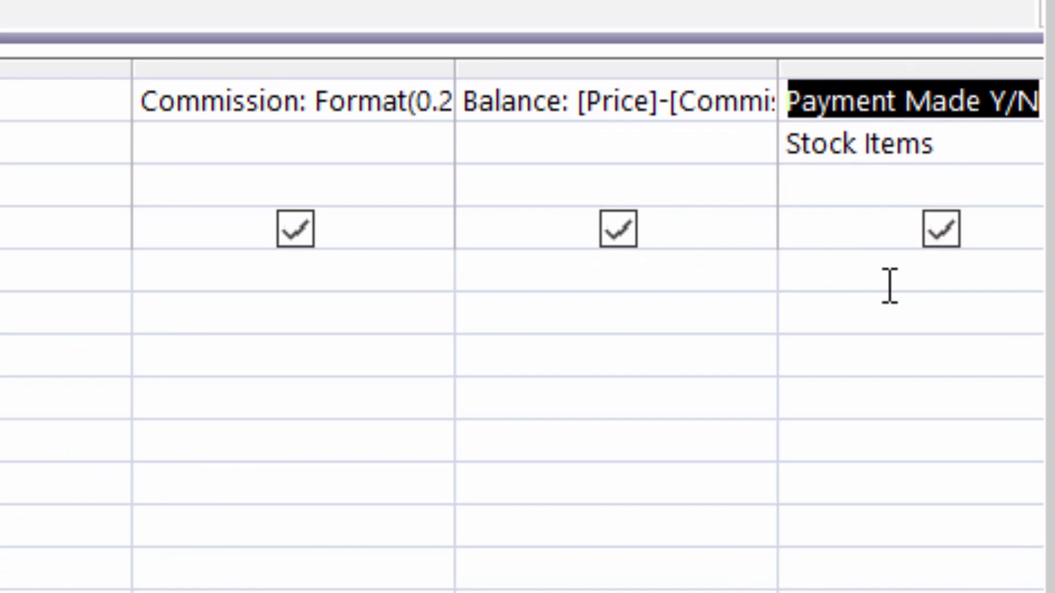
click(875, 63)
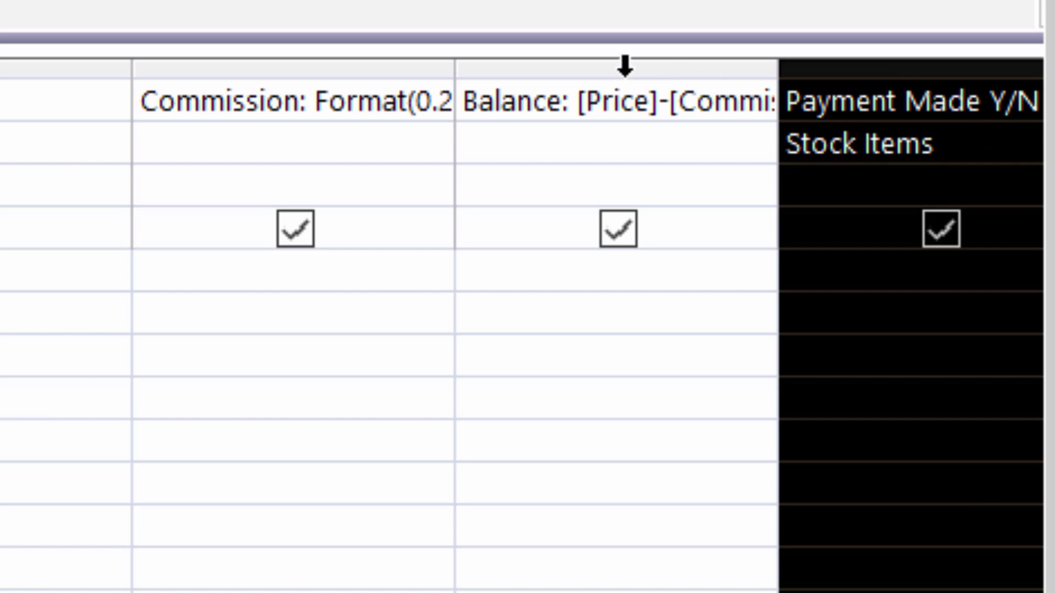
drag(861, 93, 293, 413)
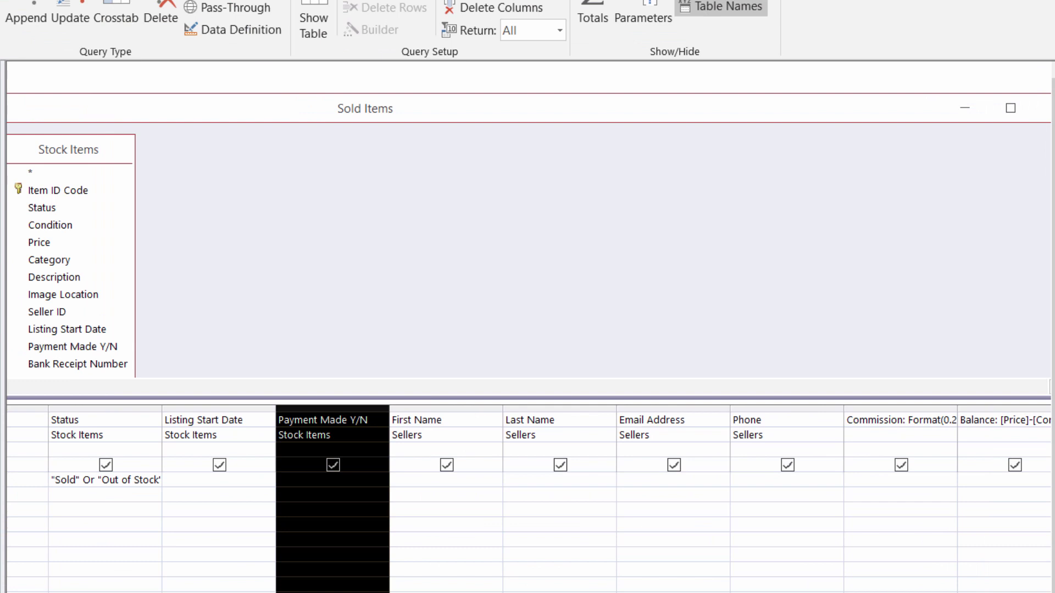
Enter No as the criterion for the Payment Made Y/N field and display the query results
scroll(527, 352, left, 5)
click(442, 526)
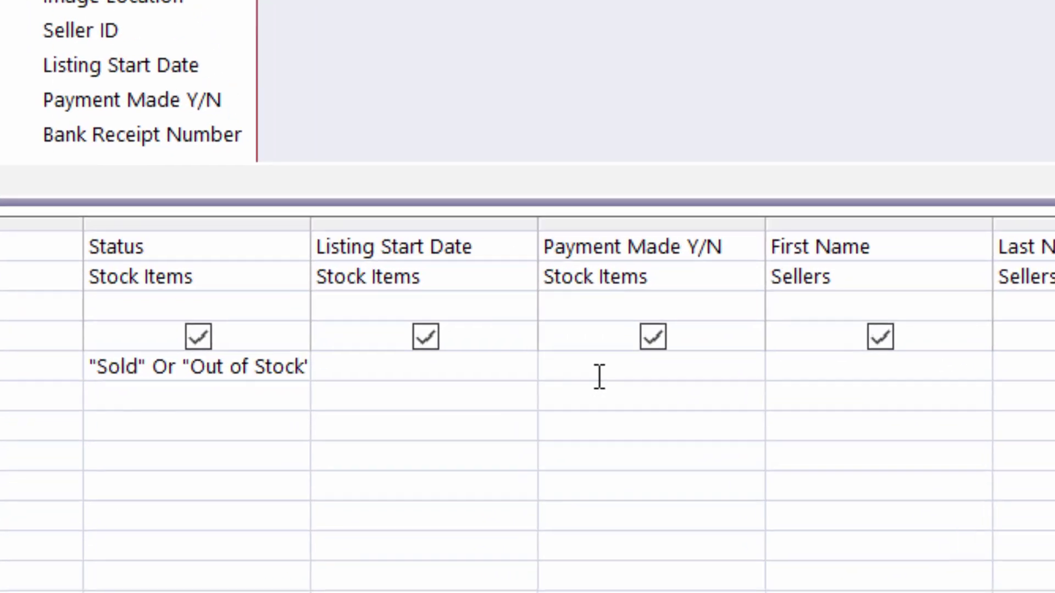
click(556, 482)
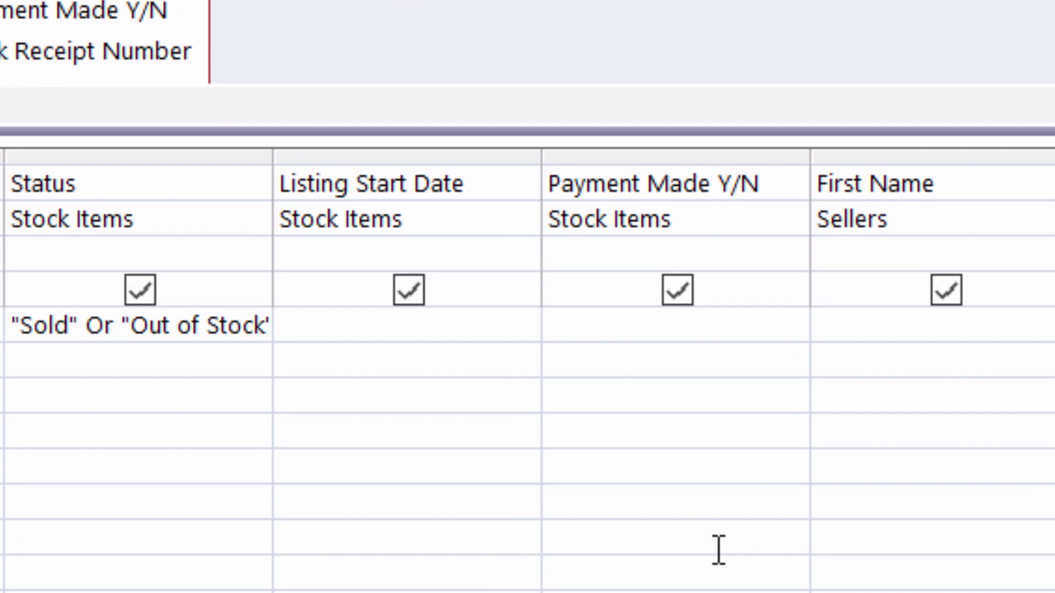
text(N)
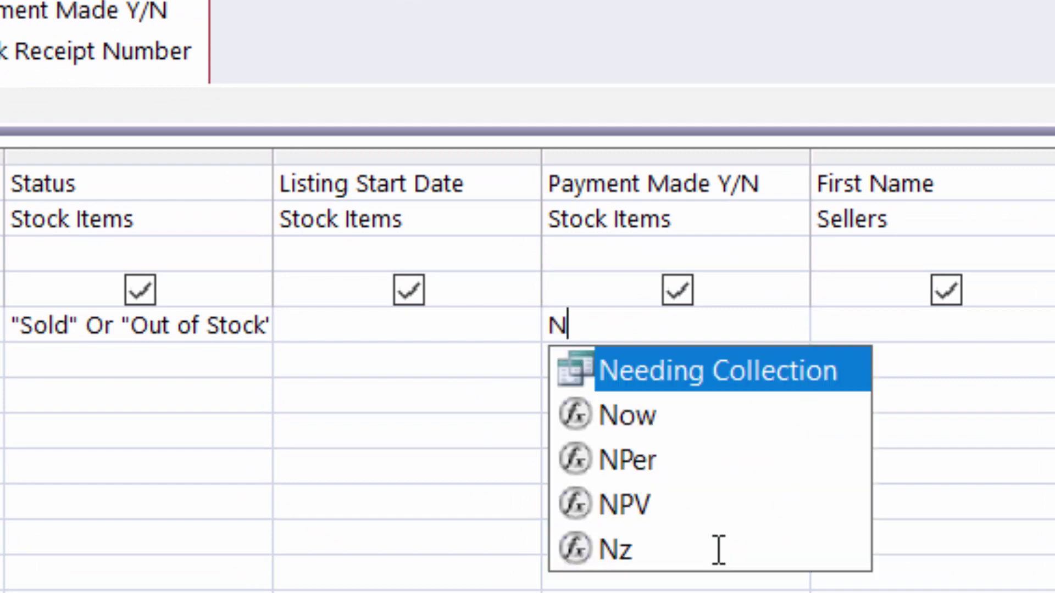
text(o)
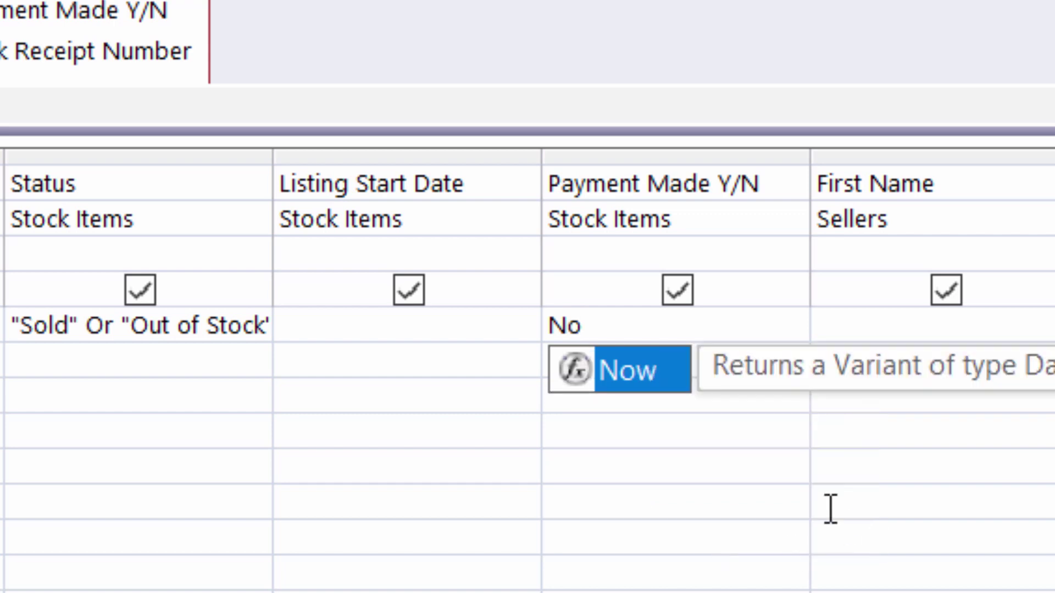
click(690, 429)
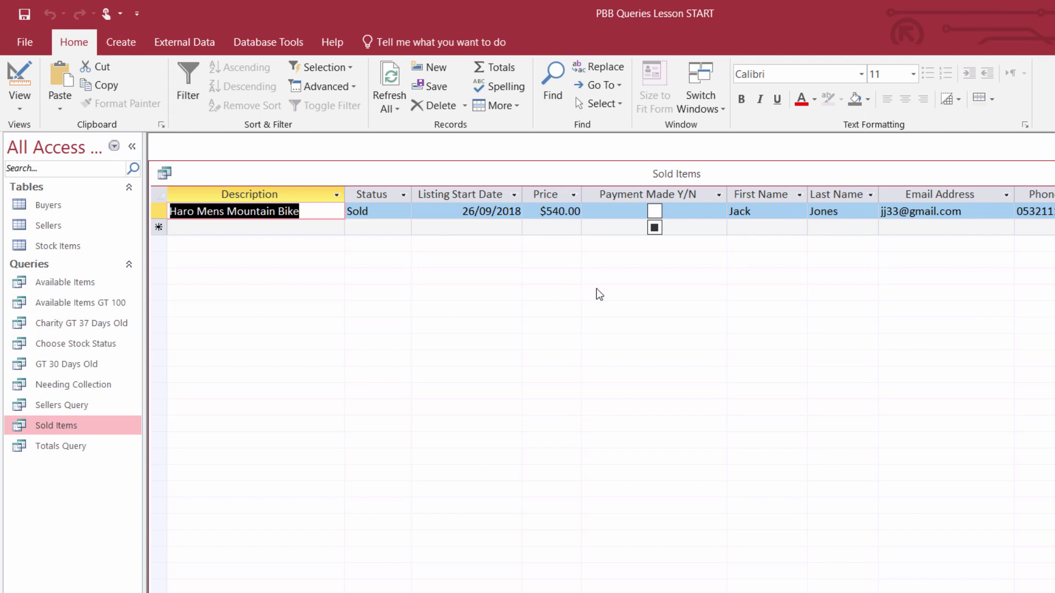
Close the Sold Items query, open the Stock Items table and mark Payment Made Y/N for the Haro Mens Mountain Bike record
click(1054, 173)
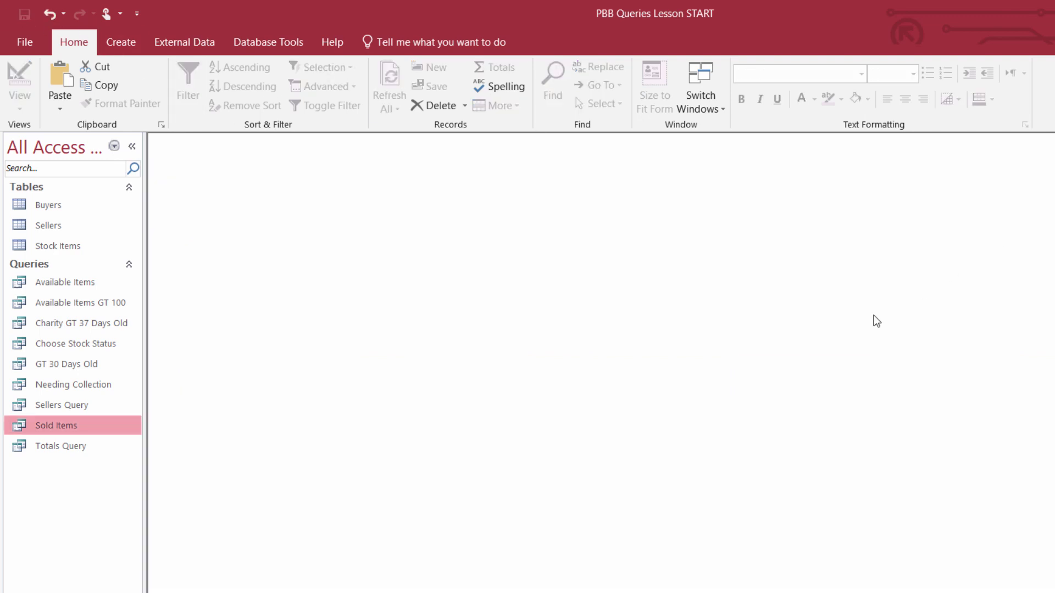
double_click(60, 246)
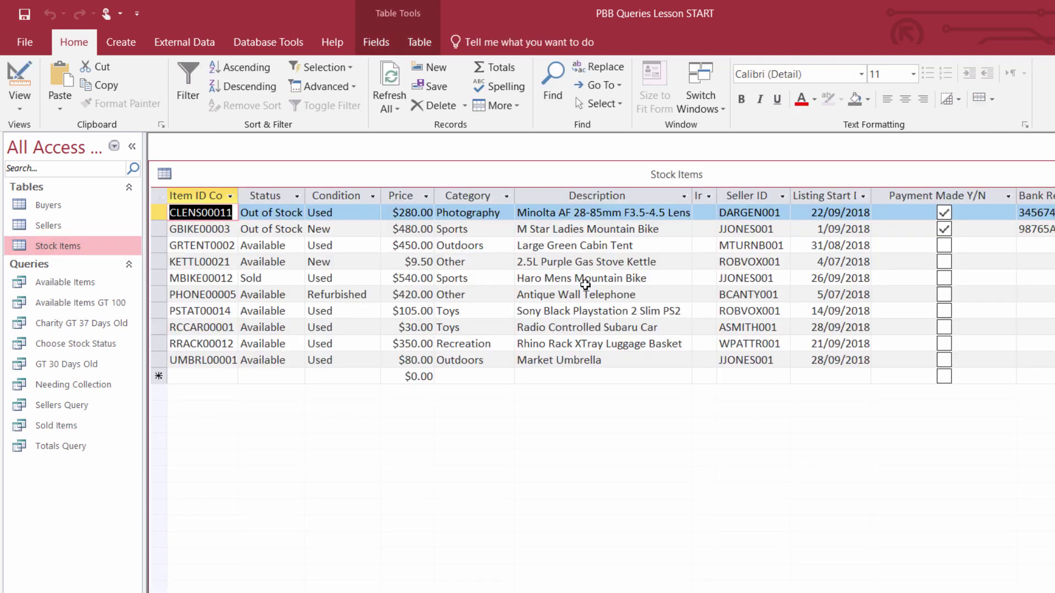
click(585, 278)
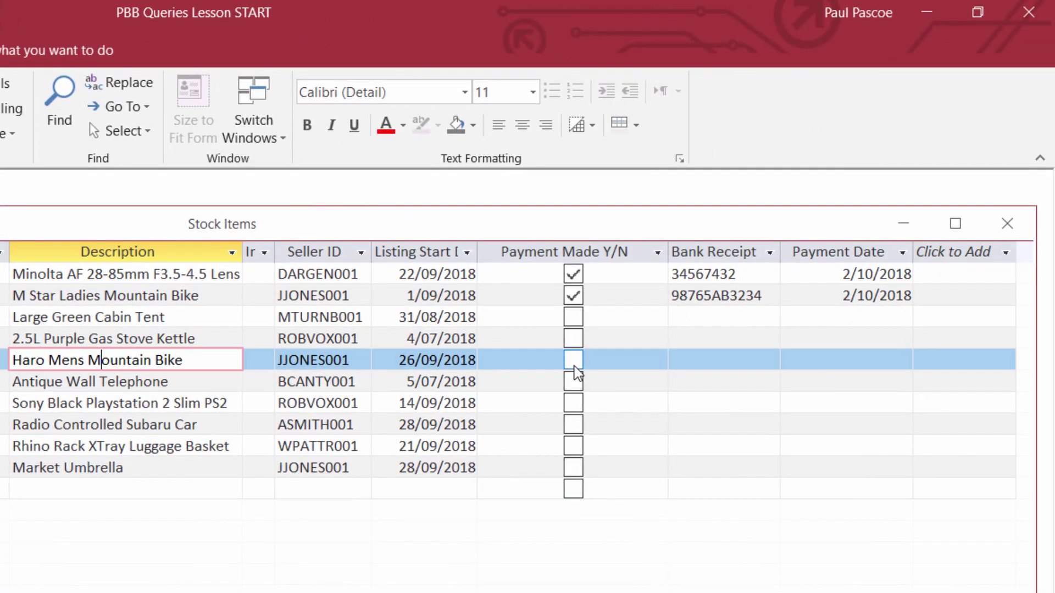
click(573, 362)
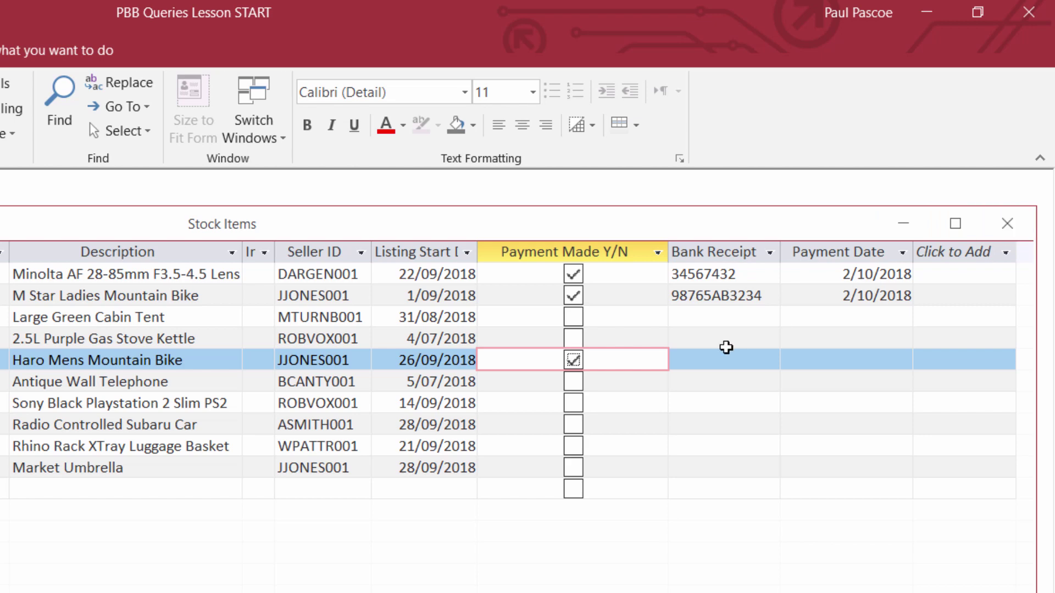
Fill in the Bank Receipt field of the Haro Mens Mountain Bike record with a digits-only receipt number
click(711, 359)
text(ewtrewrtewrew)
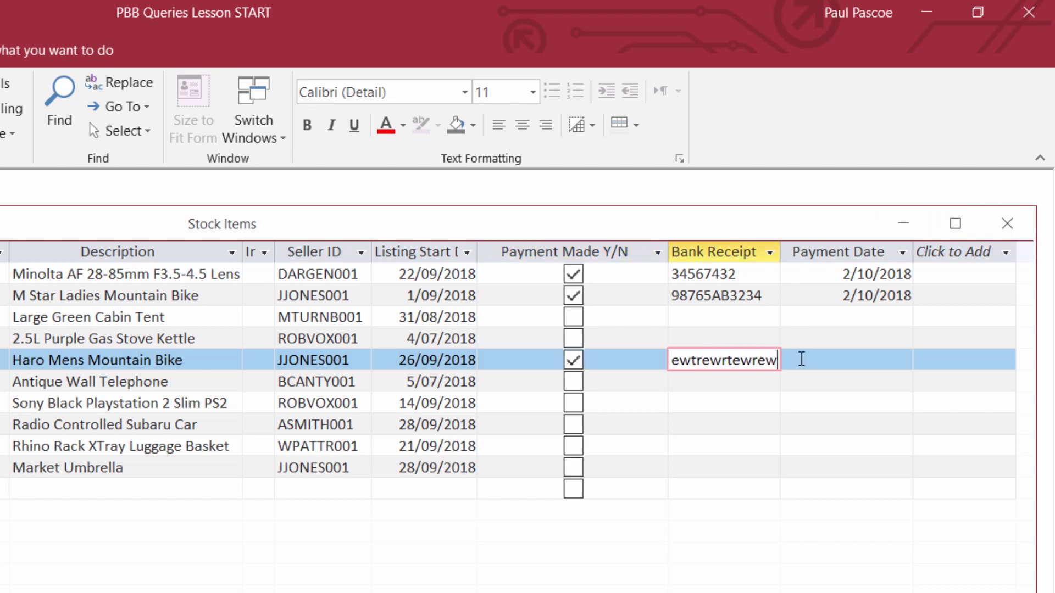
key(BackSpace)
key(BackSpace)
key(BackSpace)
key(BackSpace)
key(BackSpace)
key(BackSpace)
key(BackSpace)
key(BackSpace)
key(BackSpace)
key(BackSpace)
key(BackSpace)
key(BackSpace)
text(1323123132321)
Set the Haro Mens Mountain Bike record's Payment Date to 1/10/2018 and close the Stock Items table
click(801, 359)
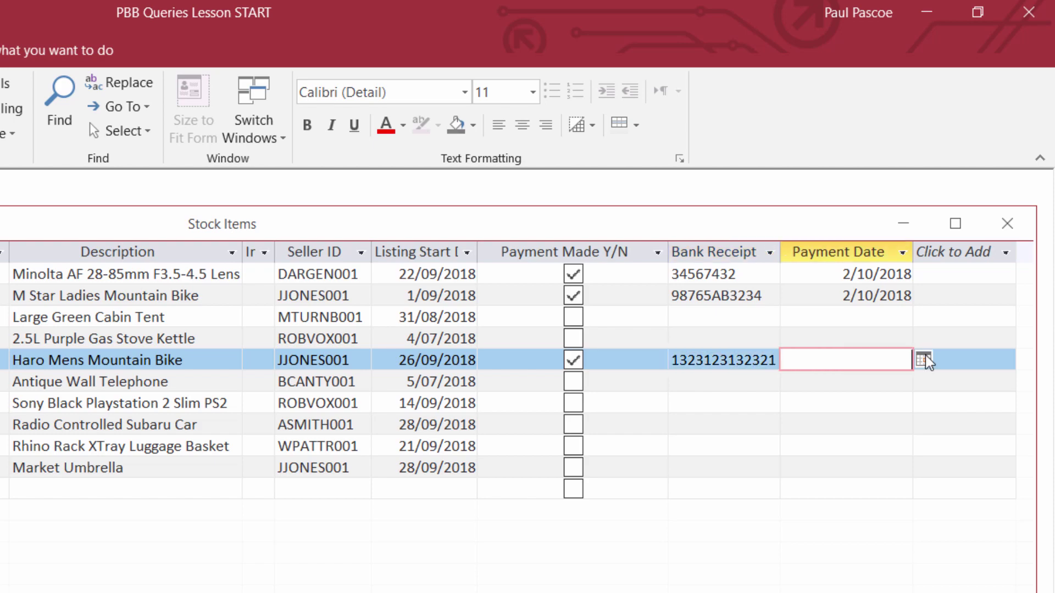
click(925, 361)
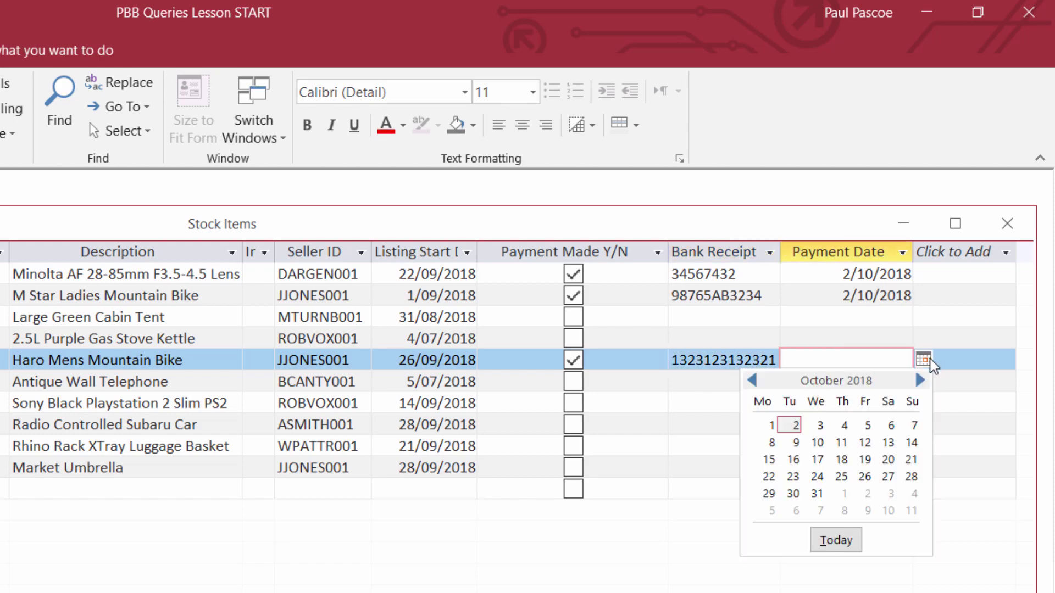
click(771, 426)
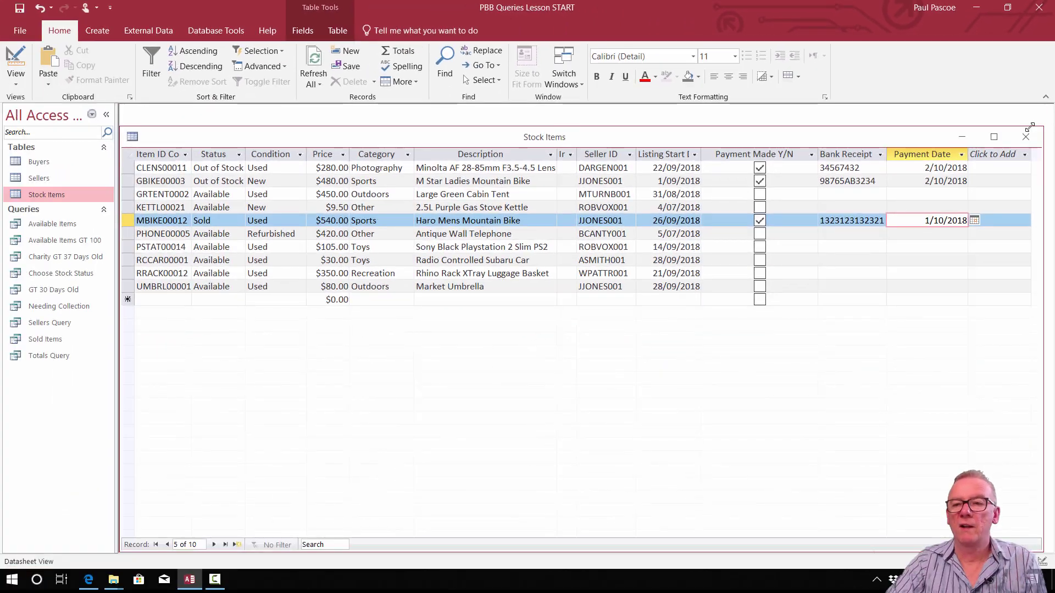
click(1025, 136)
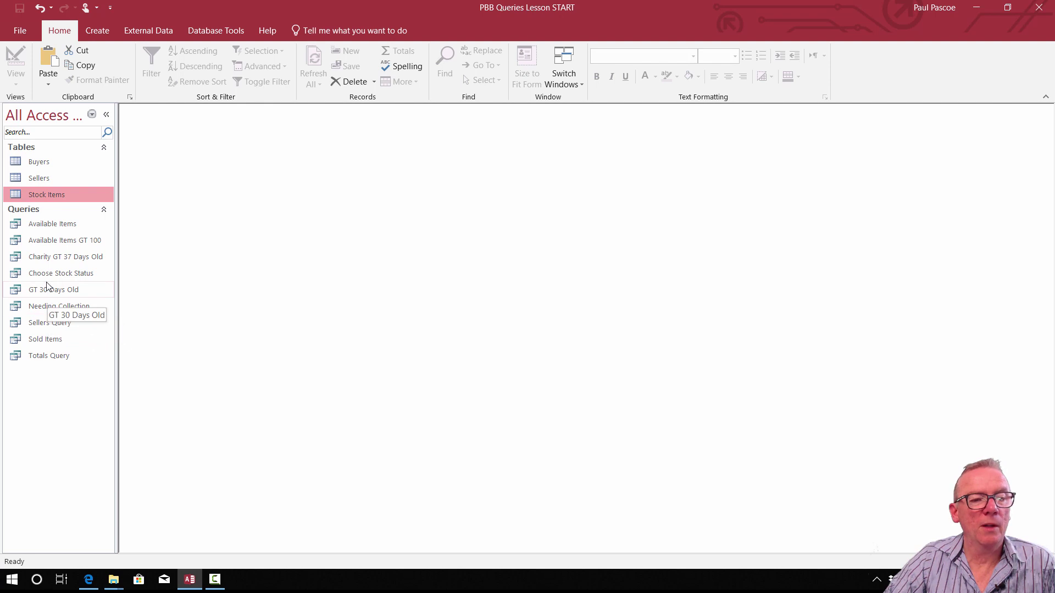
Display the Sold Items query results and switch the query to Design View
double_click(54, 339)
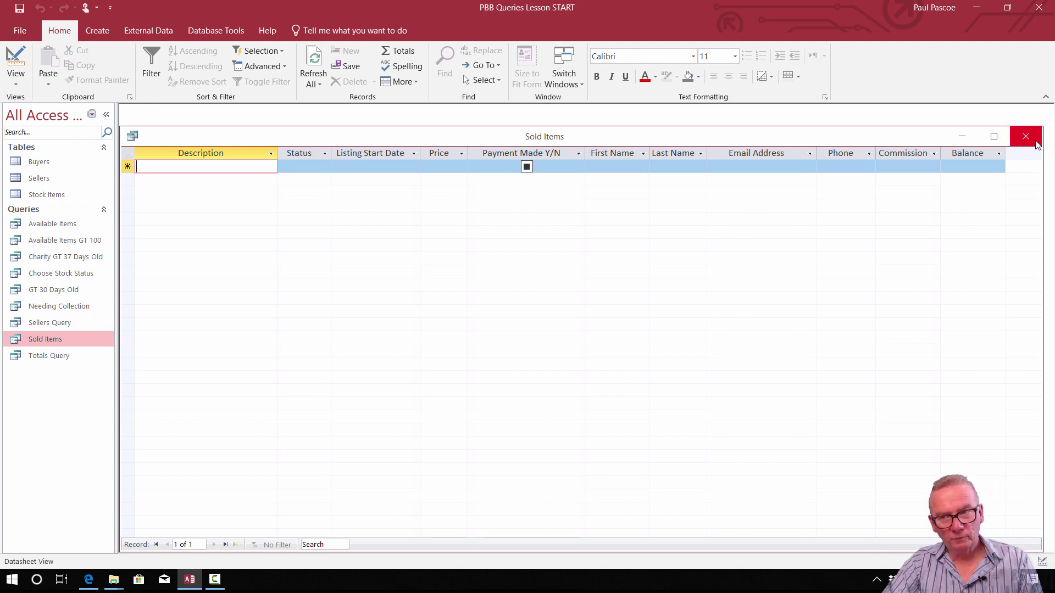
click(16, 81)
click(50, 163)
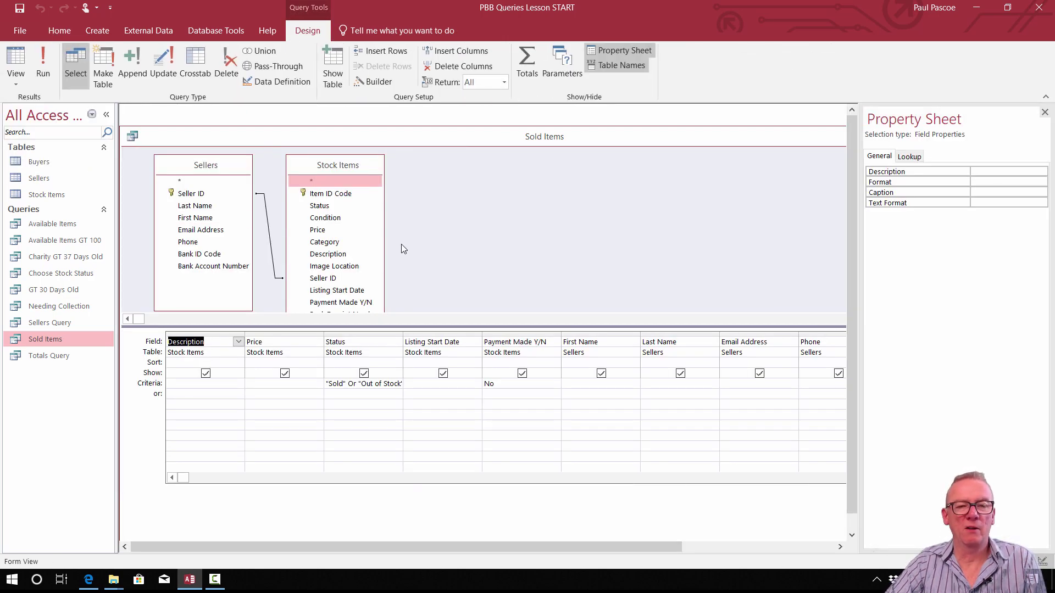
Clear the Payment Made Y/N criteria in the Sold Items query and display its results in Datasheet View
click(503, 385)
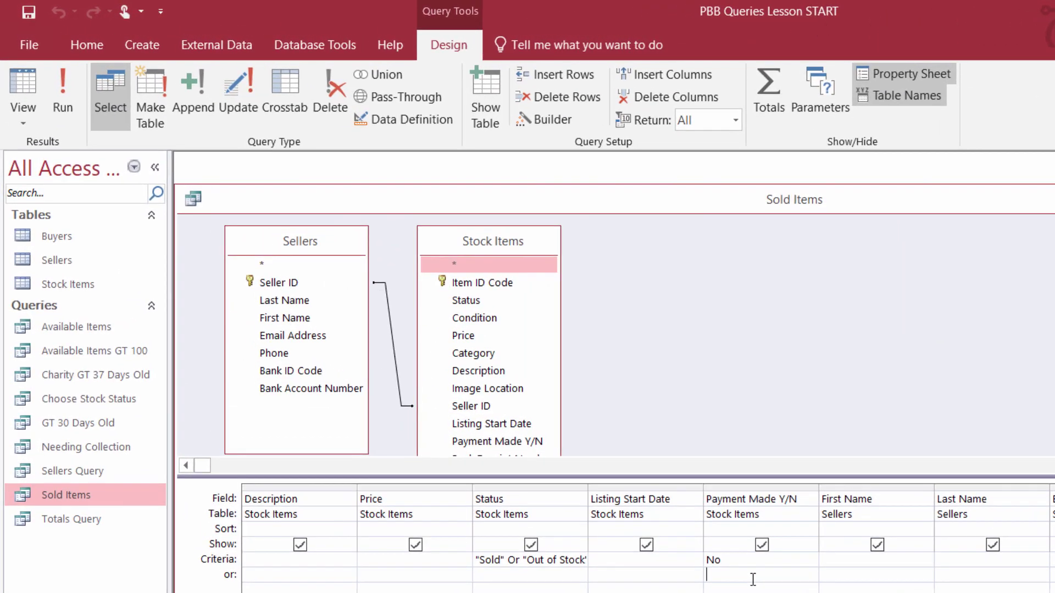
click(752, 580)
text(yesYes)
click(26, 126)
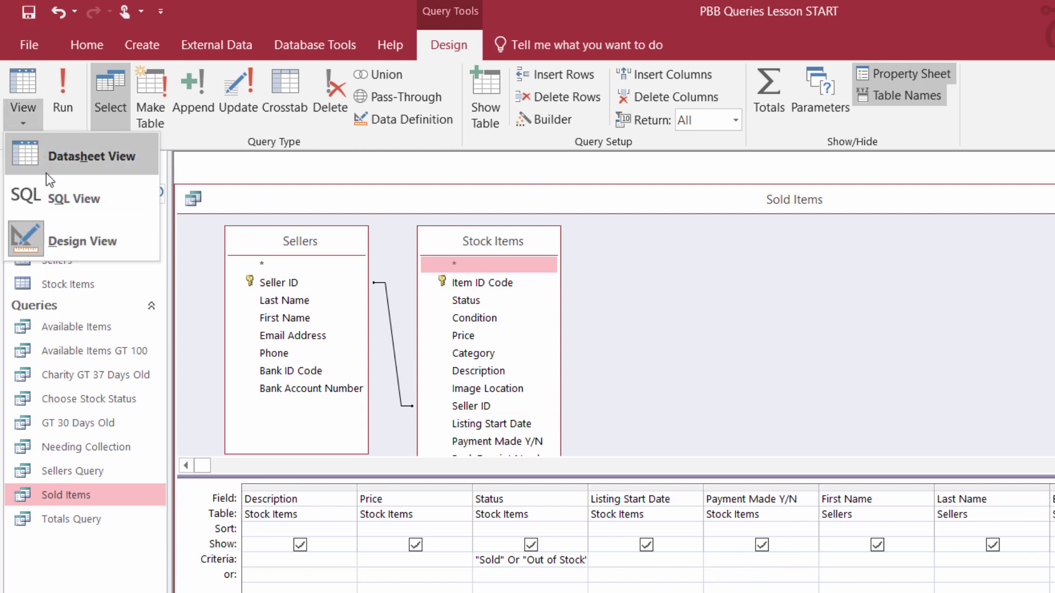
click(57, 159)
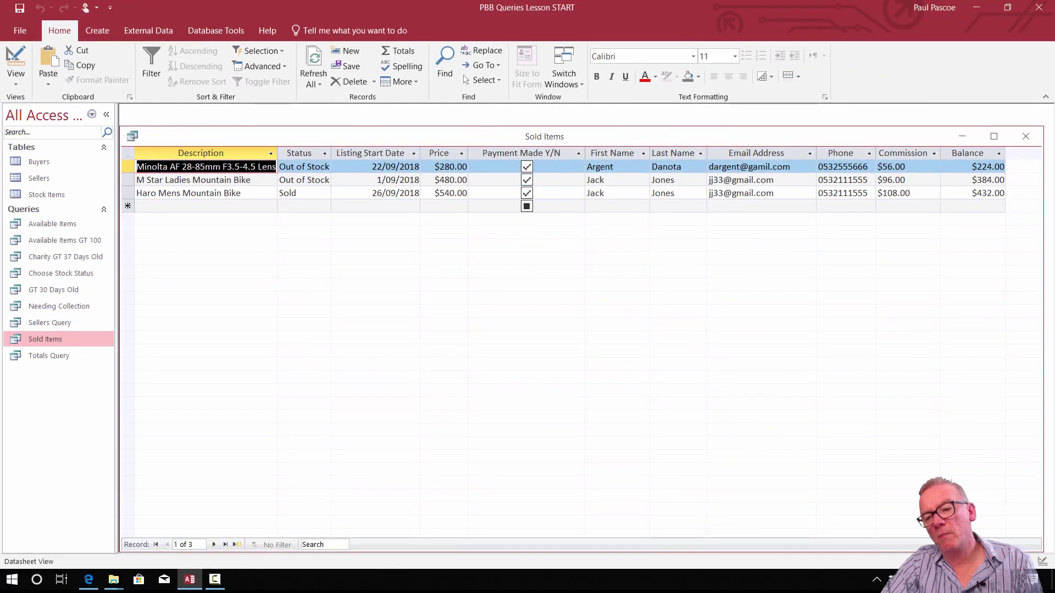
Examine the SQL statement behind the Sold Items query, return to its datasheet and close the query
click(1027, 561)
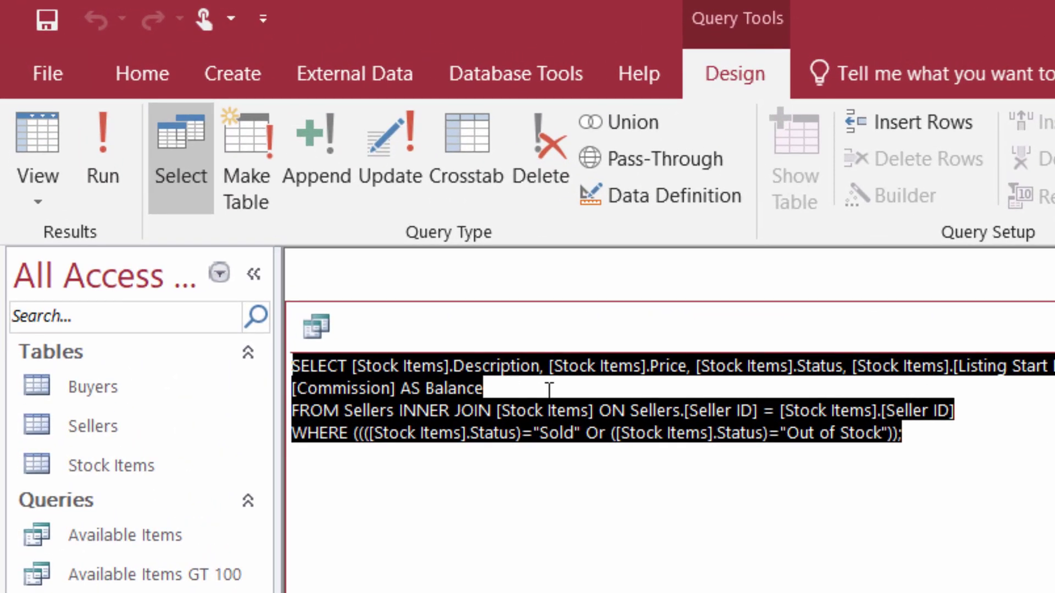
click(549, 390)
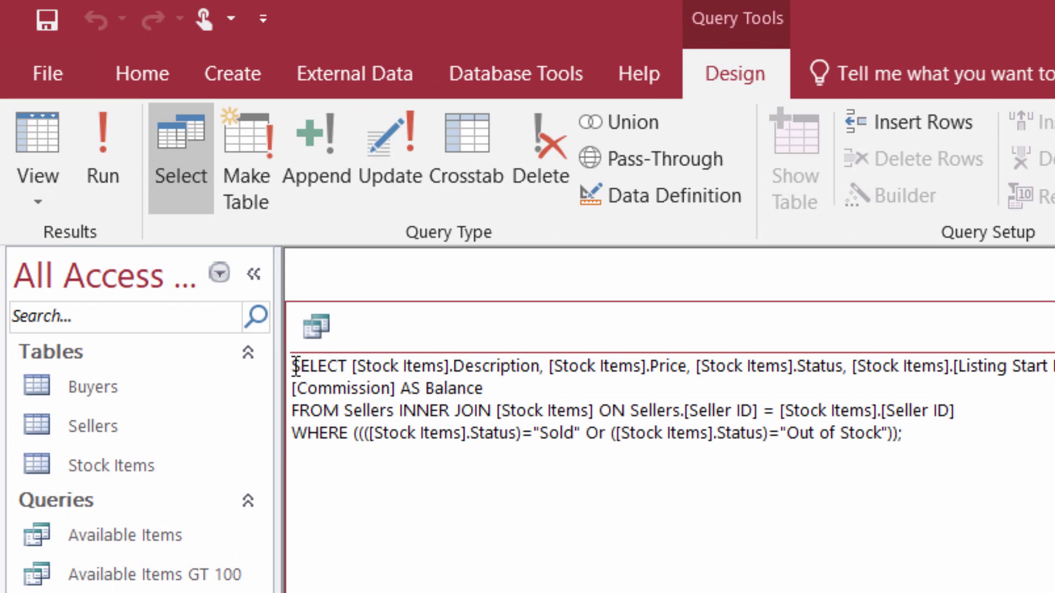
drag(295, 365, 1023, 453)
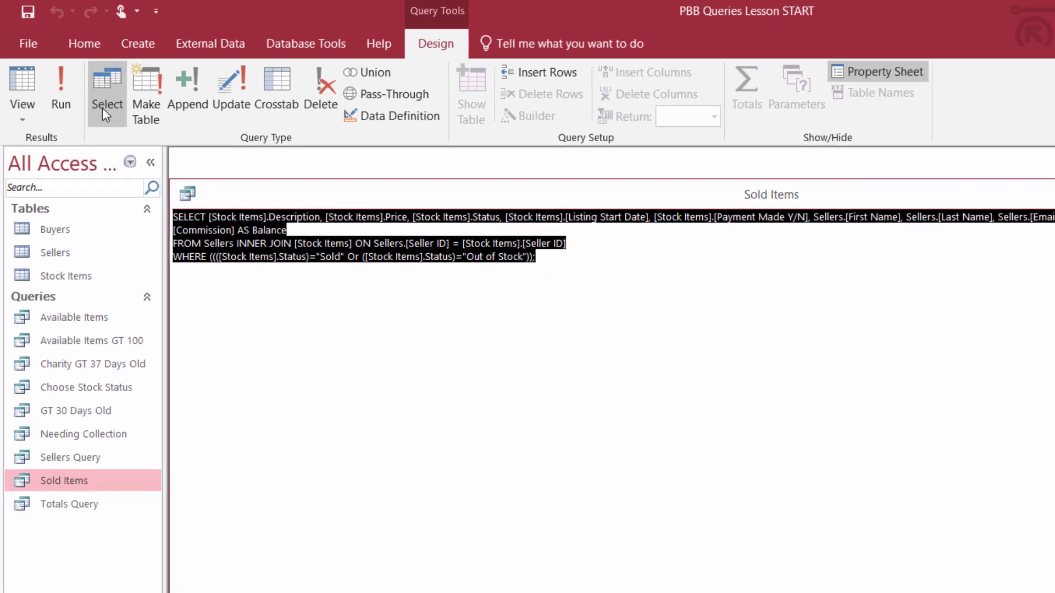
click(103, 145)
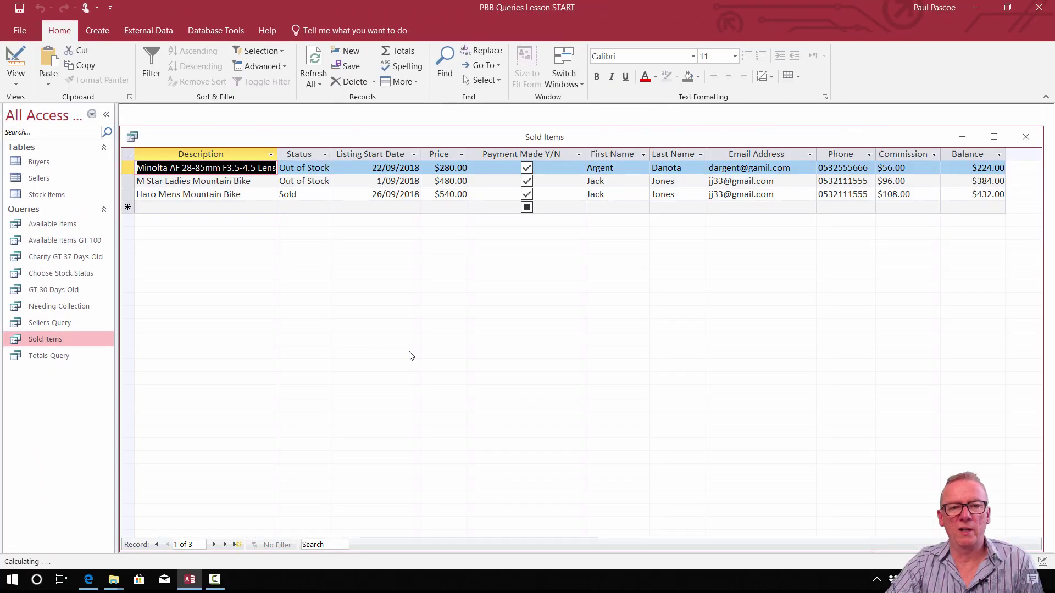
click(1025, 137)
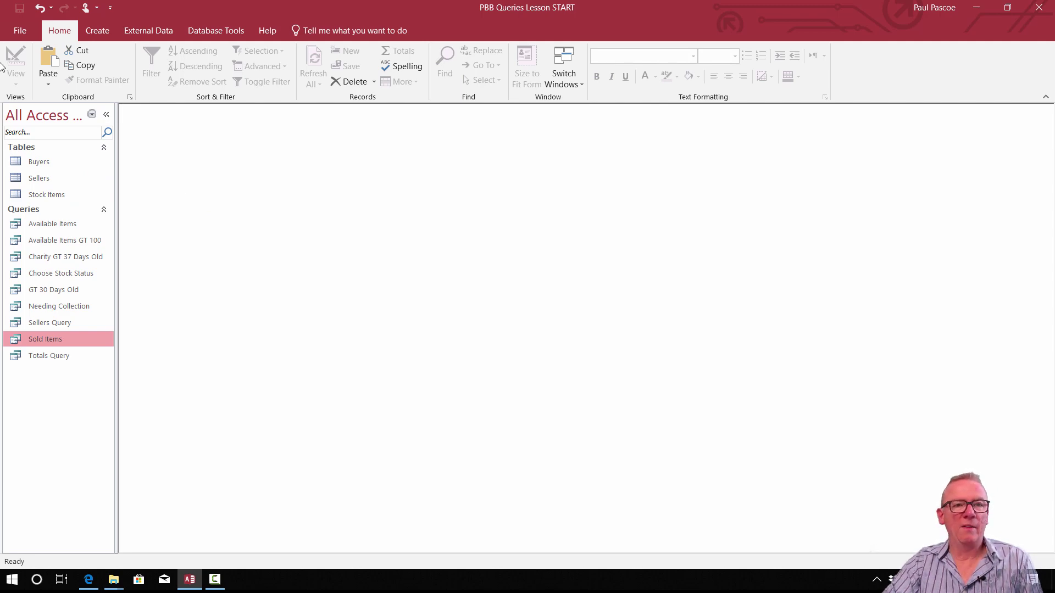
Start saving the database in the default Access Database format and choose the PW of ICT > MS ACCESS DB folder on the D: drive
click(20, 30)
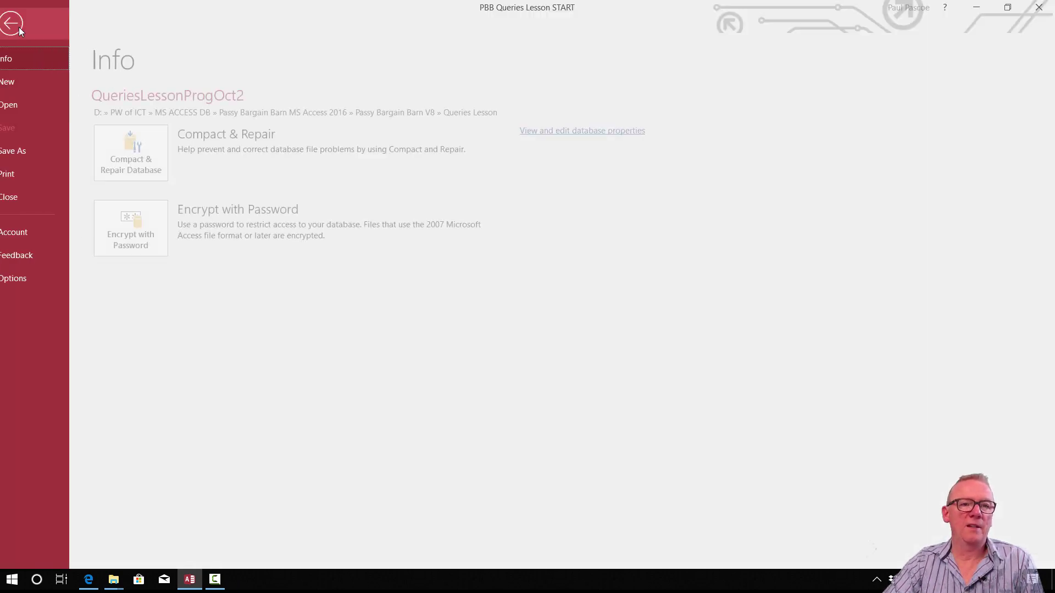
click(36, 151)
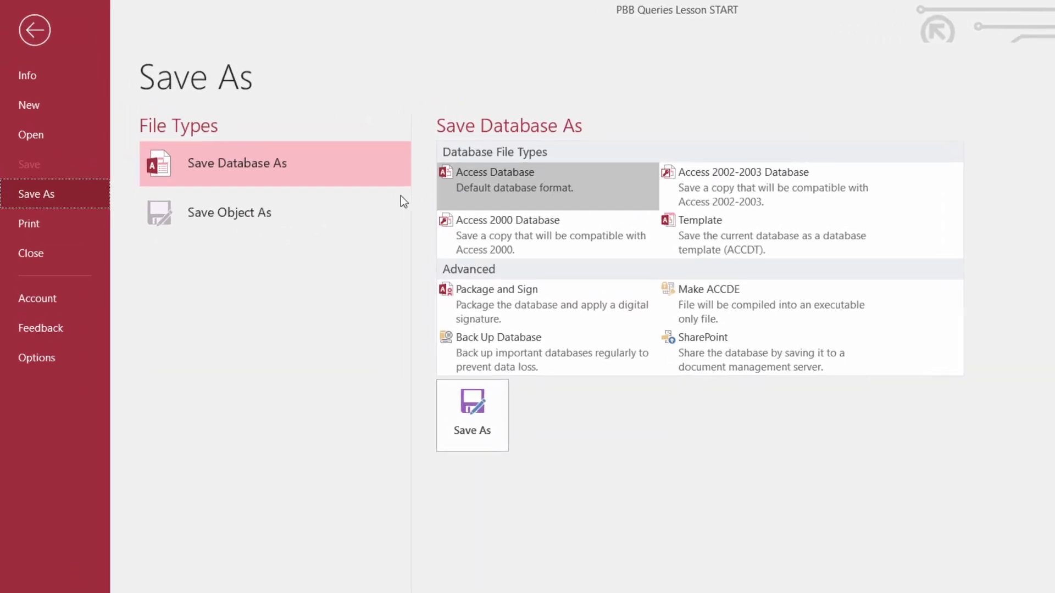
click(485, 181)
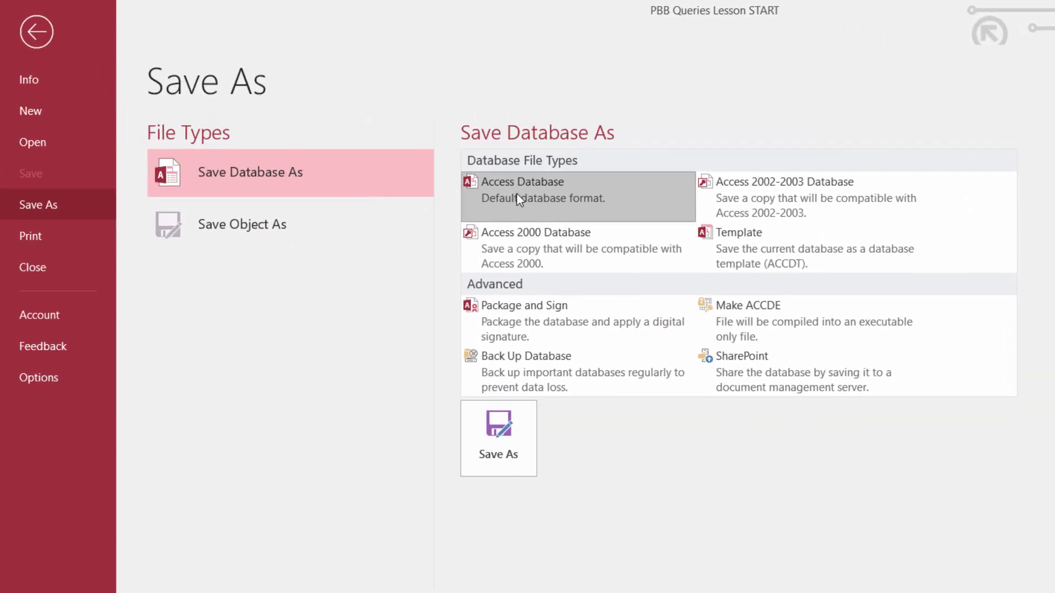
click(517, 434)
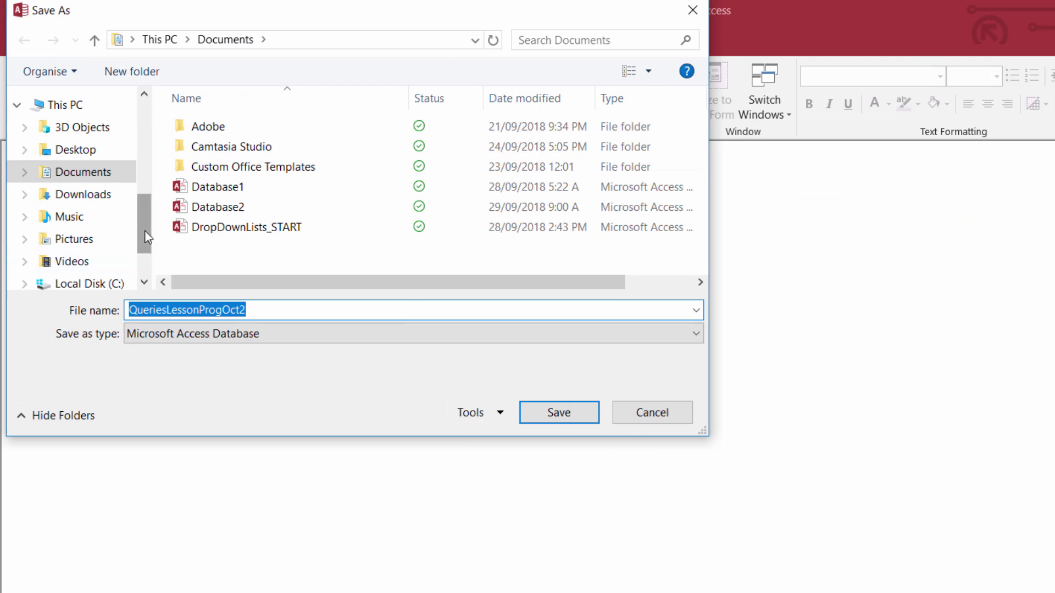
scroll(147, 227, down, 1)
click(108, 232)
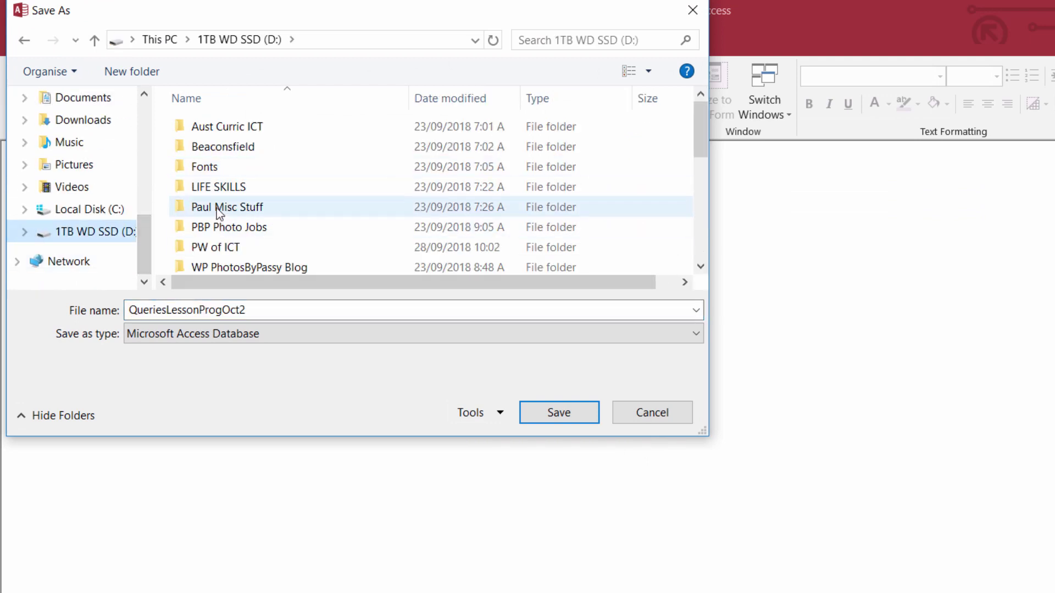
double_click(229, 252)
double_click(305, 166)
Save the database copy as QueriesLessonDone and enable its active content
click(269, 308)
click(275, 308)
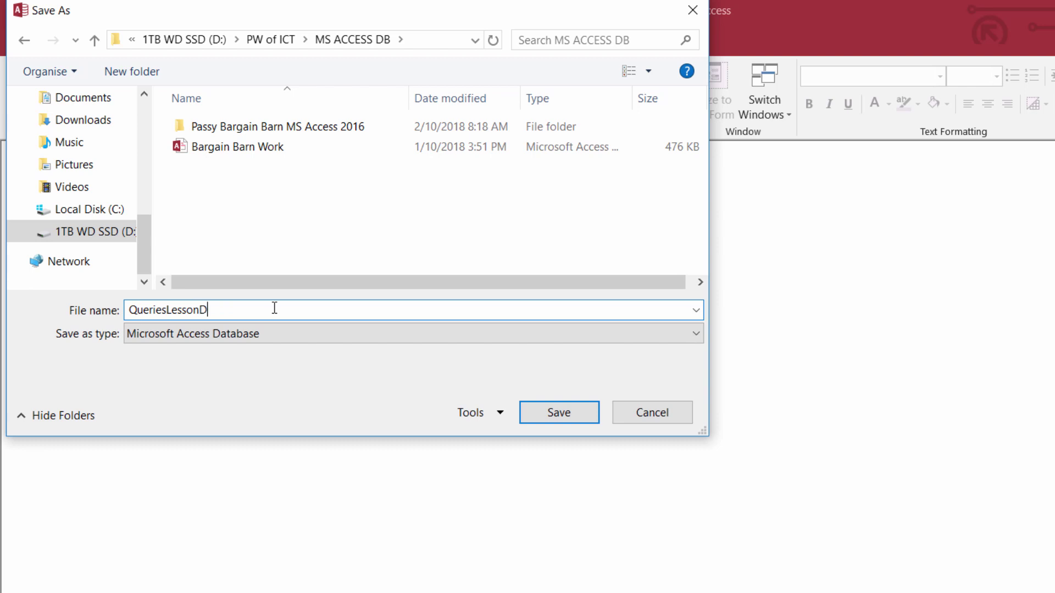
text(Done)
click(542, 409)
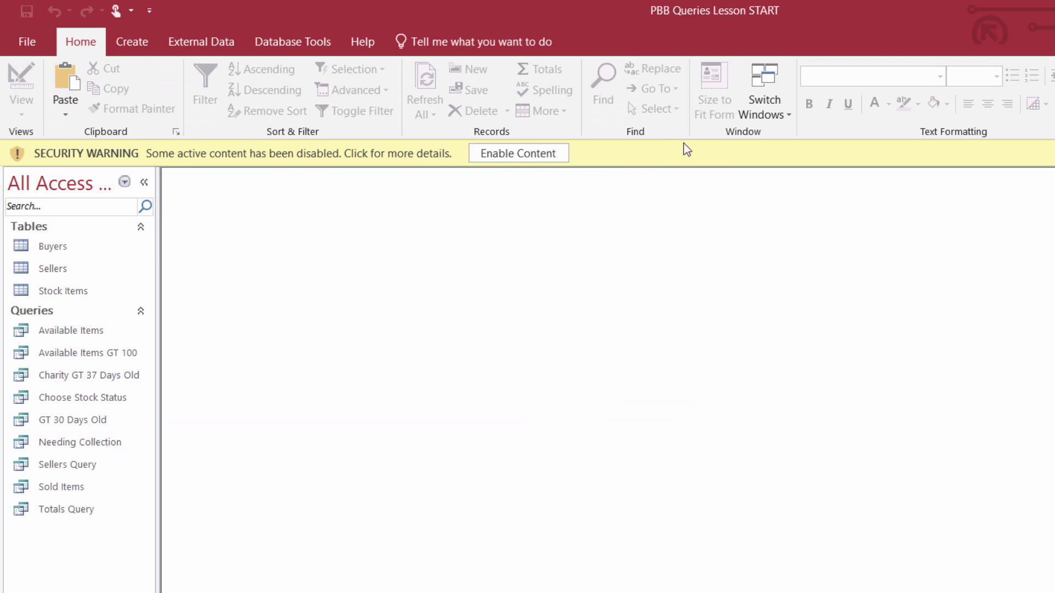
click(543, 155)
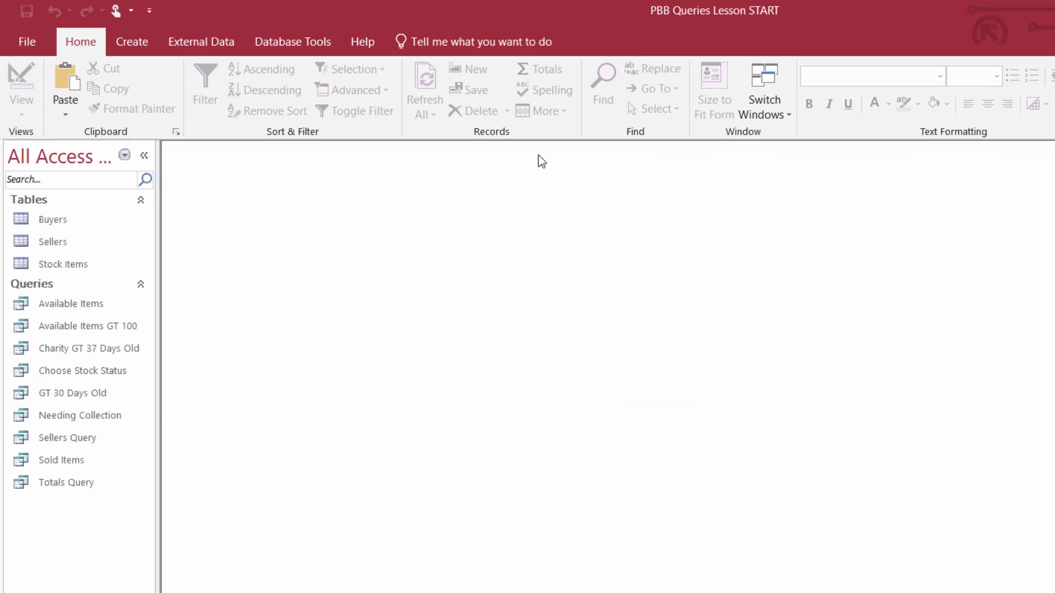
Check and close the Charity GT 37 Days Old query, and widen the Last Name column in the Needing Collection query
double_click(78, 348)
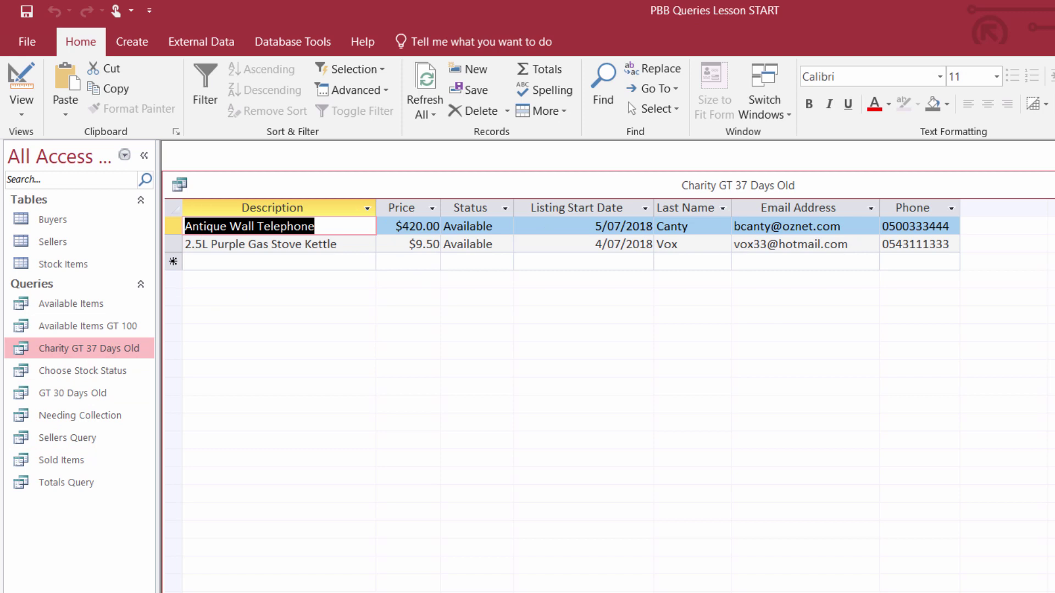
key(ctrl+w)
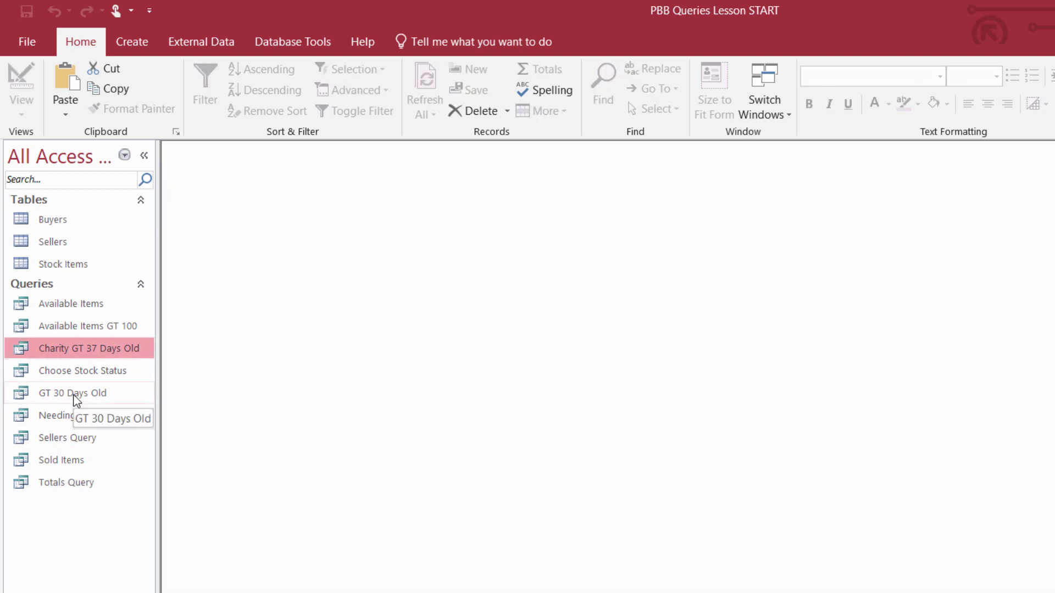
double_click(73, 417)
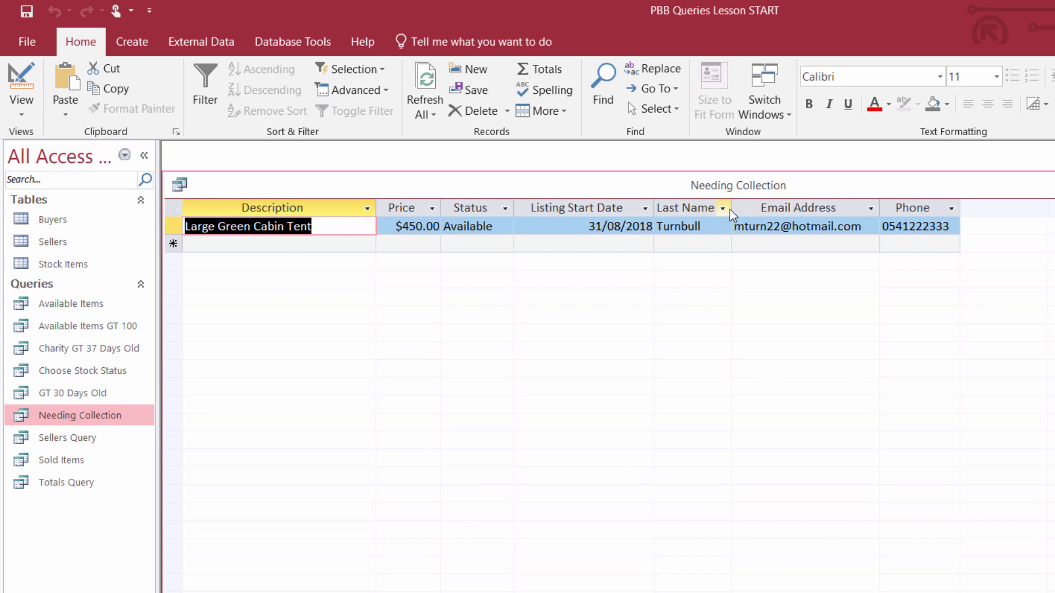
drag(735, 204, 744, 242)
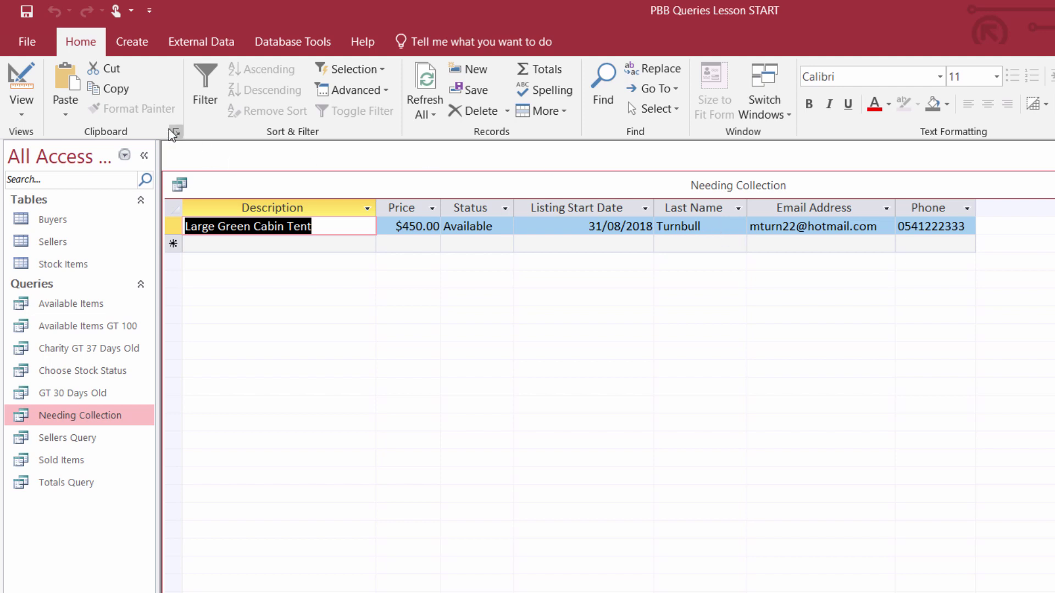
Add First Name from Sellers to Needing Collection between Listing Start Date and Last Name, display the results and close the query
click(28, 112)
click(91, 218)
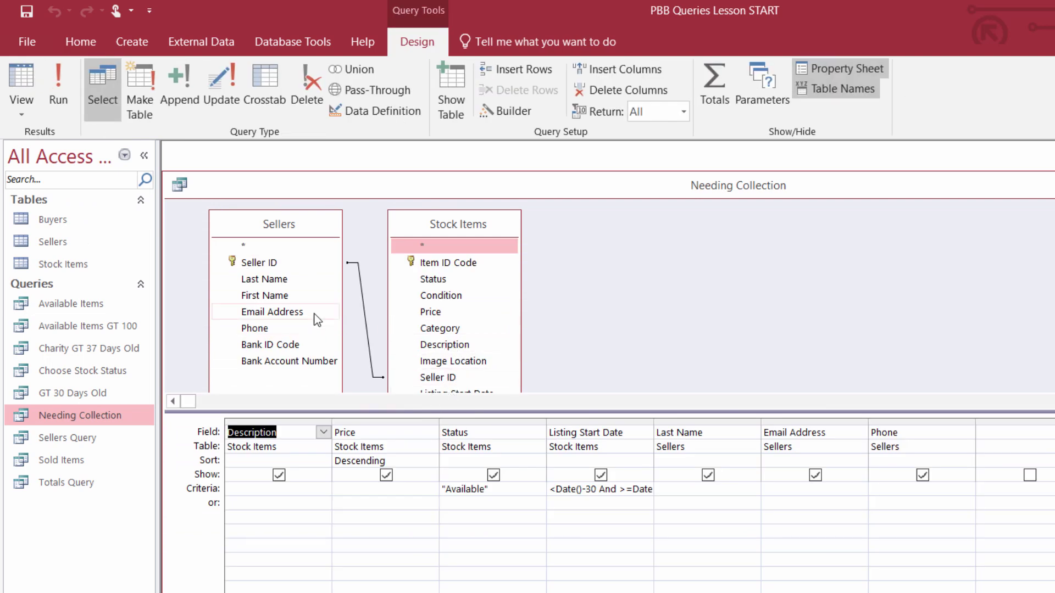
drag(338, 295, 997, 434)
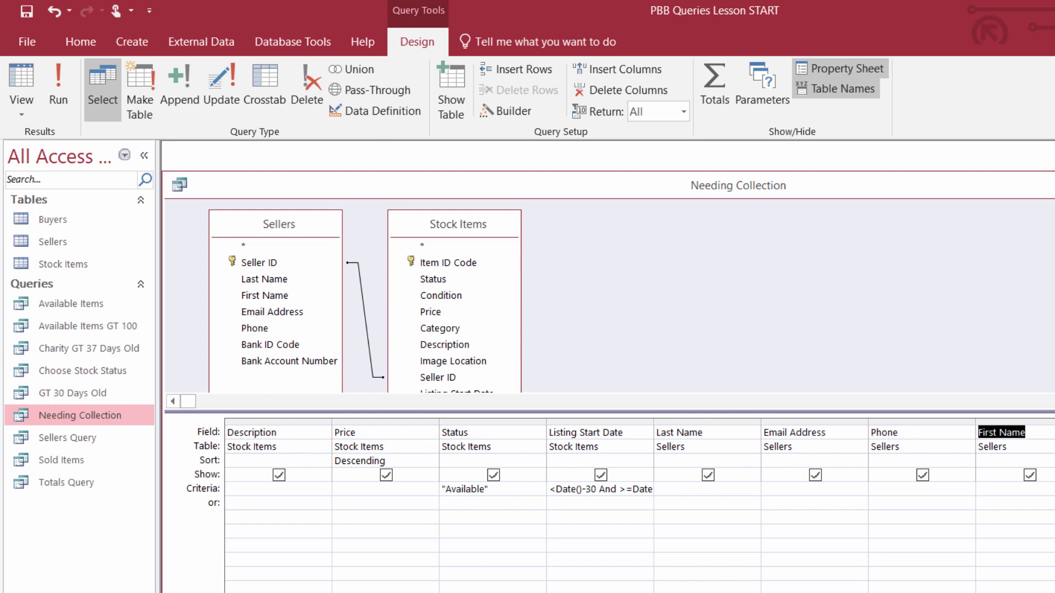
click(1008, 422)
drag(1008, 422, 730, 429)
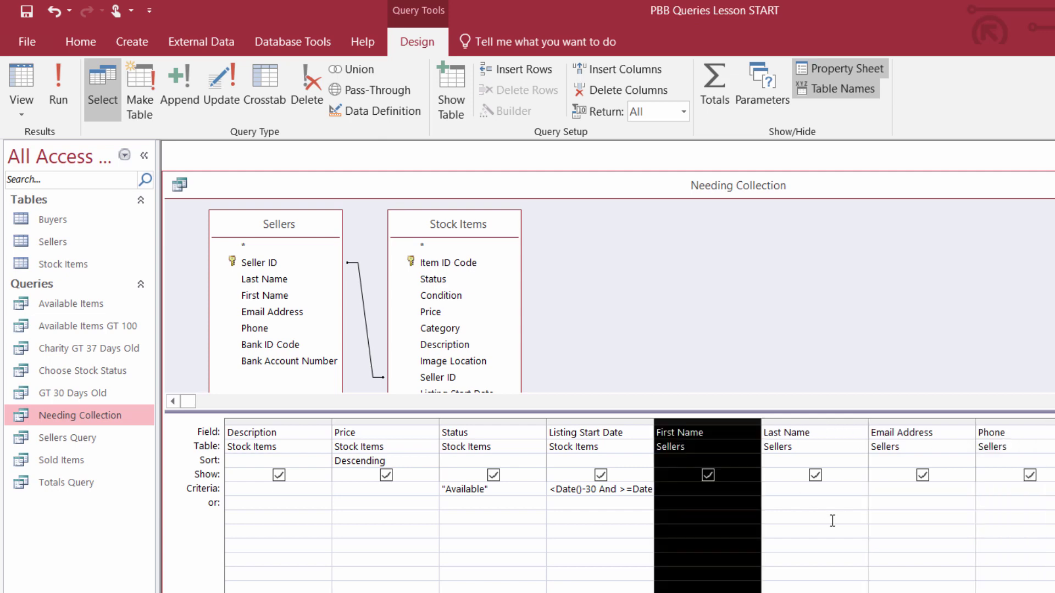
click(31, 92)
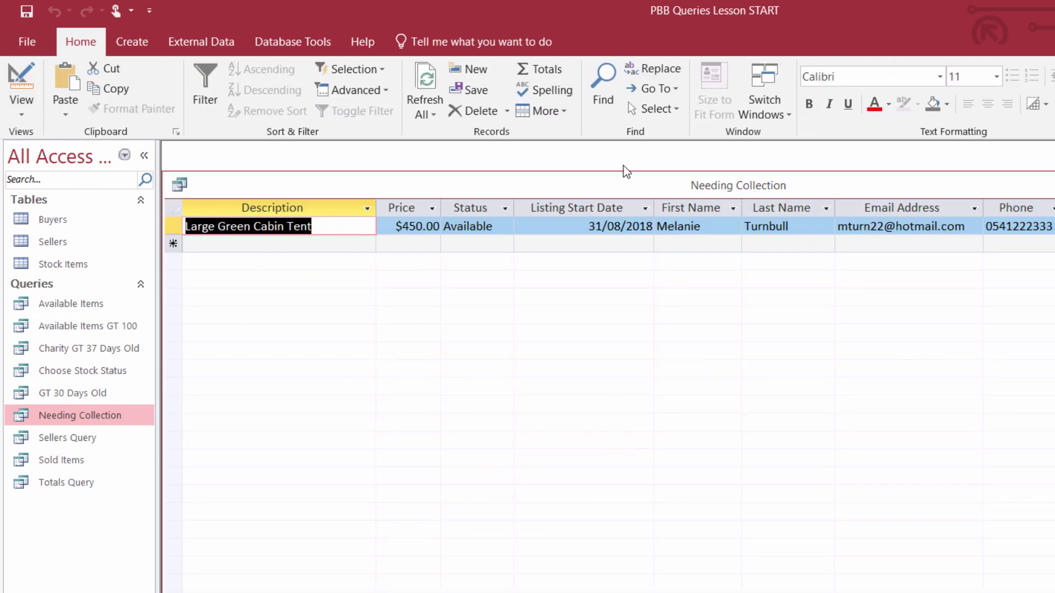
key(ctrl+w)
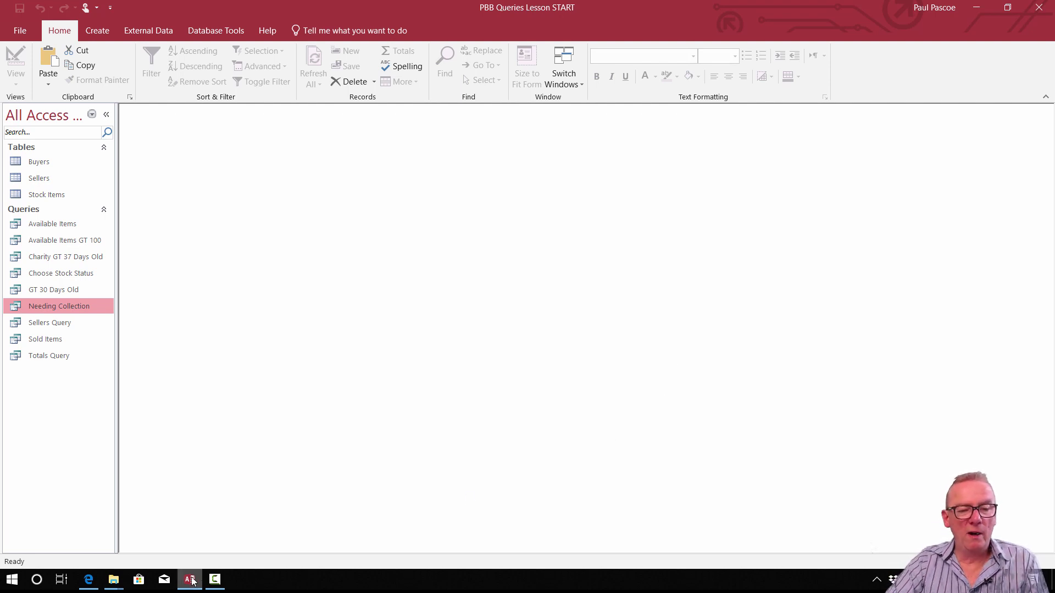
Switch to the Edge browser and review the lesson notes on Totals, Yes/No Tick Box and SQL queries
click(90, 580)
scroll(1048, 293, down, 12)
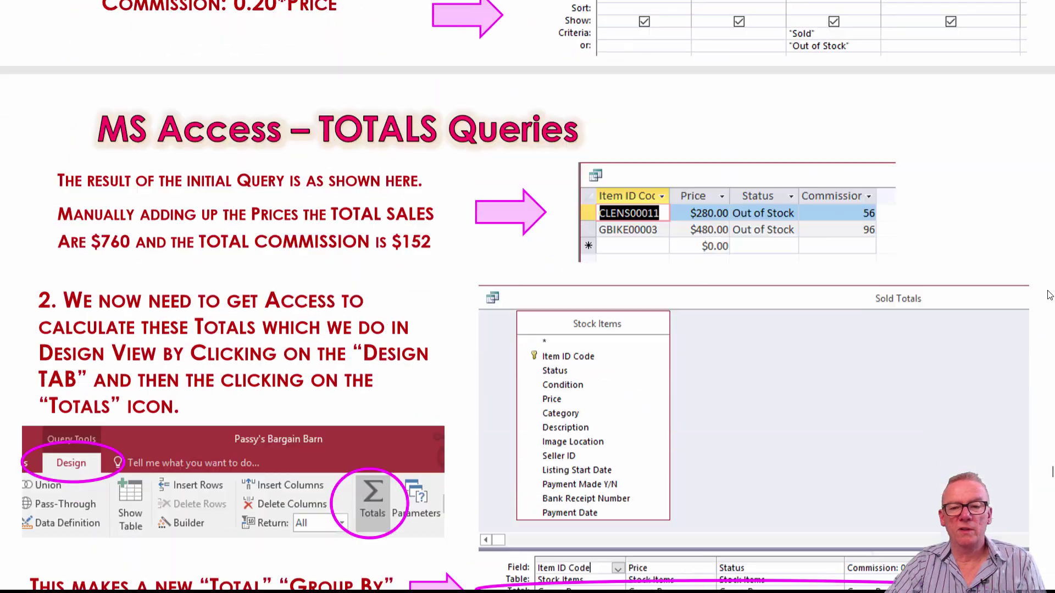
scroll(1049, 293, down, 20)
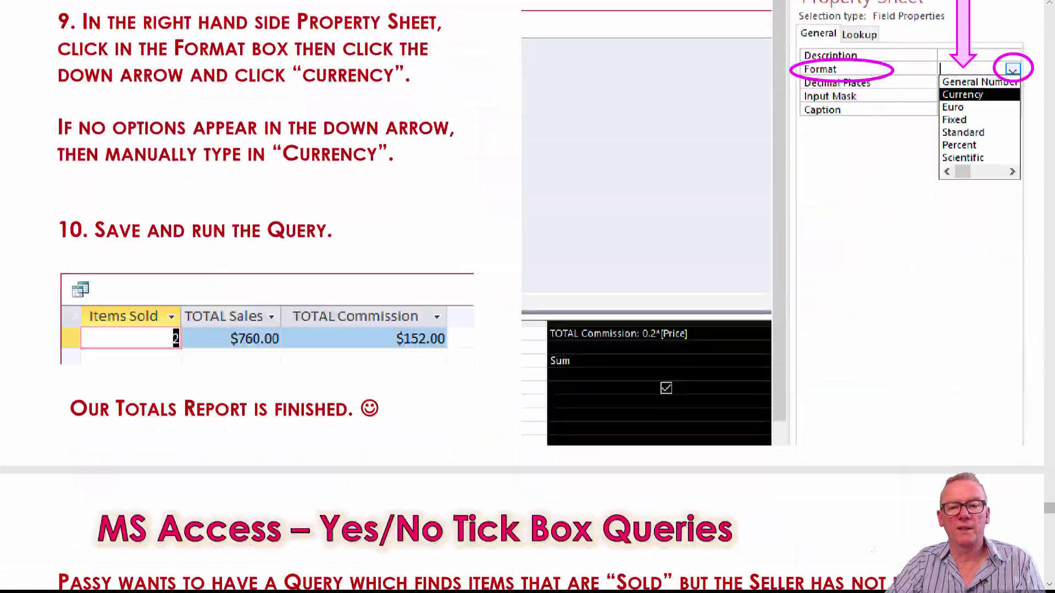
scroll(1053, 289, down, 12)
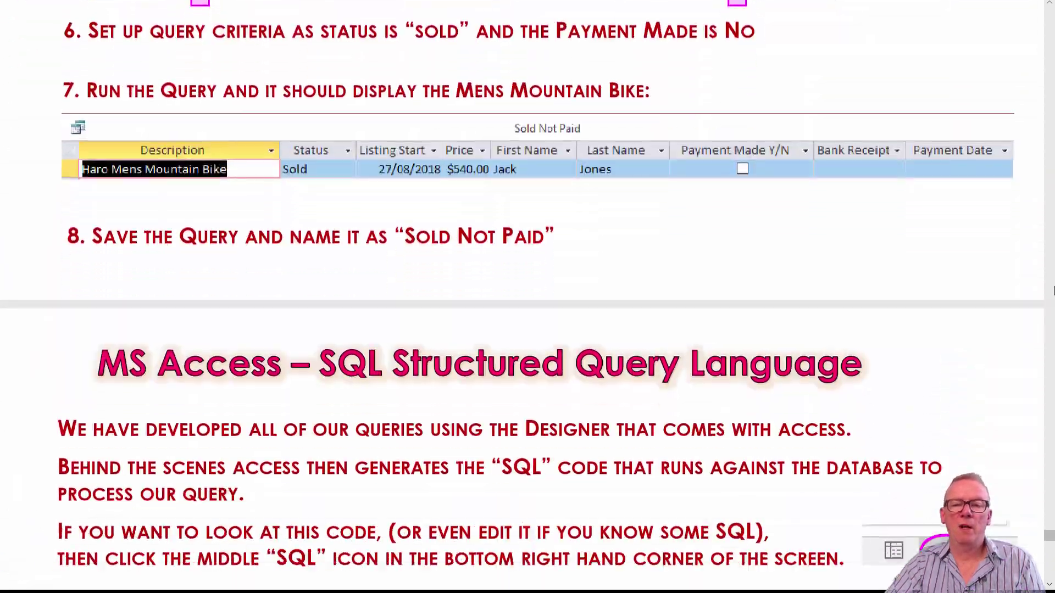